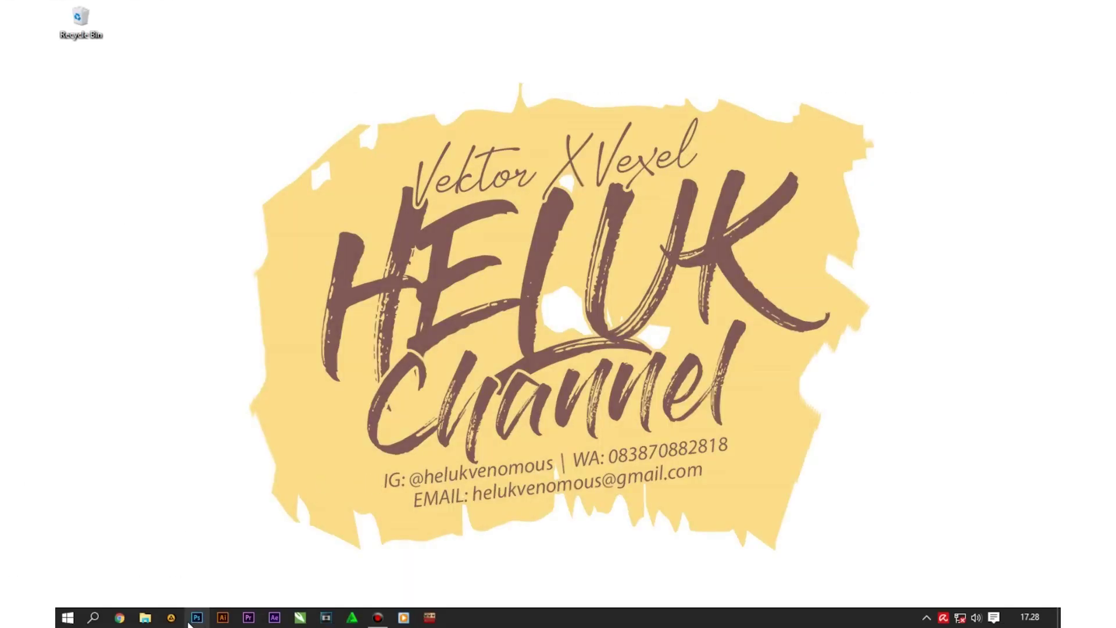
Launch Photoshop CC from the Windows taskbar.
click(197, 617)
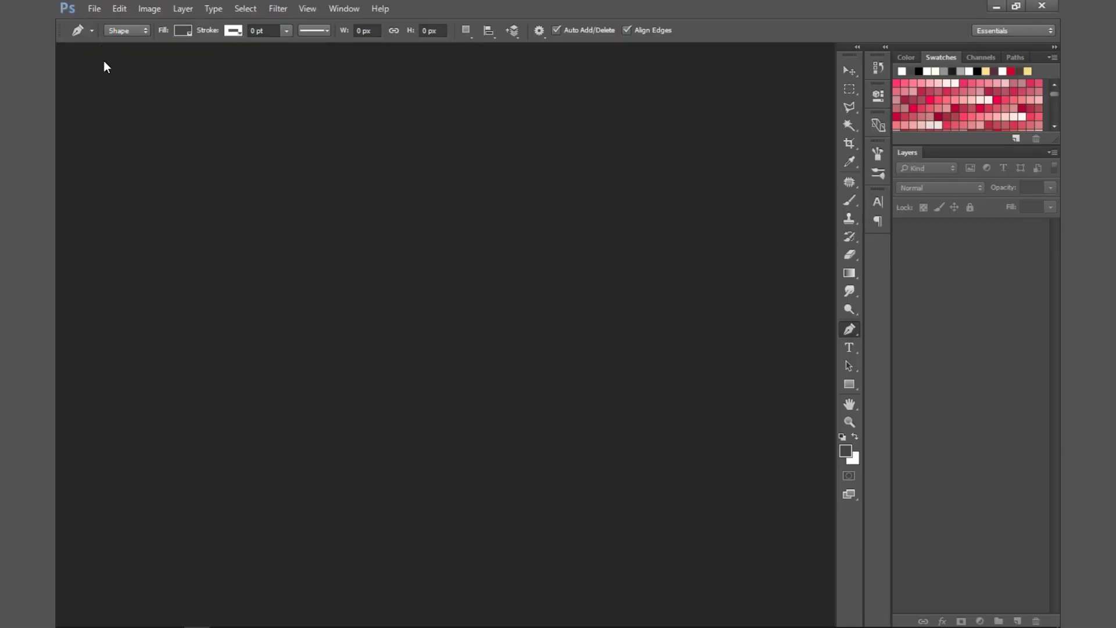
Create a new 4000 × 4000 px document at 200 ppi with a white background.
click(94, 9)
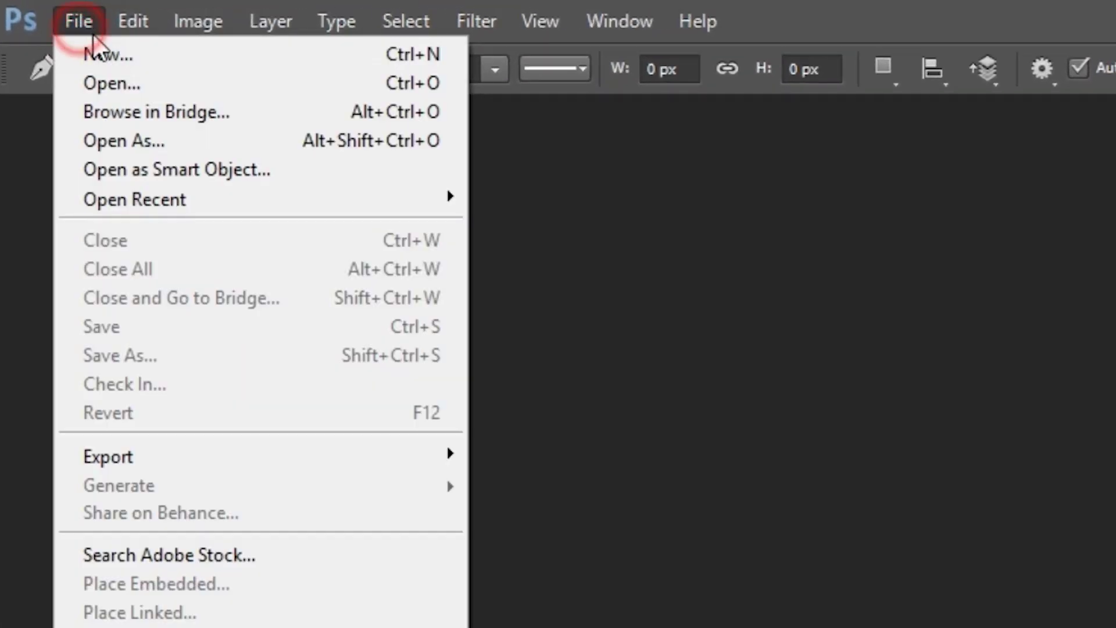
click(109, 54)
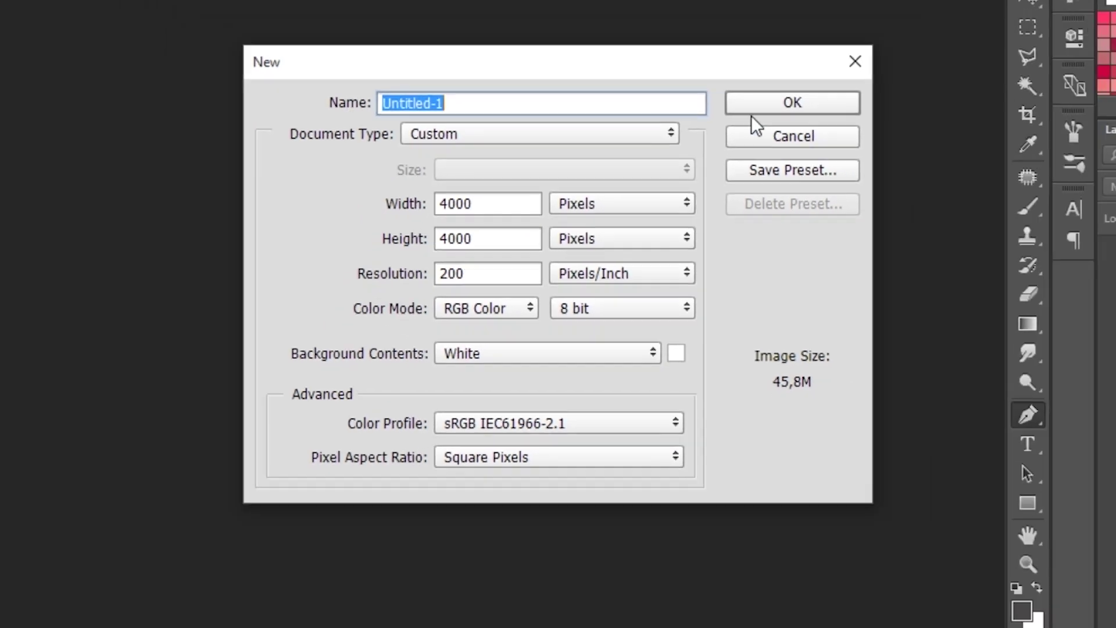
click(866, 74)
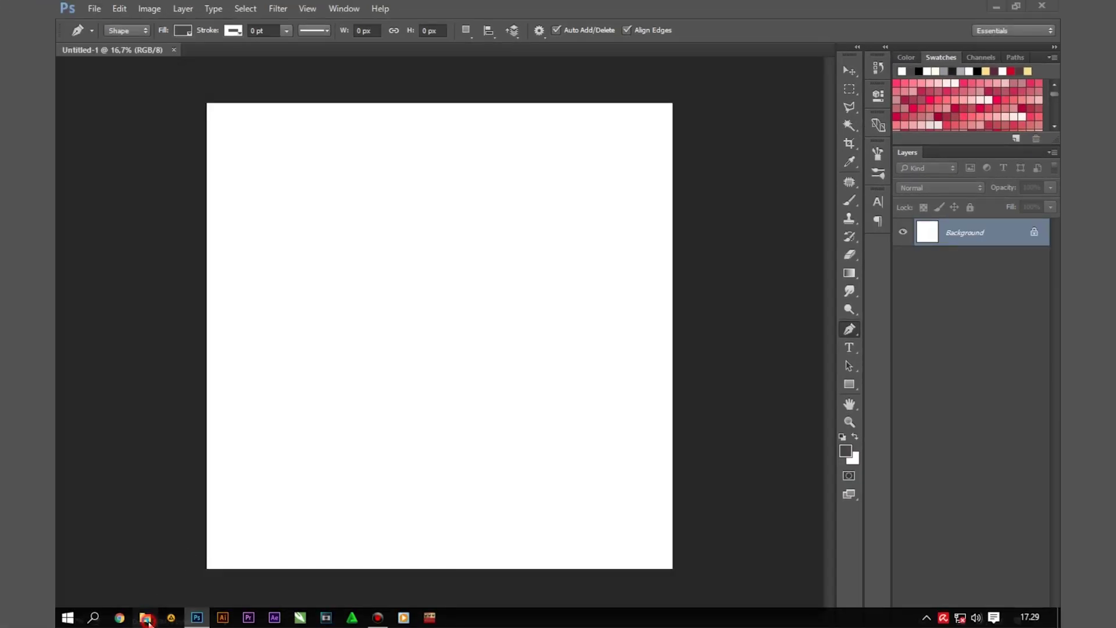
Browse File Explorer to the PHOTOSHOP > STOCK > JAPANESE photo folder.
click(146, 624)
click(165, 284)
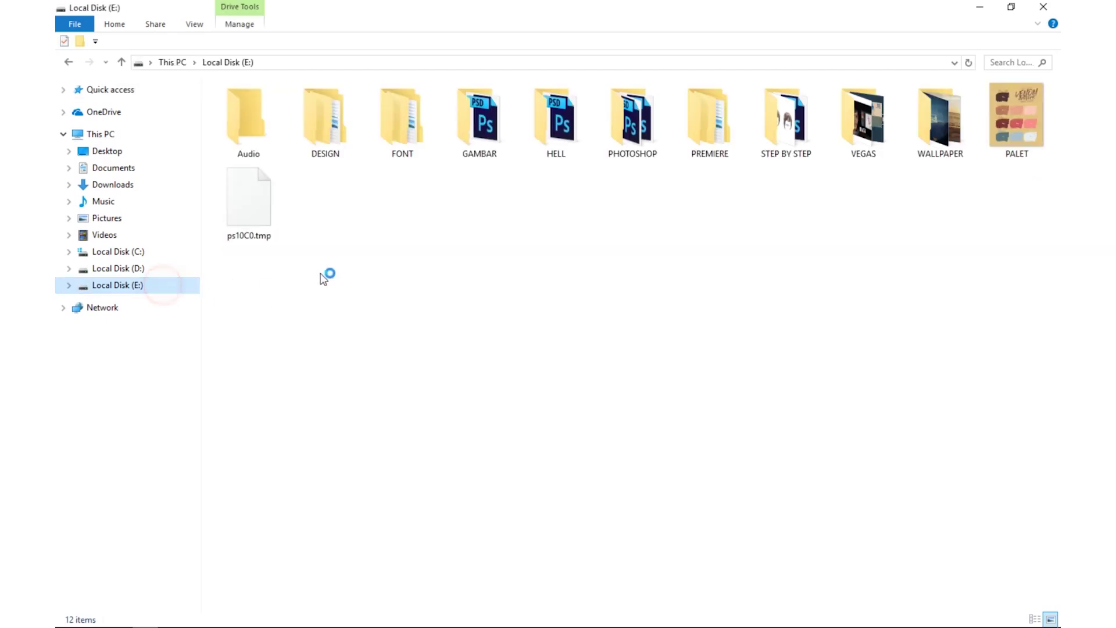
double_click(631, 125)
double_click(636, 216)
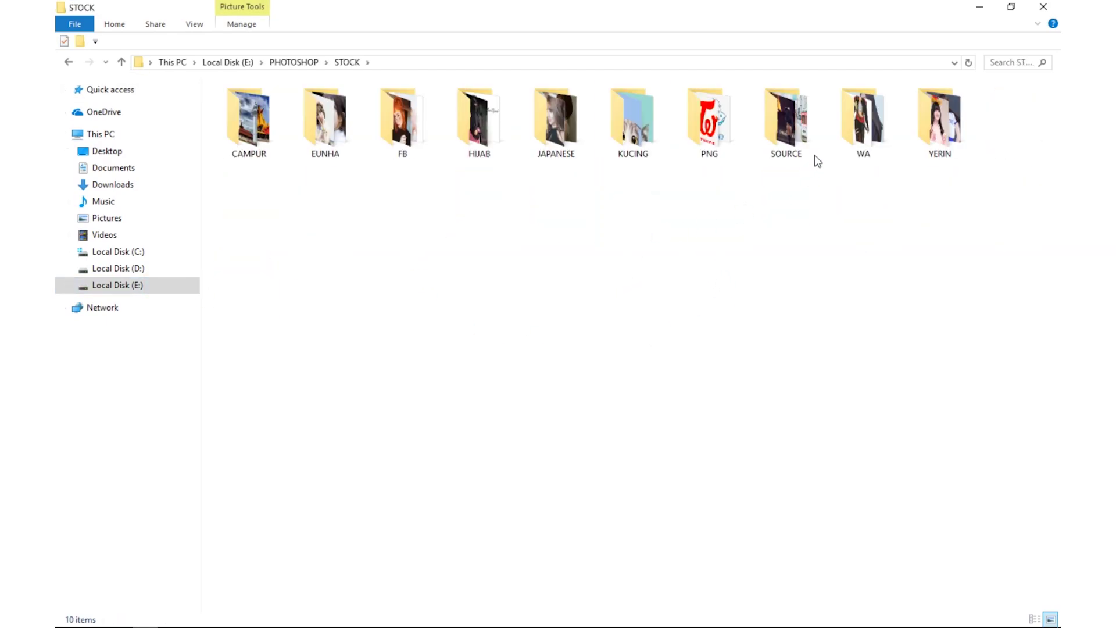
double_click(566, 134)
scroll(657, 494, down, 3)
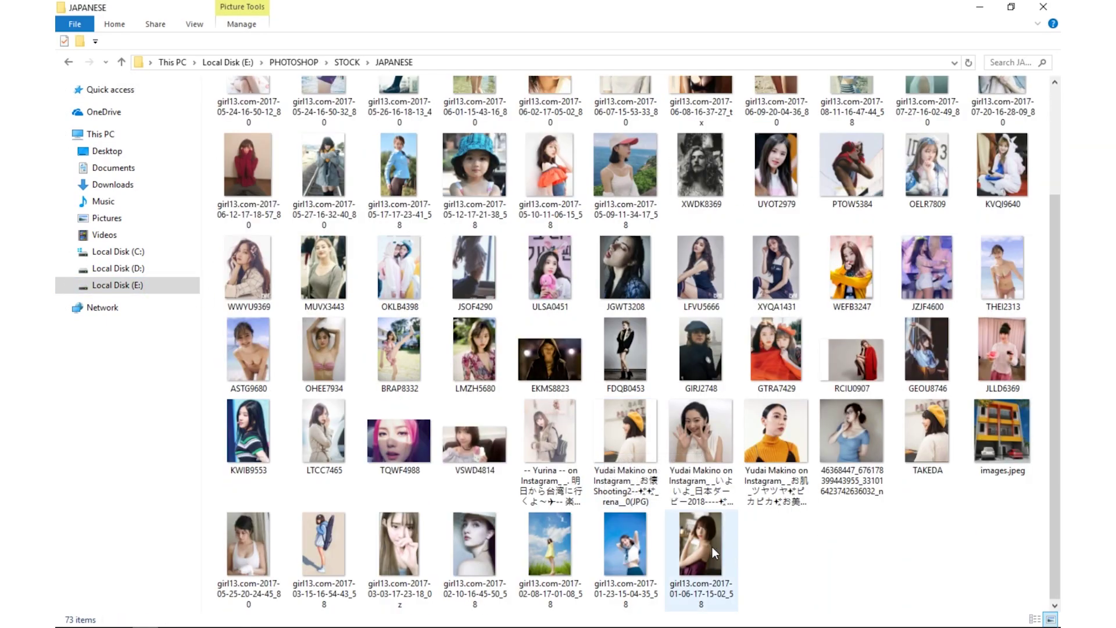
Place the bob-haired reference photo in the document, enlarged and shifted down-left.
click(279, 619)
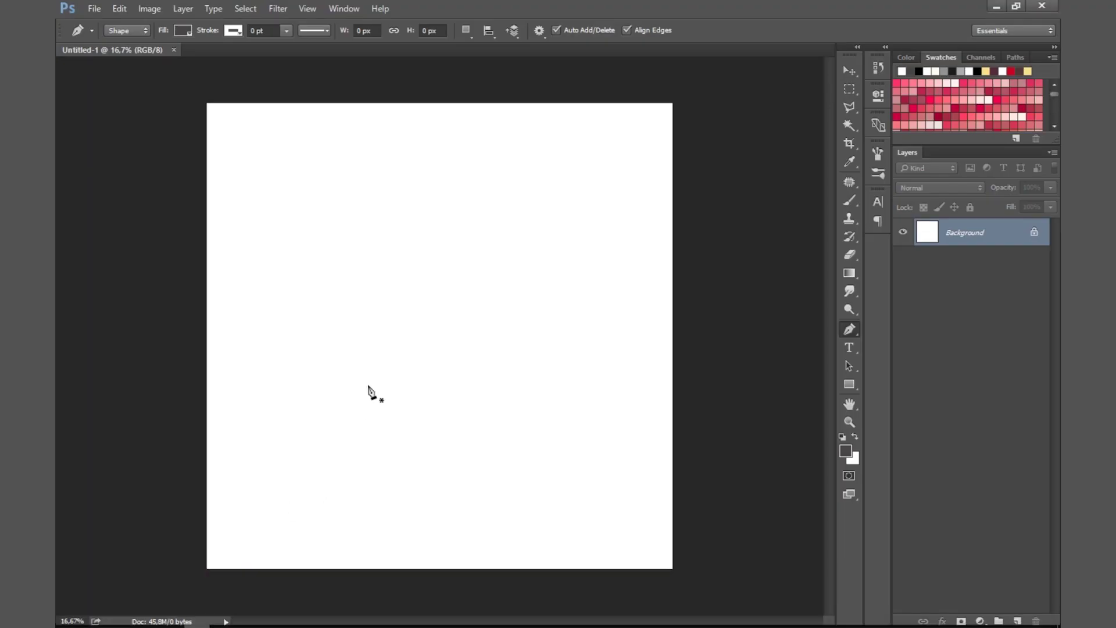
key(ctrl+minus)
key(ctrl+minus)
key(ctrl+minus)
mouse_move(472, 285)
mouse_down()
mouse_move(545, 204)
mouse_move(526, 232)
mouse_up()
drag(494, 273, 485, 349)
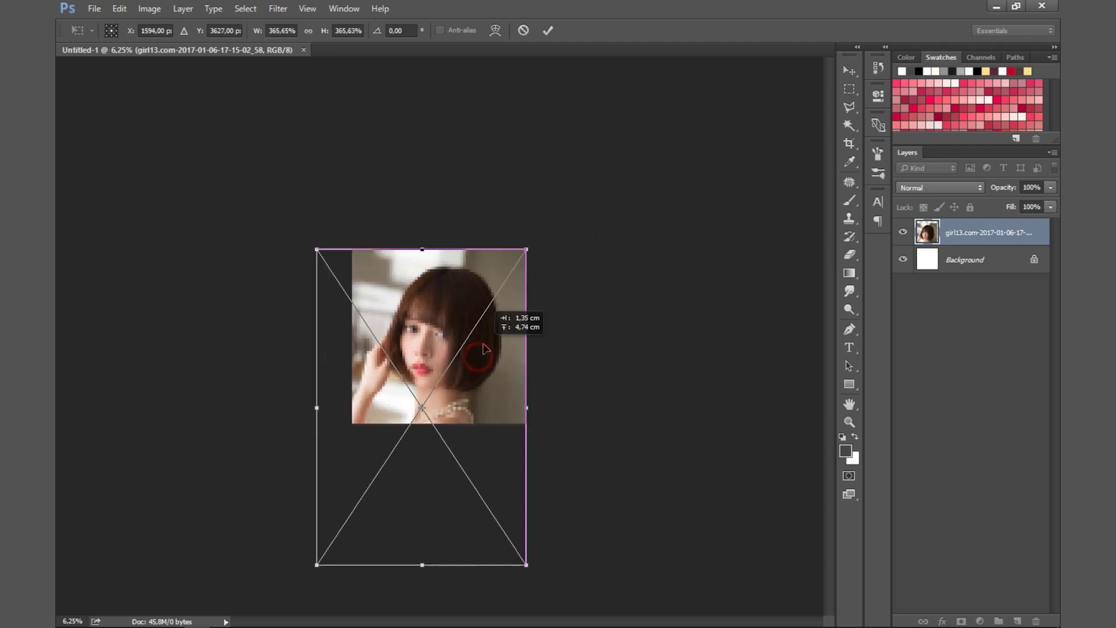
click(547, 30)
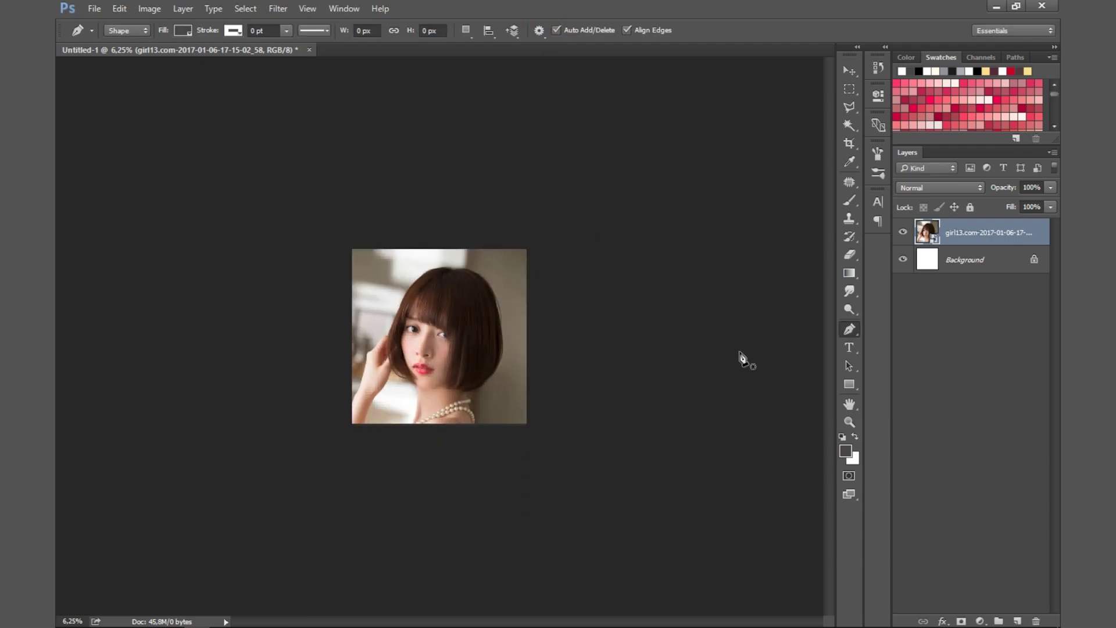
Add an empty layer above the white Background and zoom in on the face.
click(965, 263)
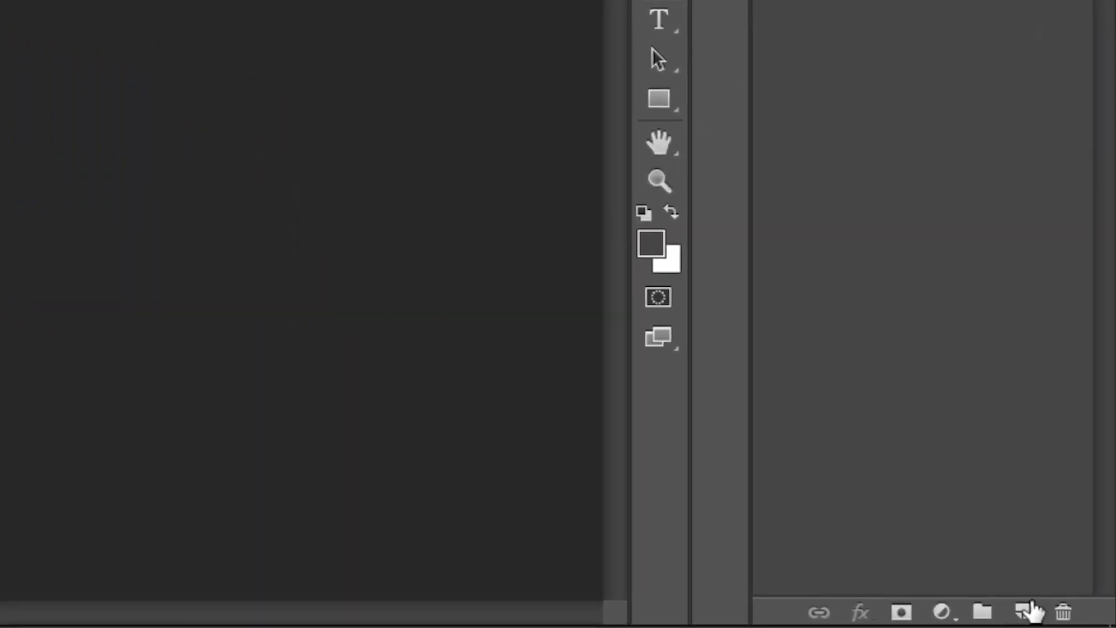
click(1017, 620)
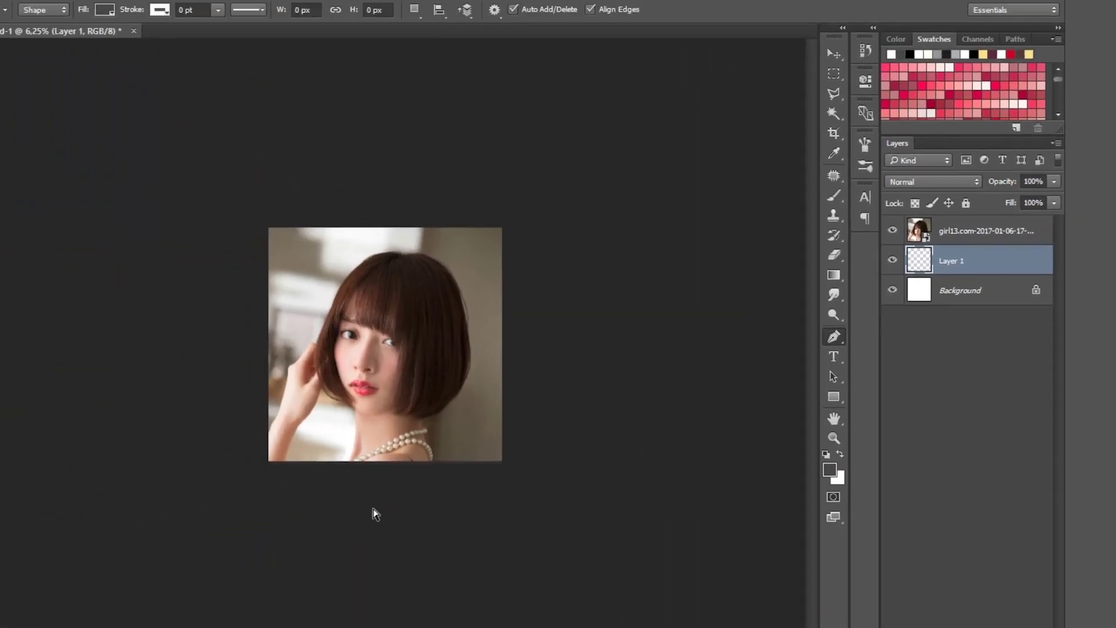
key(ctrl+plus)
key(ctrl+plus)
key(ctrl+plus)
key(ctrl+plus)
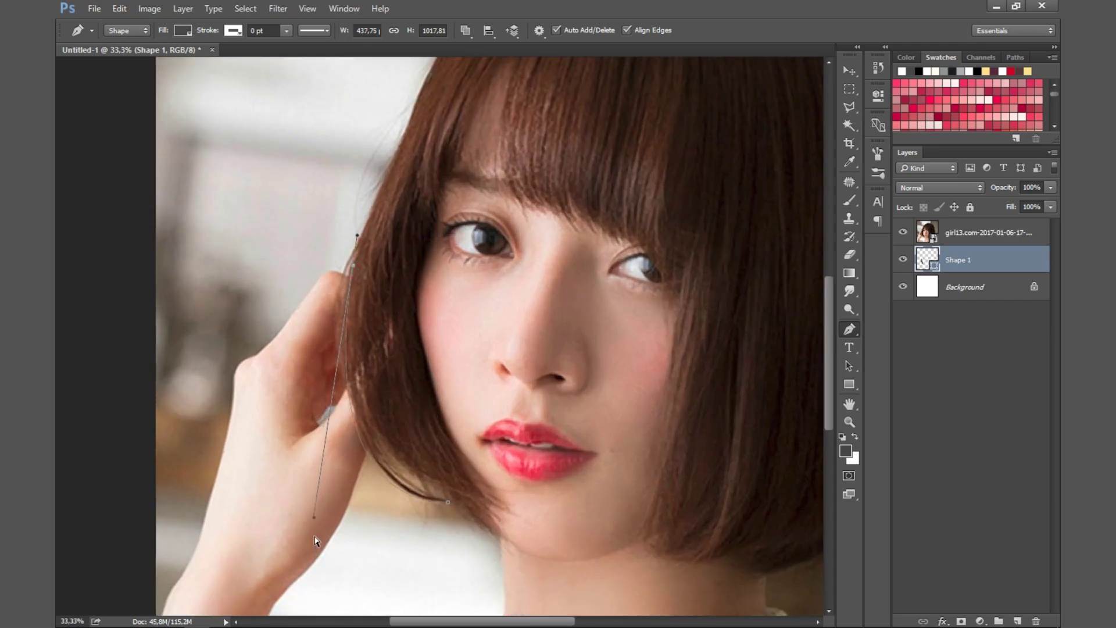
Trace the hair outline up the left edge and over the crown with curved Pen anchors.
drag(358, 236, 332, 298)
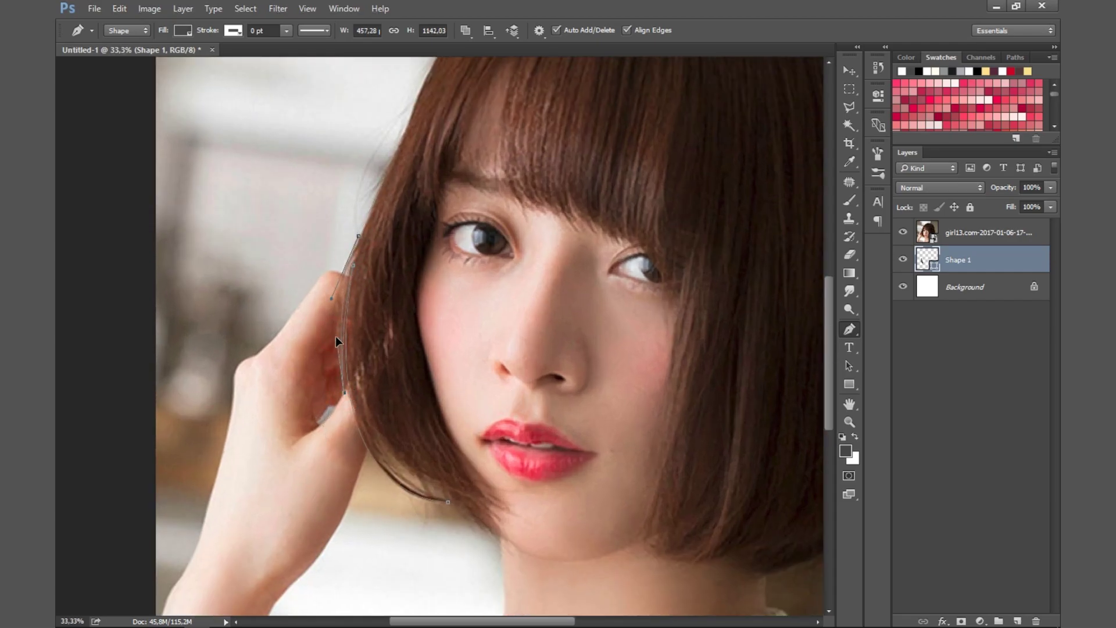
scroll(433, 328, up, 3)
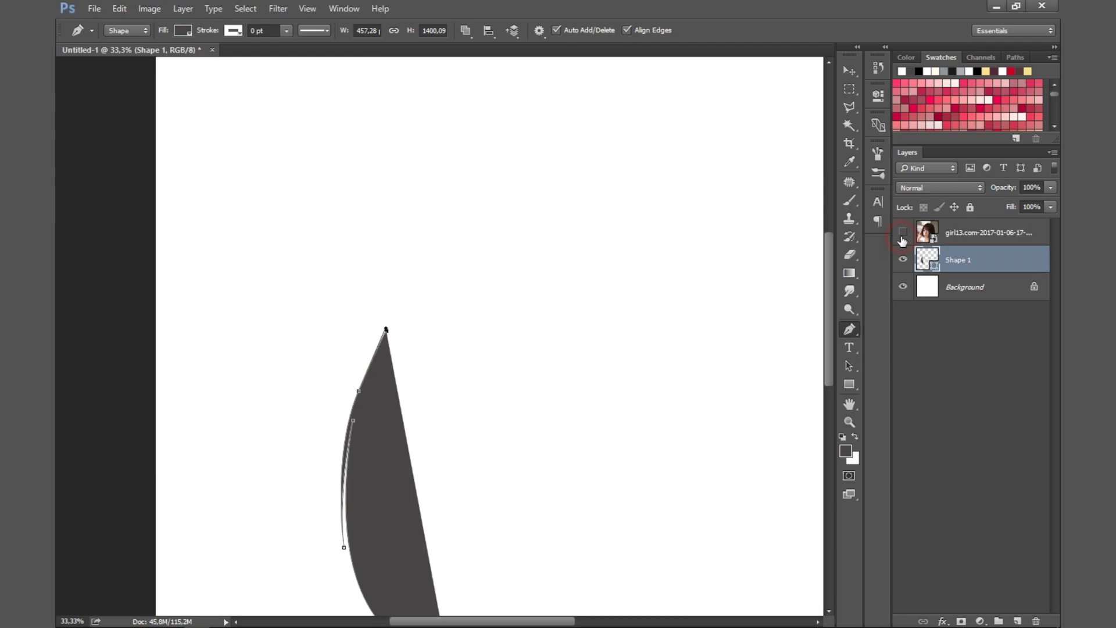
drag(359, 371, 351, 386)
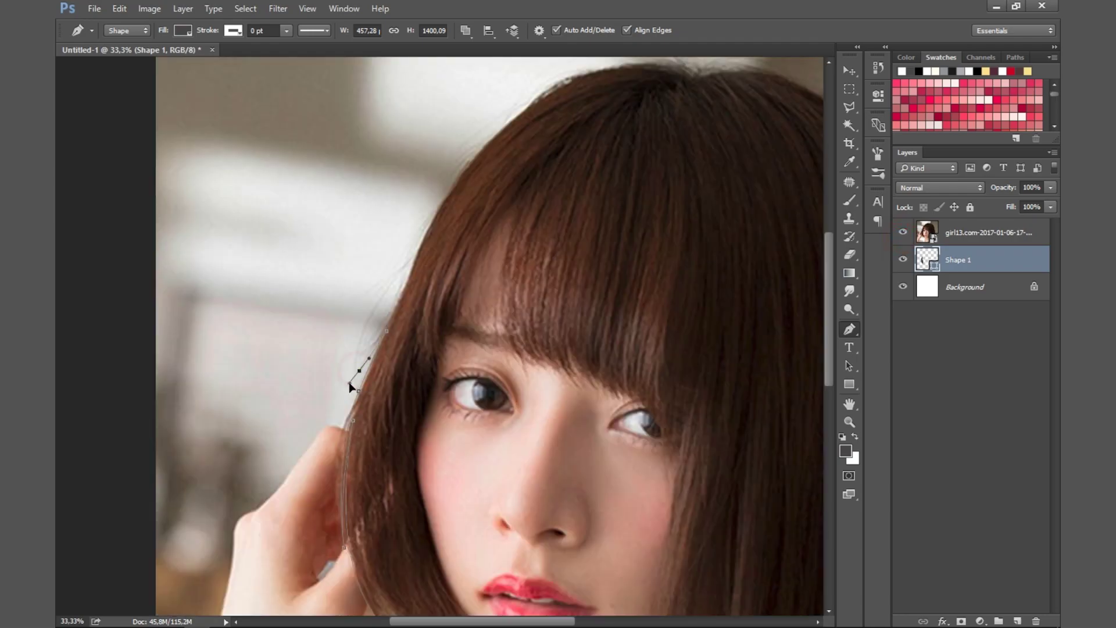
scroll(443, 247, up, 2)
scroll(442, 247, right, 3)
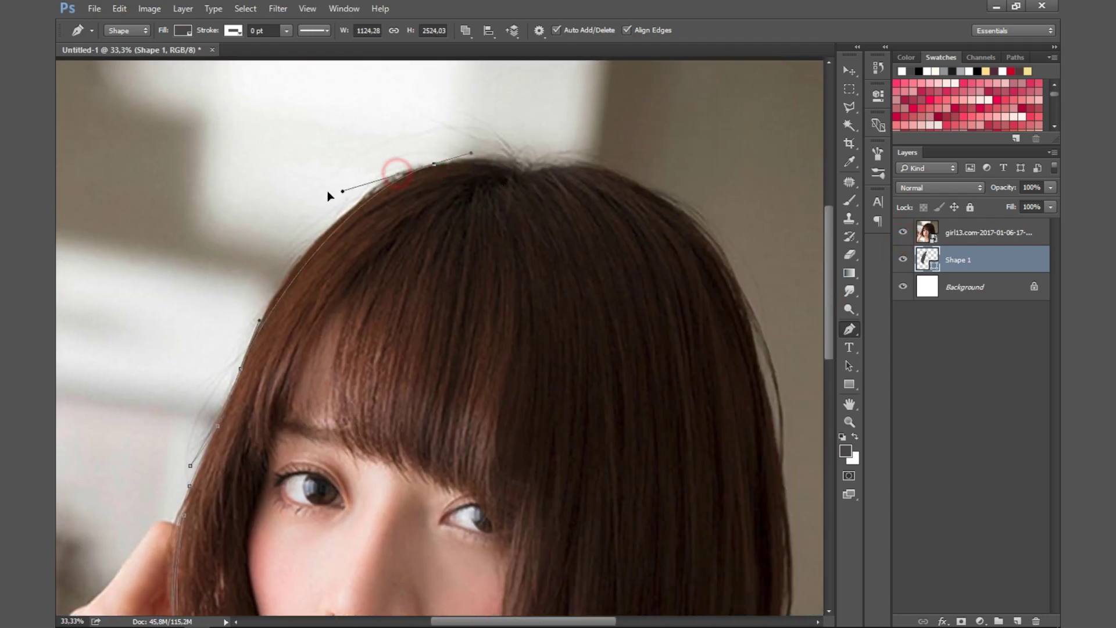
drag(434, 165, 489, 152)
click(382, 169)
click(529, 169)
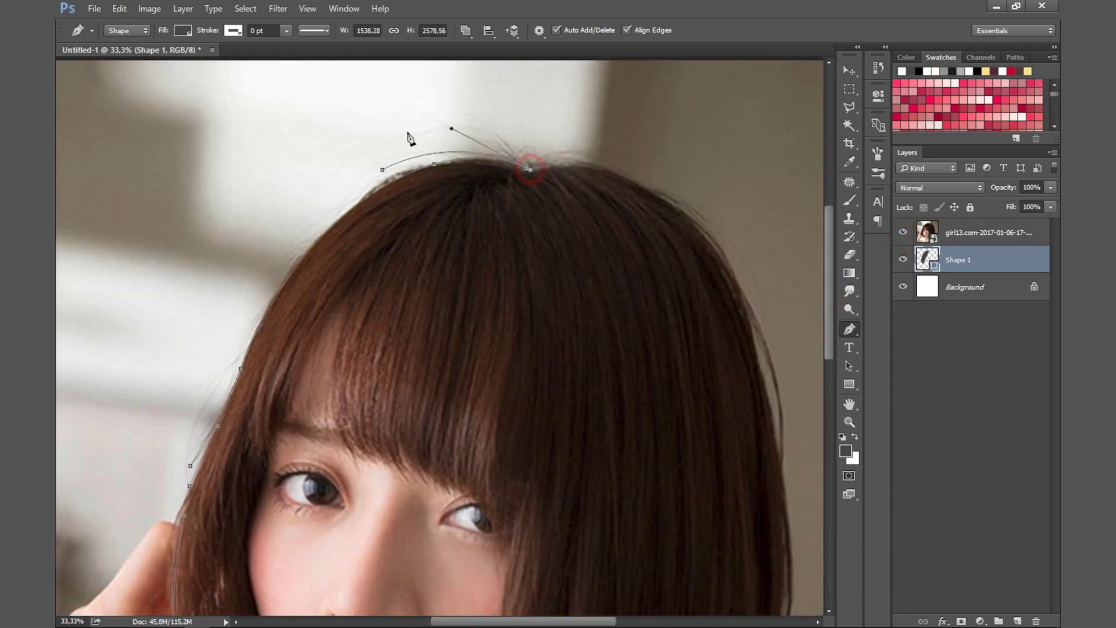
drag(405, 137, 473, 109)
drag(530, 170, 637, 158)
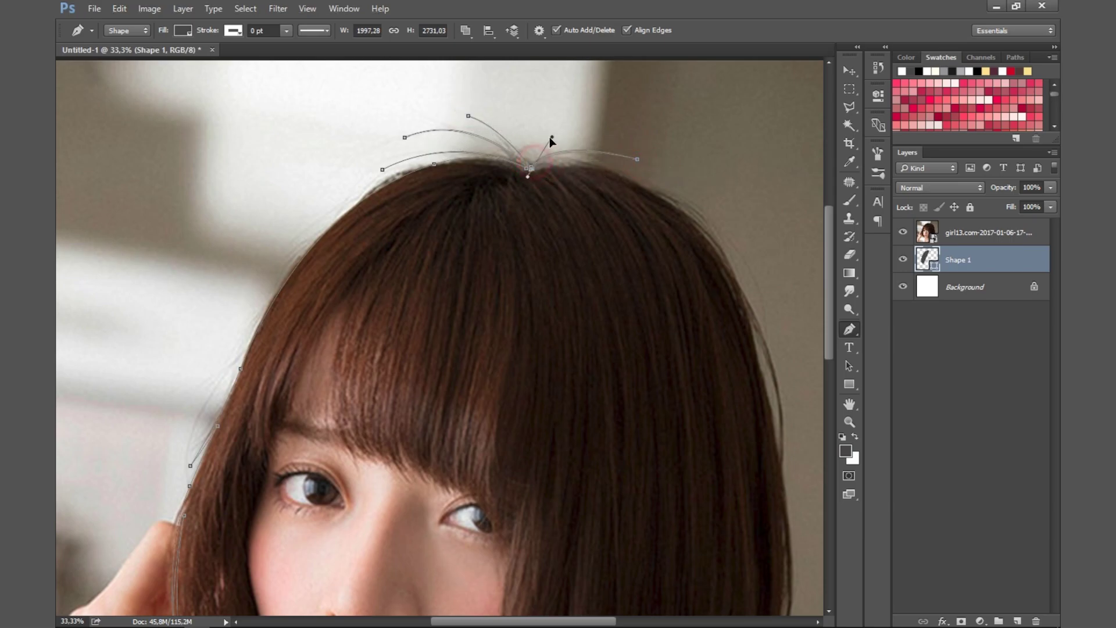
Continue the outline down the hair's right side and round the bob's bottom right.
scroll(540, 174, right, 3)
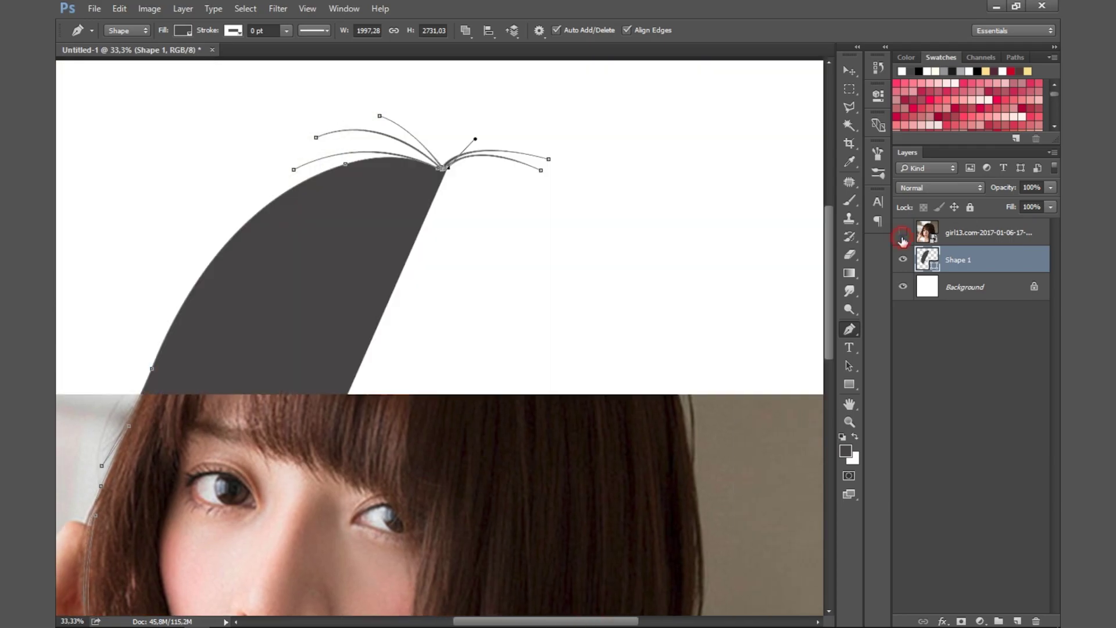
drag(591, 211, 665, 275)
scroll(680, 349, down, 2)
drag(693, 409, 689, 426)
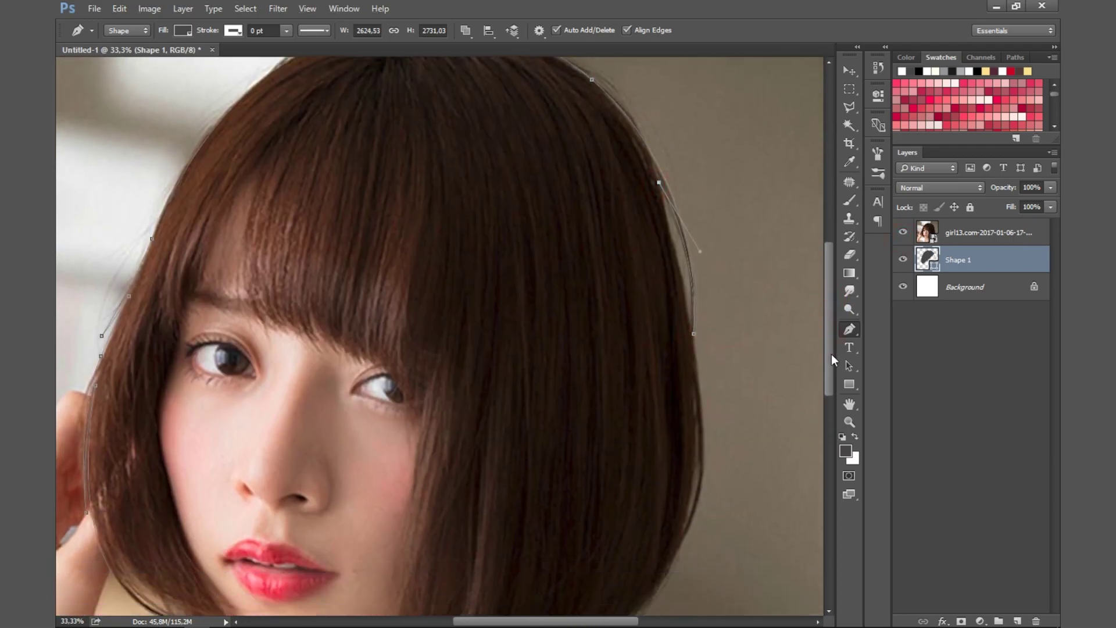
drag(829, 343, 829, 386)
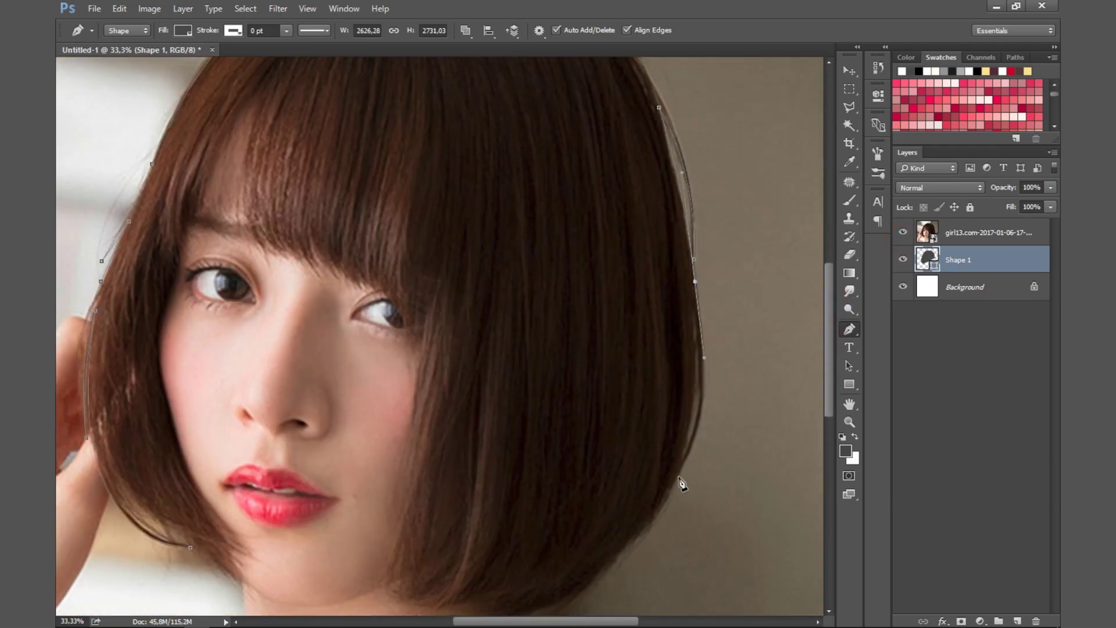
scroll(706, 361, down, 2)
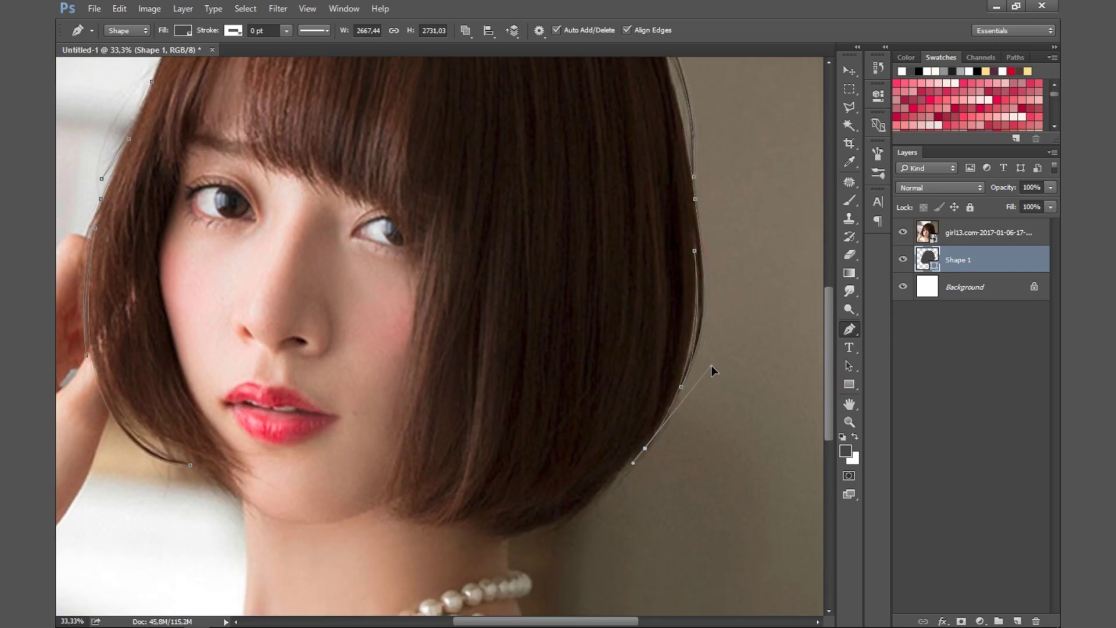
scroll(598, 447, down, 2)
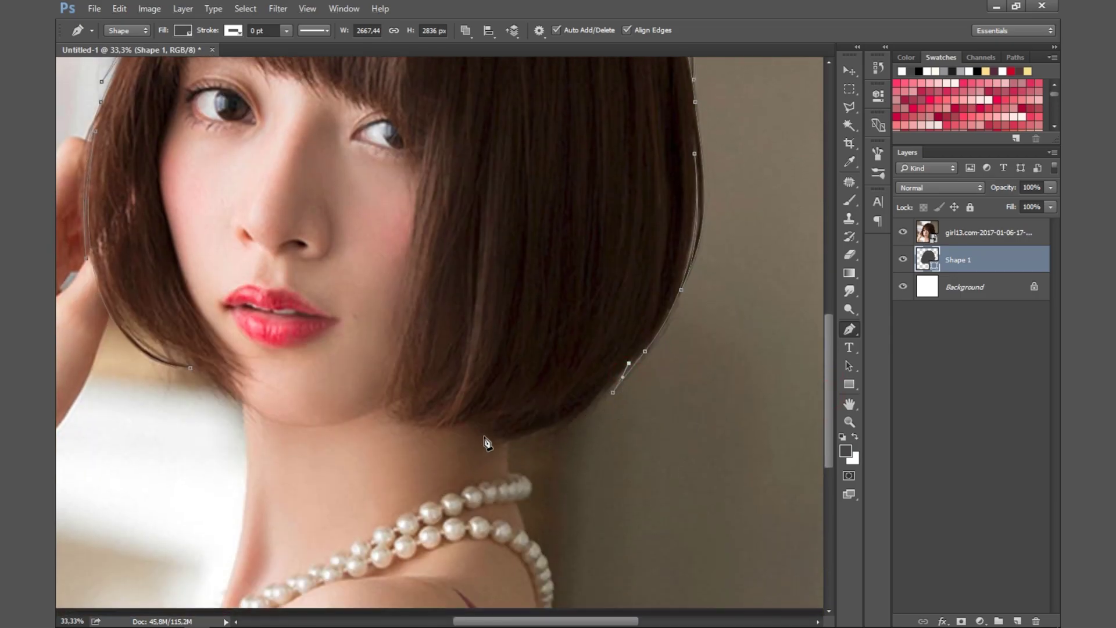
drag(478, 434, 575, 453)
Add outline anchors near the cheek and along the edge of the bangs.
scroll(522, 481, up, 2)
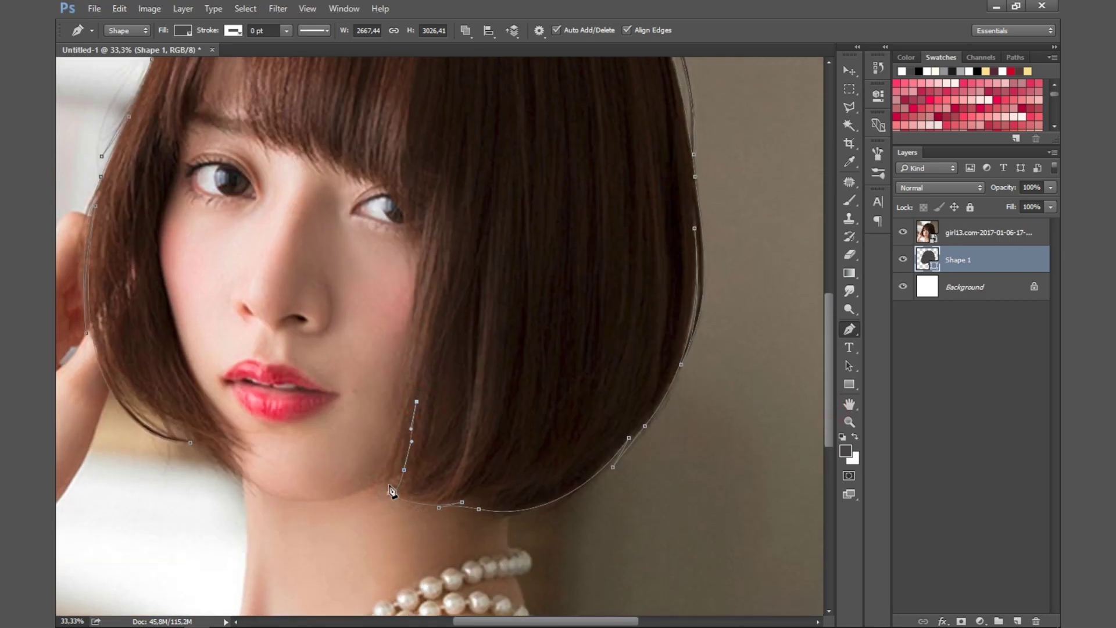
scroll(813, 433, up, 2)
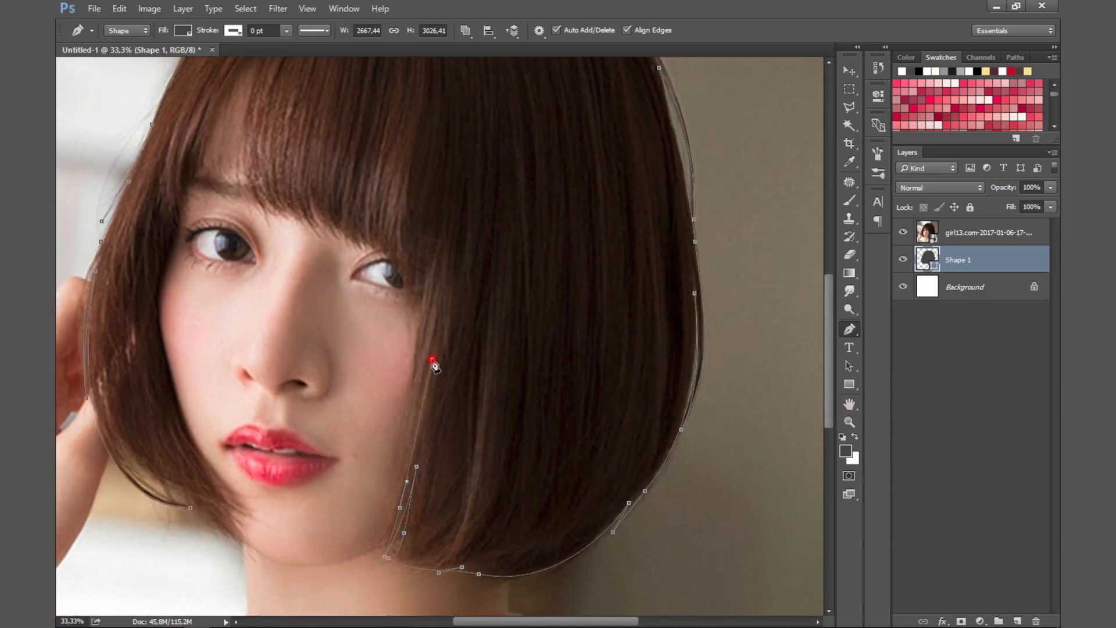
scroll(410, 399, up, 3)
click(420, 391)
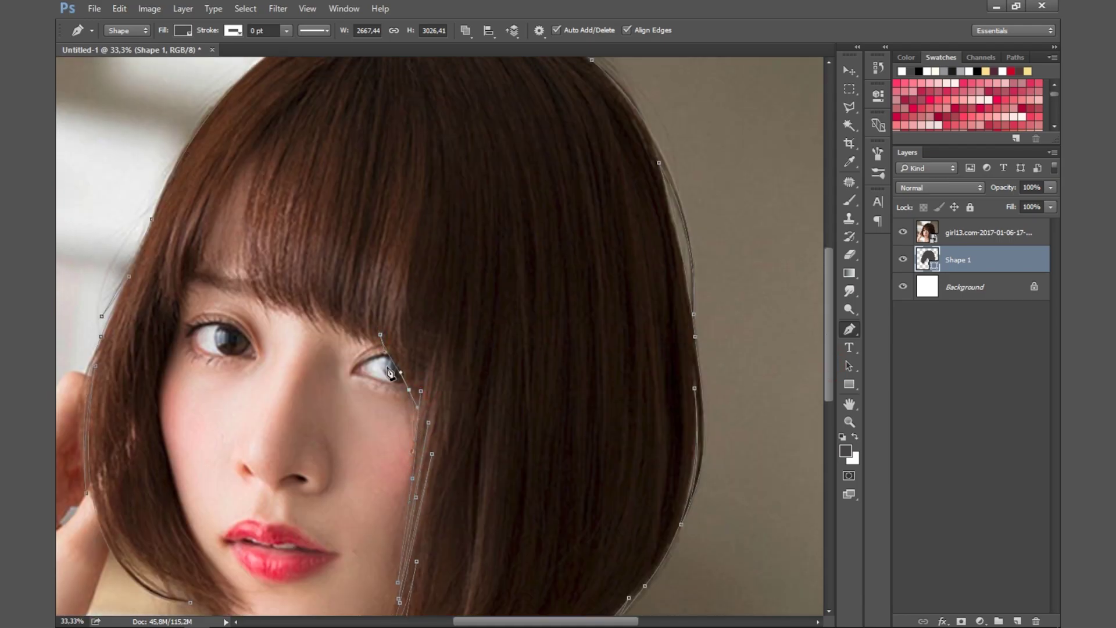
scroll(390, 372, up, 3)
scroll(376, 429, up, 1)
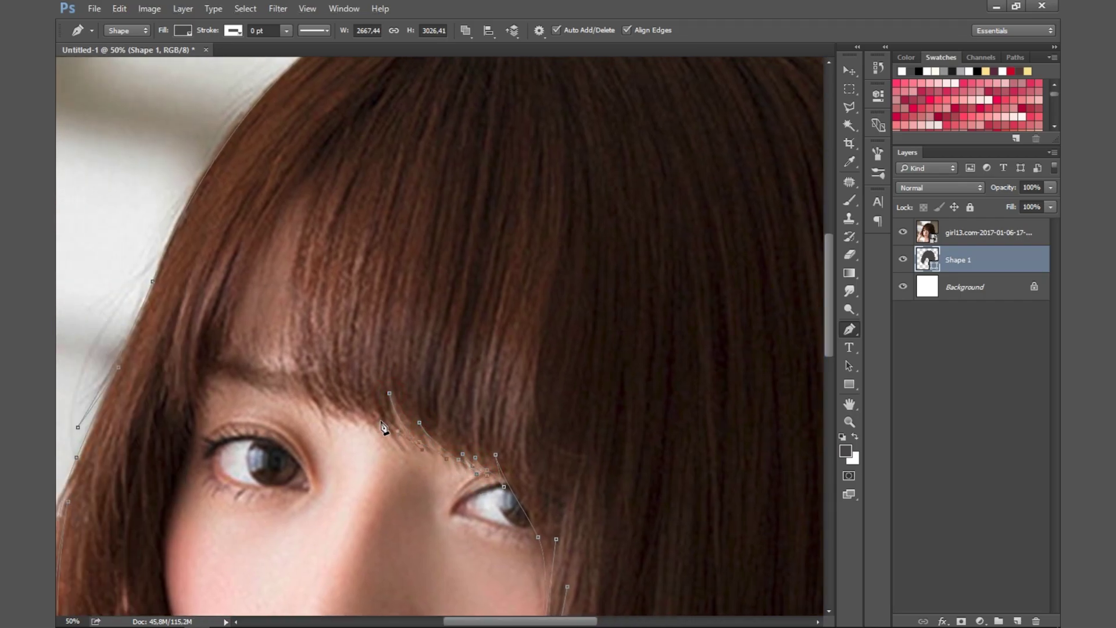
drag(304, 382, 401, 454)
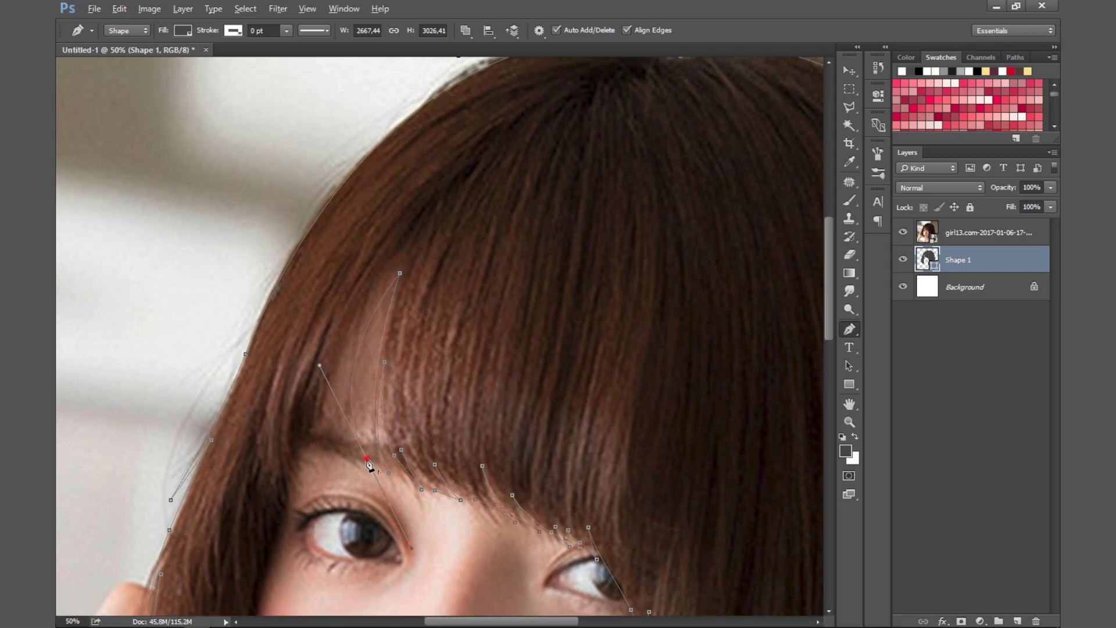
mouse_move(319, 439)
mouse_down()
mouse_move(321, 393)
mouse_move(296, 381)
mouse_move(283, 419)
mouse_up()
Add curved strand anchors along the jaw down to the lower hair ends.
scroll(827, 293, down, 3)
scroll(368, 348, down, 5)
scroll(302, 407, down, 2)
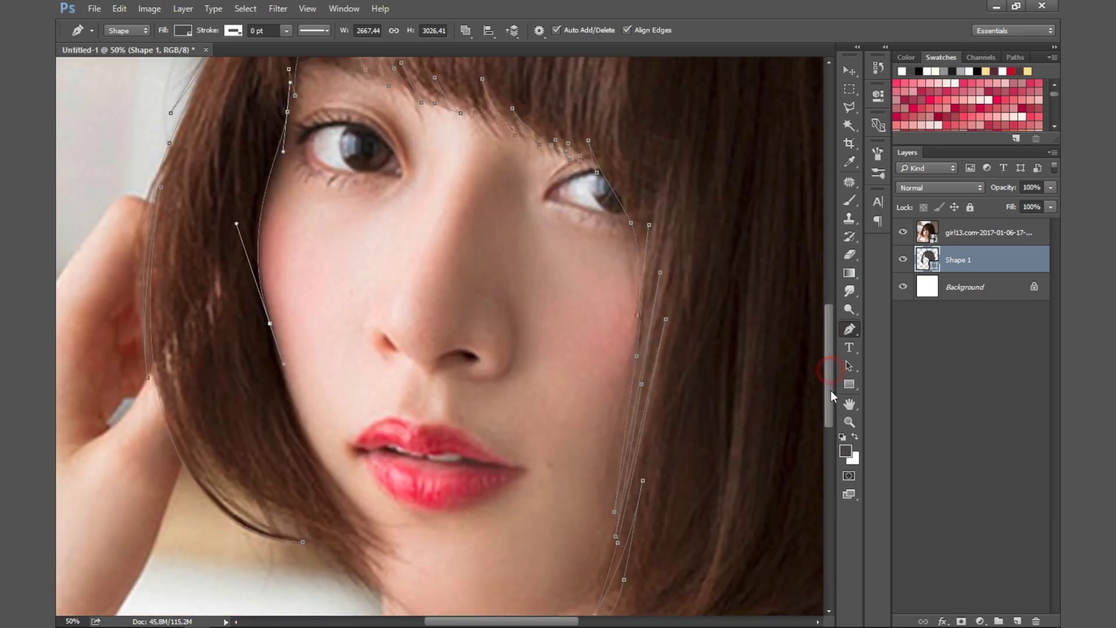
scroll(348, 465, down, 2)
mouse_move(405, 478)
mouse_down()
mouse_move(483, 522)
mouse_move(360, 459)
mouse_up()
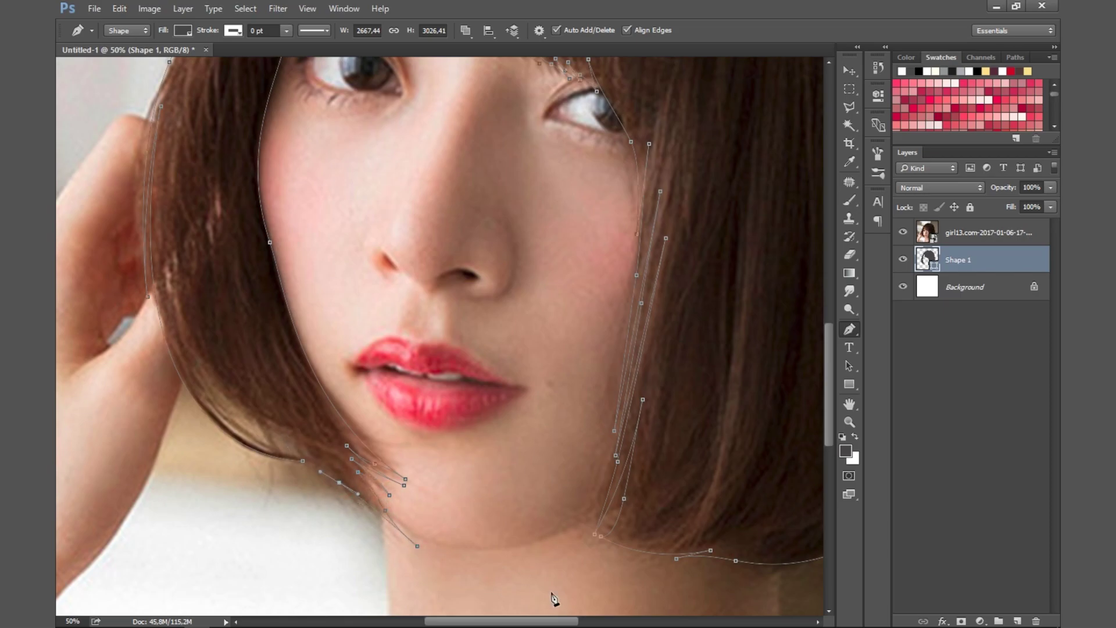
scroll(511, 552, left, 3)
click(418, 438)
alt+click(407, 442)
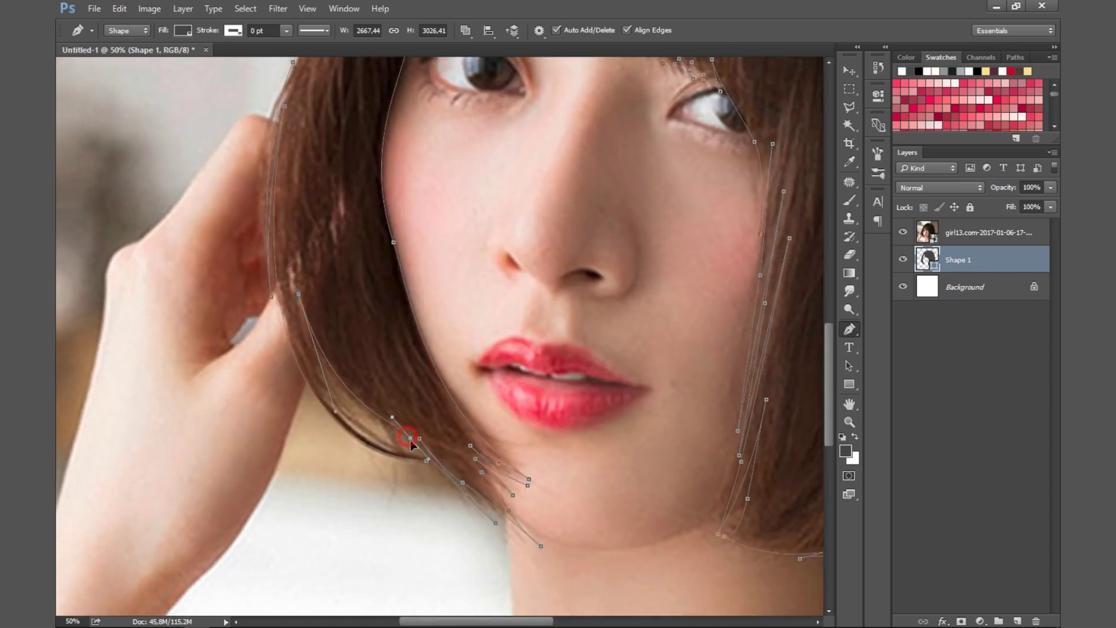
Curve the strand to the hair tip, close the shape, and save the document.
drag(298, 294, 311, 359)
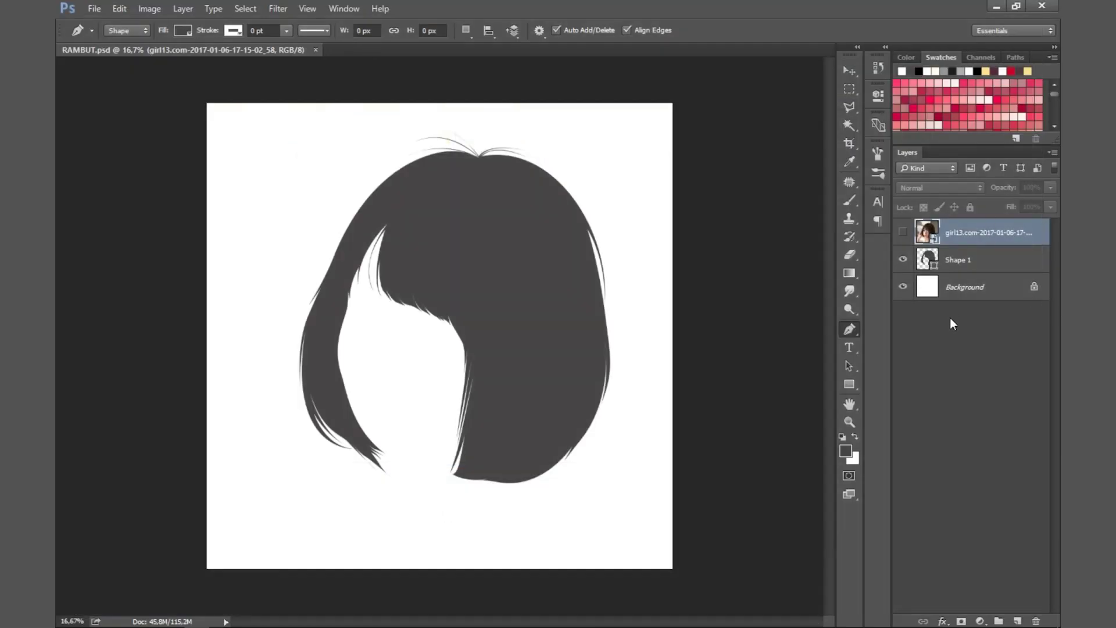
click(902, 232)
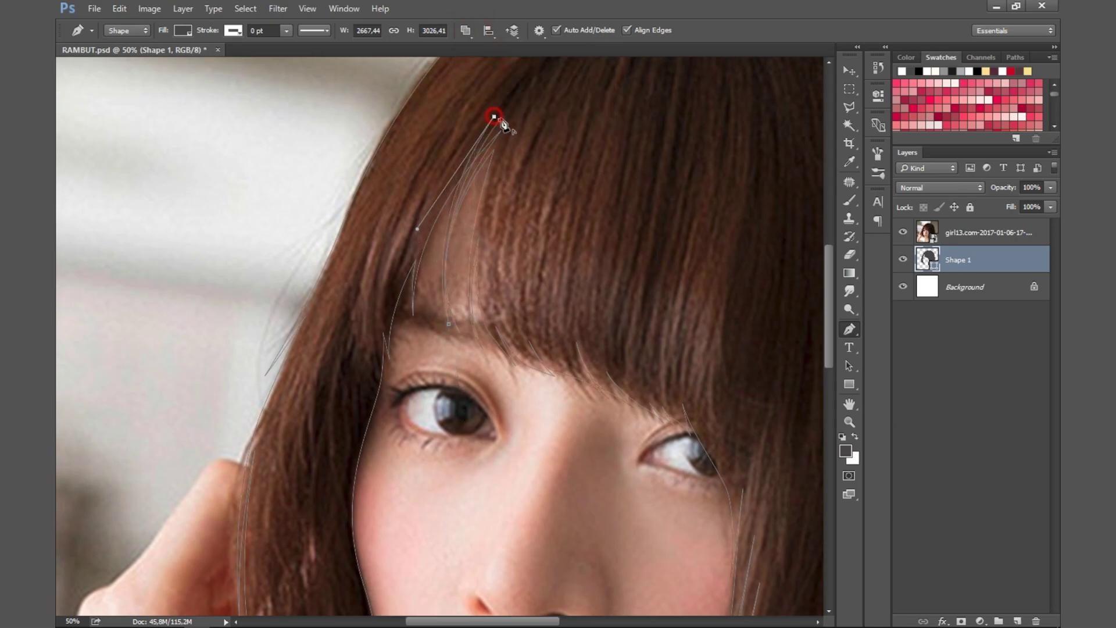
click(495, 117)
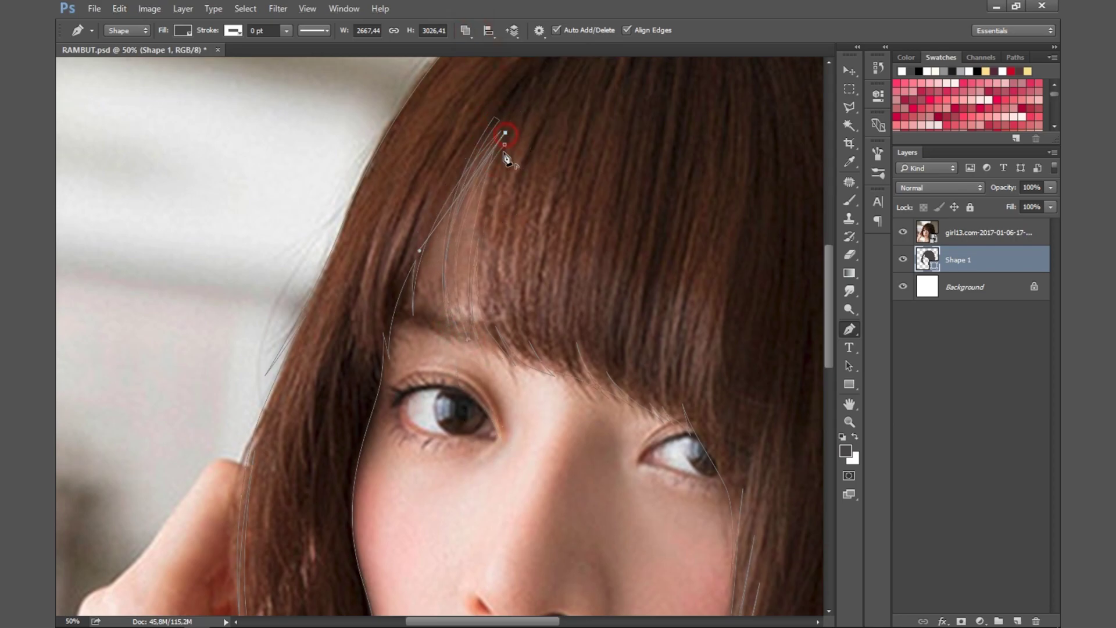
key(ctrl+minus)
key(ctrl+s)
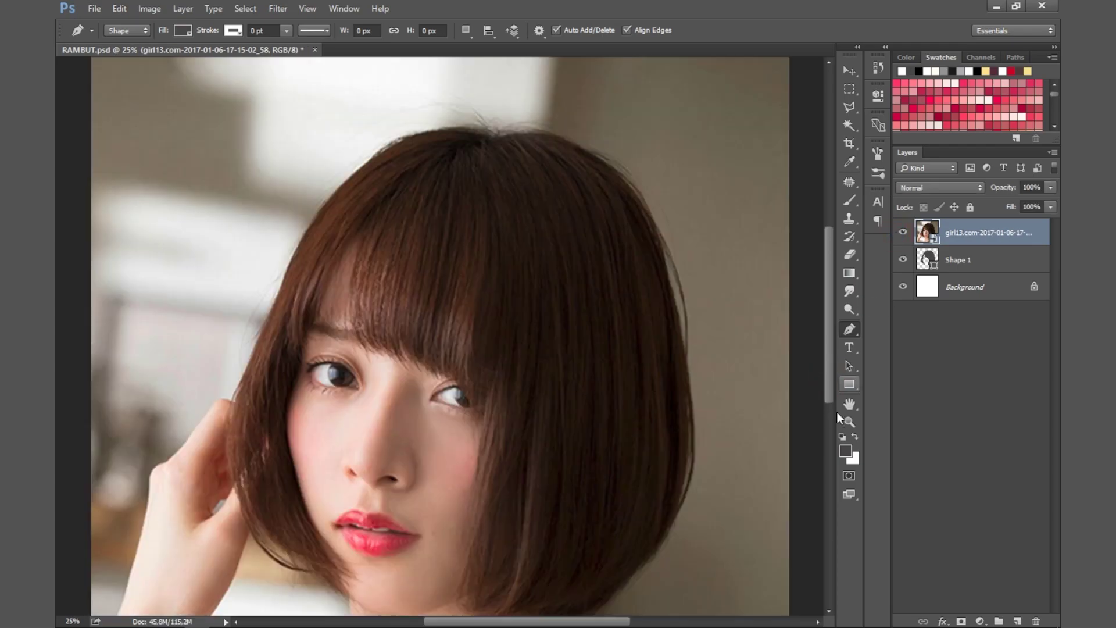
Trace additional strand paths near the chin, ending on the right side.
key(ctrl+plus)
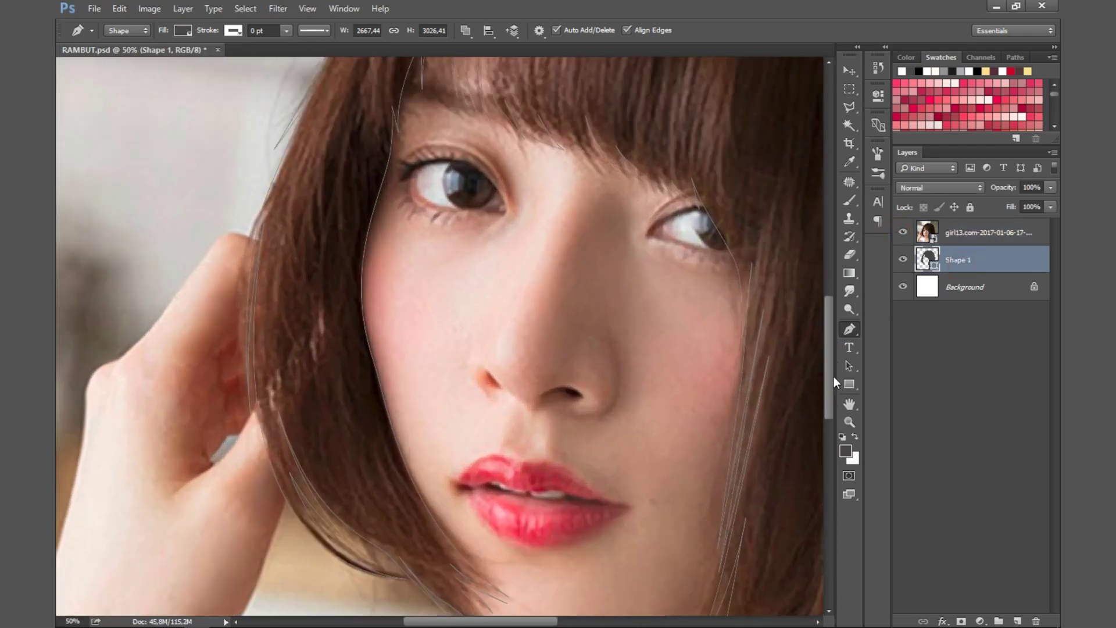
scroll(833, 376, down, 2)
drag(309, 346, 344, 377)
click(307, 326)
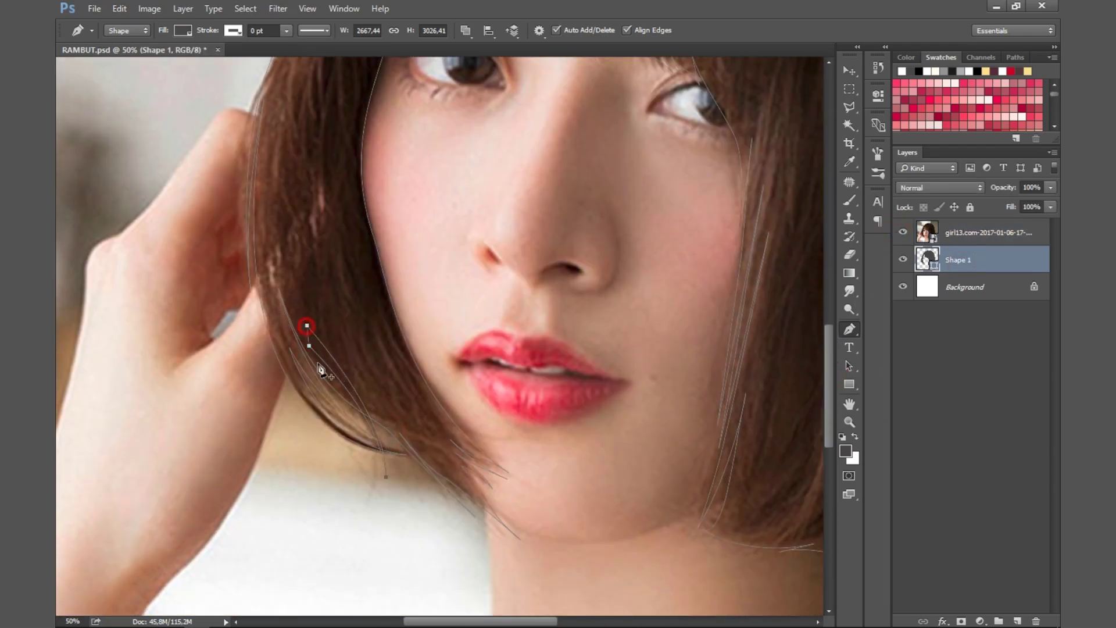
drag(466, 433, 510, 433)
scroll(424, 166, up, 5)
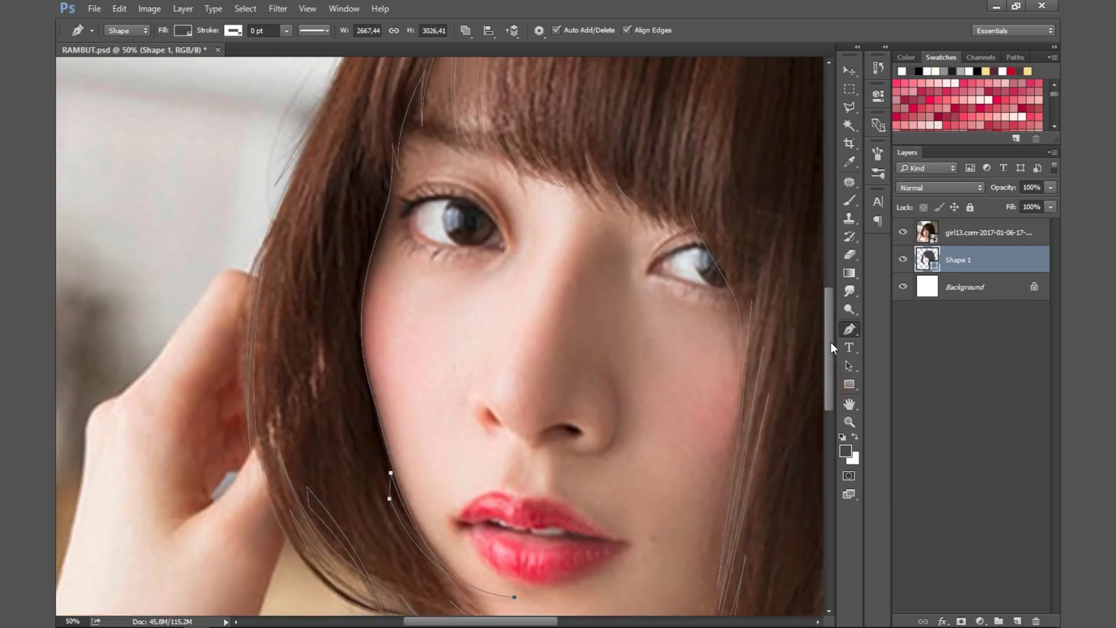
scroll(393, 294, down, 2)
drag(273, 401, 287, 278)
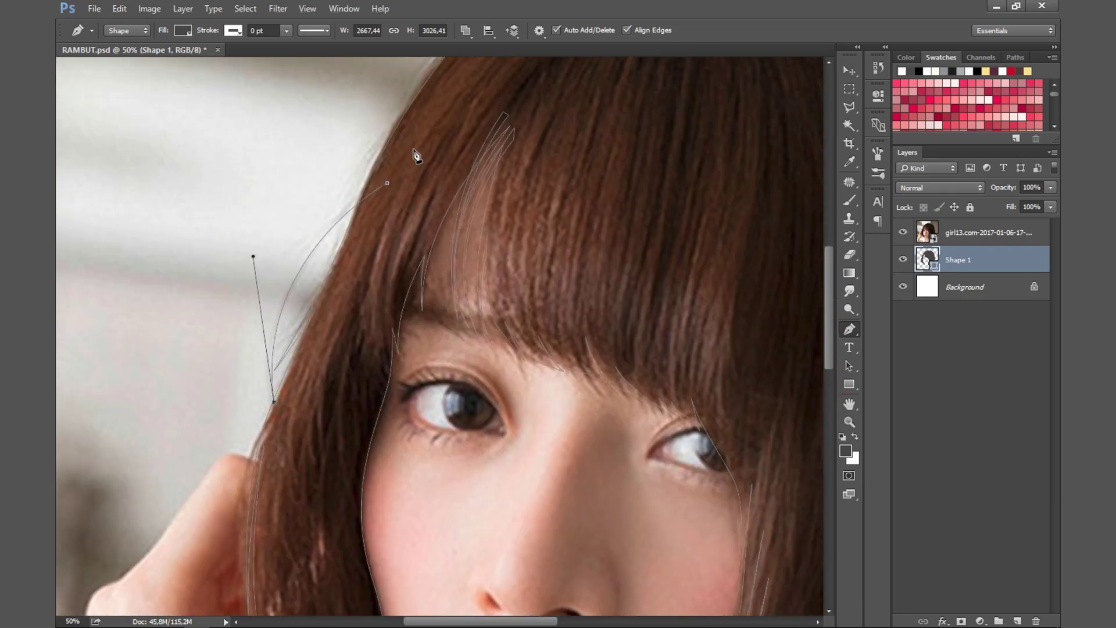
drag(416, 155, 242, 258)
click(399, 175)
Add a flyaway strand at the crown and a strand curving down the right edge.
scroll(399, 175, right, 10)
scroll(349, 175, up, 5)
click(279, 145)
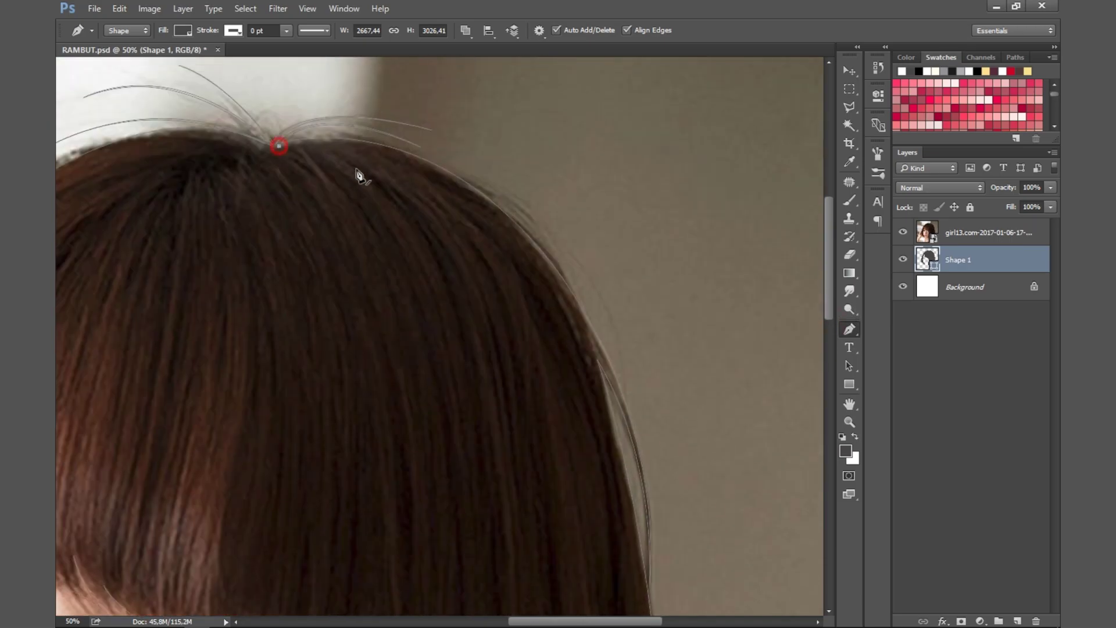
click(418, 166)
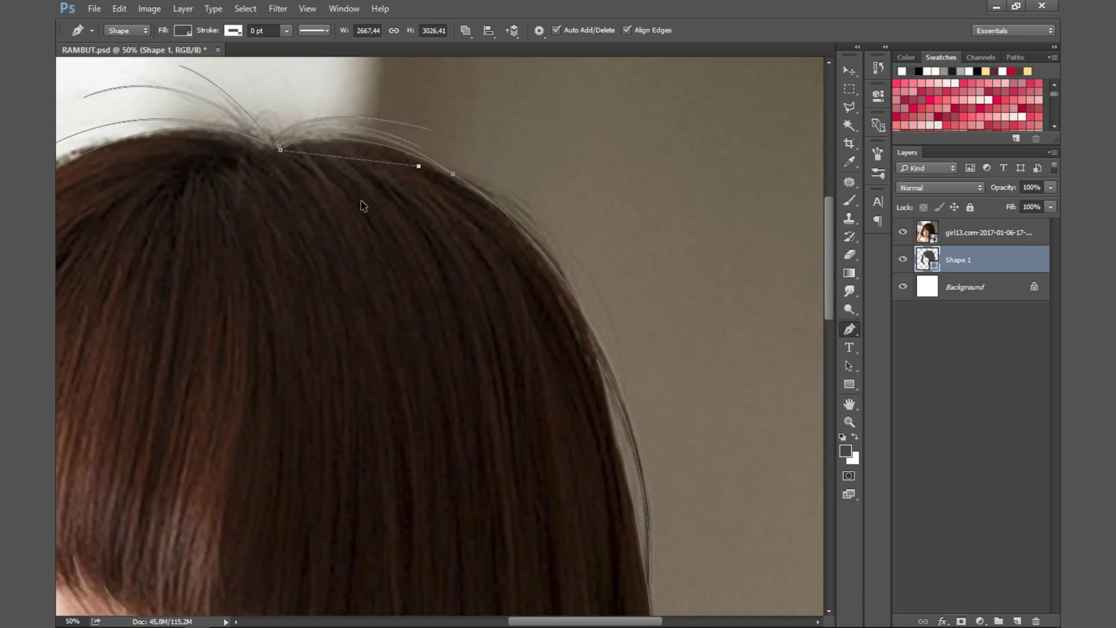
drag(623, 337, 621, 232)
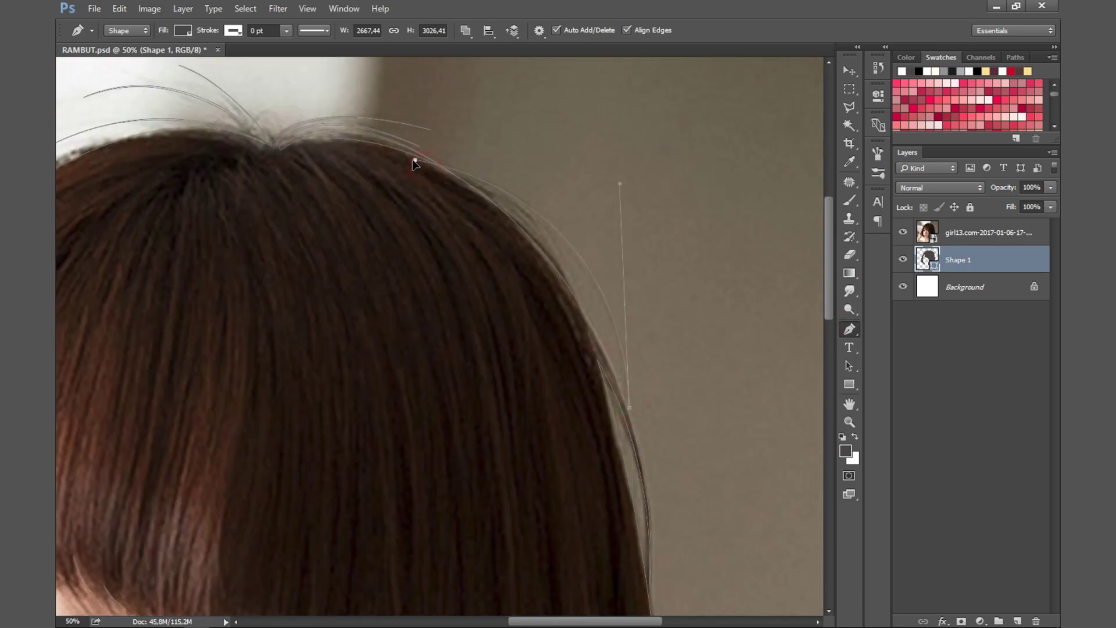
click(413, 164)
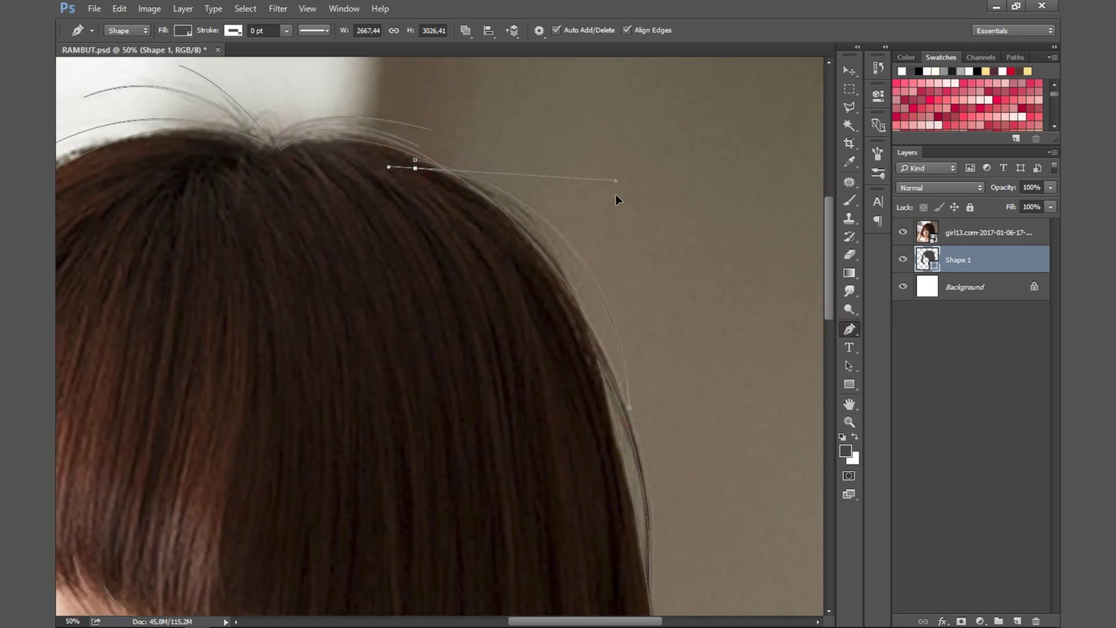
Hide the reference photo and zoom out to check the solid dark bob silhouette.
click(428, 186)
click(902, 231)
key(ctrl+minus)
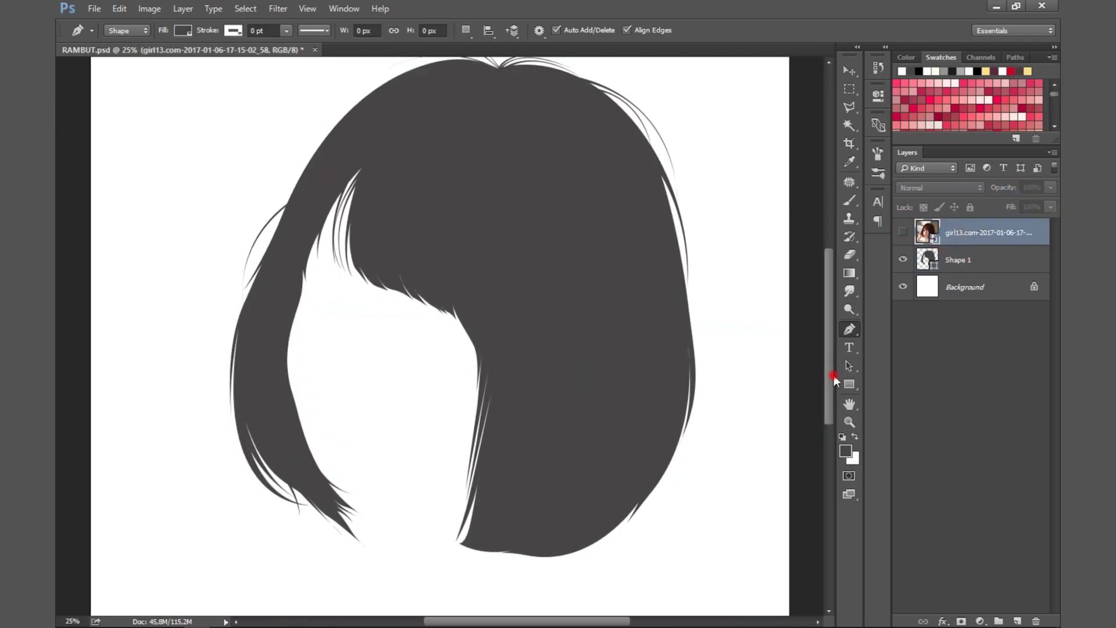
drag(831, 377, 831, 315)
ctrl+click(577, 273)
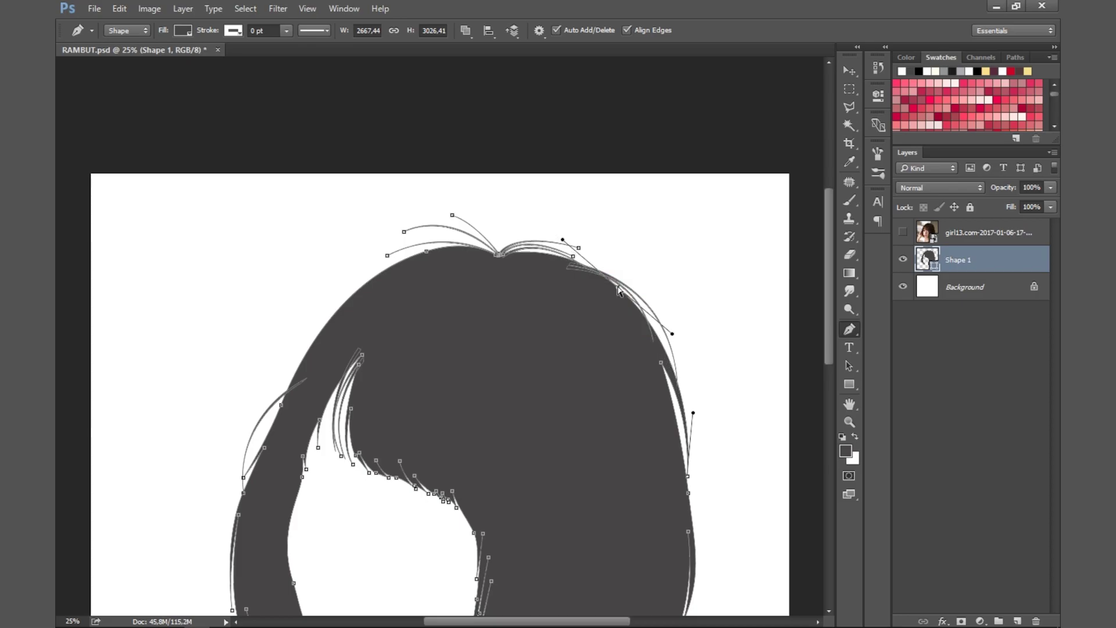
click(903, 232)
click(903, 232)
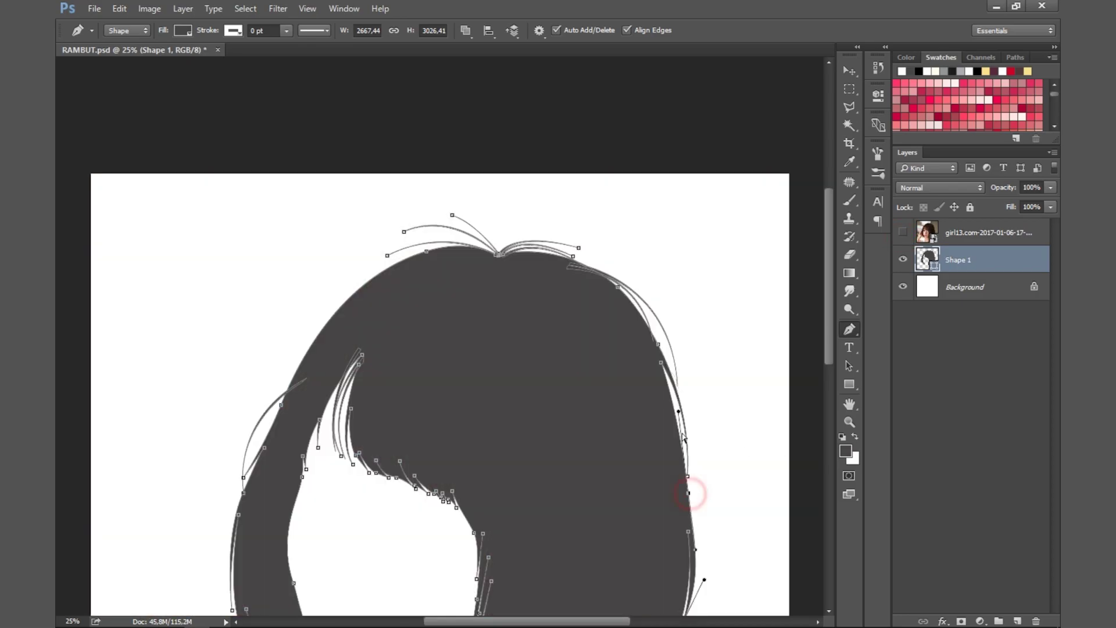
key(ctrl+minus)
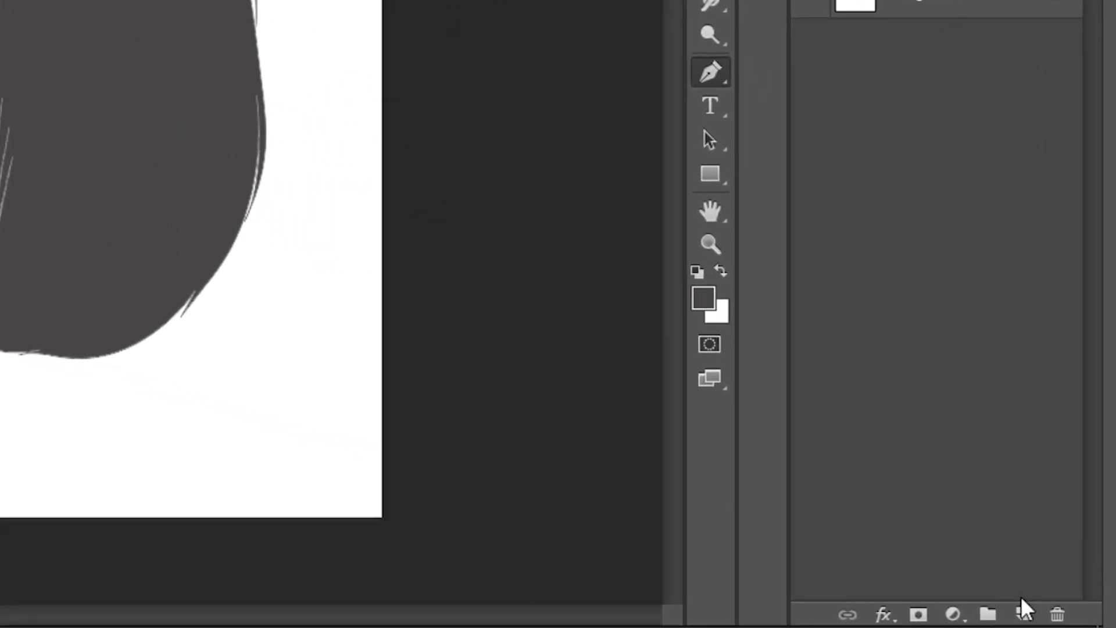
Add Layer 1 as a clipping mask on Shape 1 and show the reference photo again.
click(1019, 618)
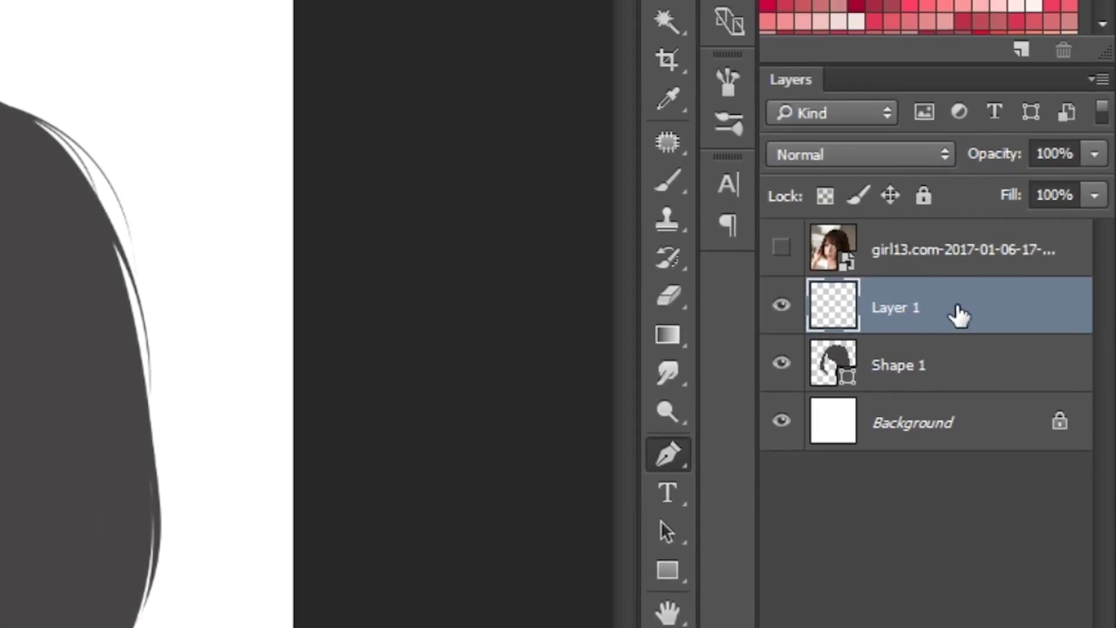
right_click(959, 311)
click(920, 342)
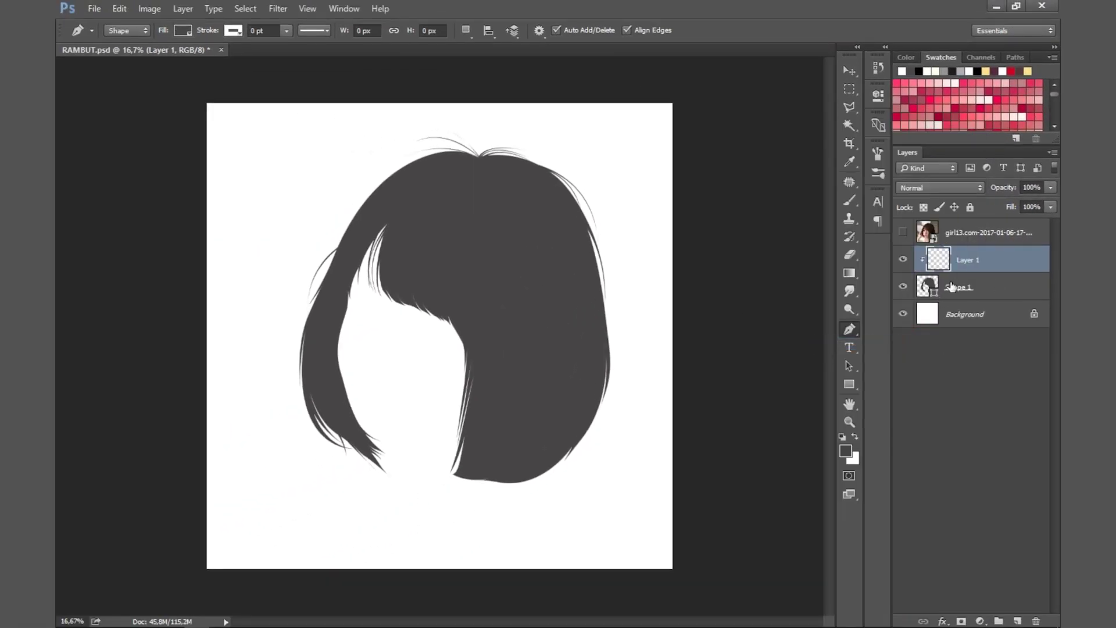
key(ctrl+plus)
key(ctrl+plus)
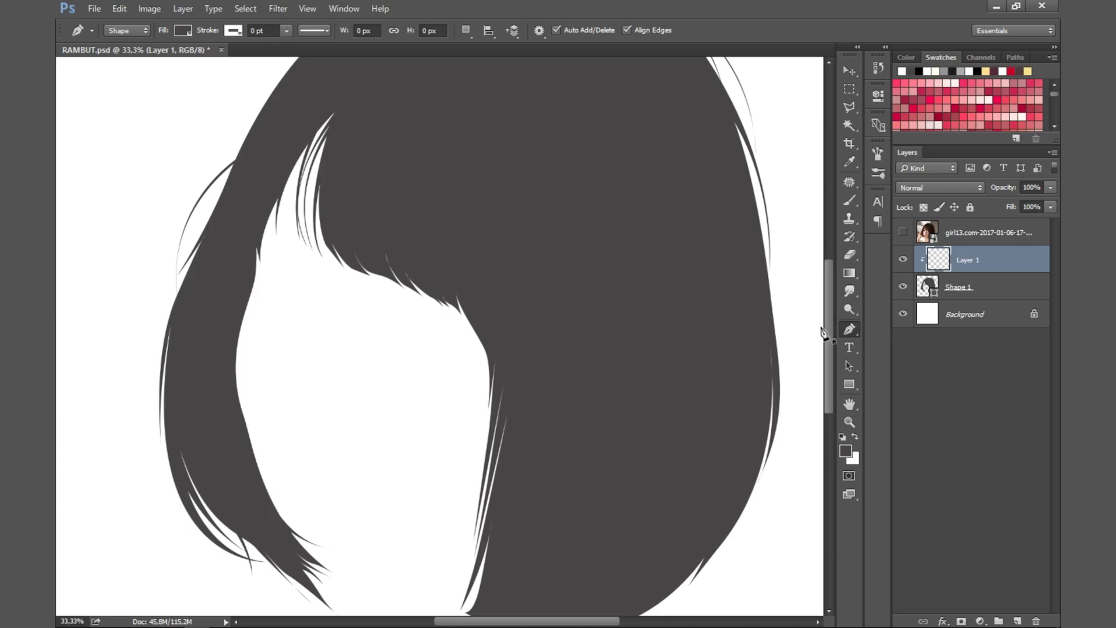
drag(828, 332, 828, 273)
click(902, 231)
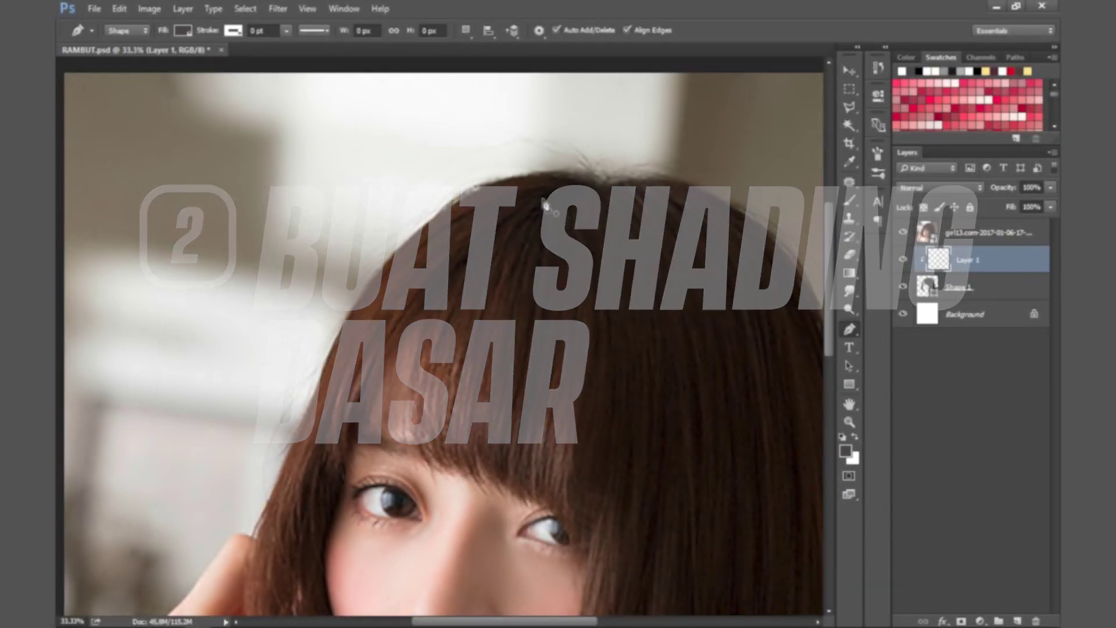
Start the Shape 2 highlight strand at the crown, curving down the left bangs.
click(551, 191)
drag(355, 429, 359, 433)
click(437, 274)
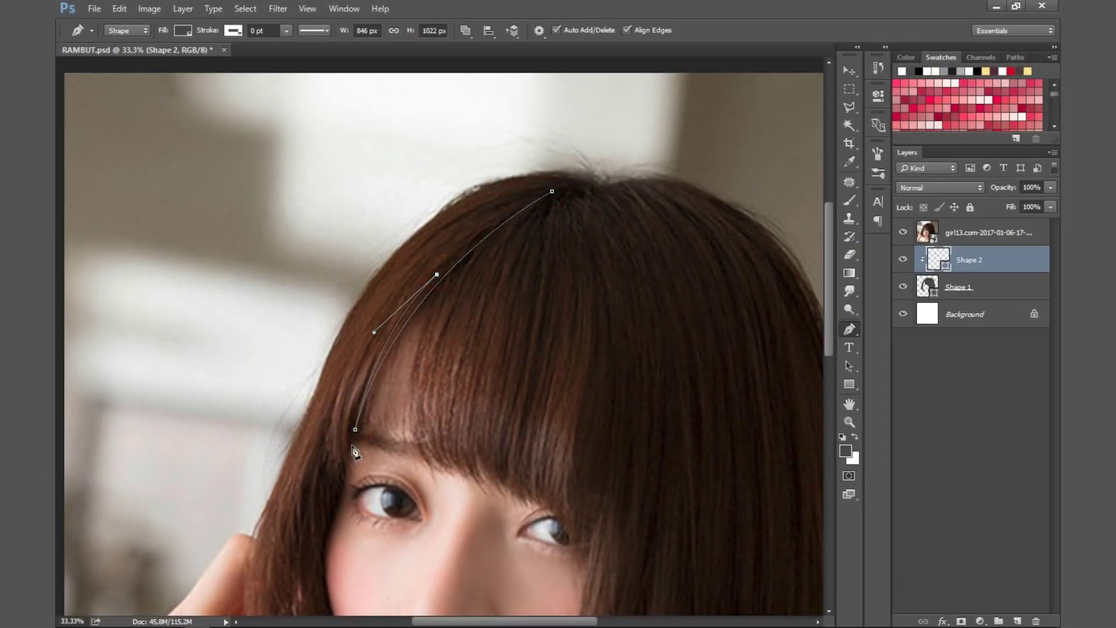
click(360, 394)
click(348, 458)
drag(423, 272, 443, 250)
drag(344, 477, 324, 374)
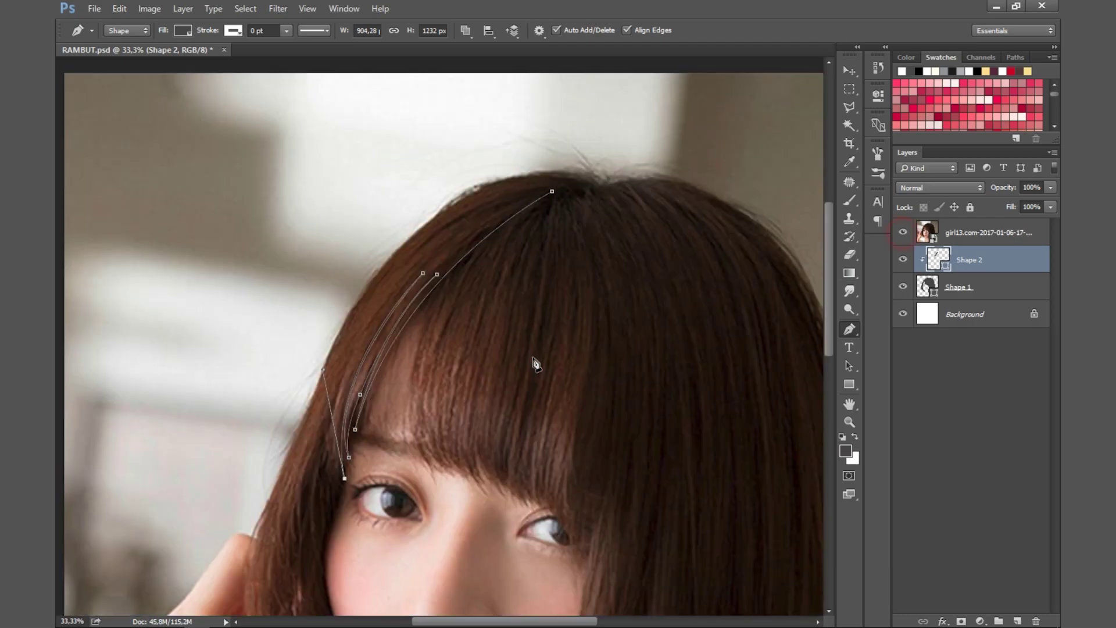
scroll(389, 451, left, 2)
scroll(390, 401, down, 2)
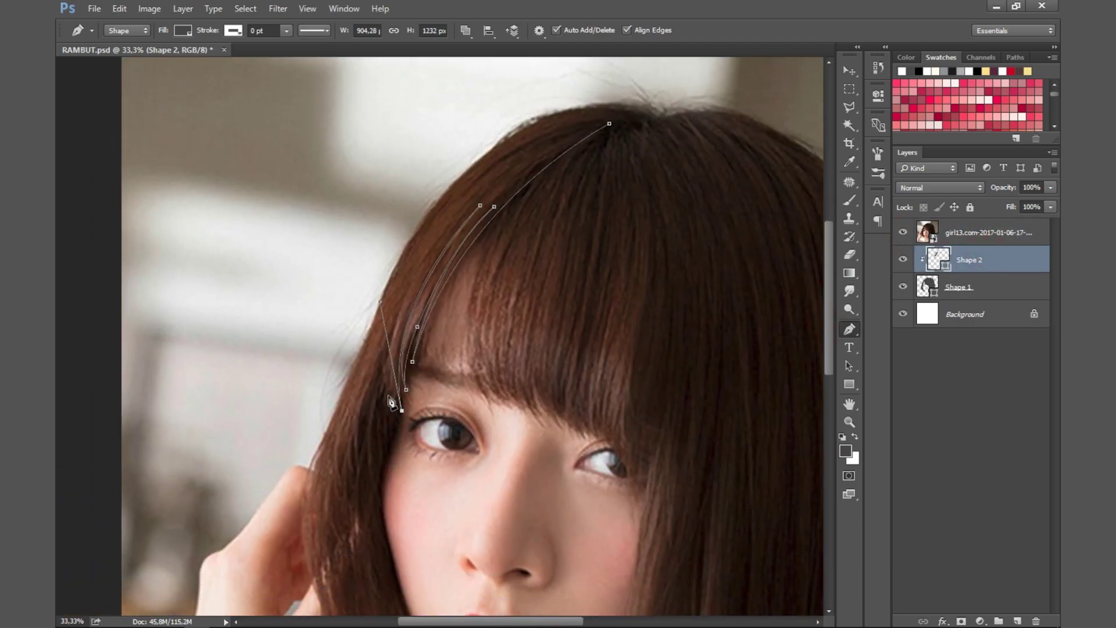
Refine the highlight with more points along the bangs down to the hair tip.
key(ctrl+plus)
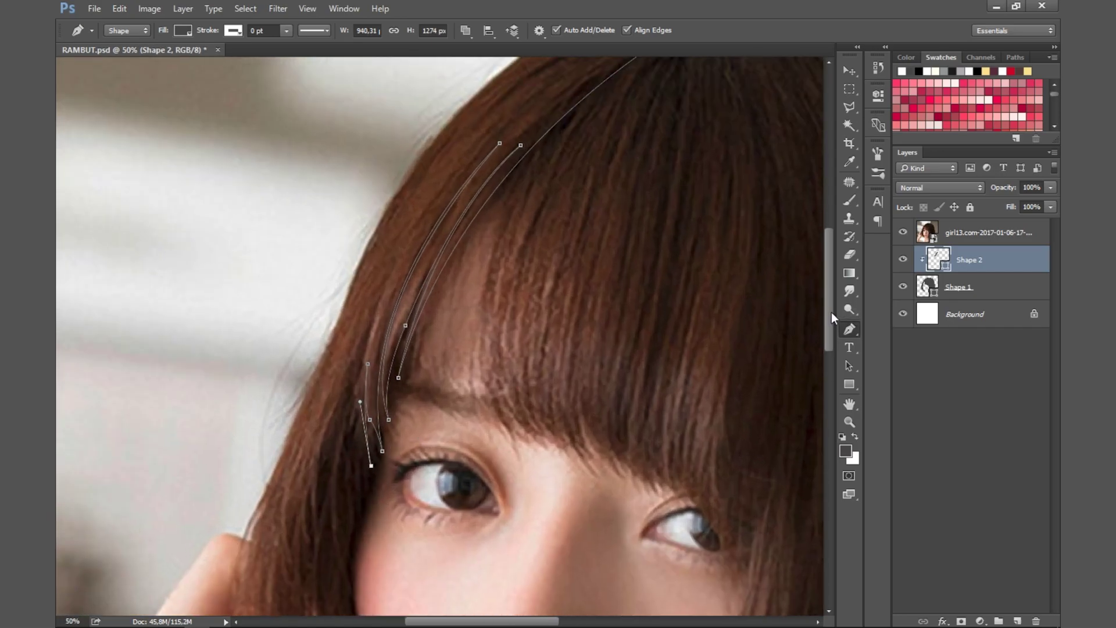
scroll(372, 407, down, 2)
click(363, 385)
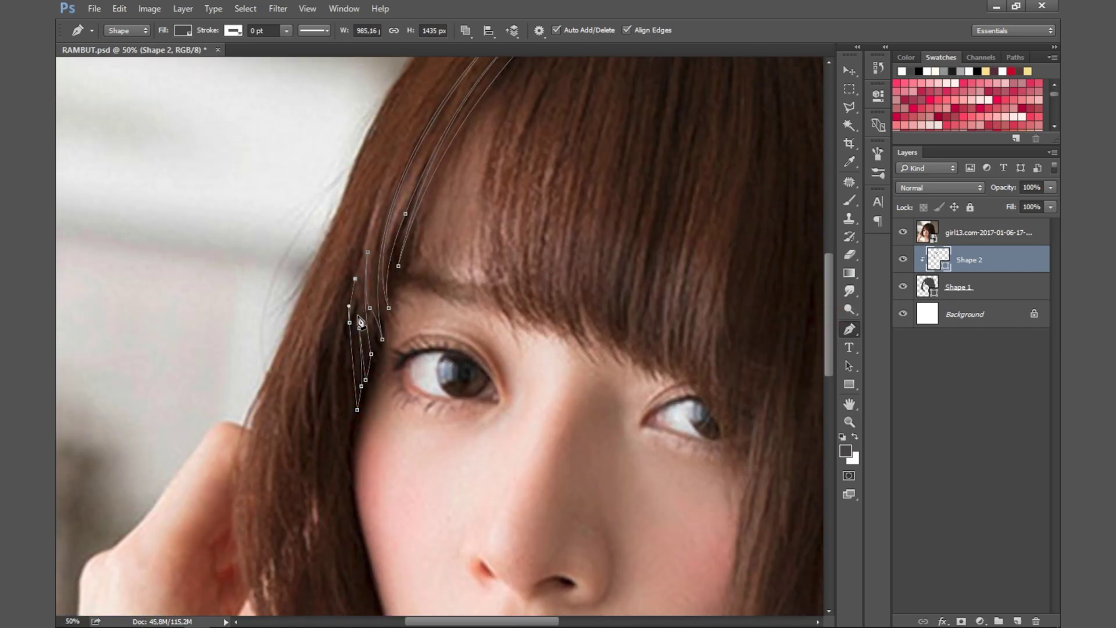
scroll(360, 322, up, 3)
scroll(767, 244, up, 3)
drag(502, 205, 471, 233)
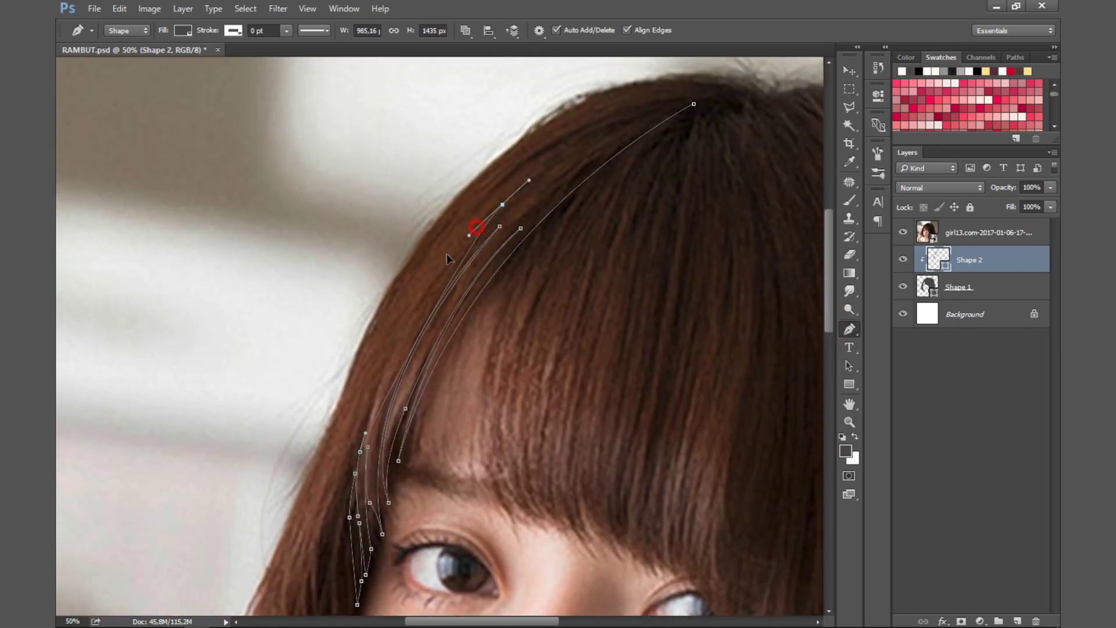
scroll(817, 331, down, 3)
scroll(817, 331, down, 1)
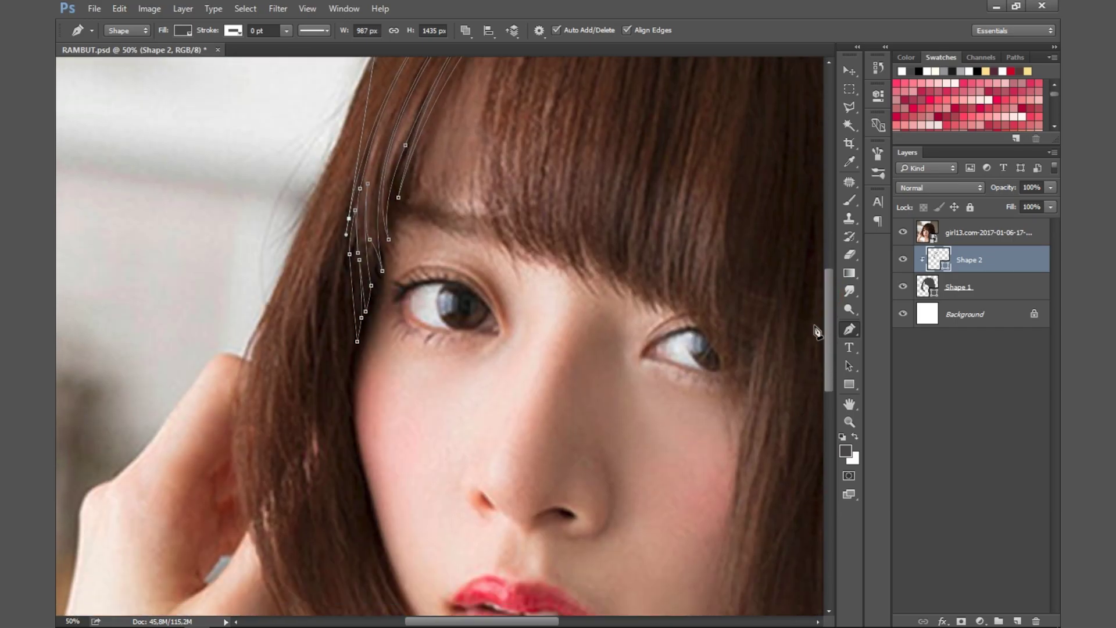
key(ctrl+minus)
drag(442, 553, 436, 561)
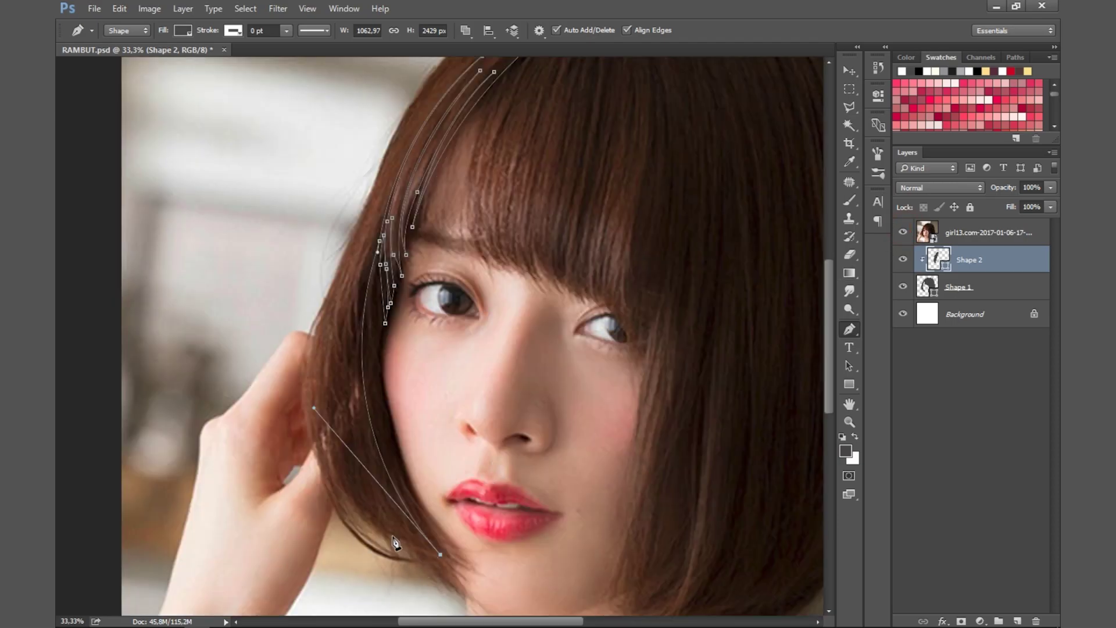
Hide the photo, add strand points from the top of the head, and open the fill colour.
click(902, 232)
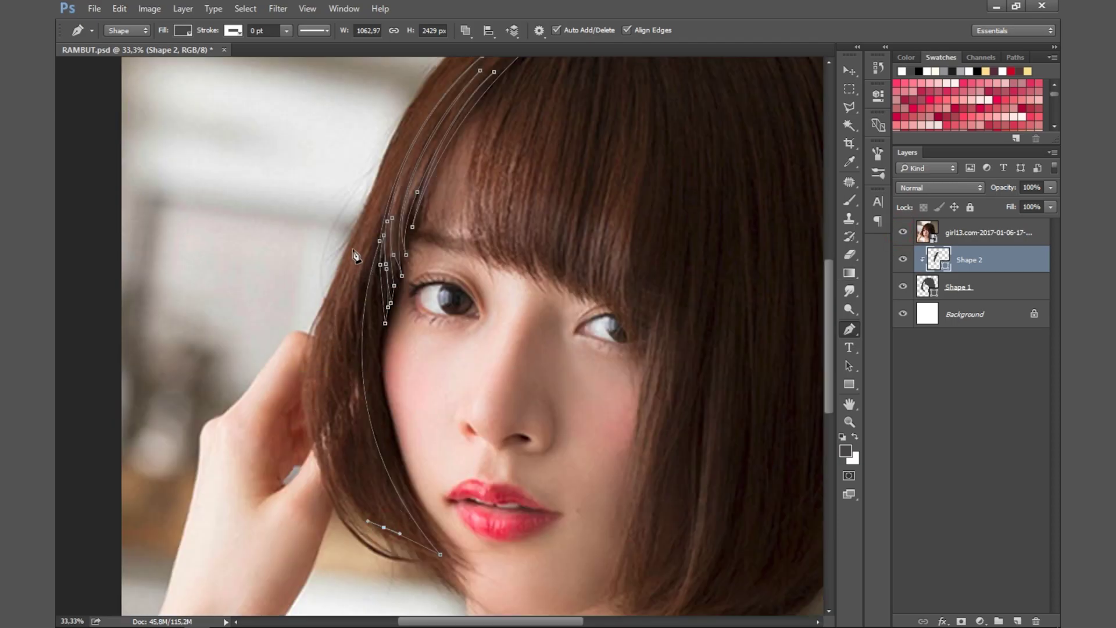
drag(356, 256, 277, 429)
scroll(356, 256, up, 3)
click(609, 153)
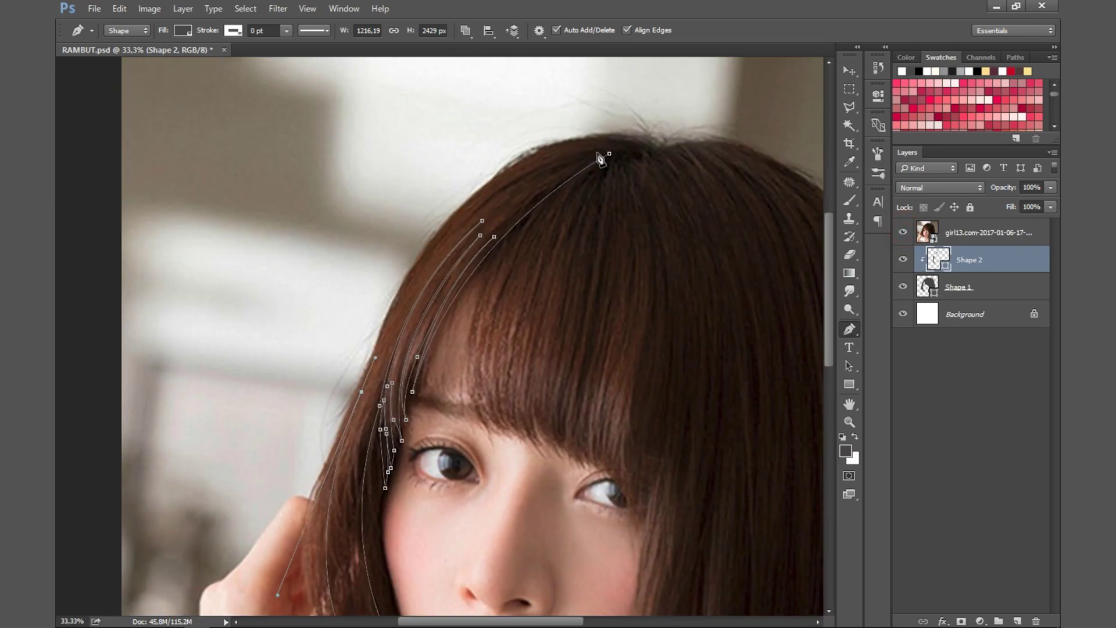
drag(600, 158, 773, 135)
click(491, 211)
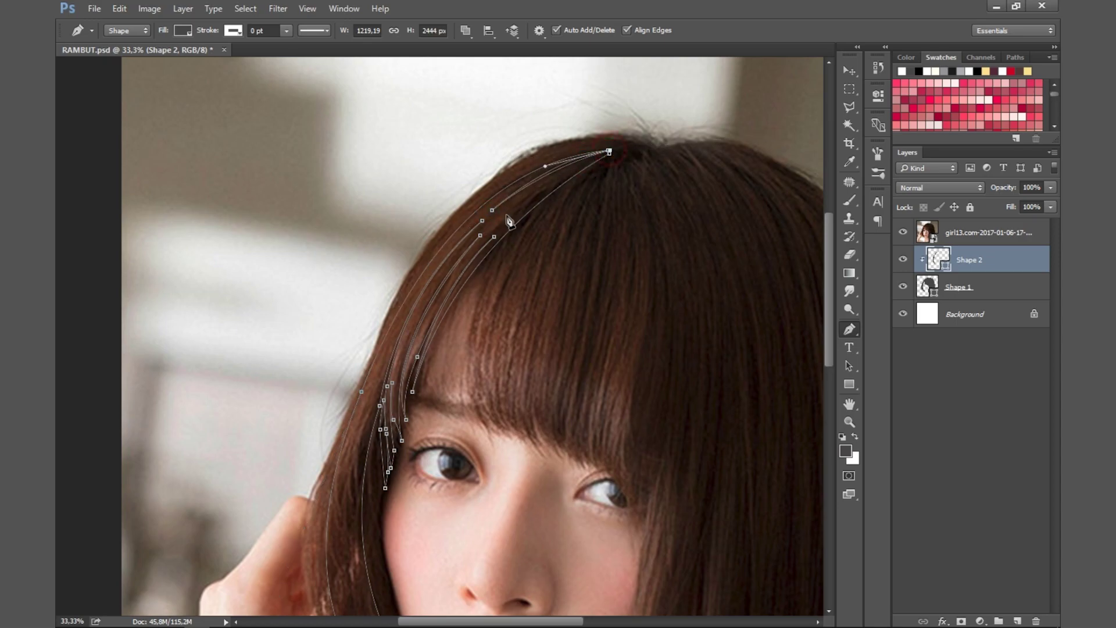
click(362, 391)
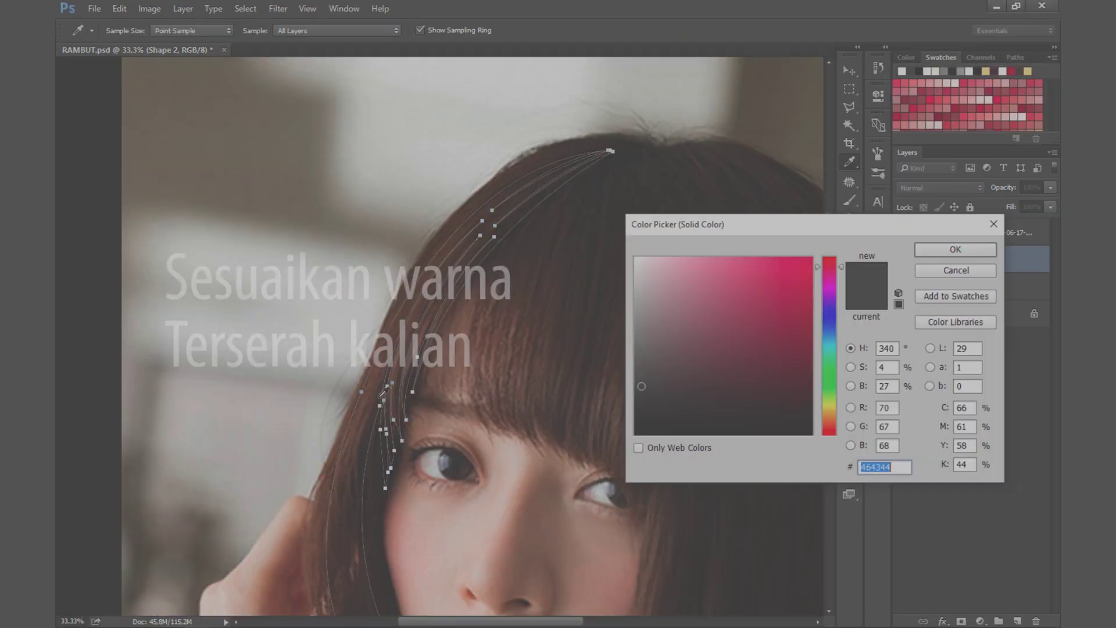
Set the Shape 2 strand fill to lighter brown 765546 and show the reference photo.
click(364, 399)
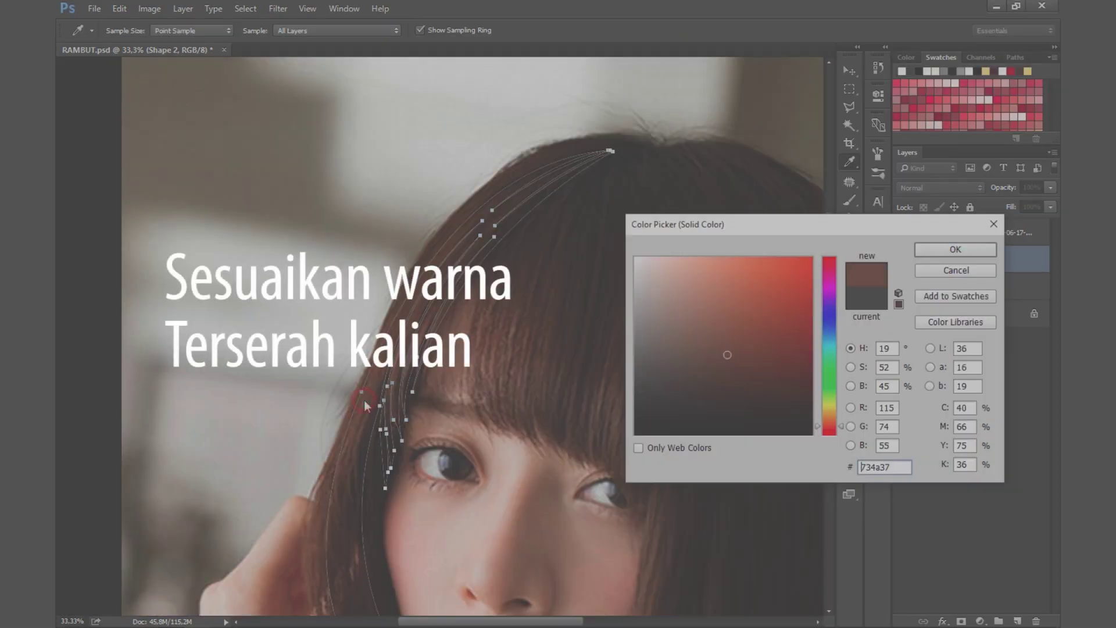
click(953, 250)
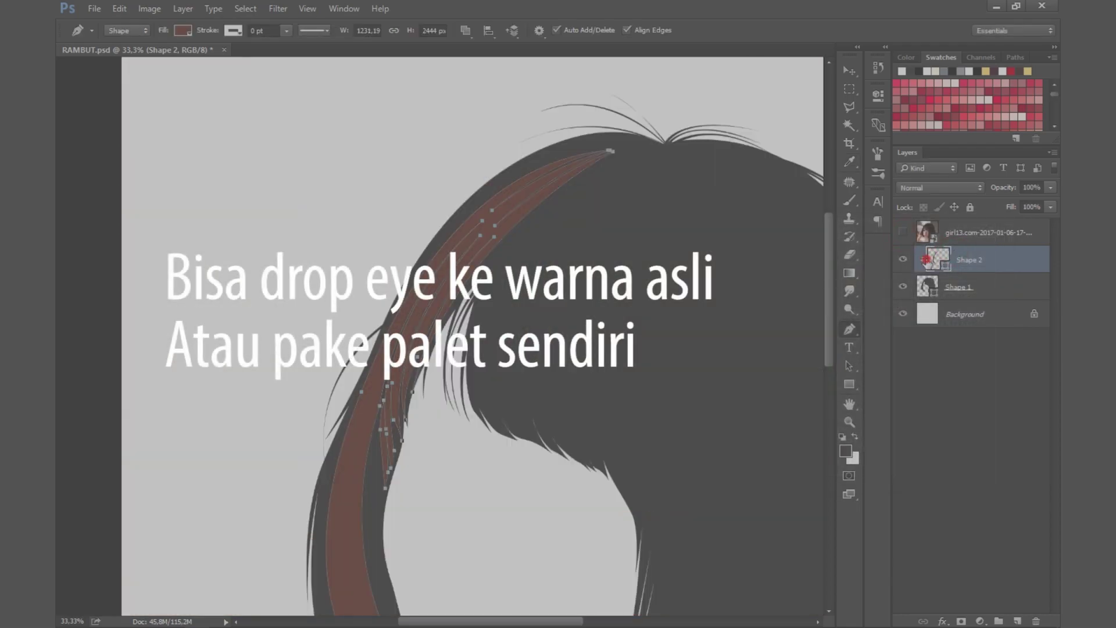
double_click(938, 260)
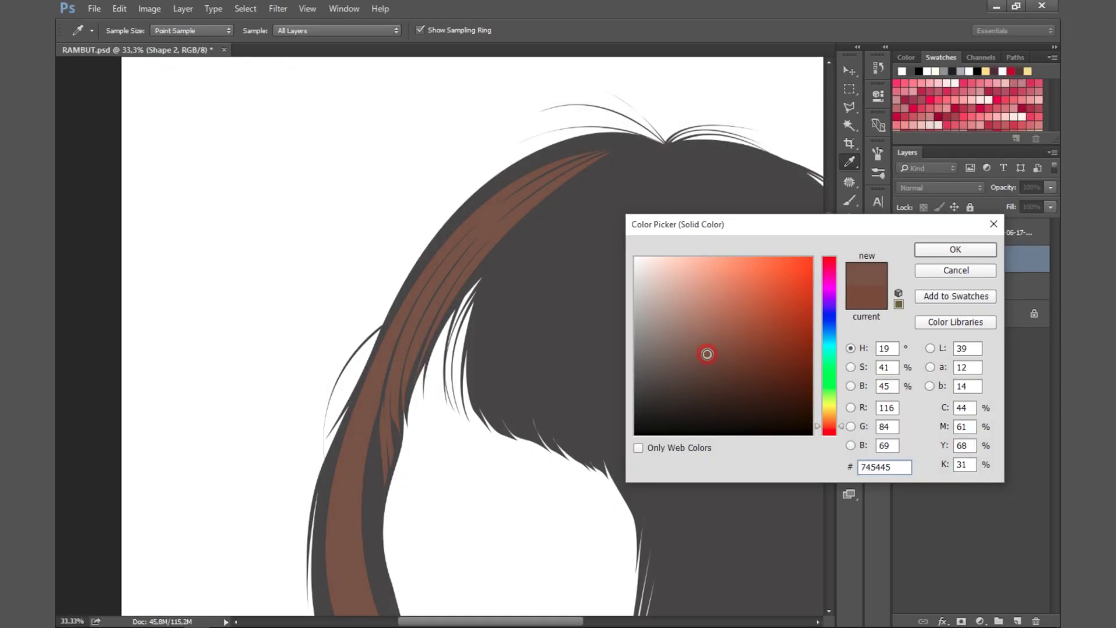
click(986, 247)
key(ctrl+minus)
key(ctrl+minus)
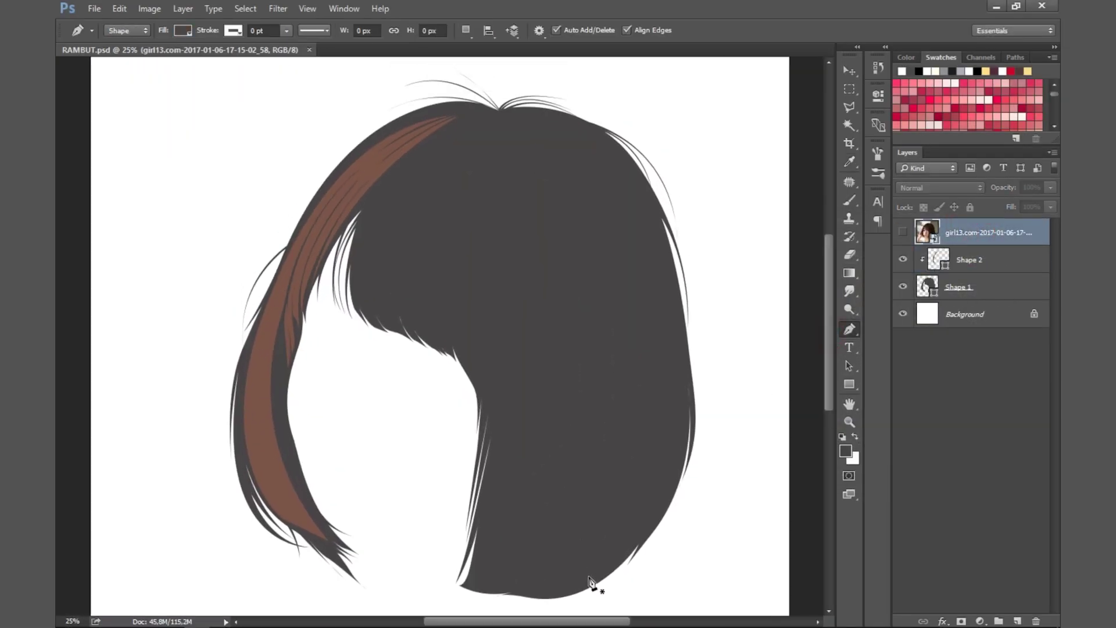
click(903, 231)
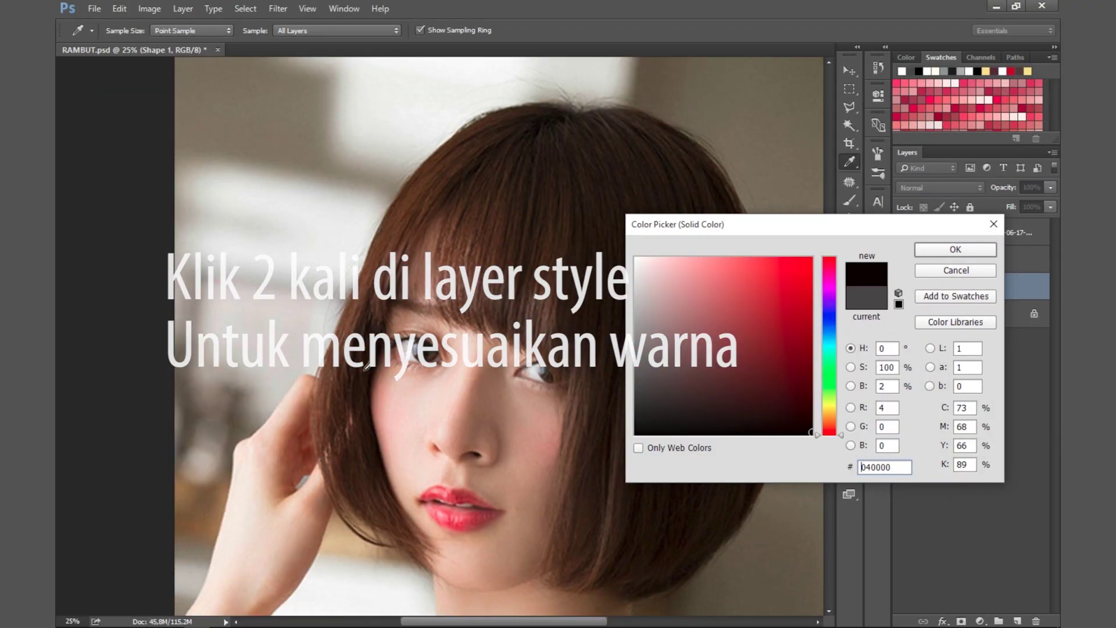
Set the Shape 1 base hair fill to dark brown 3c2b1e and reconfirm the strand colour.
click(623, 523)
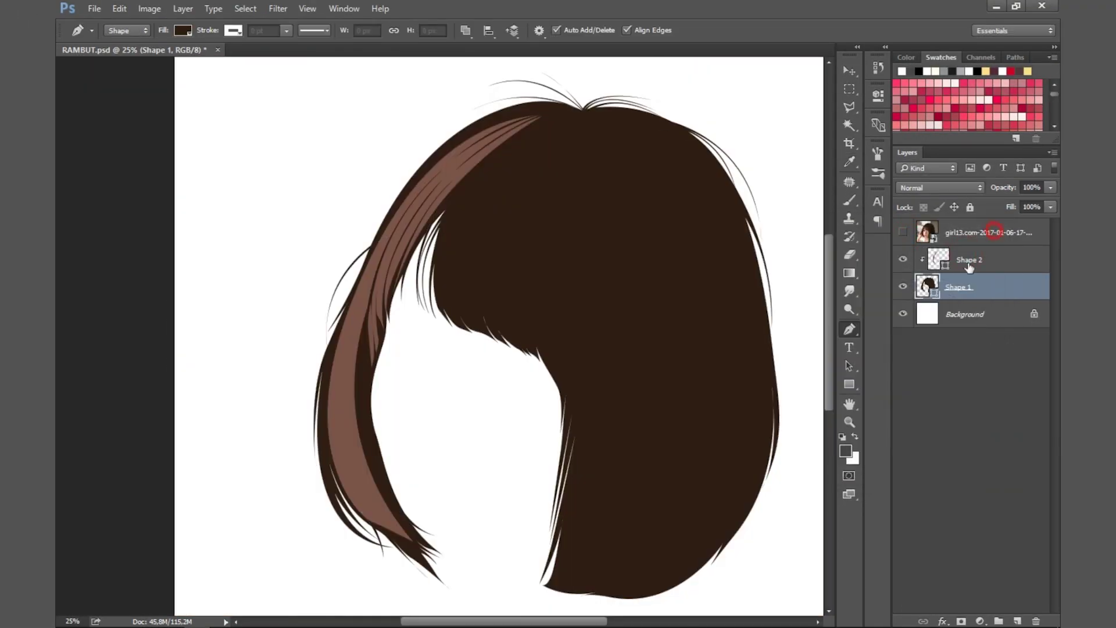
double_click(925, 289)
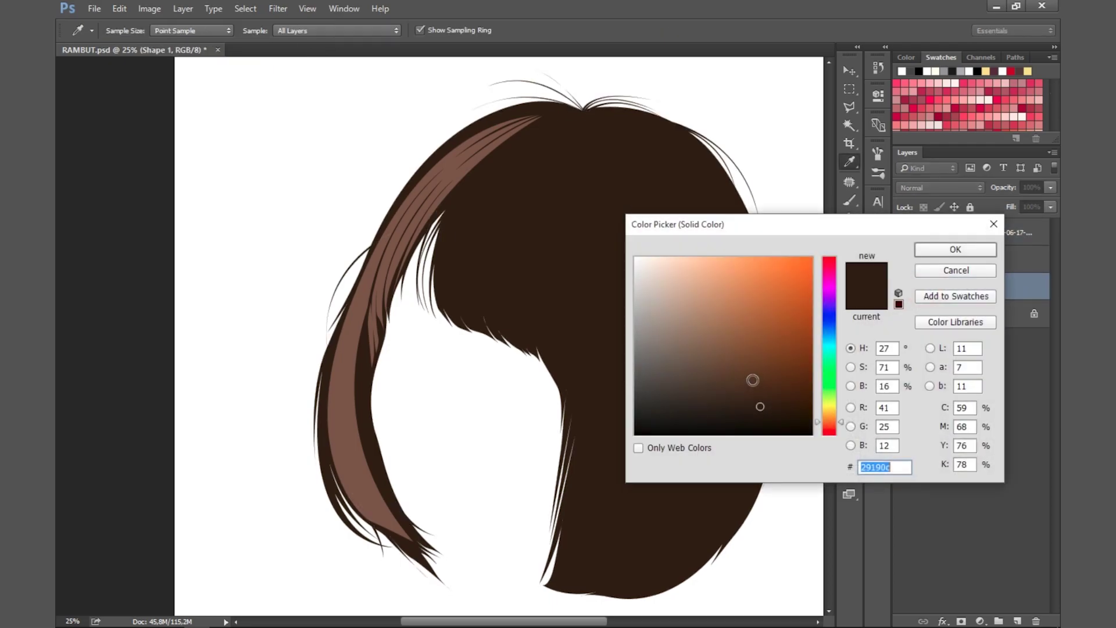
click(721, 392)
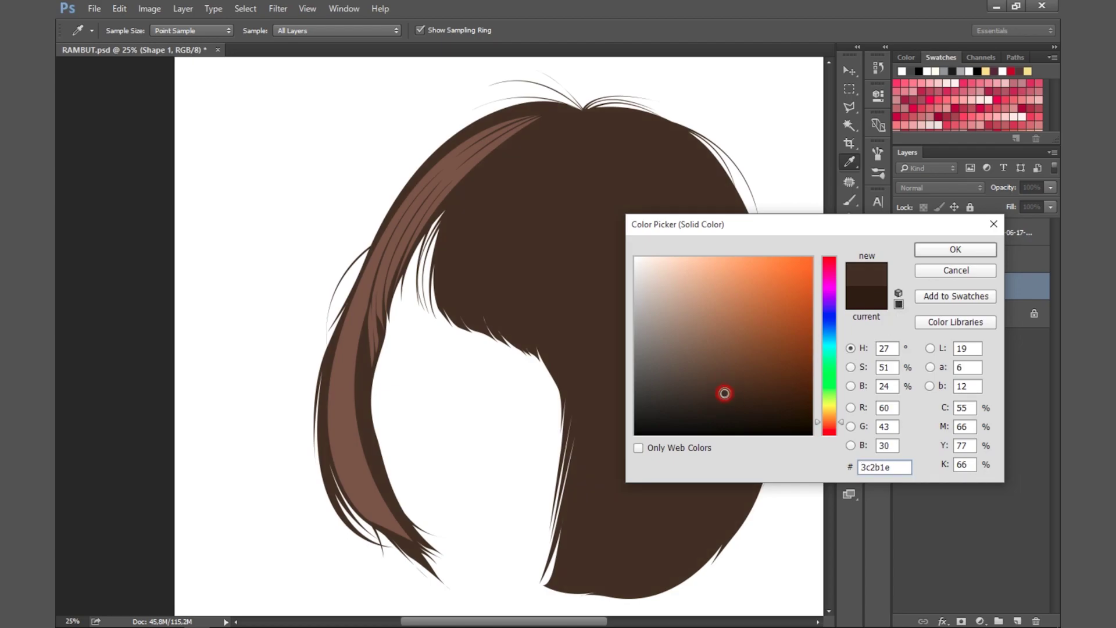
click(953, 249)
double_click(928, 256)
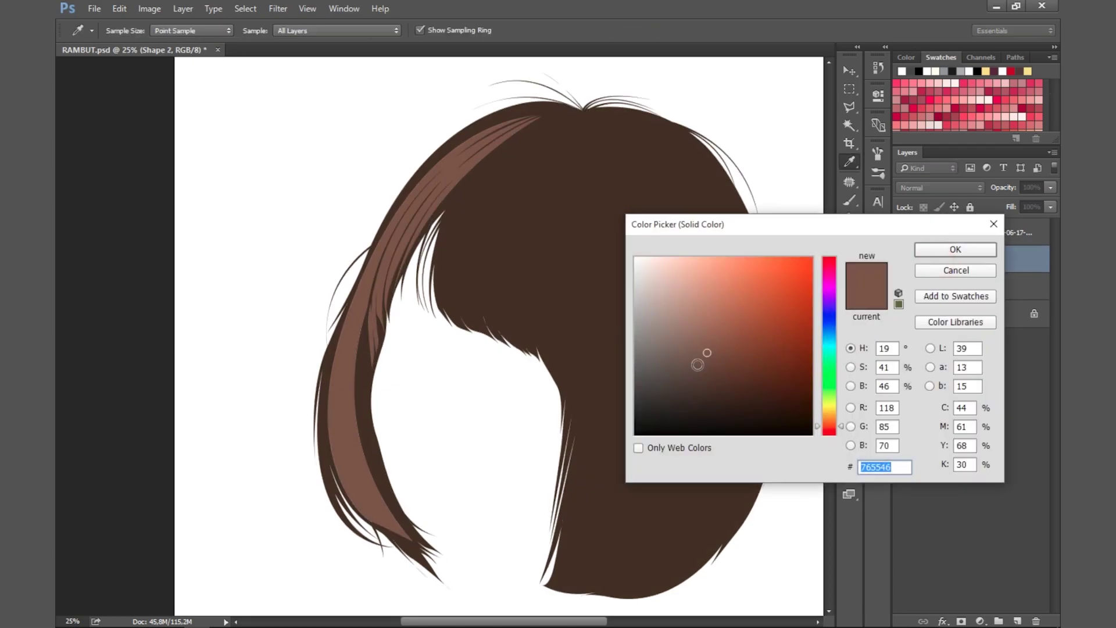
click(932, 248)
Curve the lower tip of a left-bangs highlight strand, checking it against the reference photo.
click(902, 233)
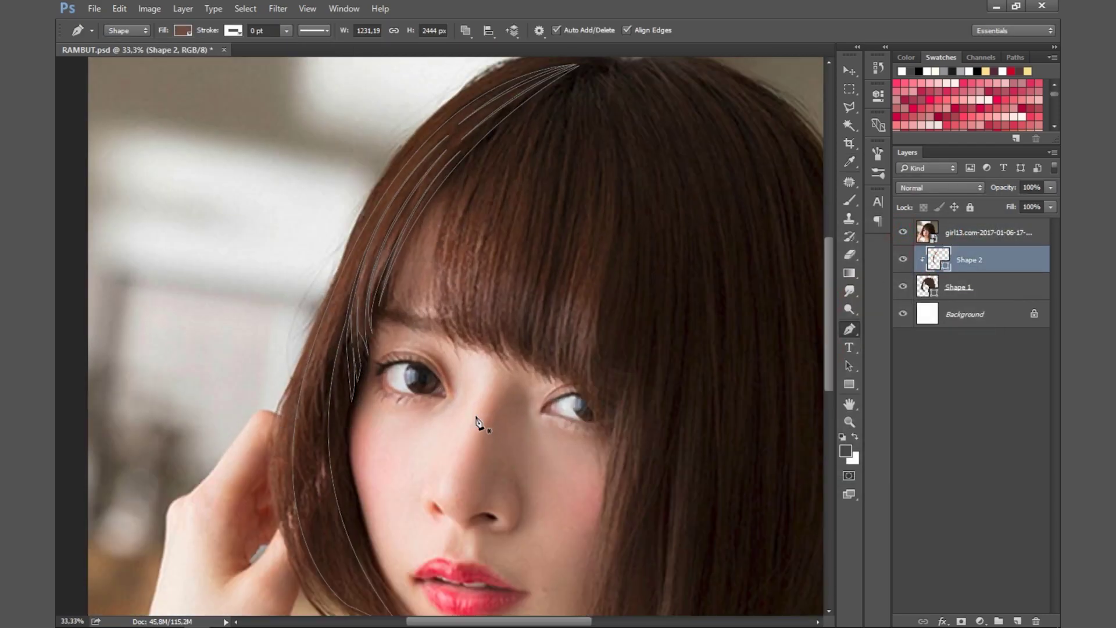
click(902, 233)
drag(392, 441, 523, 570)
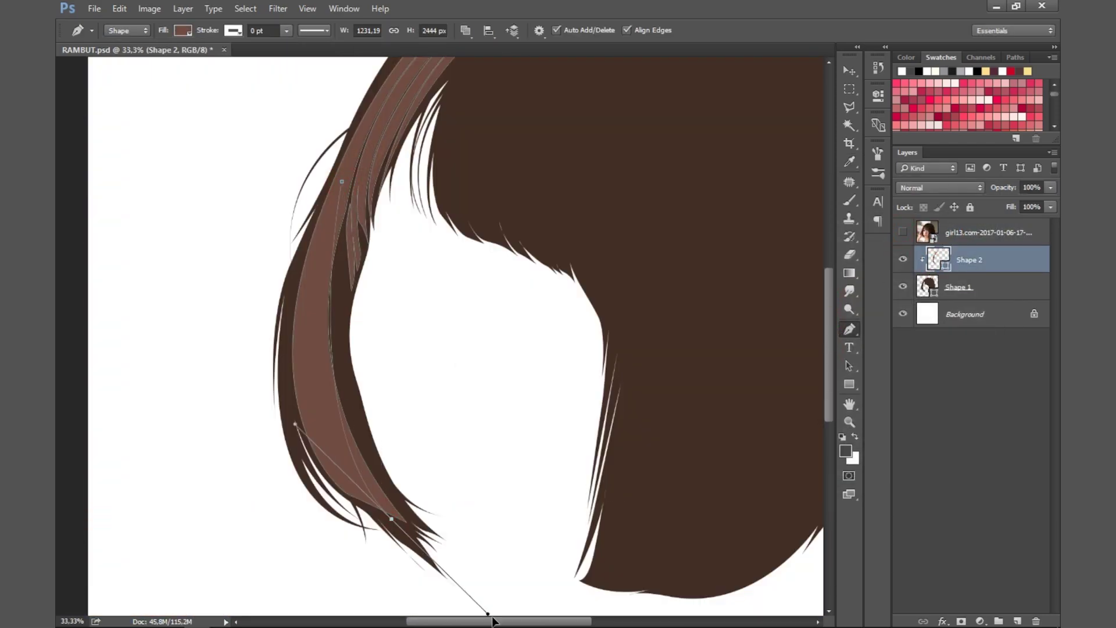
scroll(604, 288, up, 3)
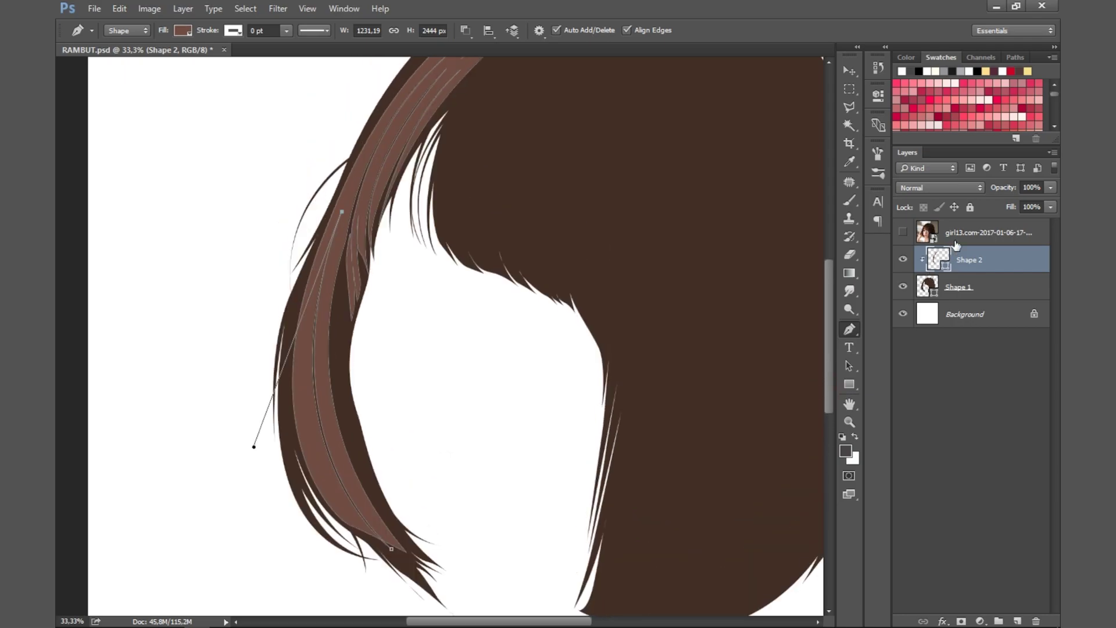
click(982, 233)
click(969, 259)
scroll(269, 369, down, 3)
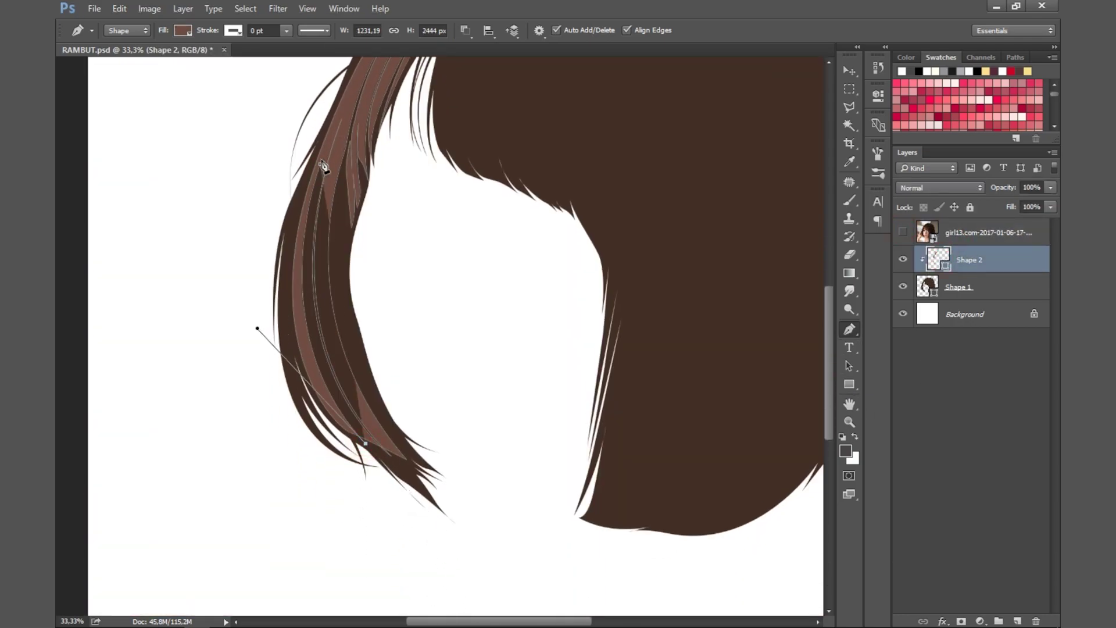
Extend the strand's outer edge and lower tip with more curved points over the photo.
click(275, 349)
click(982, 233)
scroll(581, 349, up, 3)
click(968, 260)
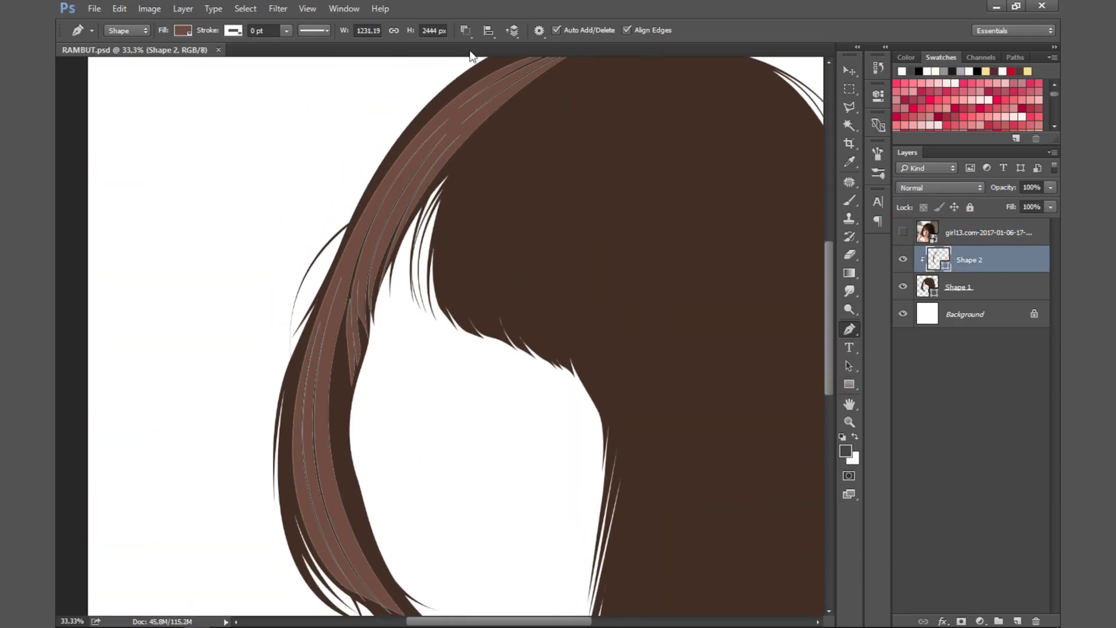
click(903, 232)
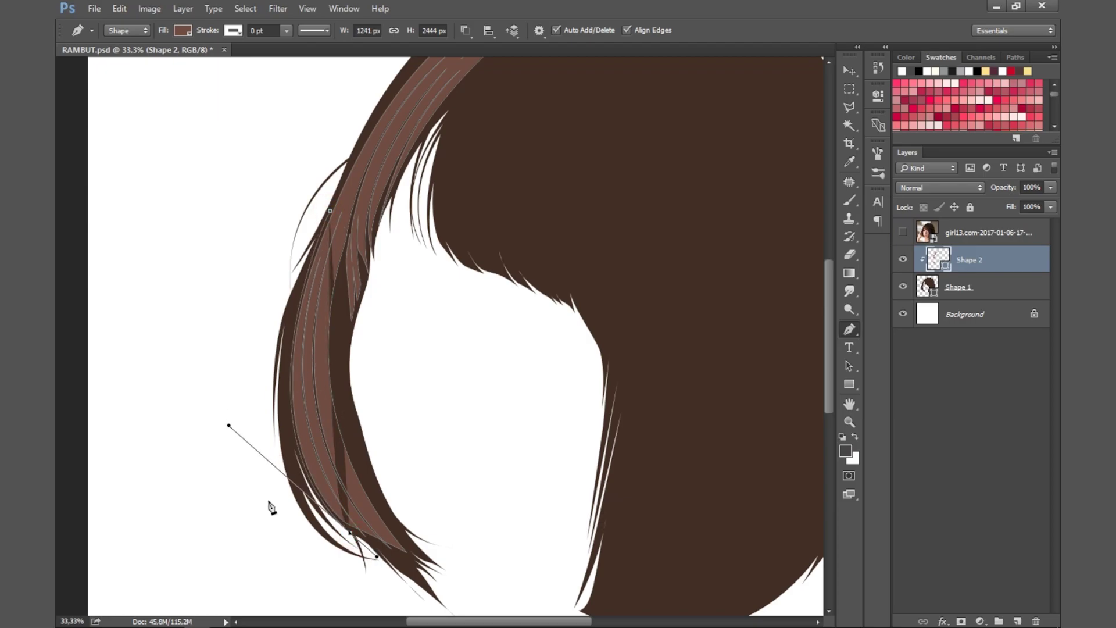
drag(294, 300, 249, 479)
Set the new strand to add to the existing Shape 2 shape and release clipping.
click(465, 31)
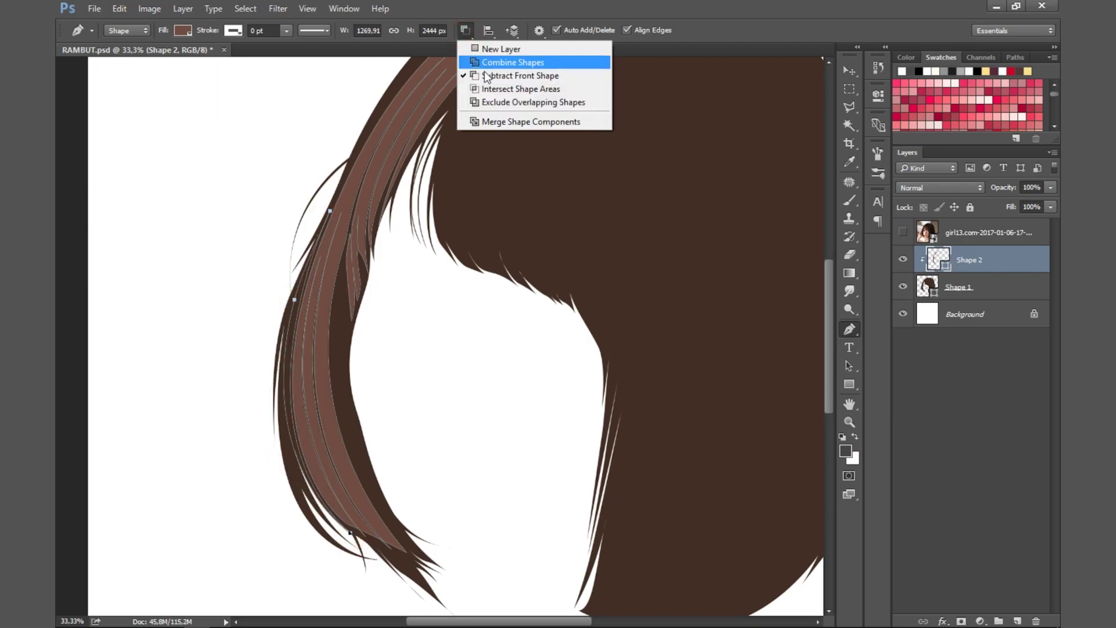
right_click(969, 260)
click(939, 283)
click(982, 233)
click(969, 260)
click(902, 232)
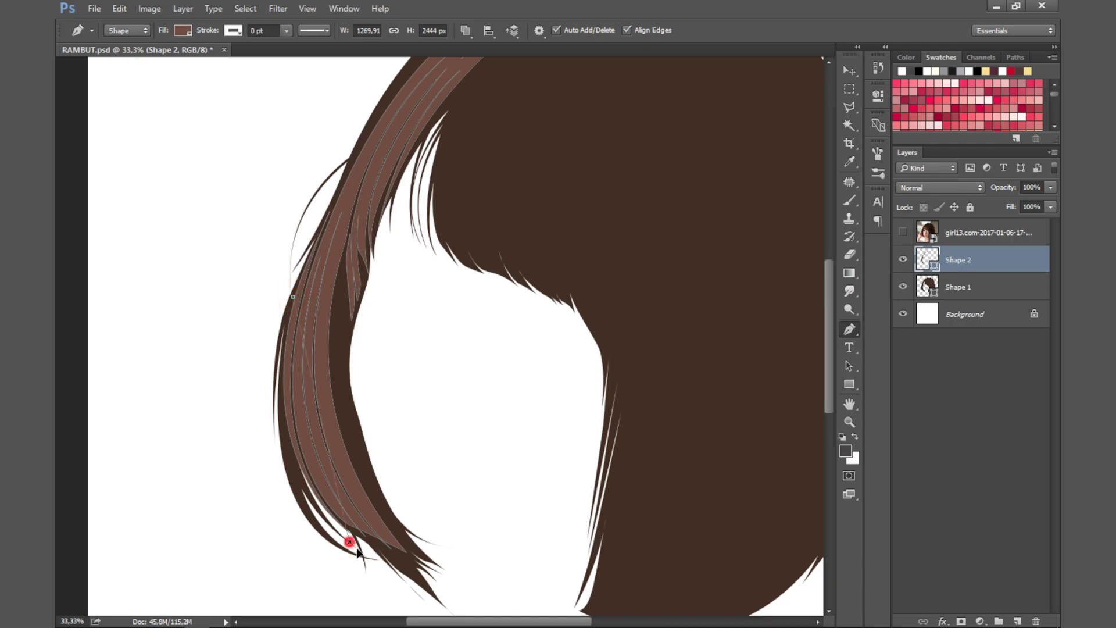
Bulge the strand's outer edge left, close it at its start, and commit it.
drag(348, 535, 456, 616)
drag(292, 234, 232, 399)
click(278, 228)
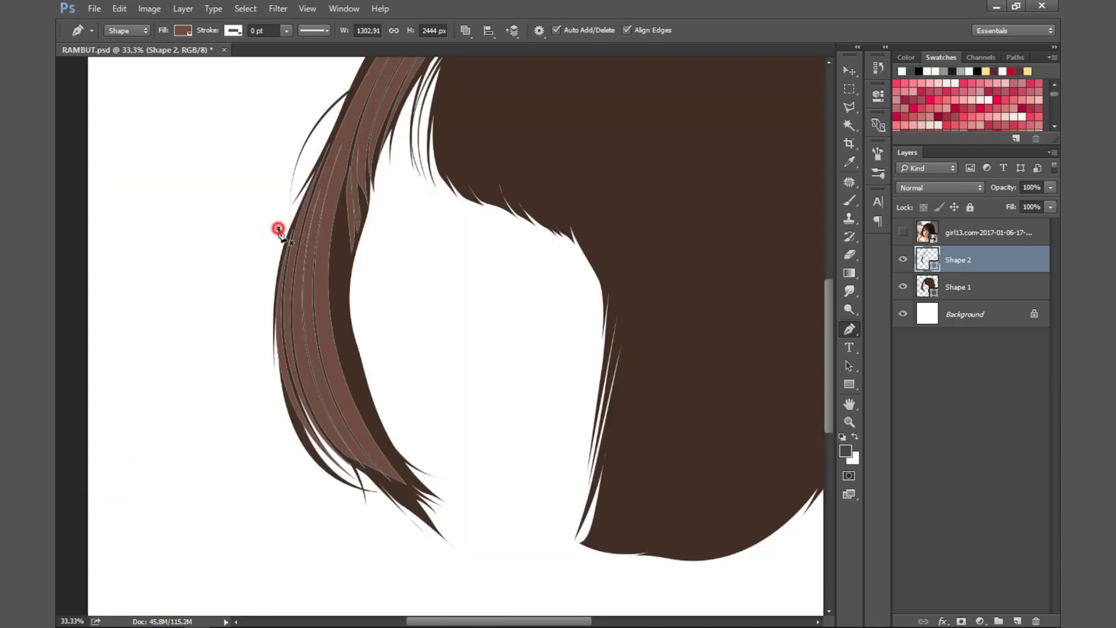
drag(294, 224, 231, 411)
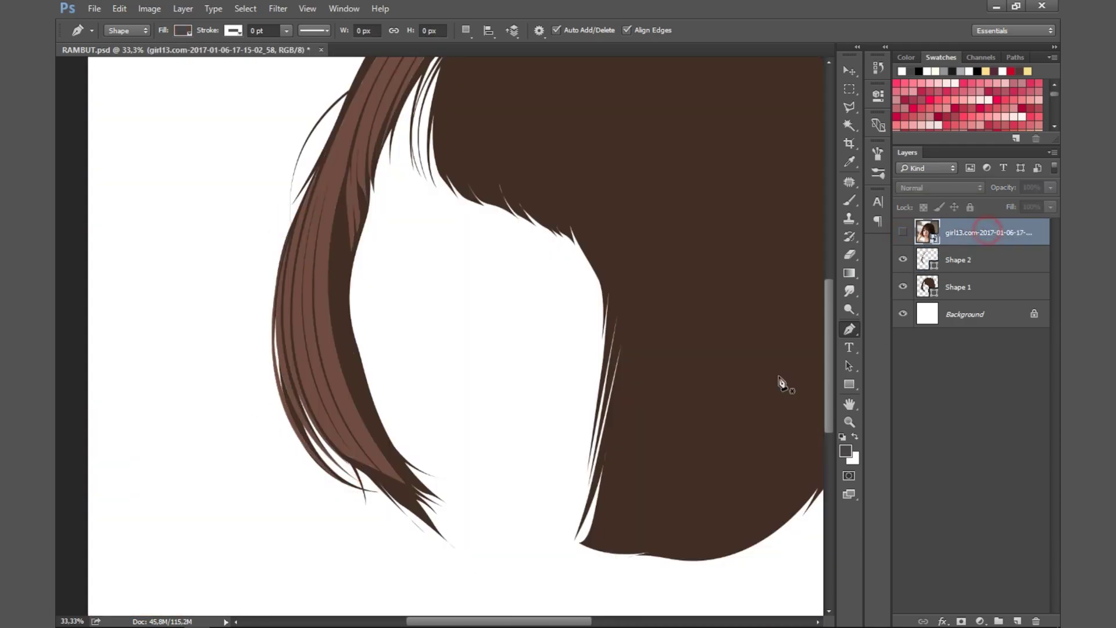
scroll(829, 390, right, 1)
key(Return)
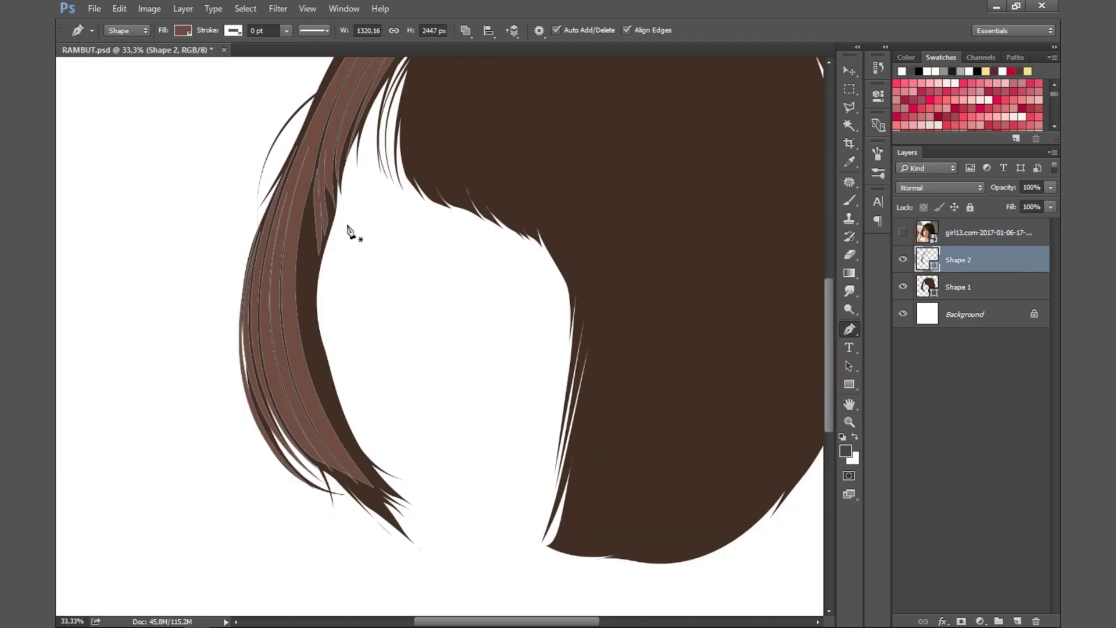
Trace another light-brown strand up the left side and close it at the crown.
click(903, 232)
click(397, 492)
drag(311, 192, 255, 394)
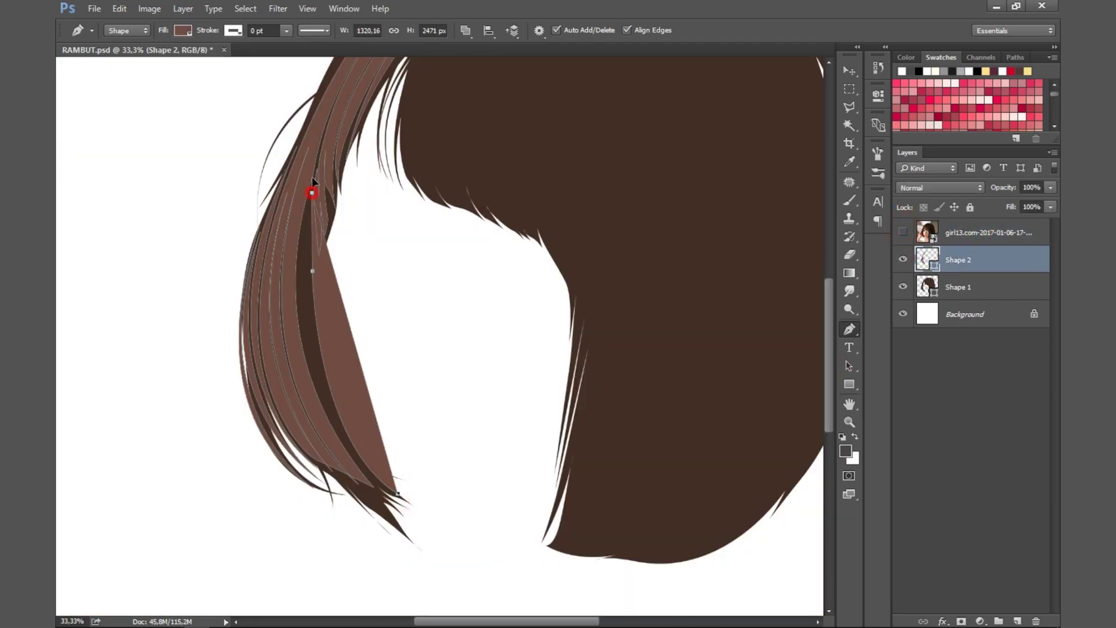
drag(378, 441, 352, 458)
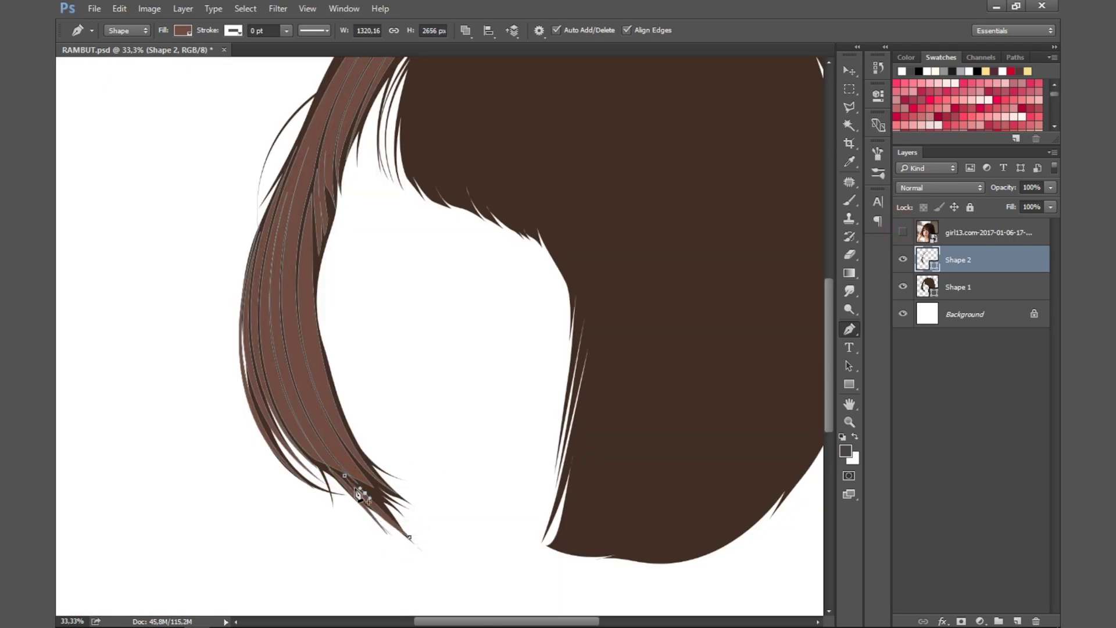
click(367, 481)
click(902, 232)
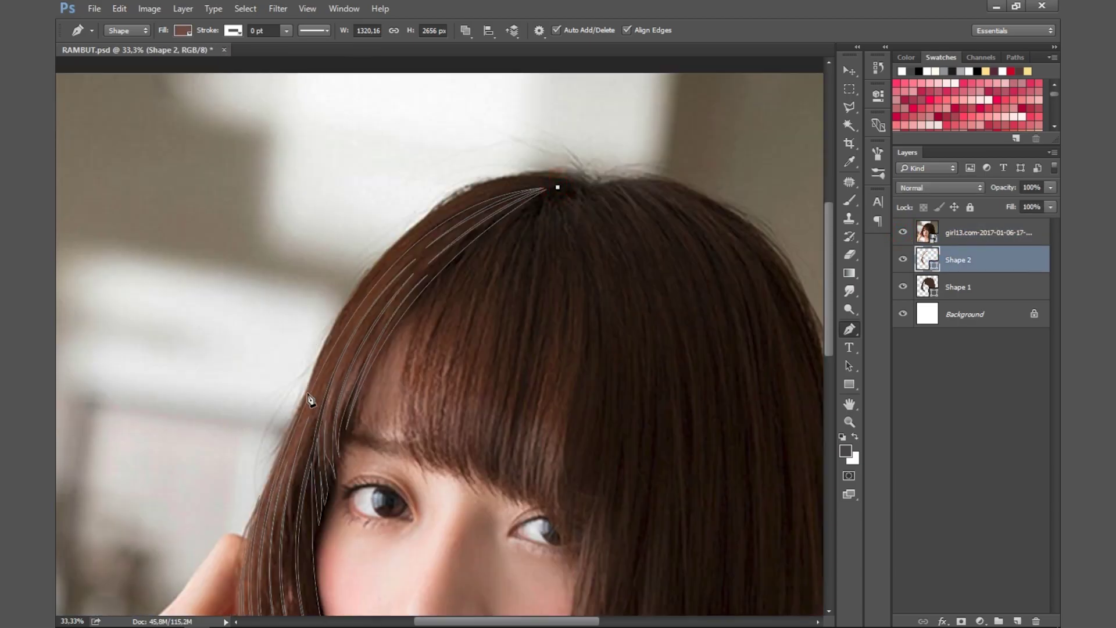
drag(311, 385, 406, 173)
click(557, 187)
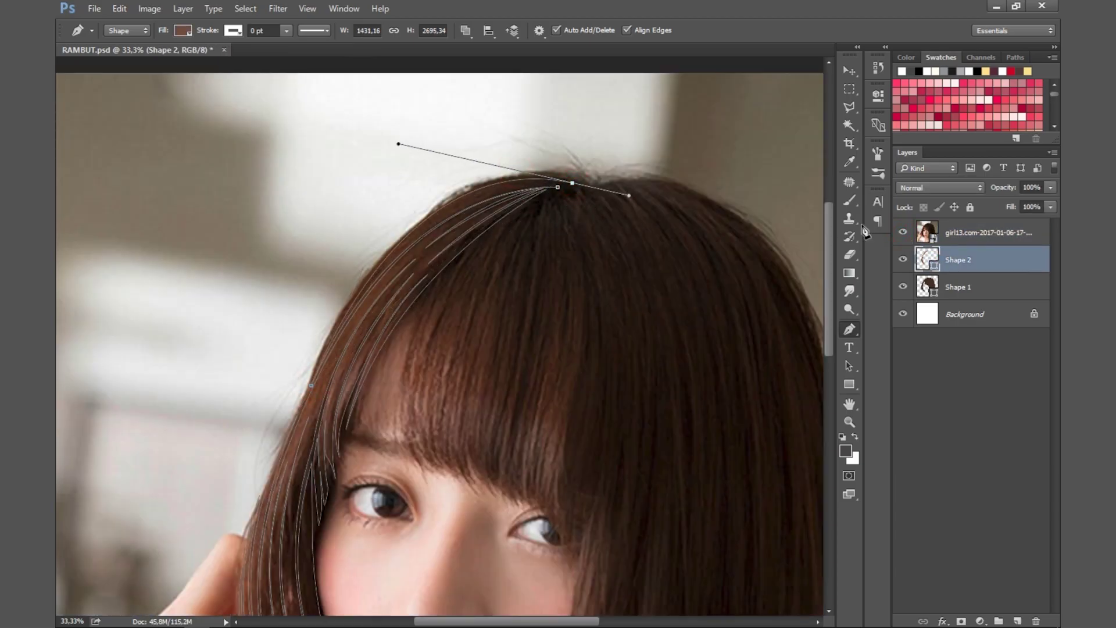
click(903, 231)
Draw a strand from right of the crown, curving its left edge toward the bangs.
click(573, 190)
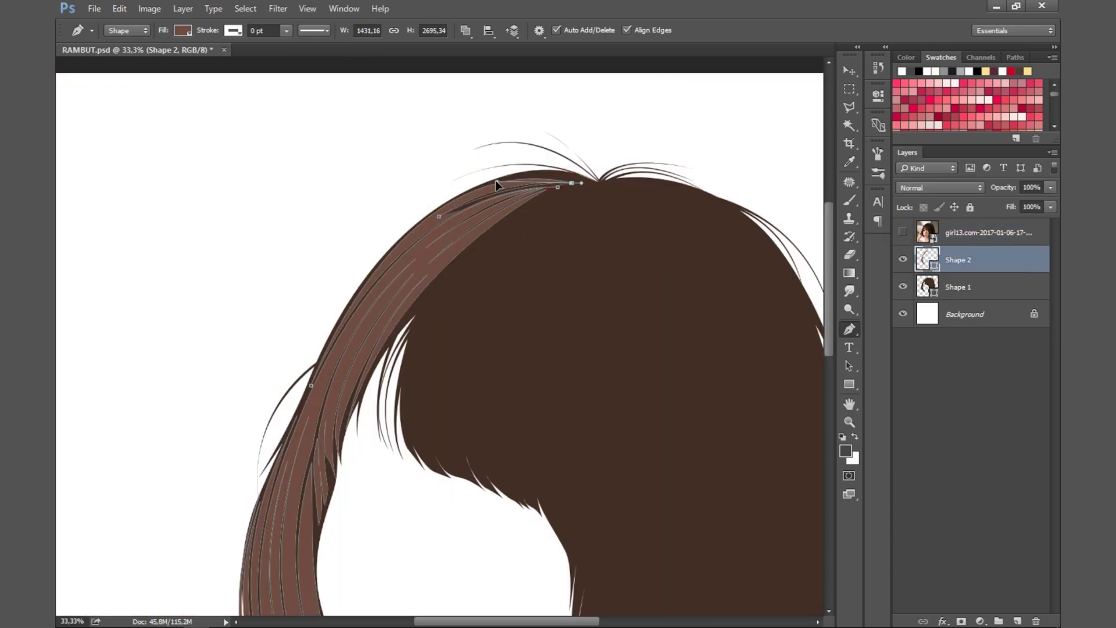
alt+click(571, 183)
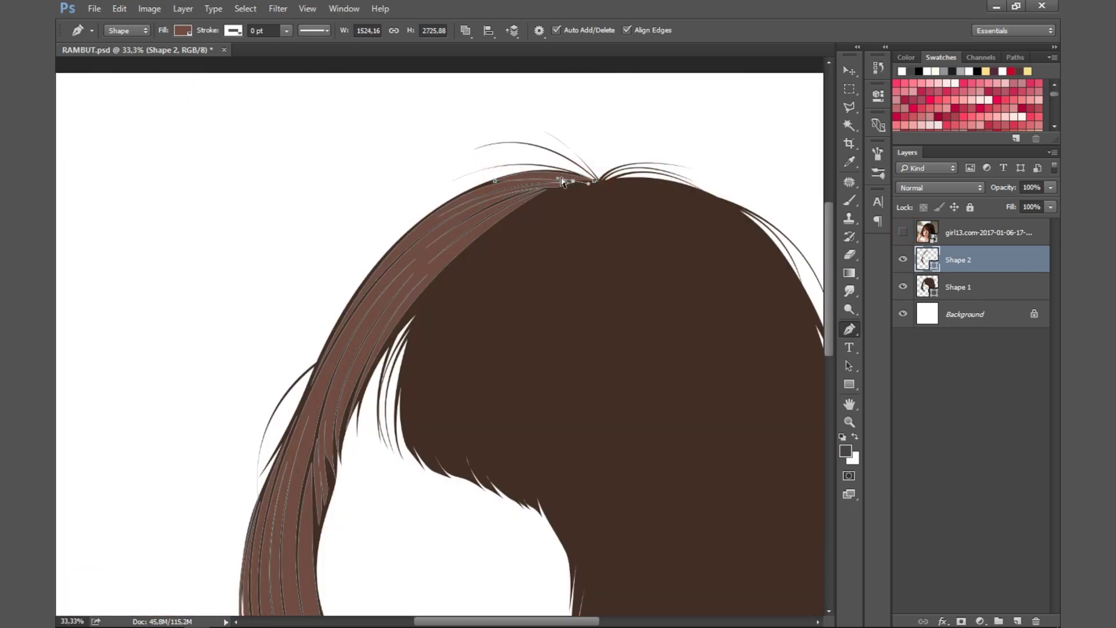
click(903, 232)
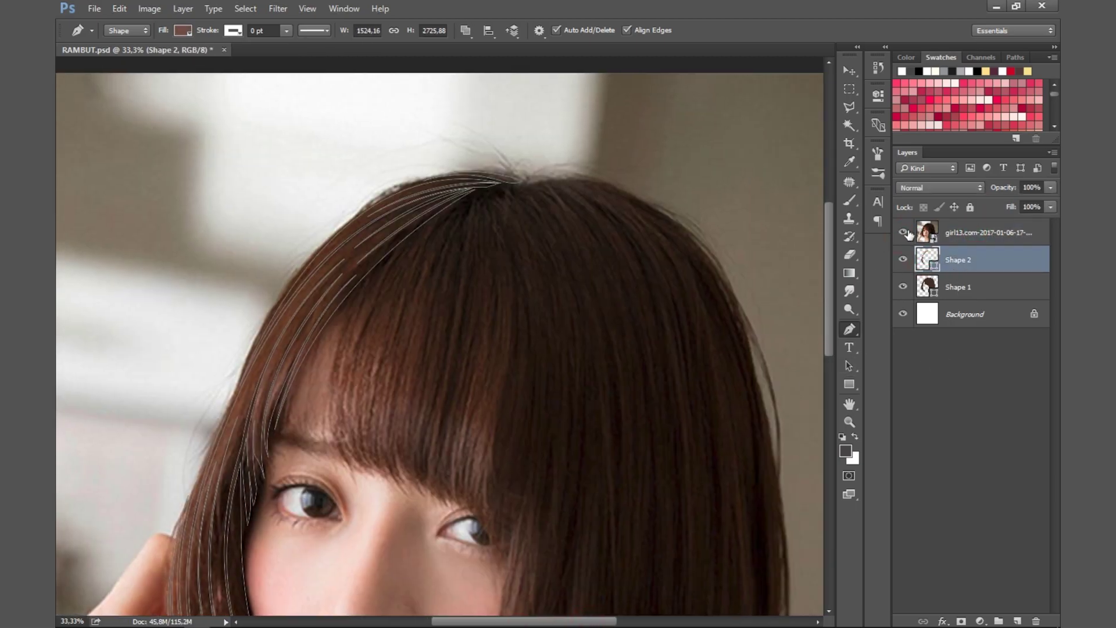
click(903, 232)
click(366, 361)
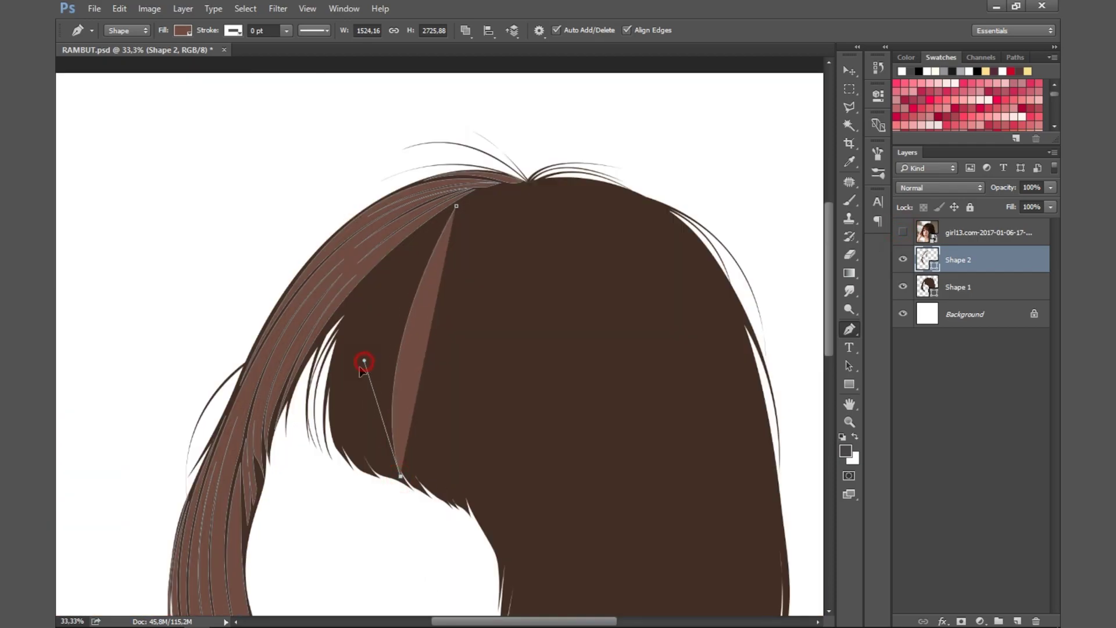
click(903, 232)
click(378, 473)
drag(378, 473, 367, 345)
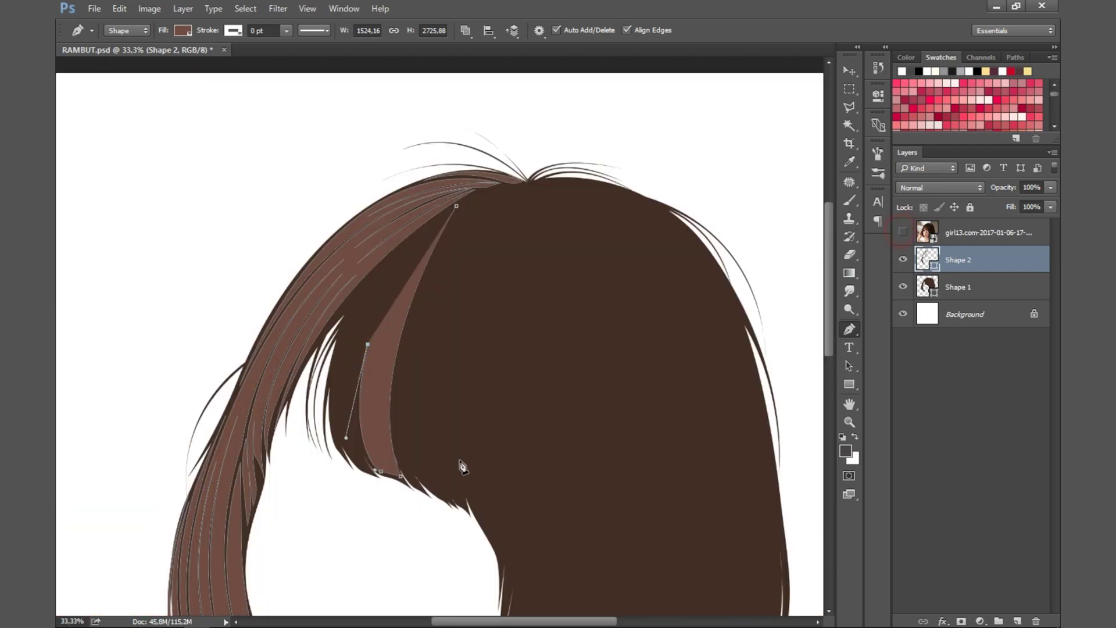
drag(351, 461, 355, 335)
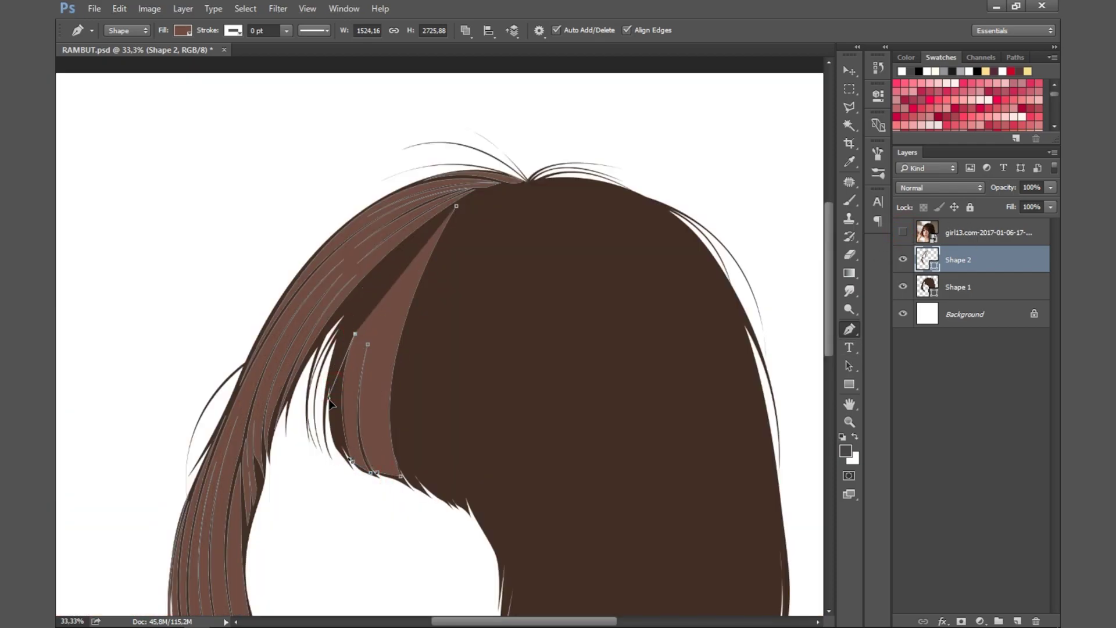
drag(361, 475, 361, 480)
Reshape and close the strand through the bangs, commit it, and save the file.
click(903, 232)
click(902, 232)
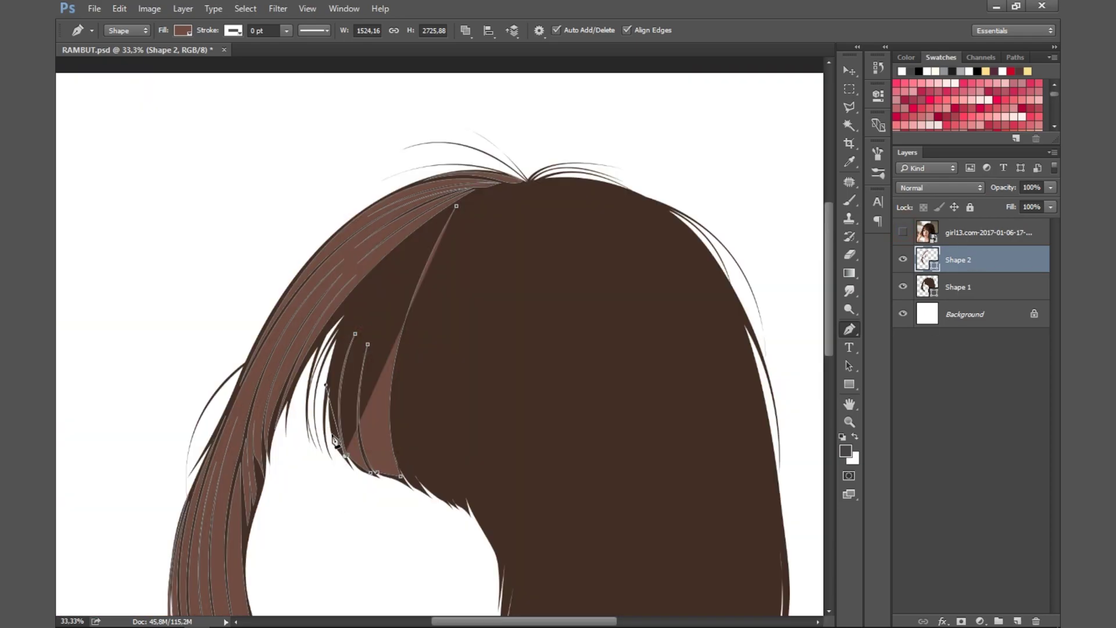
click(903, 232)
click(423, 226)
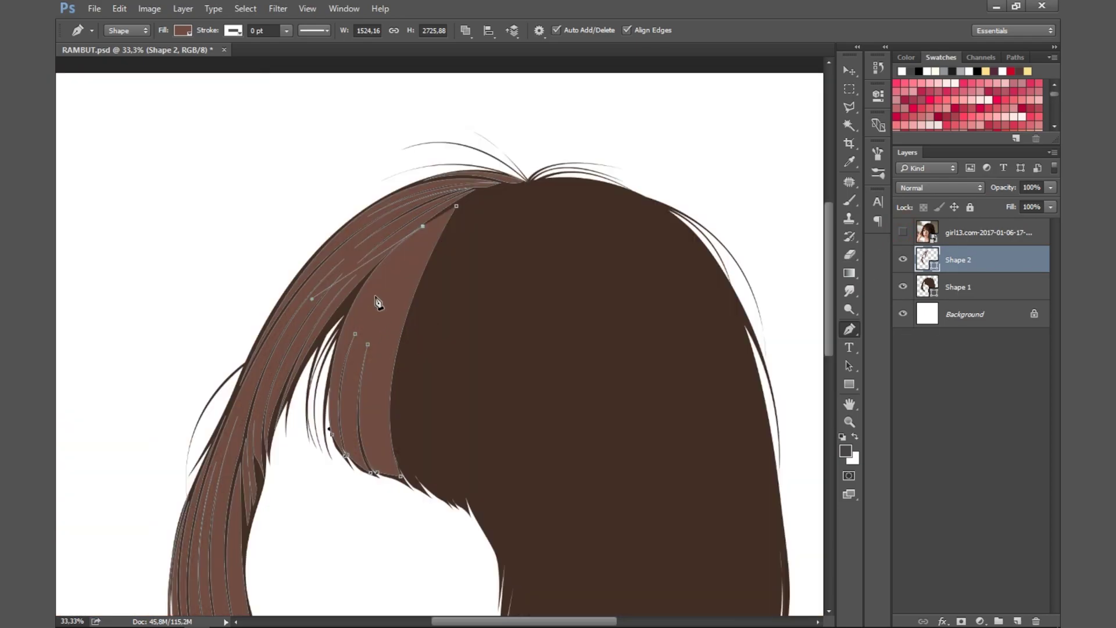
mouse_move(377, 287)
mouse_down()
mouse_move(390, 279)
mouse_move(368, 270)
mouse_up()
click(376, 268)
click(448, 209)
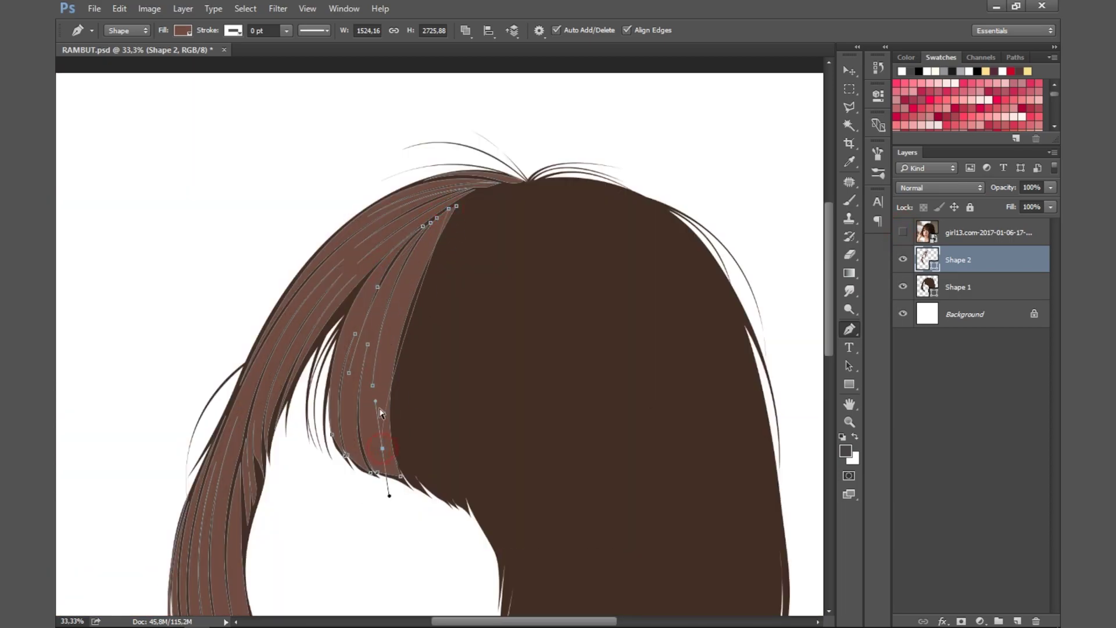
drag(380, 413, 388, 453)
key(Return)
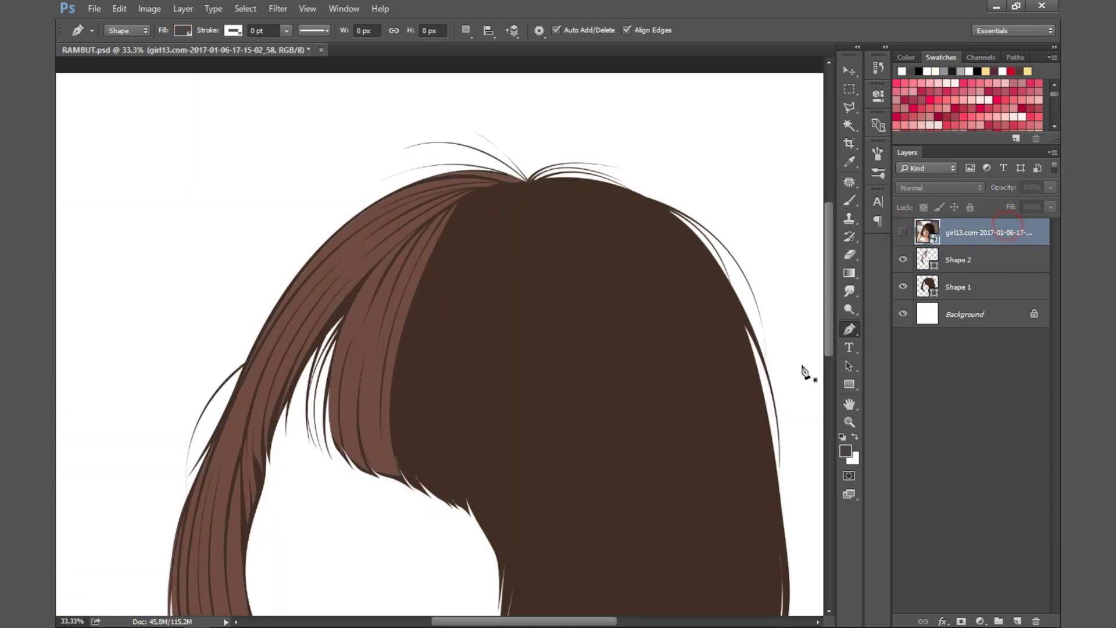
key(ctrl+s)
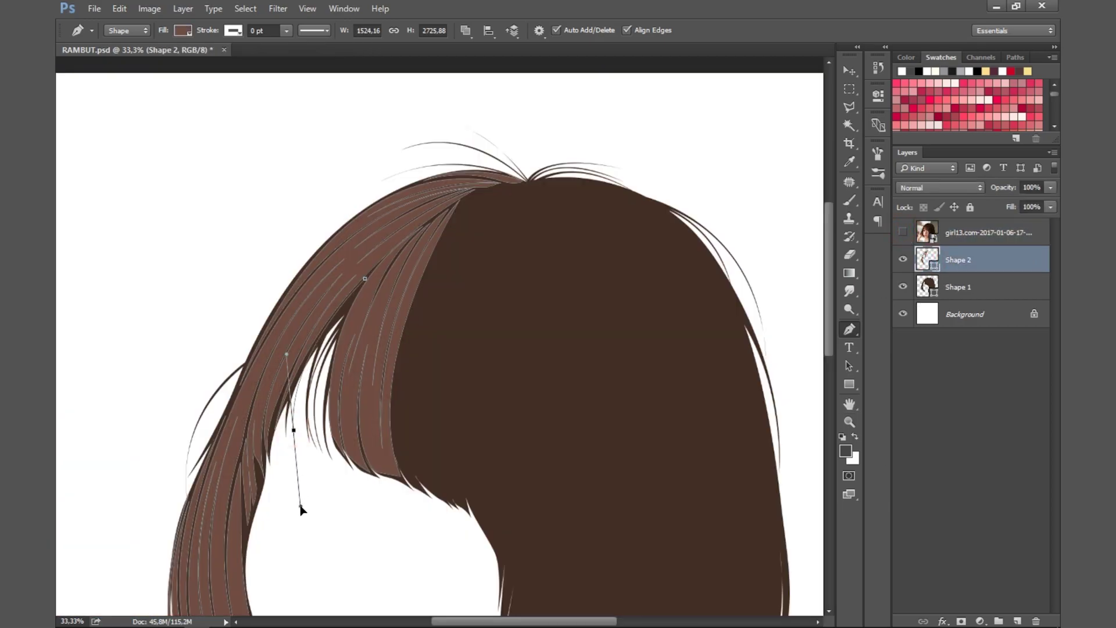
Add a strand at the lower-left bangs, then zoom out to review the haircut.
click(325, 452)
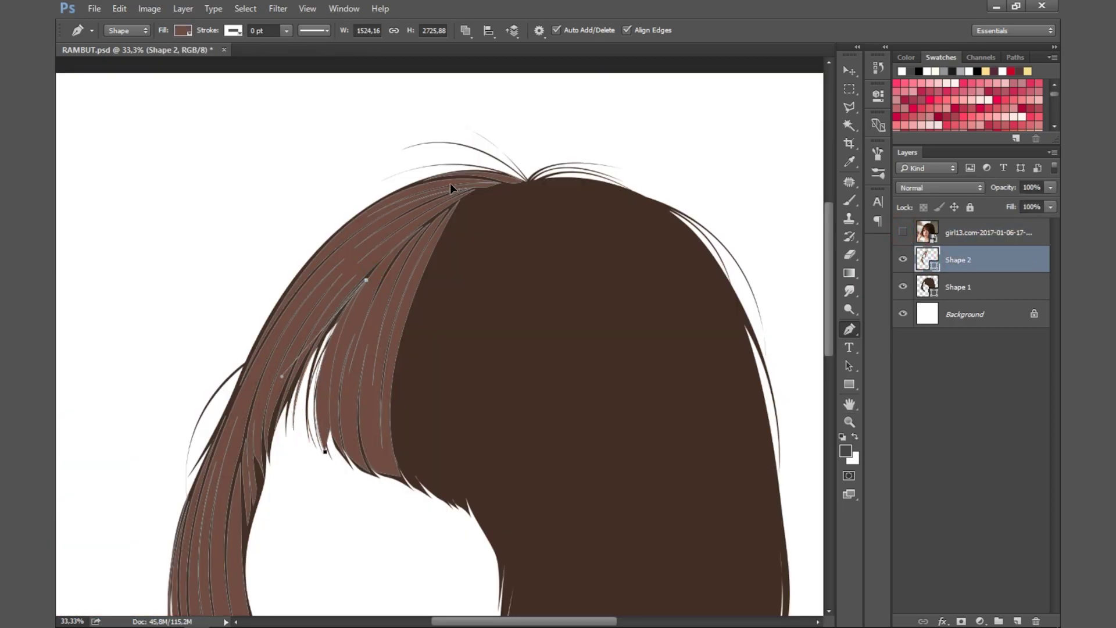
key(Return)
key(ctrl+s)
click(336, 464)
click(362, 283)
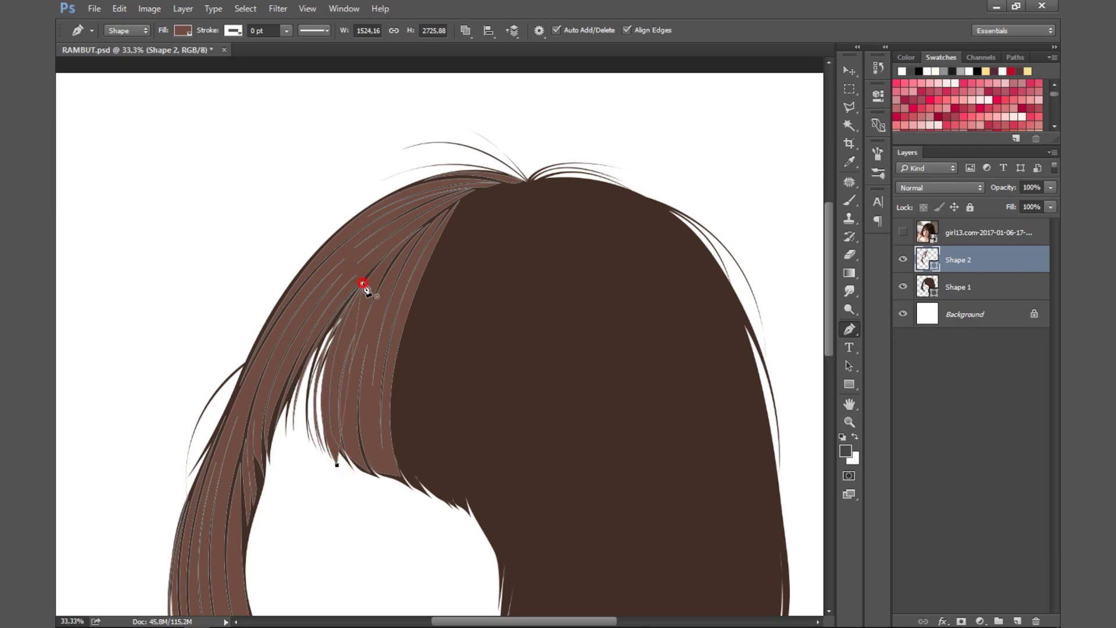
key(Return)
key(alt+bracketright)
key(ctrl+minus)
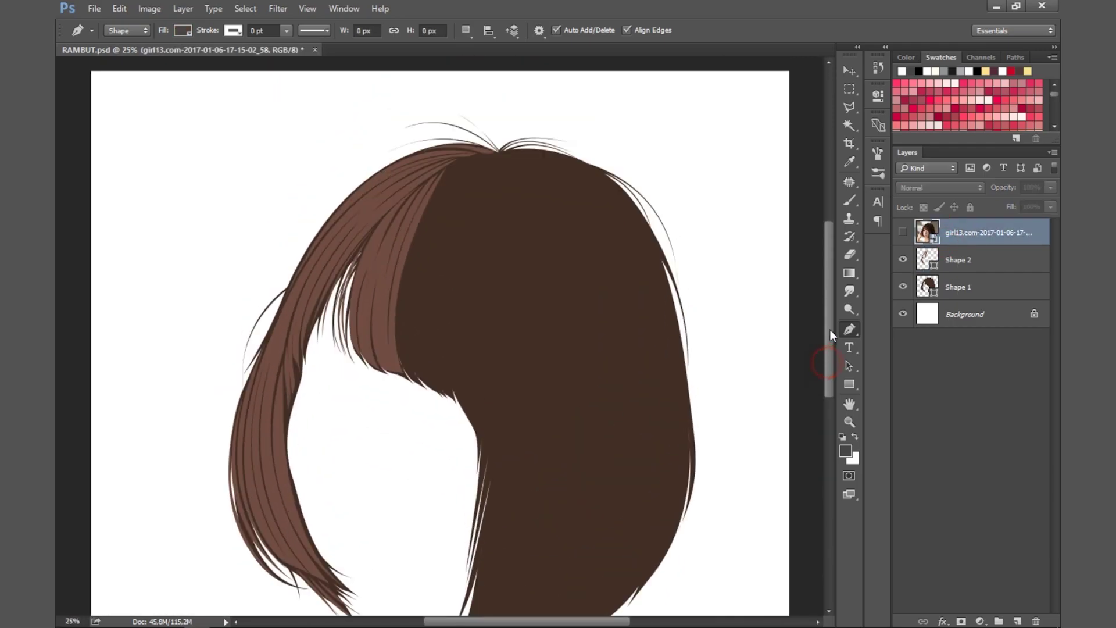
key(ctrl+plus)
key(alt+bracketleft)
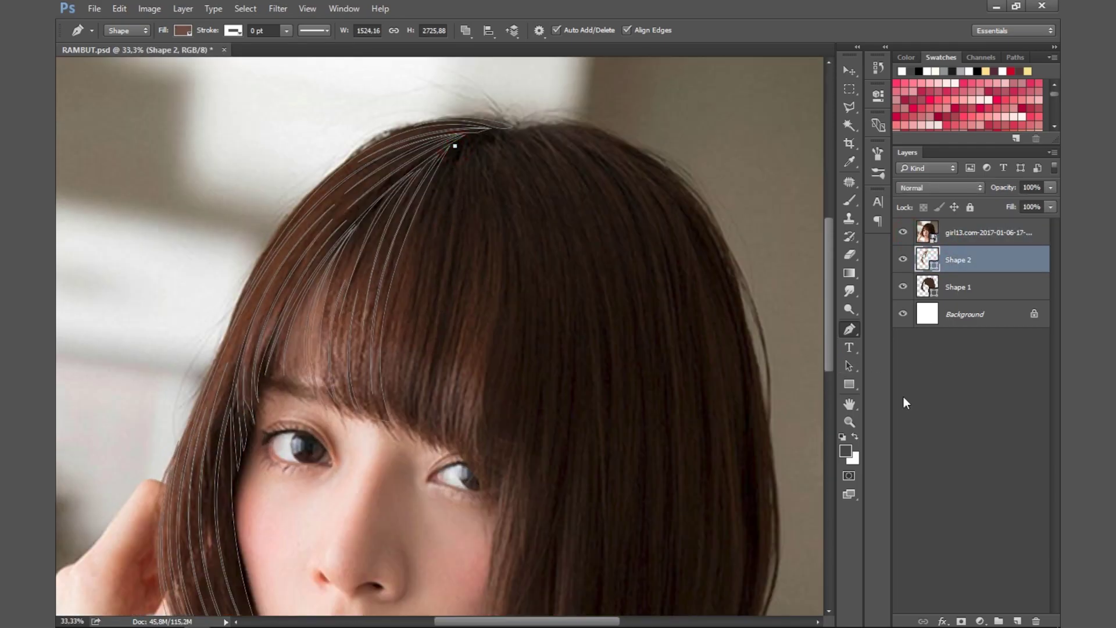
Draw a strand from the parting's top down to a tip above the right eye.
click(401, 431)
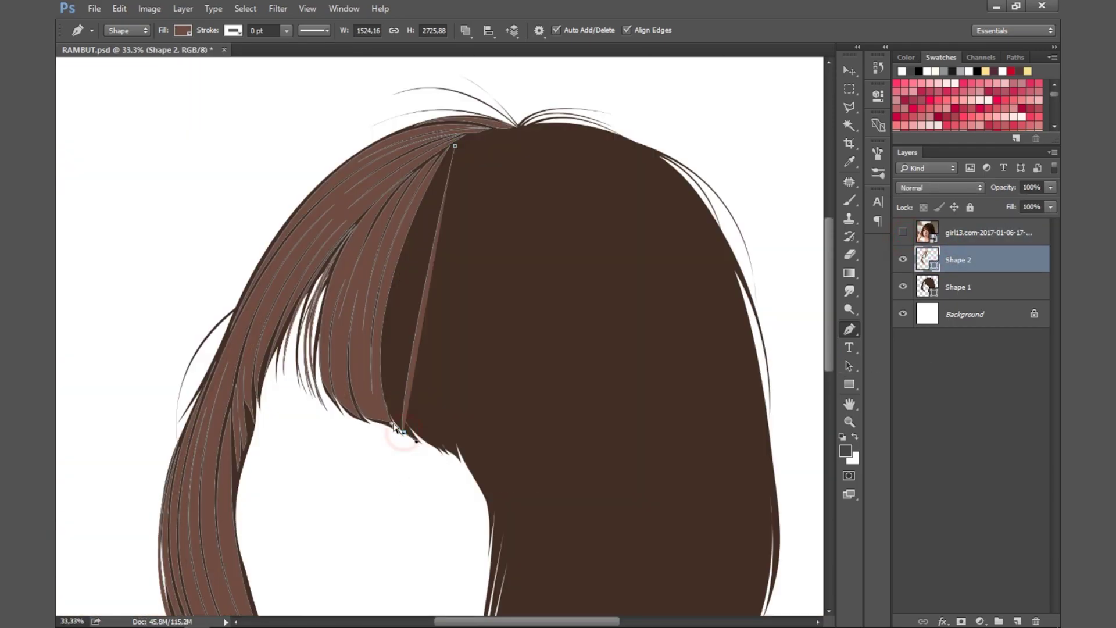
click(902, 232)
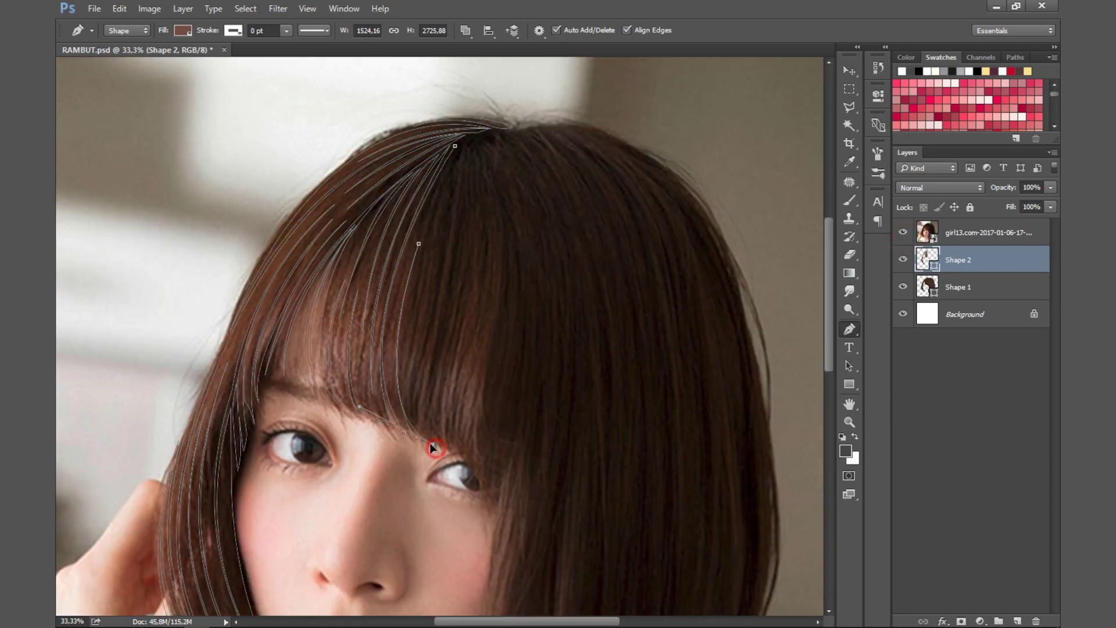
drag(436, 448, 372, 398)
click(456, 155)
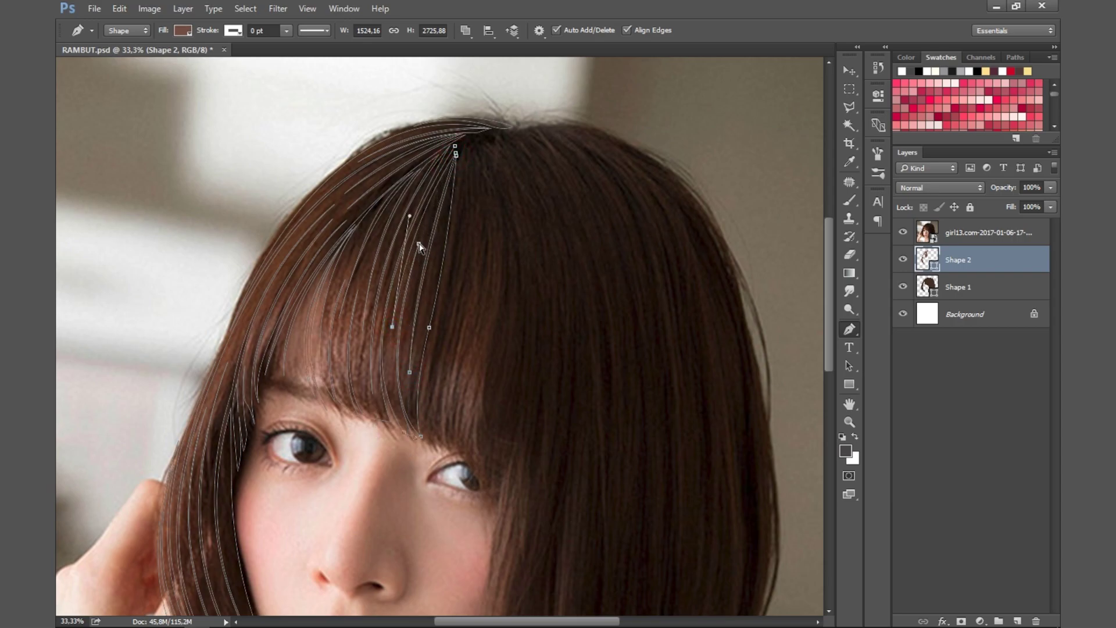
drag(421, 244, 374, 397)
click(453, 148)
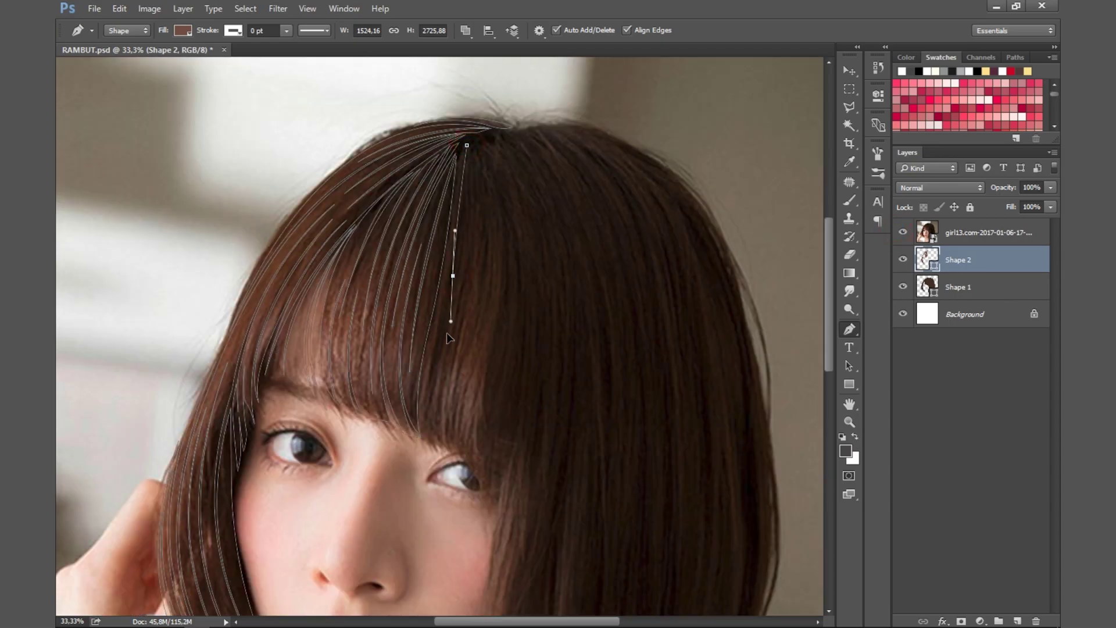
Draw a second curved strand down the centre bangs to beside the right eye.
click(903, 232)
drag(421, 421, 420, 391)
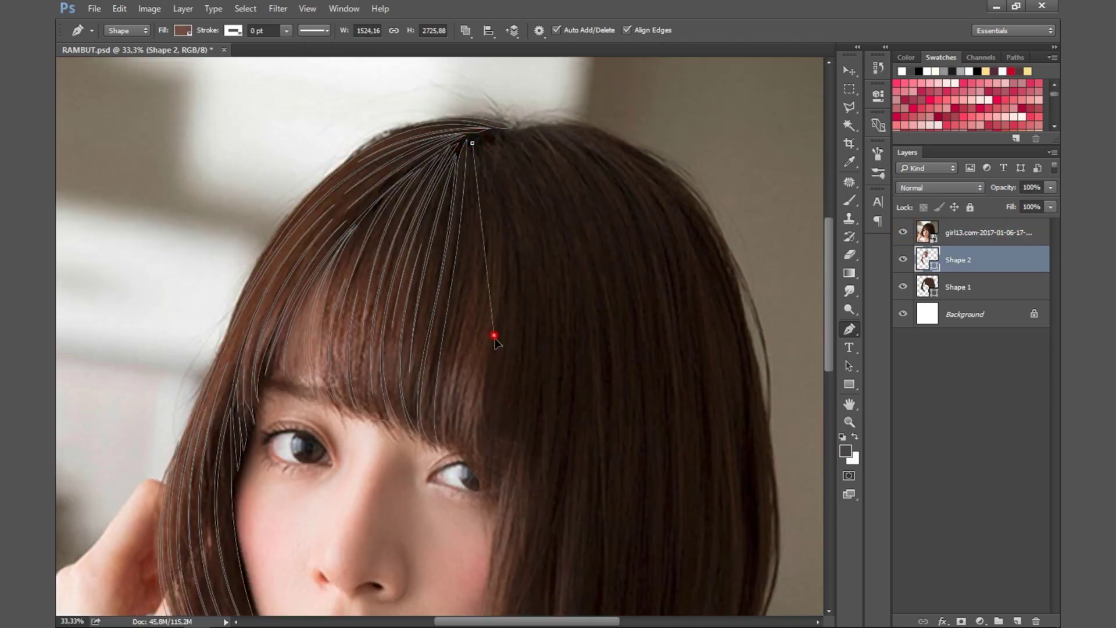
drag(481, 220, 503, 227)
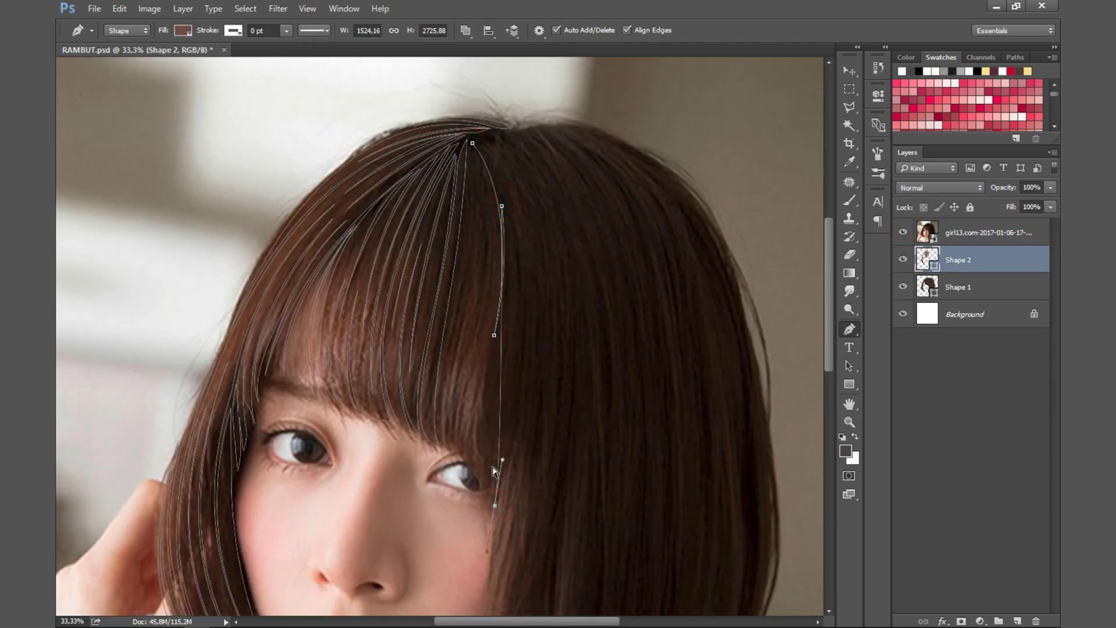
drag(493, 507, 497, 513)
drag(547, 292, 548, 285)
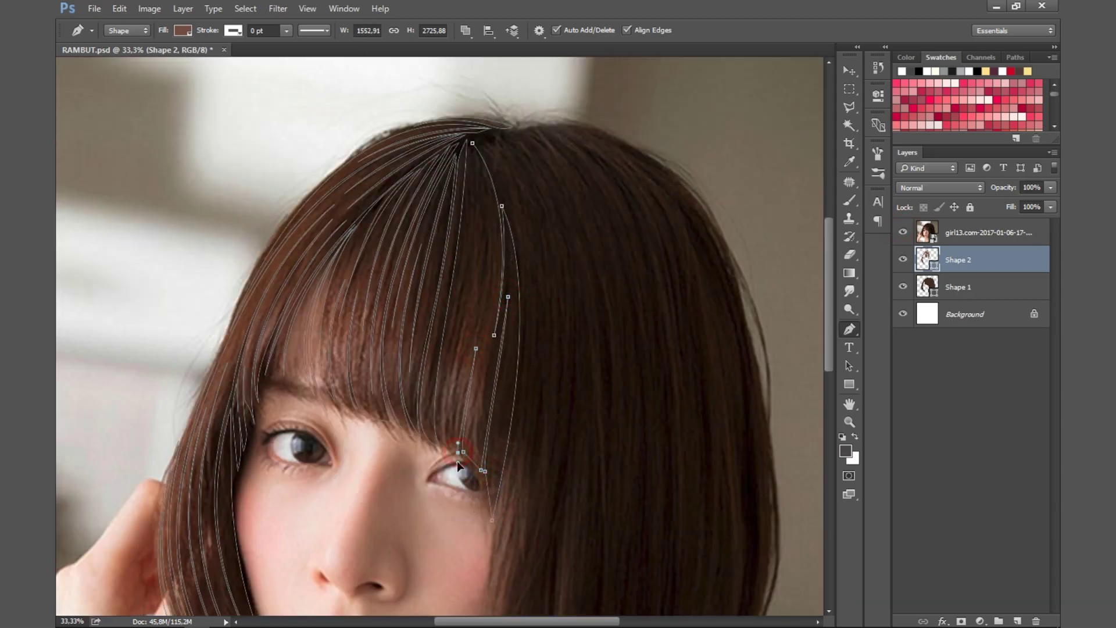
click(902, 232)
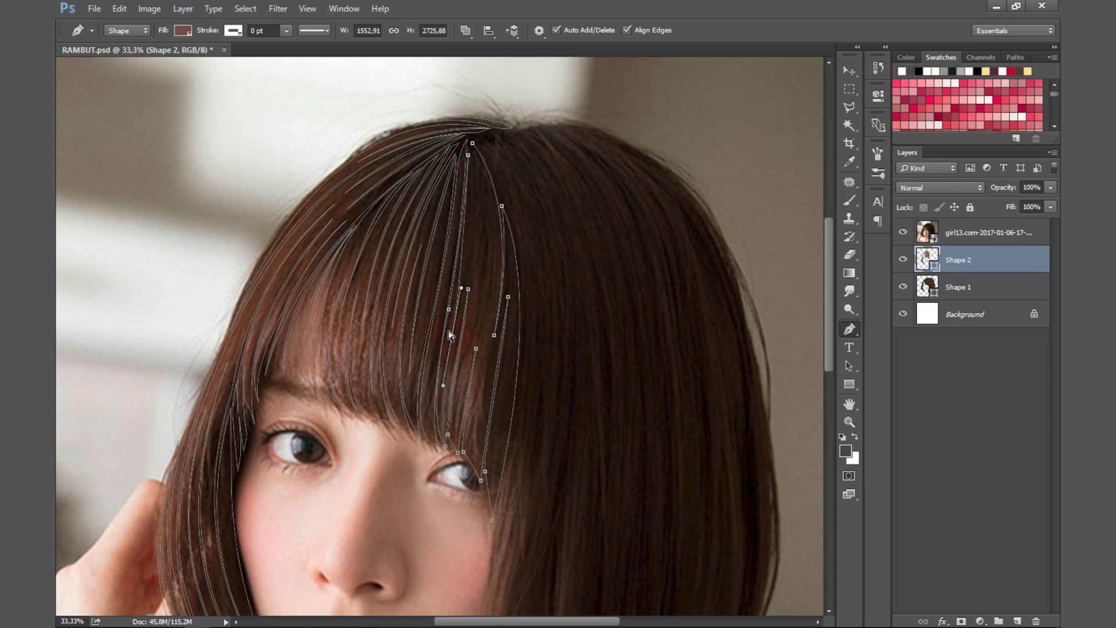
click(471, 254)
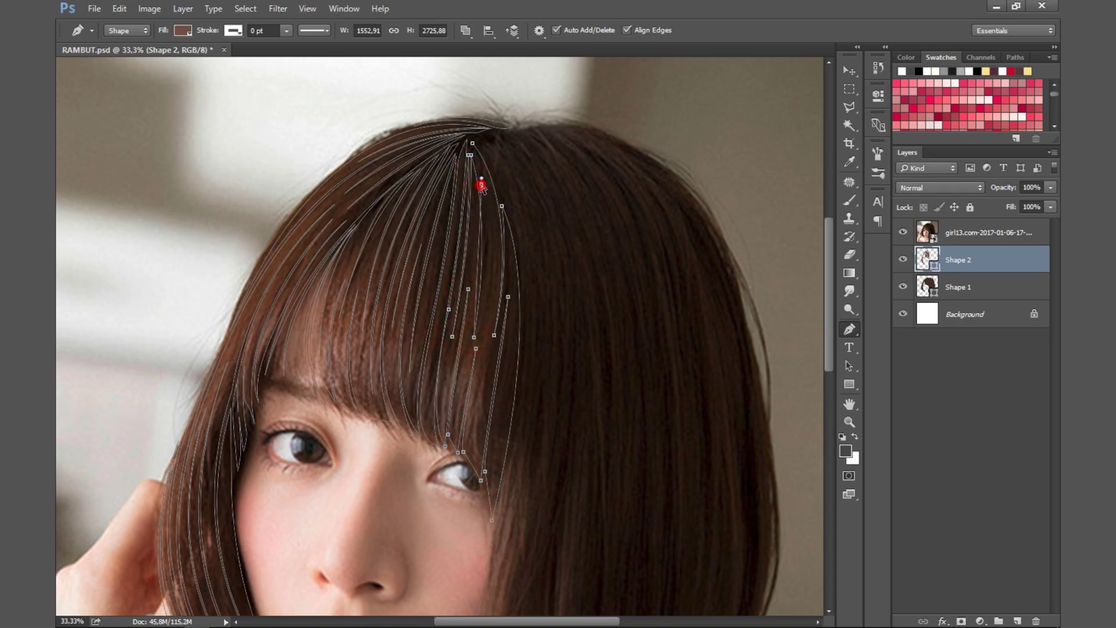
drag(481, 185, 477, 199)
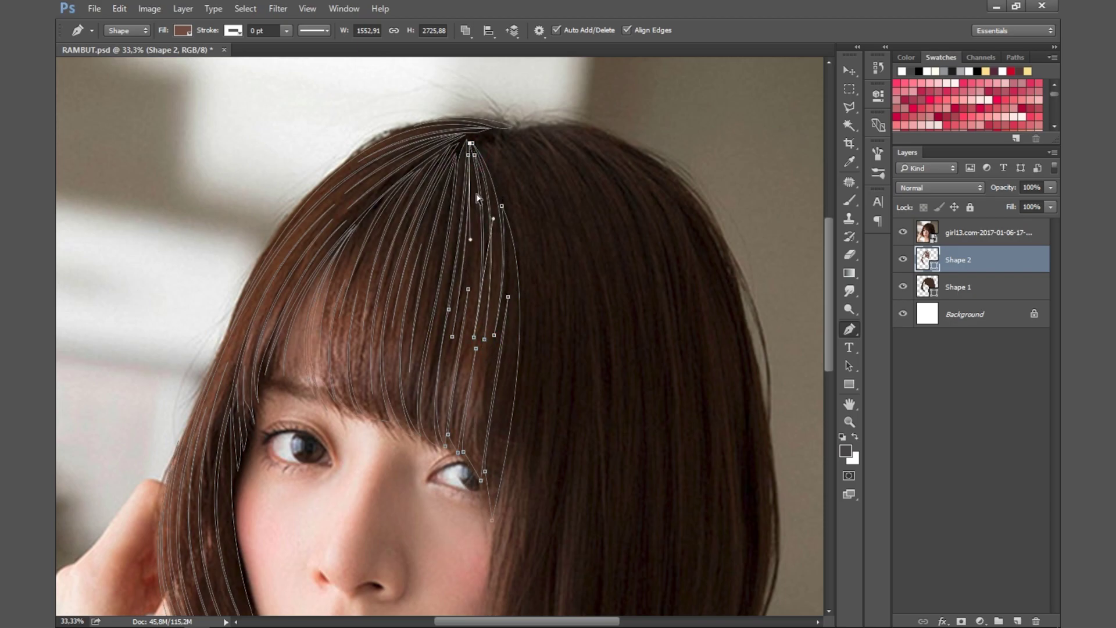
click(473, 153)
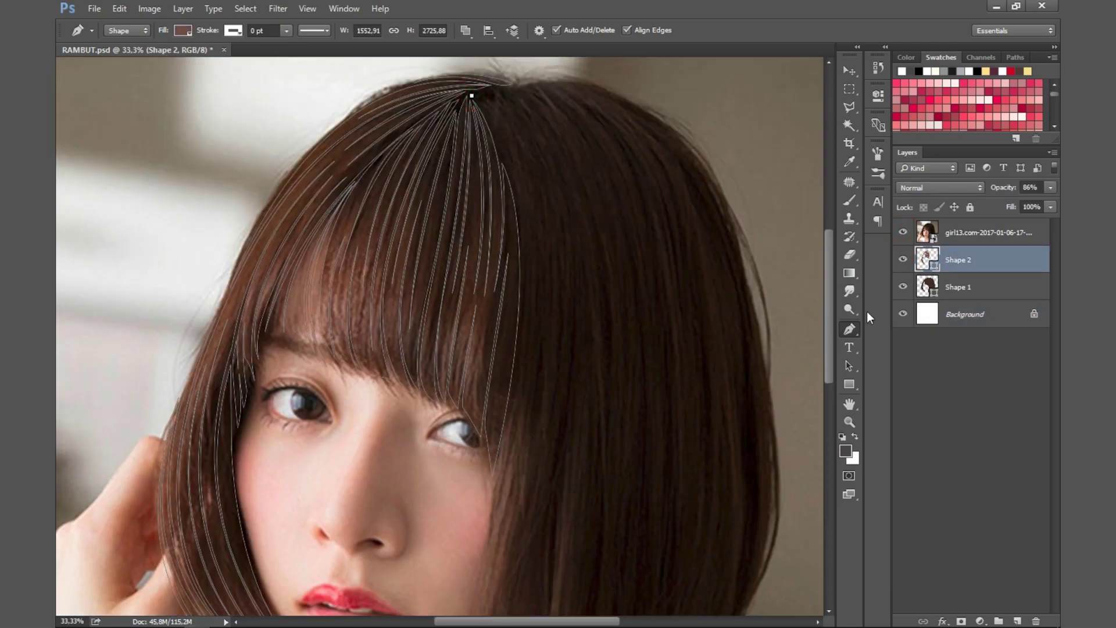
Draw a curved strand up the right side of the bangs, checking without the photo.
key(ctrl+minus)
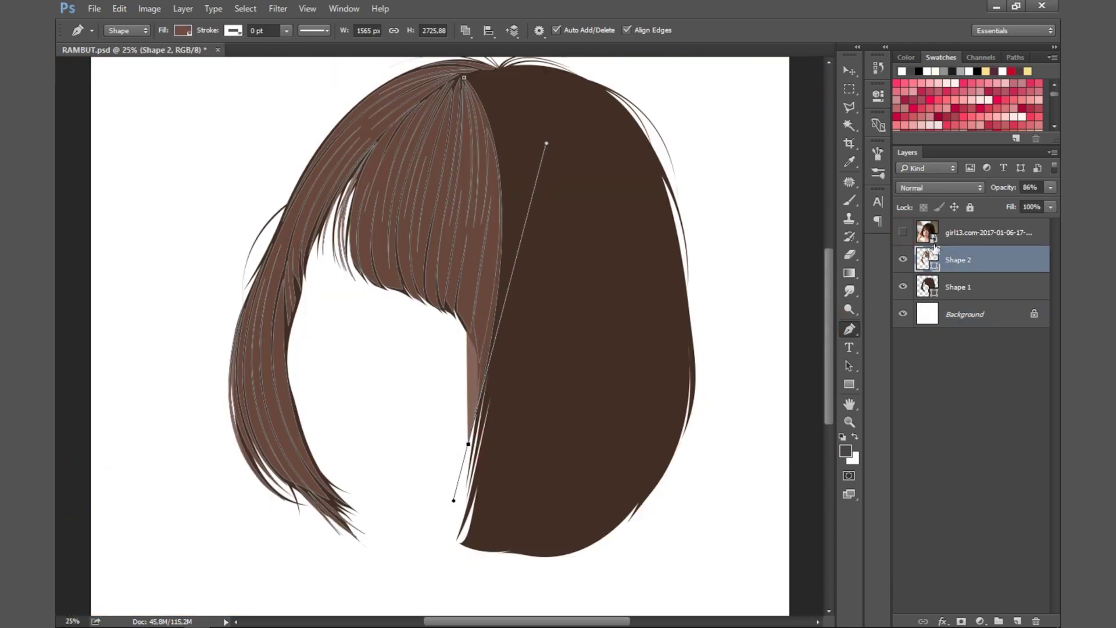
click(468, 443)
drag(515, 270, 515, 333)
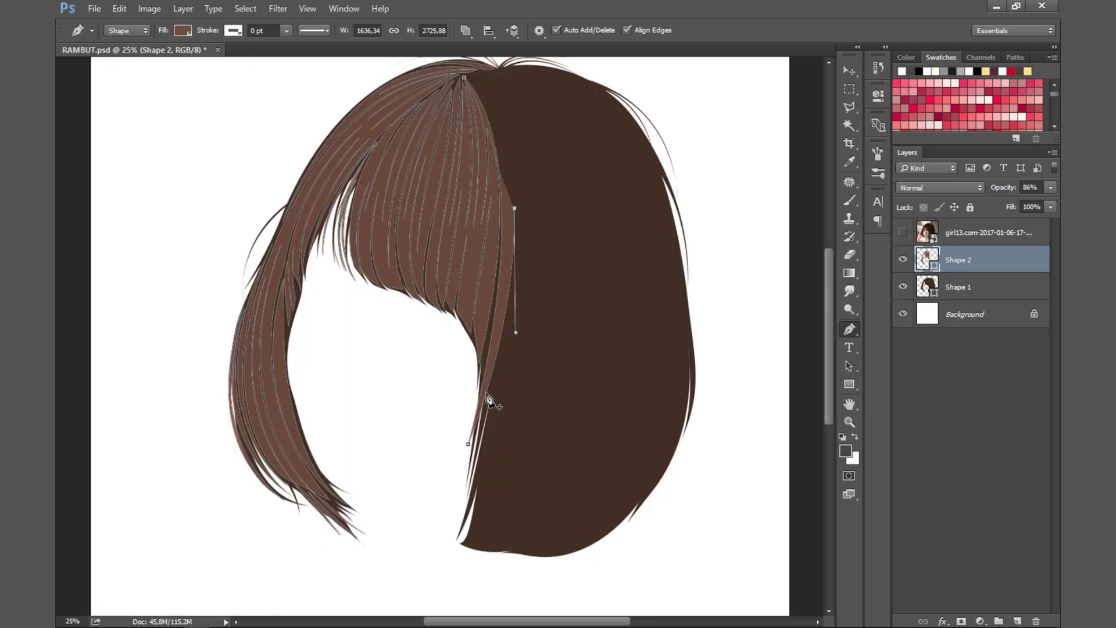
click(487, 398)
key(ctrl+comma)
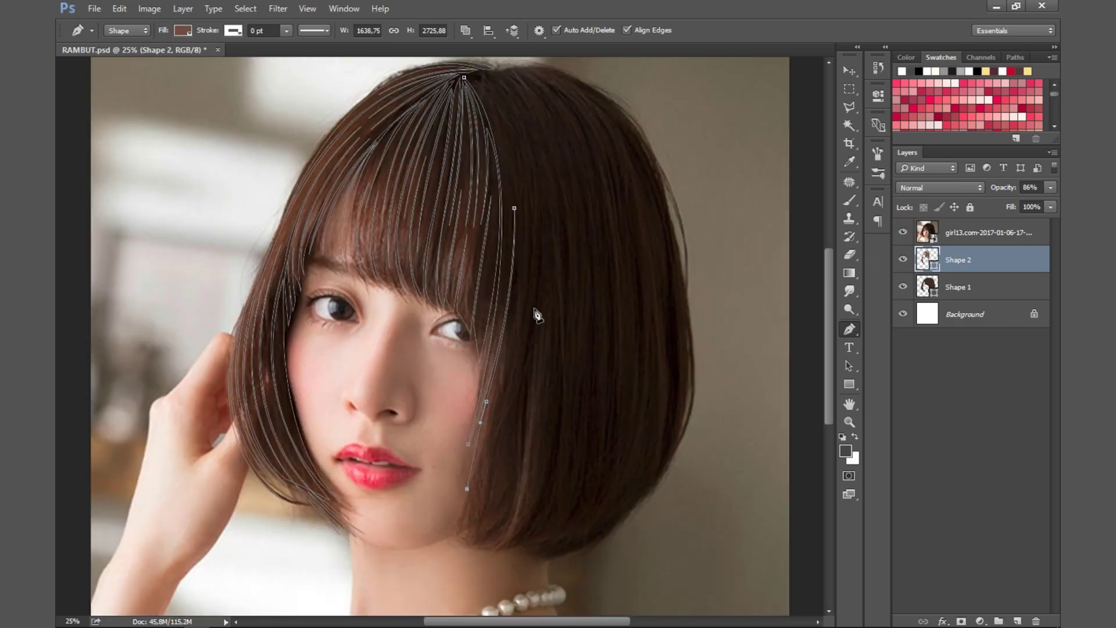
drag(540, 212, 542, 390)
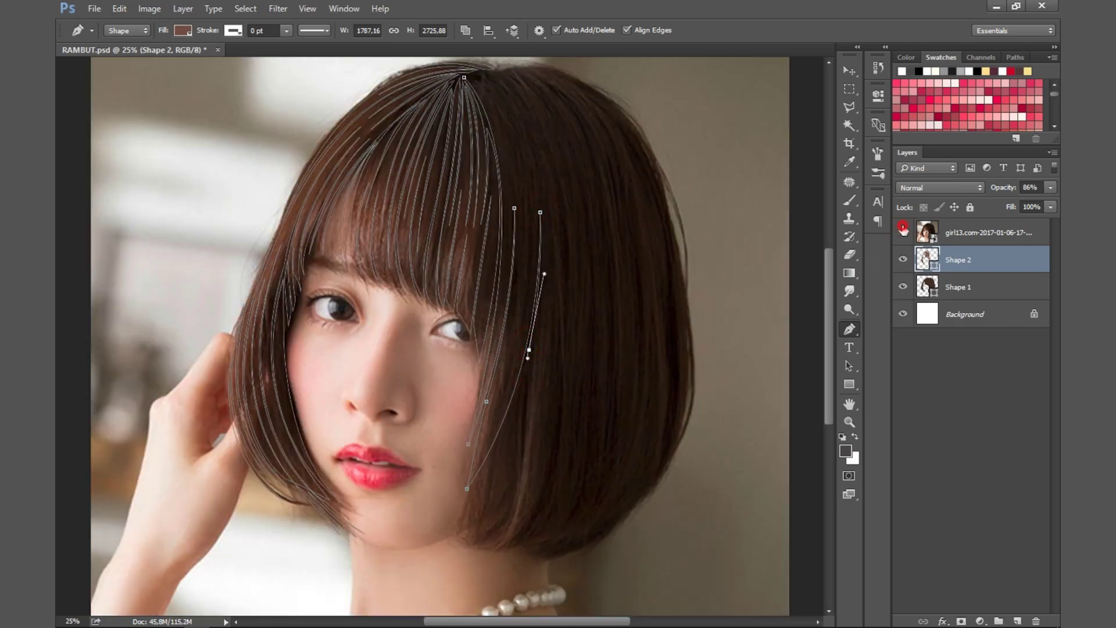
drag(445, 567, 432, 565)
key(ctrl+comma)
key(ctrl+comma)
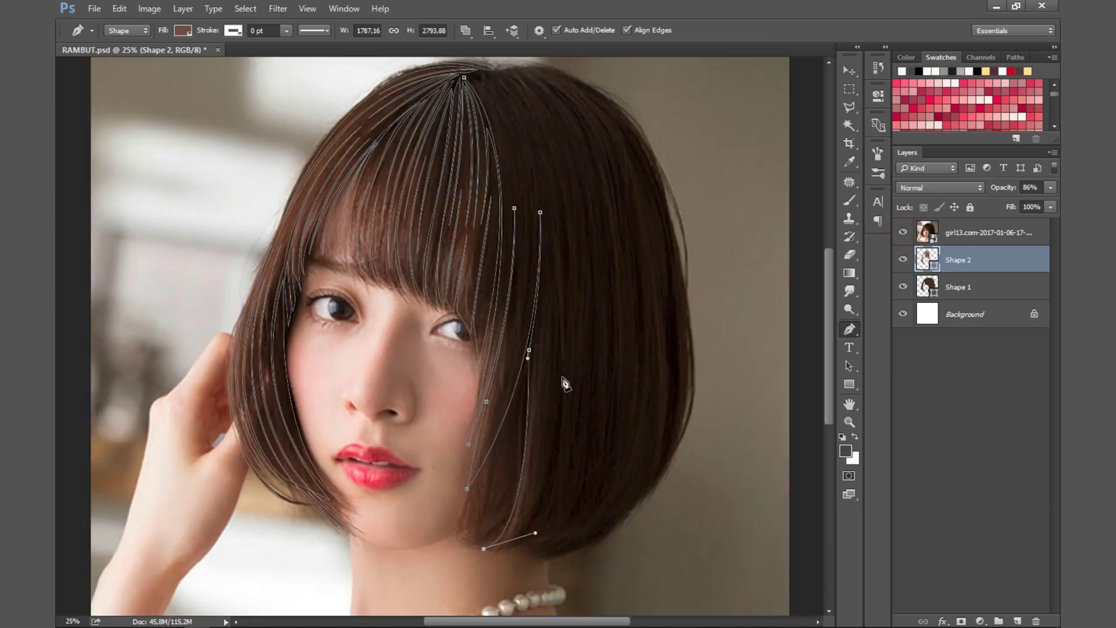
Add strands running from the crown down to the bob's lower tip on the right.
drag(559, 302, 571, 581)
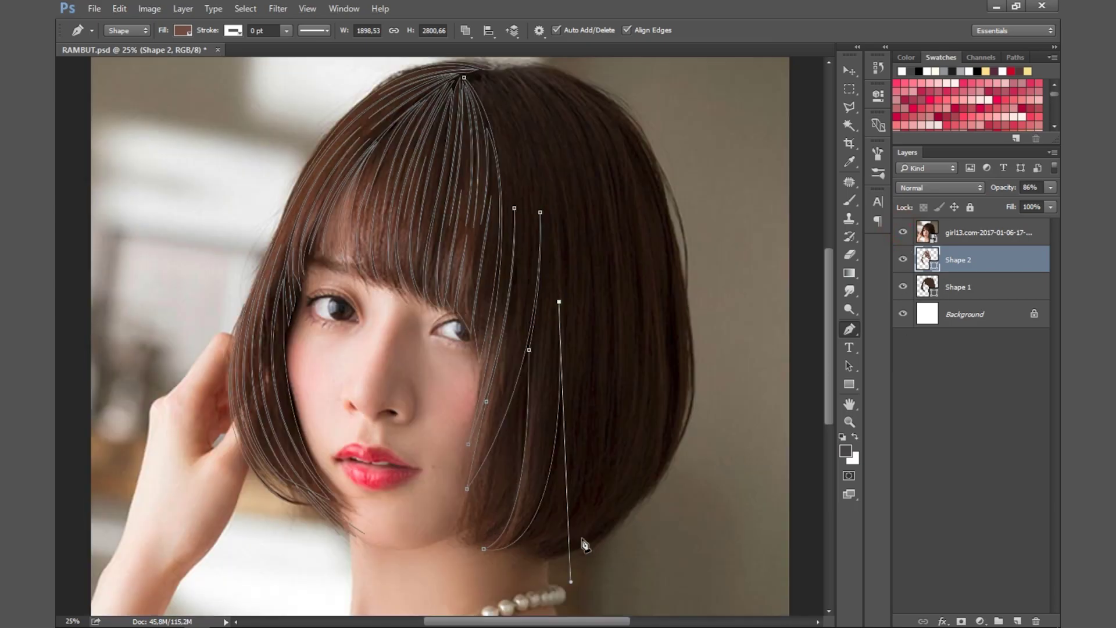
drag(517, 543, 504, 556)
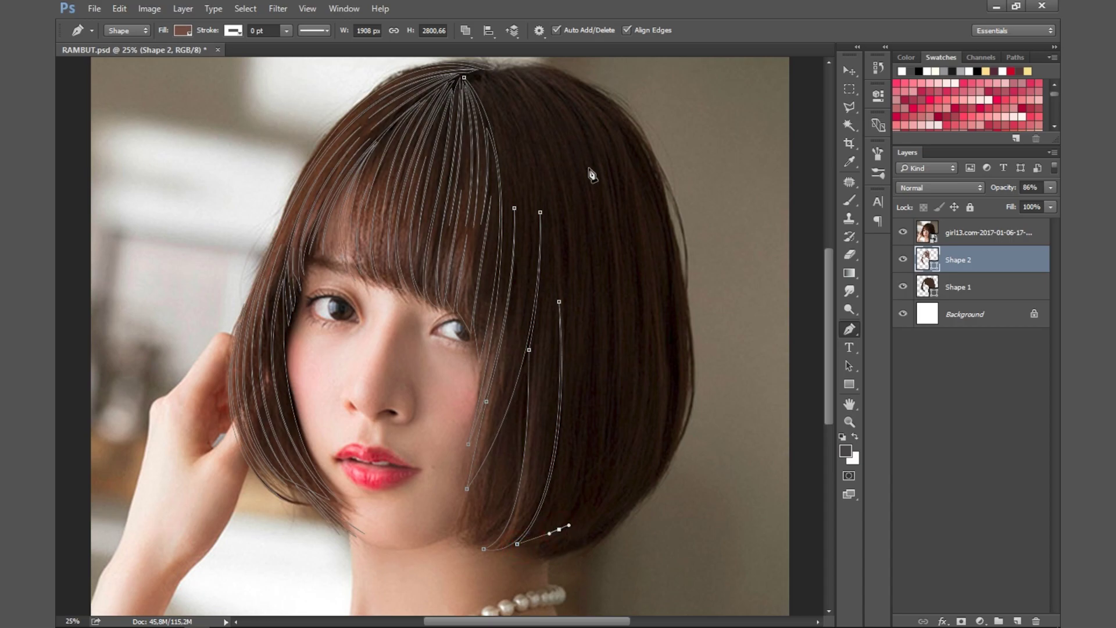
drag(567, 140, 623, 372)
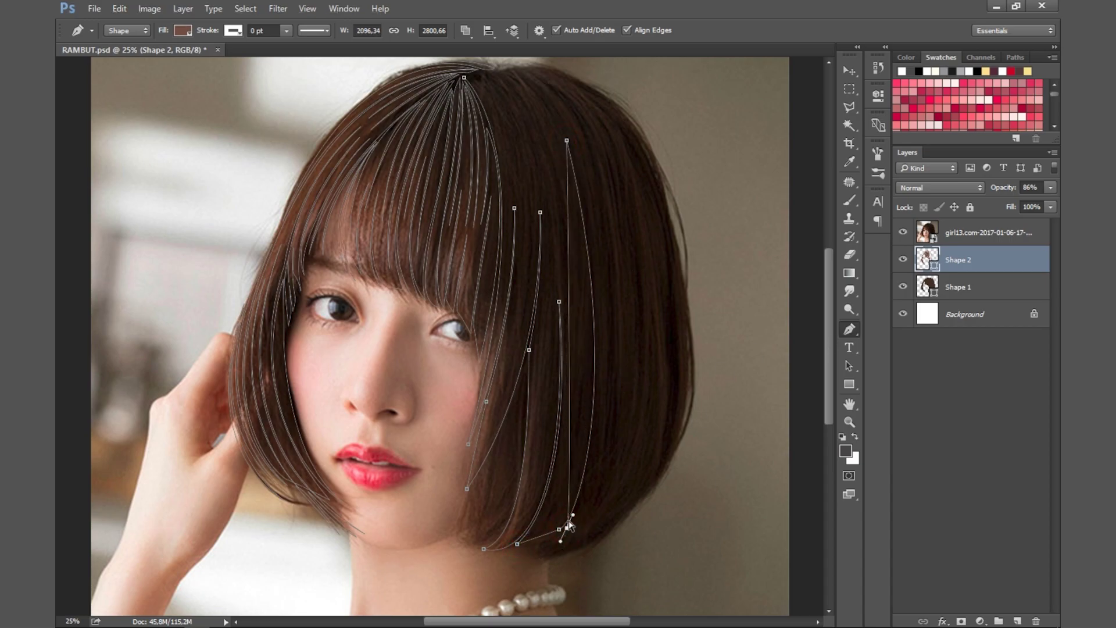
drag(567, 528, 635, 377)
drag(590, 154, 603, 212)
scroll(590, 174, up, 3)
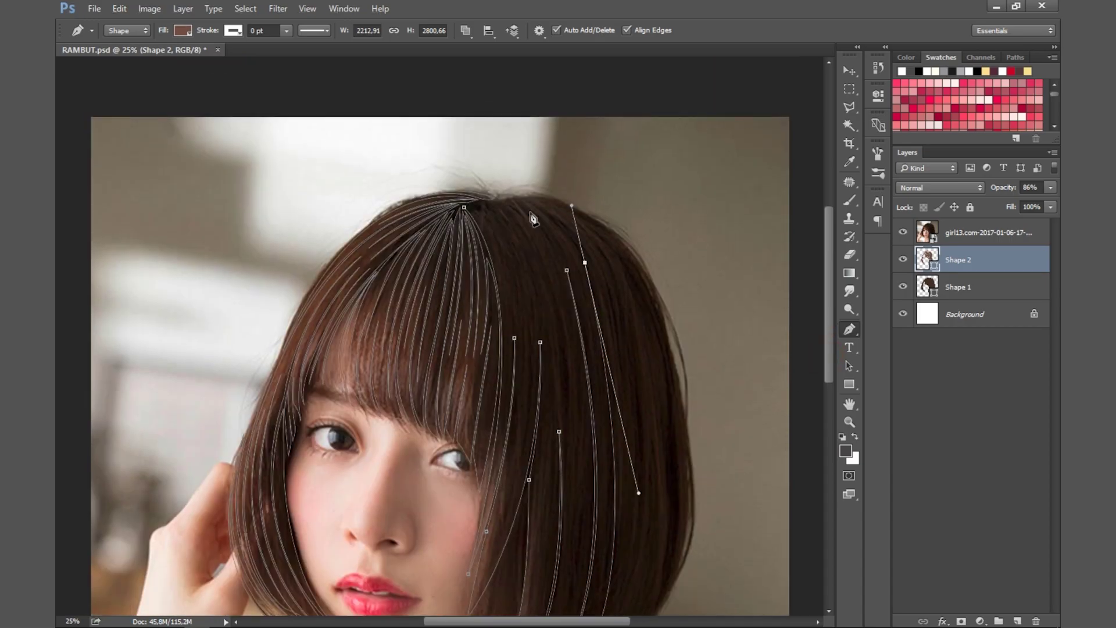
drag(528, 200, 519, 200)
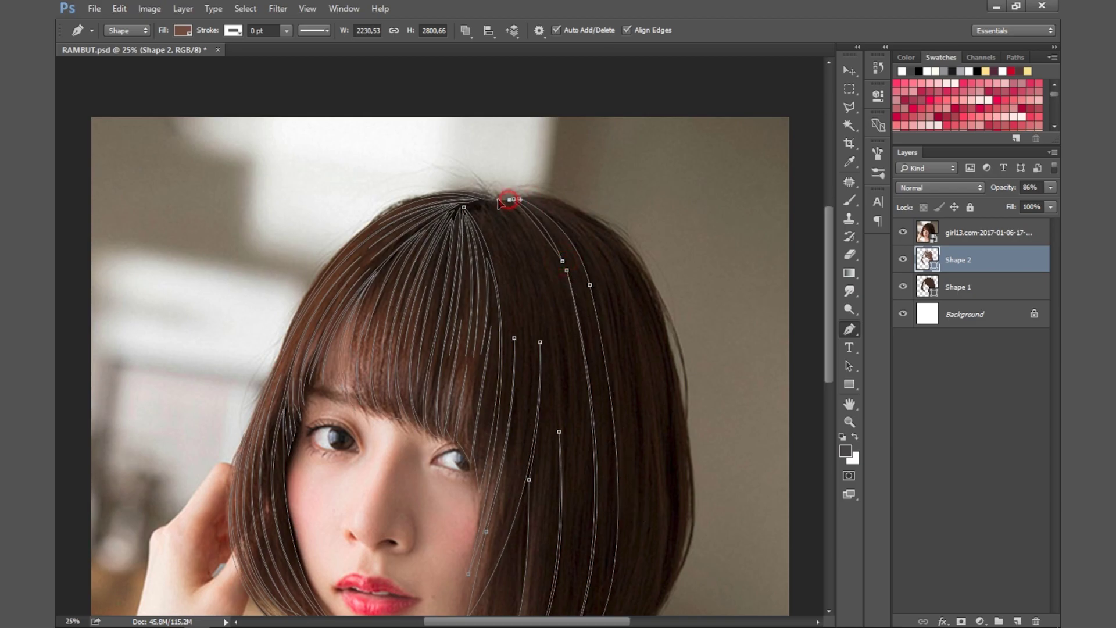
drag(570, 484, 571, 507)
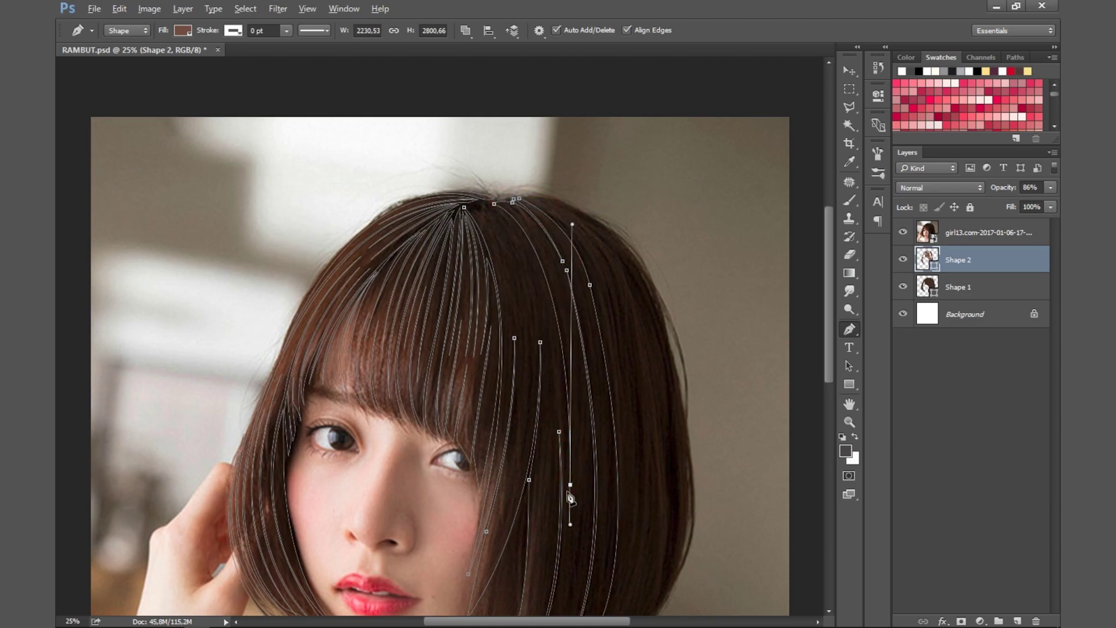
Draw more strands from the top of the hair down to its lower edge.
click(477, 206)
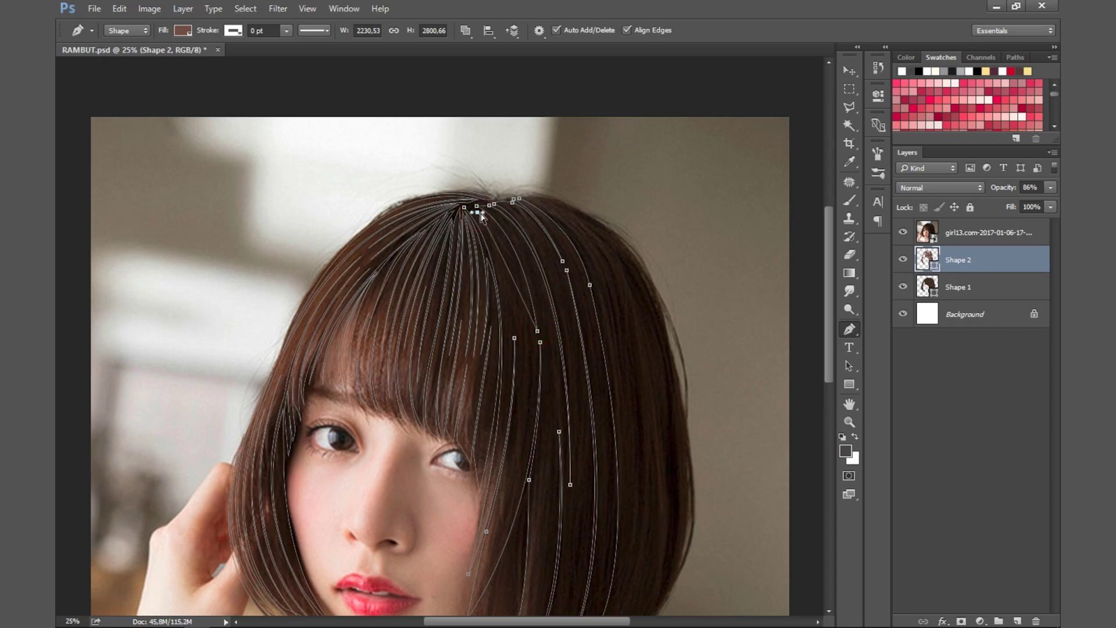
click(529, 386)
click(523, 436)
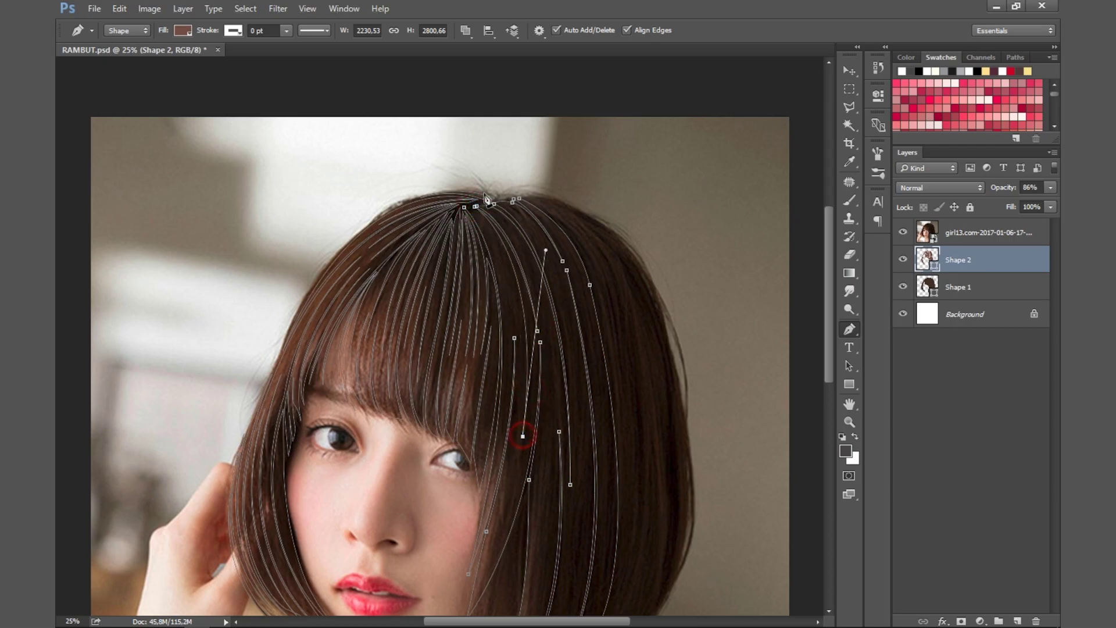
click(463, 208)
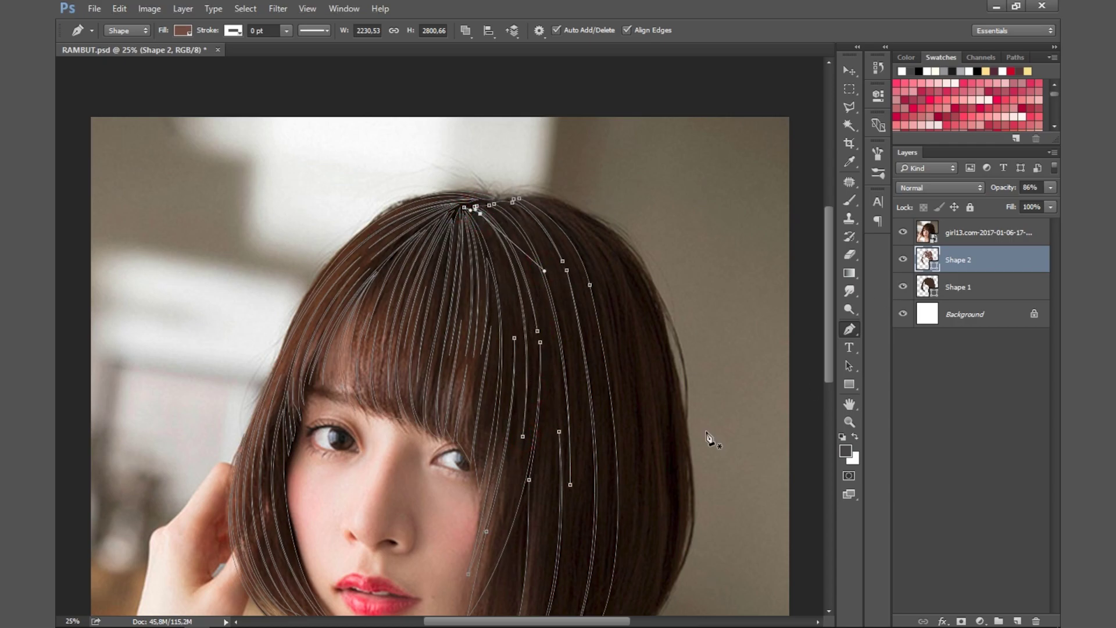
scroll(555, 247, down, 3)
drag(544, 453, 553, 379)
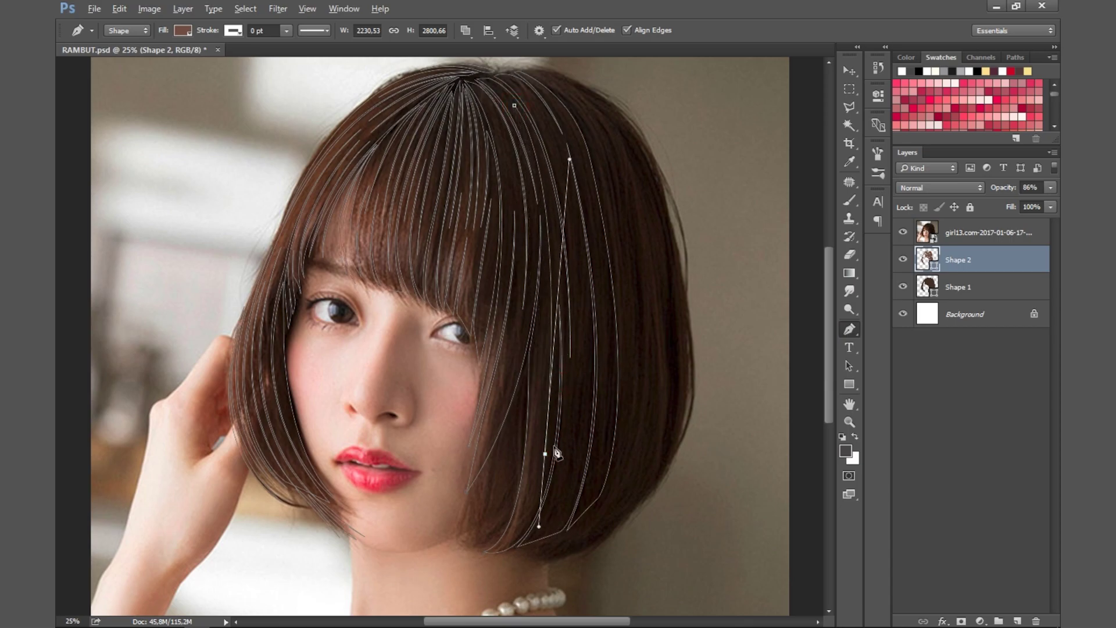
click(521, 124)
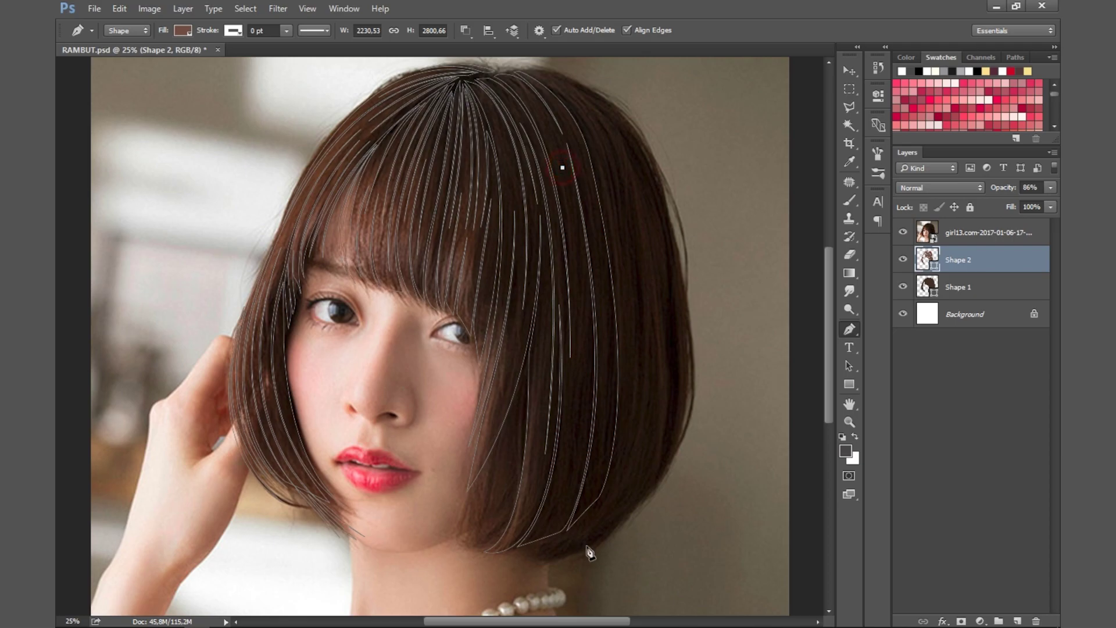
drag(589, 552, 540, 561)
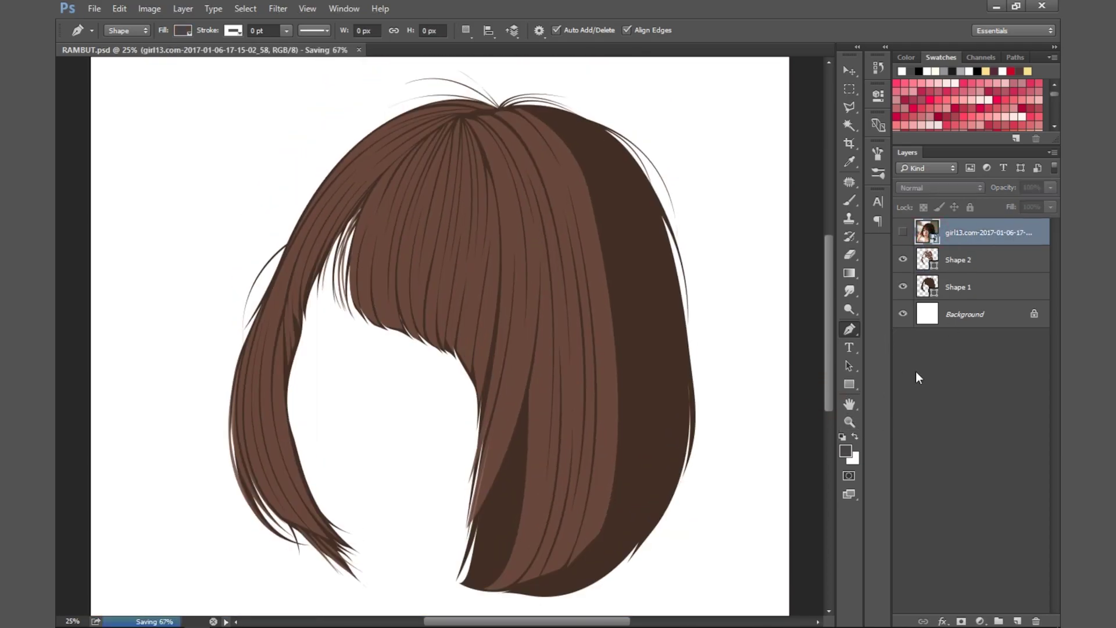
Draw curved strands from the crown down the bob's right side over the photo.
click(958, 260)
click(903, 232)
drag(599, 540, 660, 356)
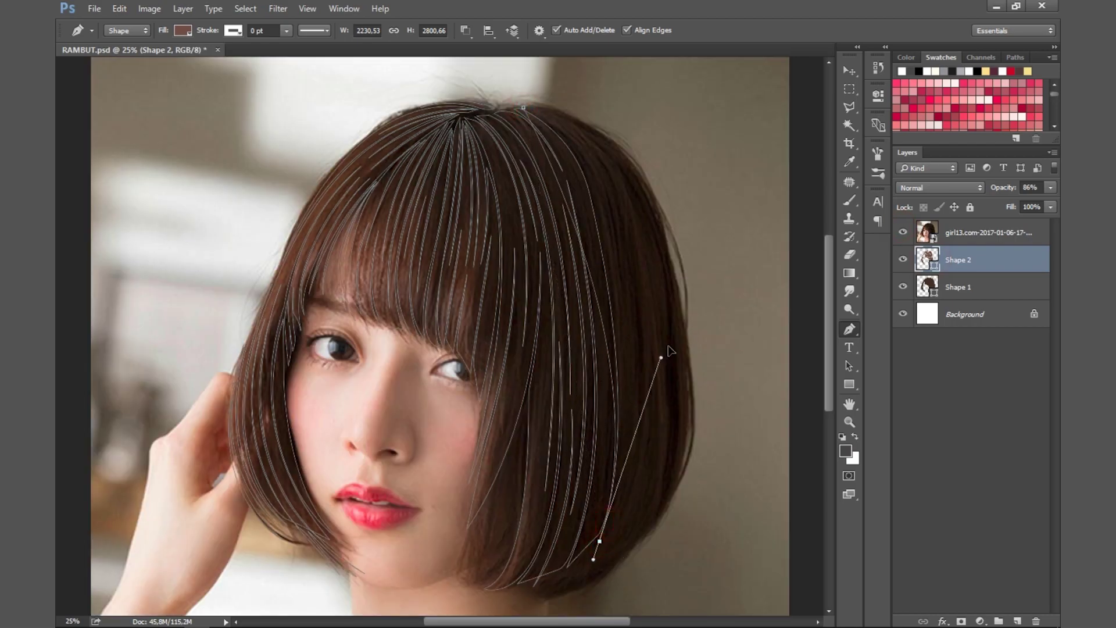
drag(578, 145, 584, 171)
drag(627, 492, 634, 481)
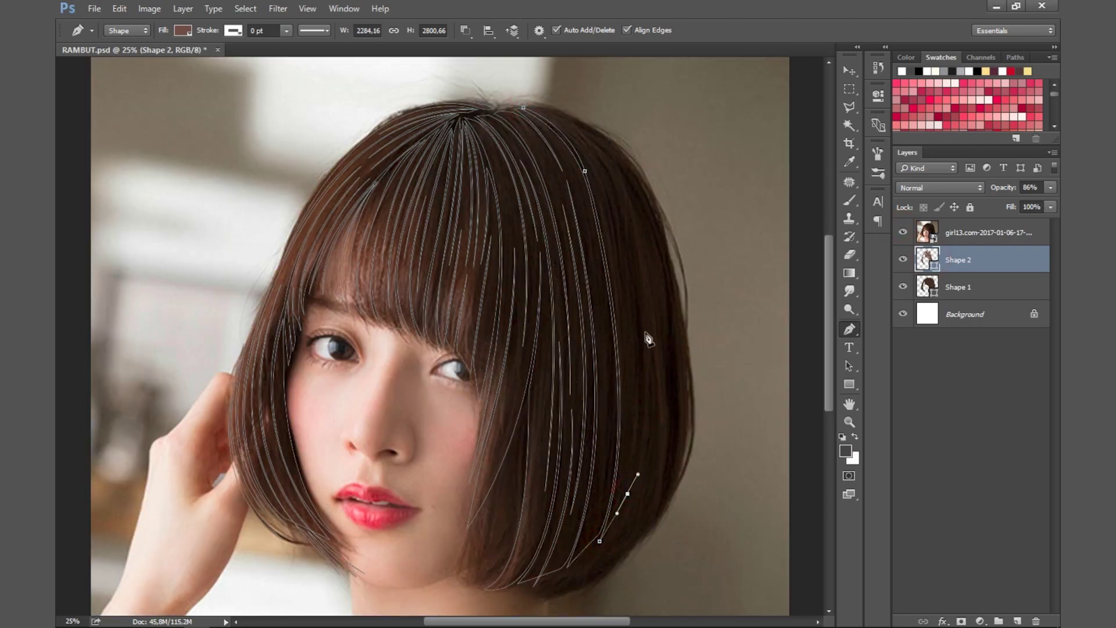
click(573, 129)
drag(638, 409, 623, 135)
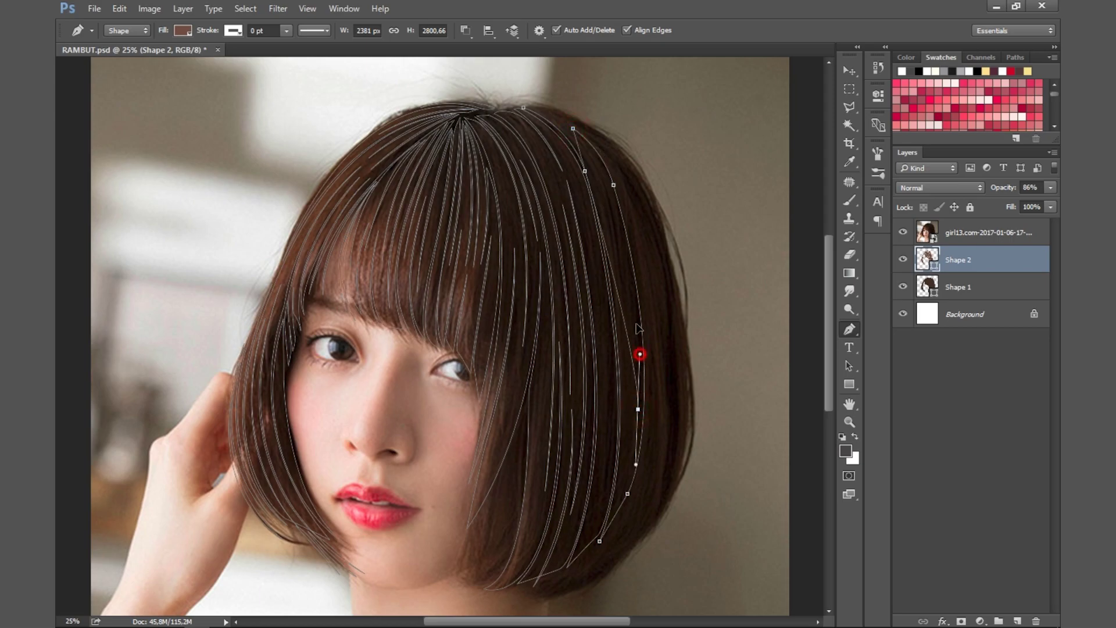
click(629, 317)
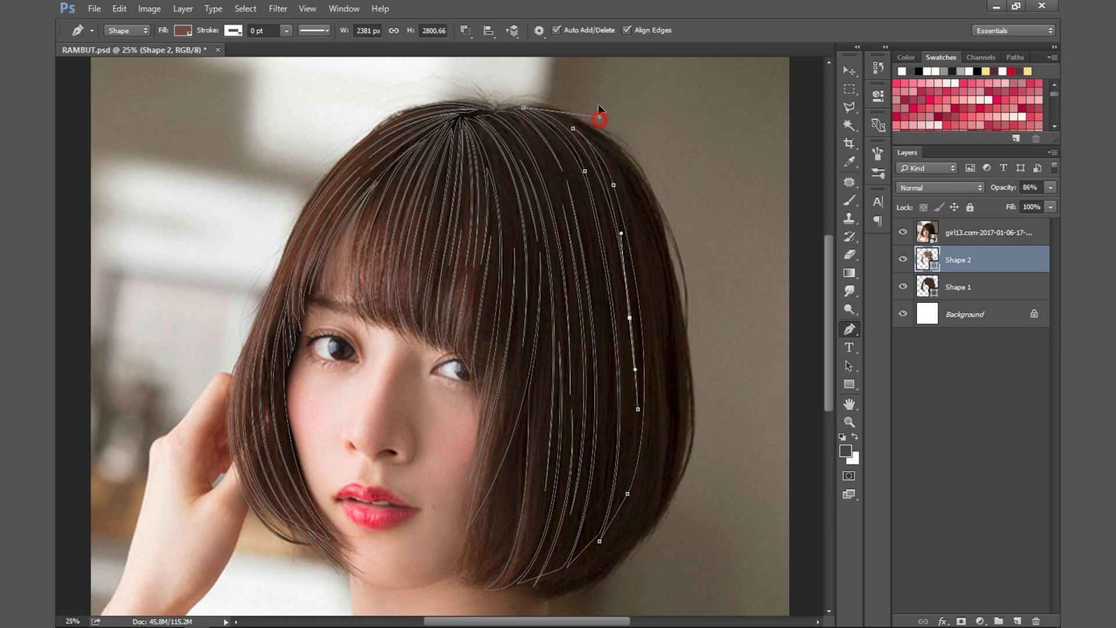
Preview the hair without the photo, save, and add a strand to the bottom.
click(902, 232)
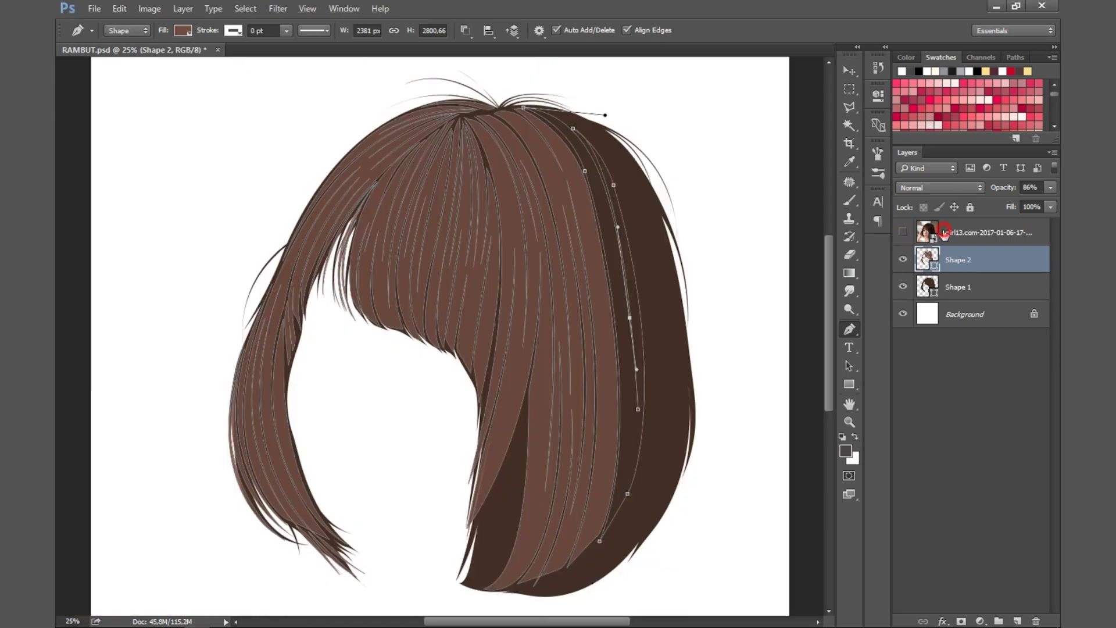
click(982, 238)
key(ctrl+s)
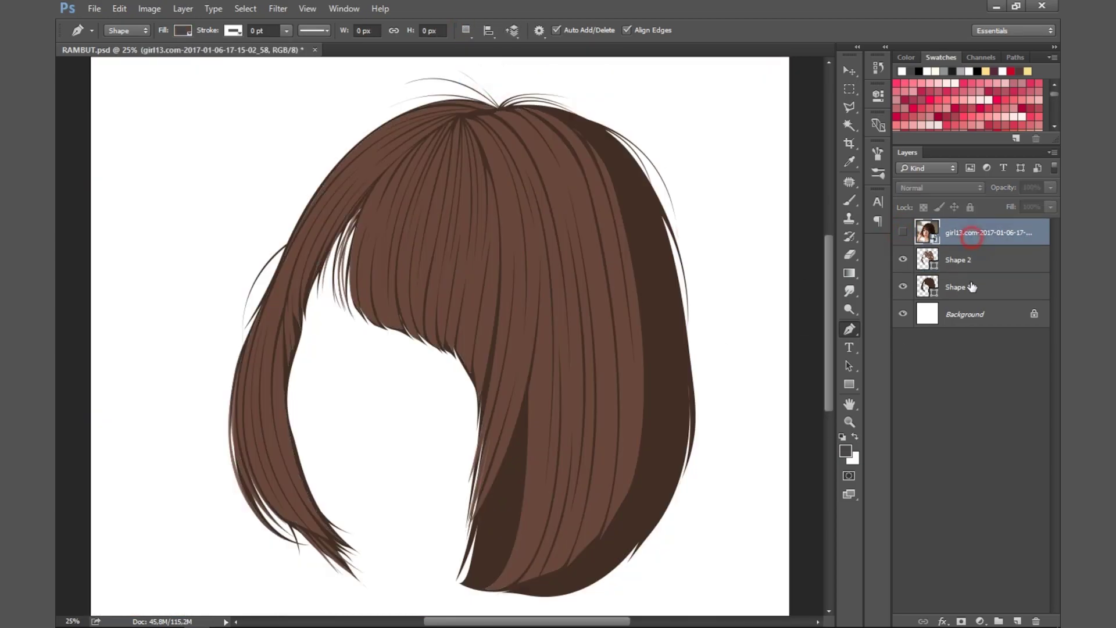
click(527, 400)
click(478, 588)
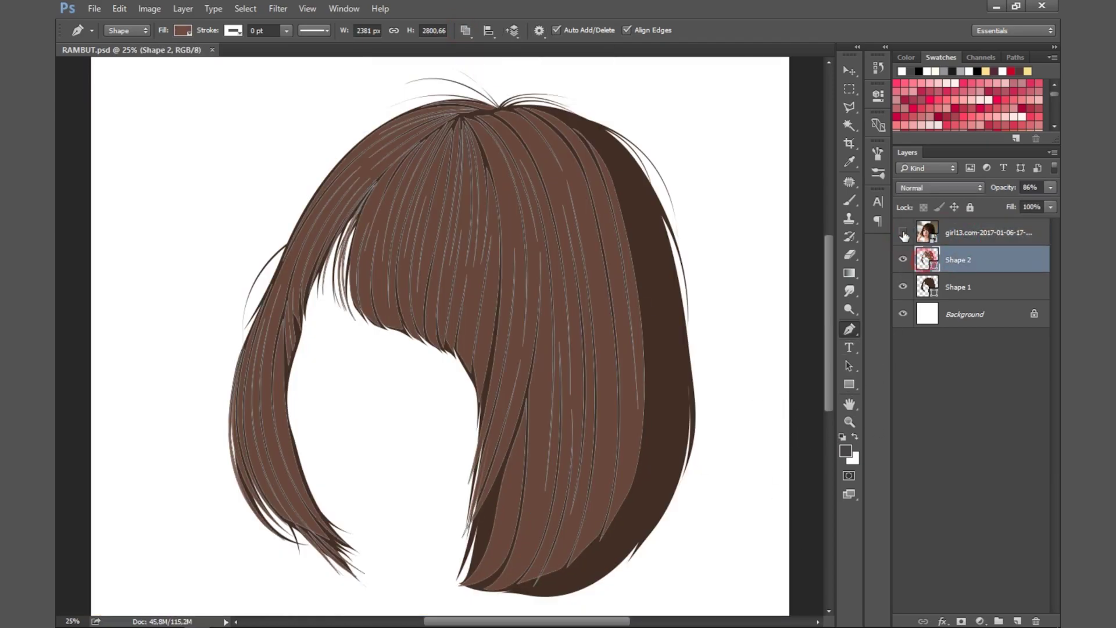
click(903, 233)
scroll(650, 491, down, 2)
Add strands along the right hair edge, from the upper right to the lower right.
click(661, 336)
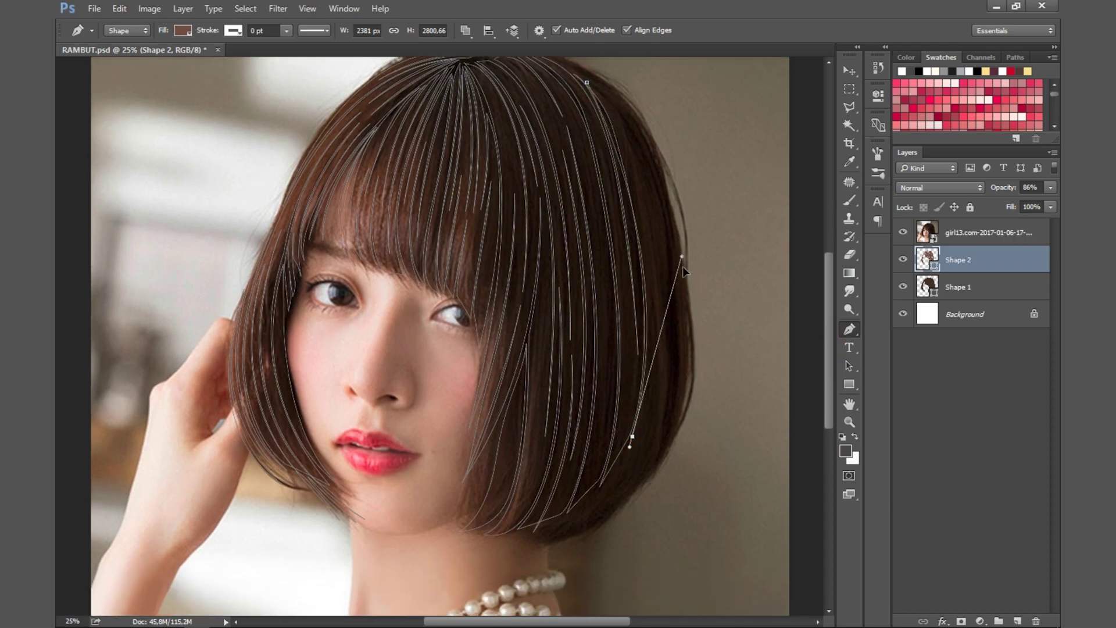
click(632, 435)
click(523, 532)
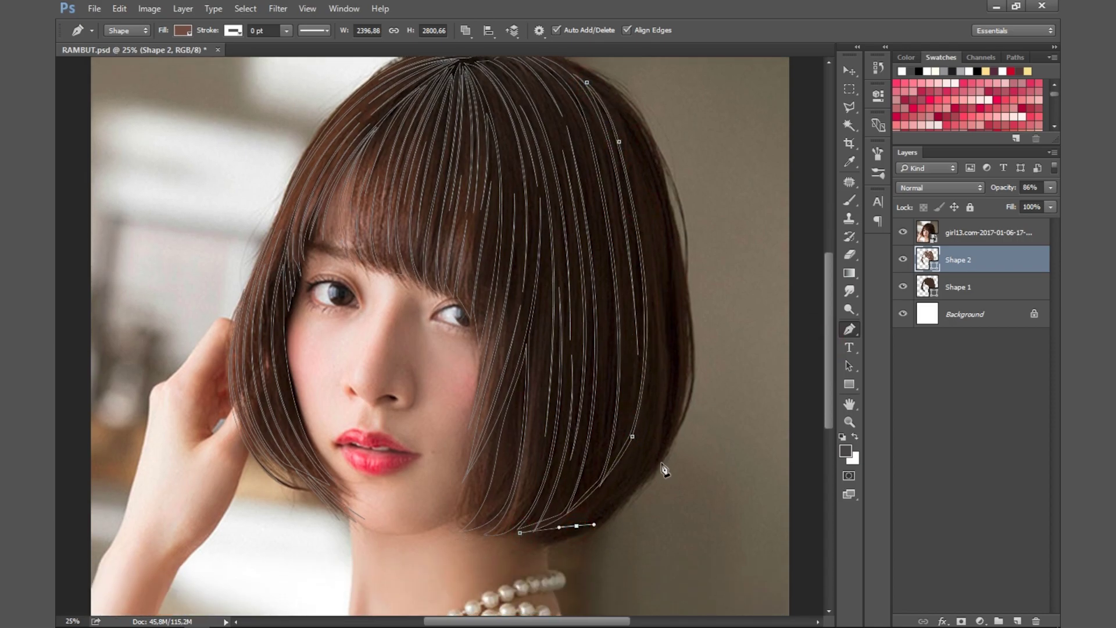
drag(655, 402, 651, 489)
scroll(664, 251, up, 2)
click(656, 272)
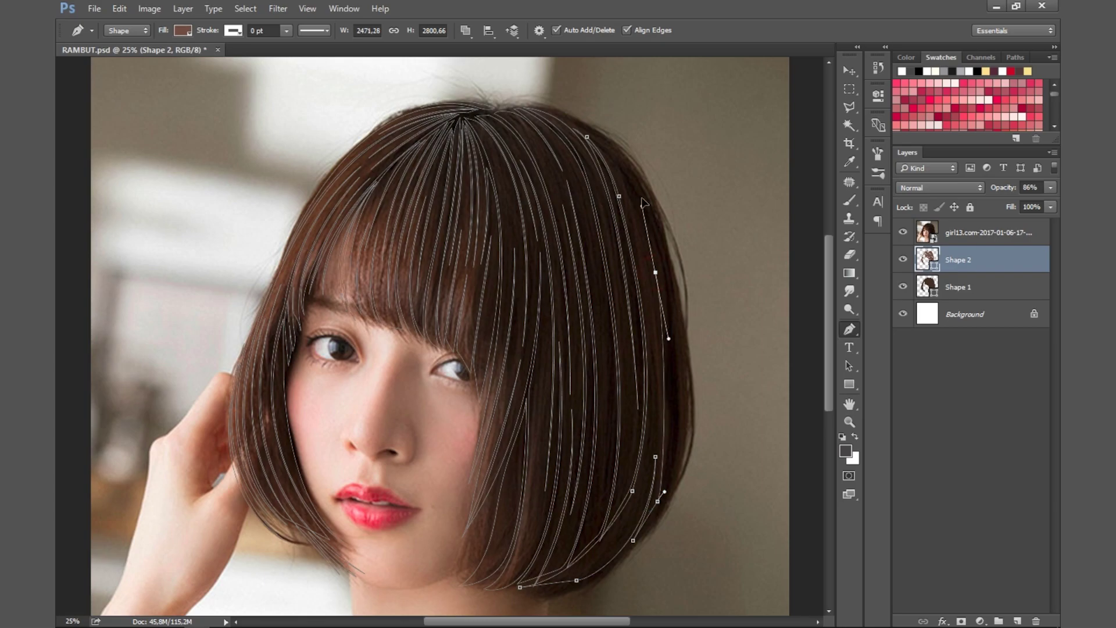
drag(671, 388, 674, 401)
click(628, 180)
drag(649, 267, 654, 316)
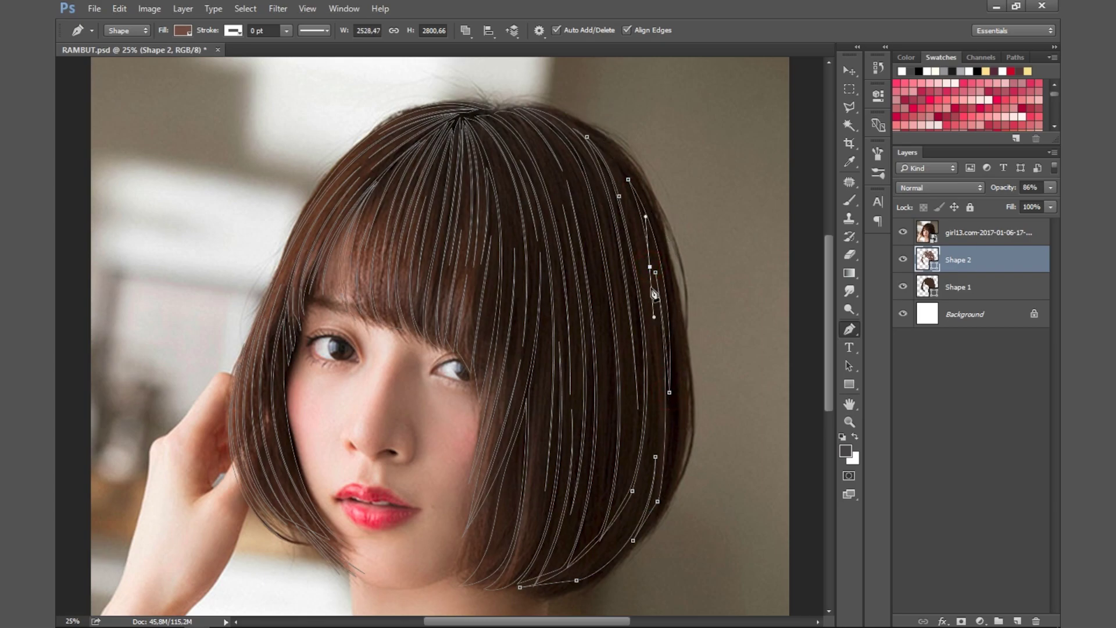
Draw a short strand near the right crown extending along the edge, then preview.
click(902, 232)
click(623, 122)
click(660, 244)
click(902, 232)
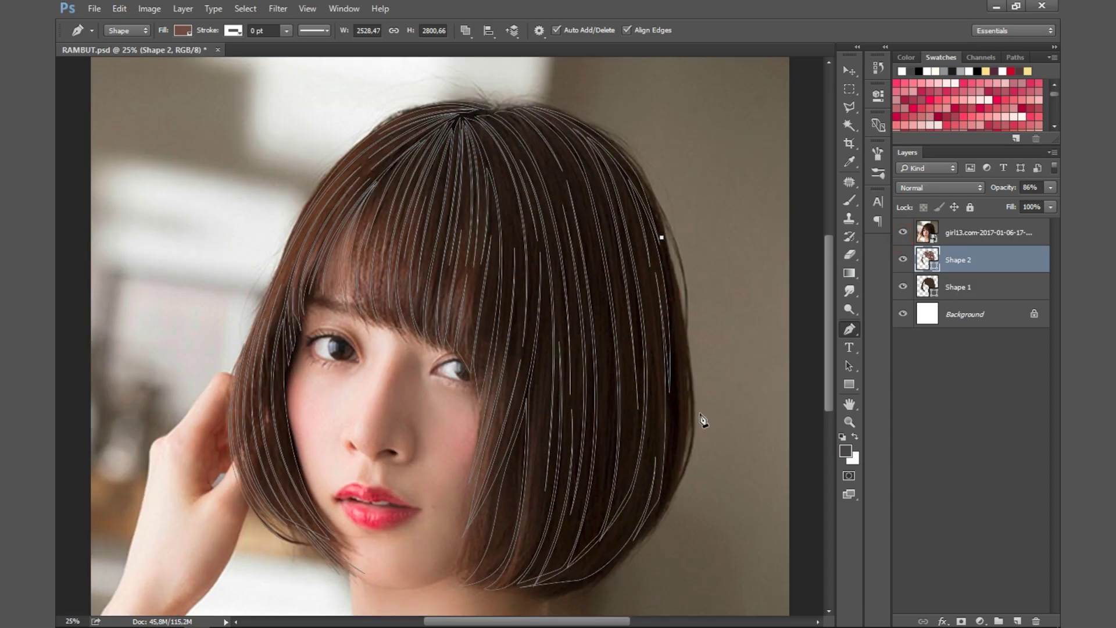
drag(685, 419, 678, 493)
drag(667, 251, 656, 143)
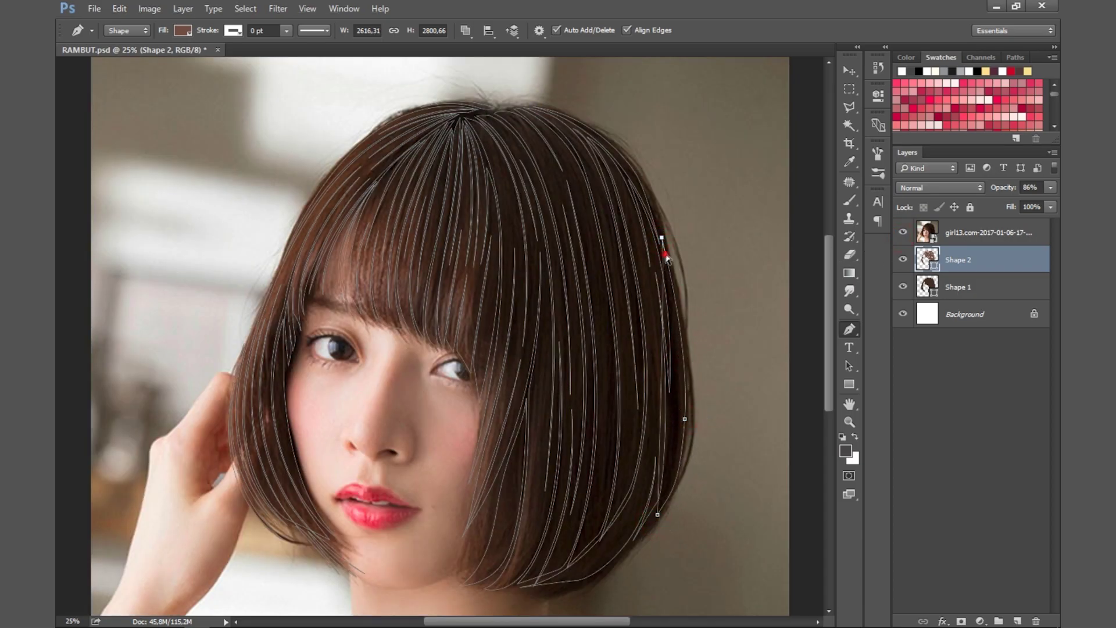
click(902, 232)
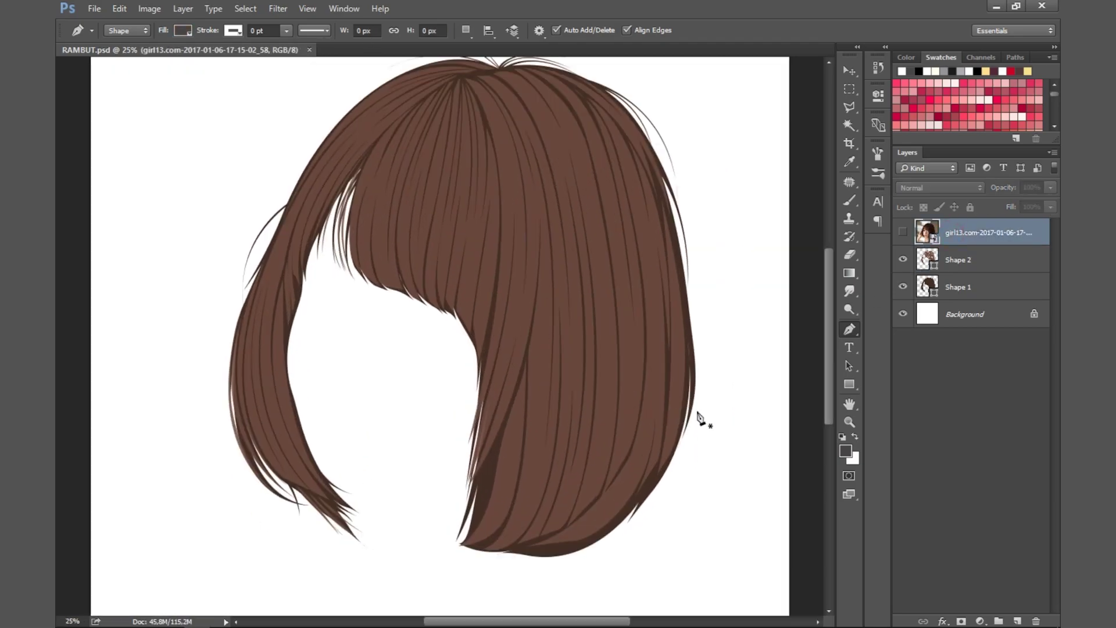
Add a new empty layer above Shape 2 and clip it to the hair shape.
scroll(706, 418, down, 1)
click(978, 268)
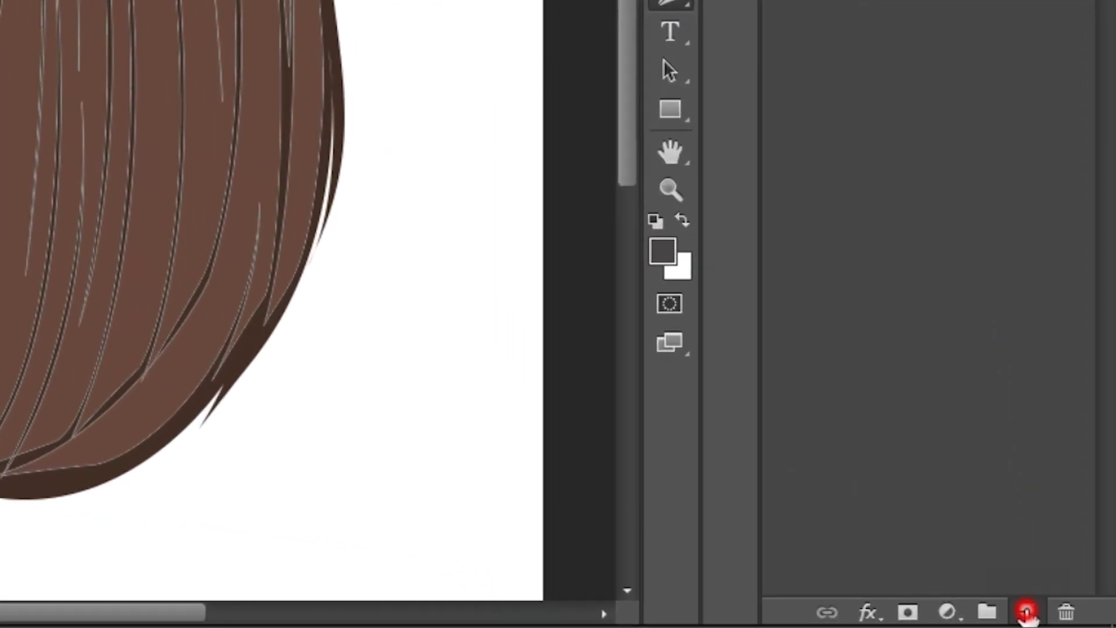
click(1026, 613)
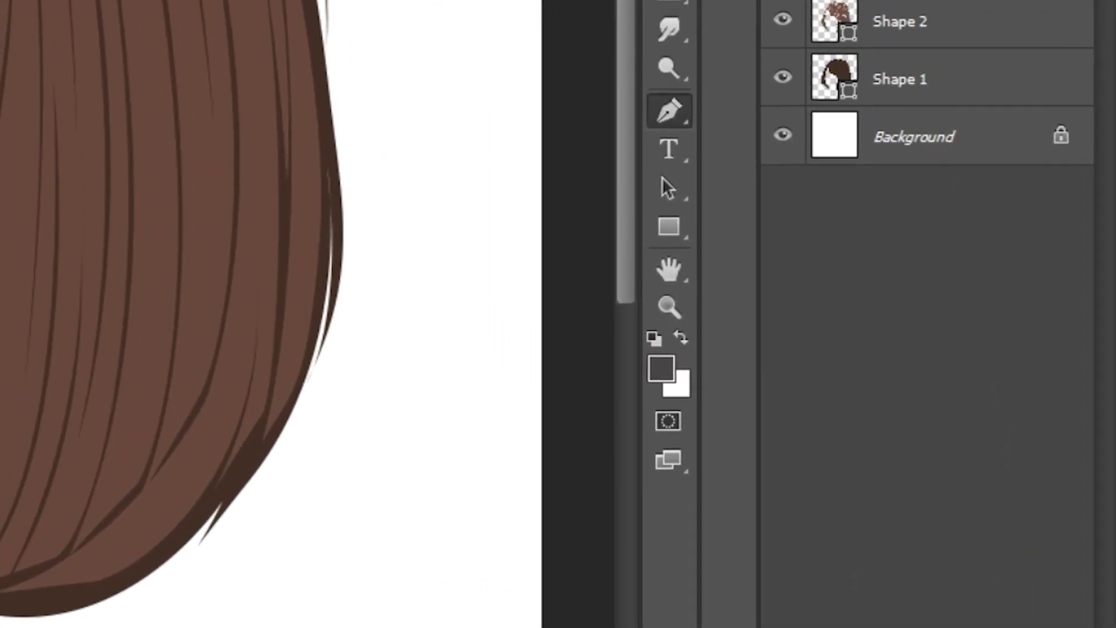
right_click(971, 173)
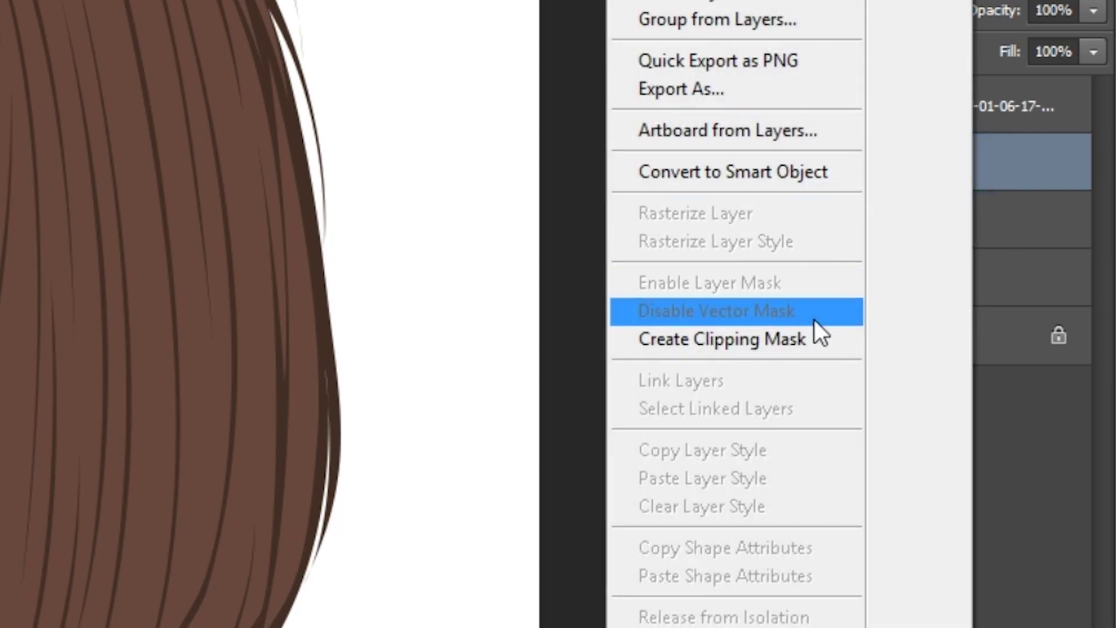
click(814, 338)
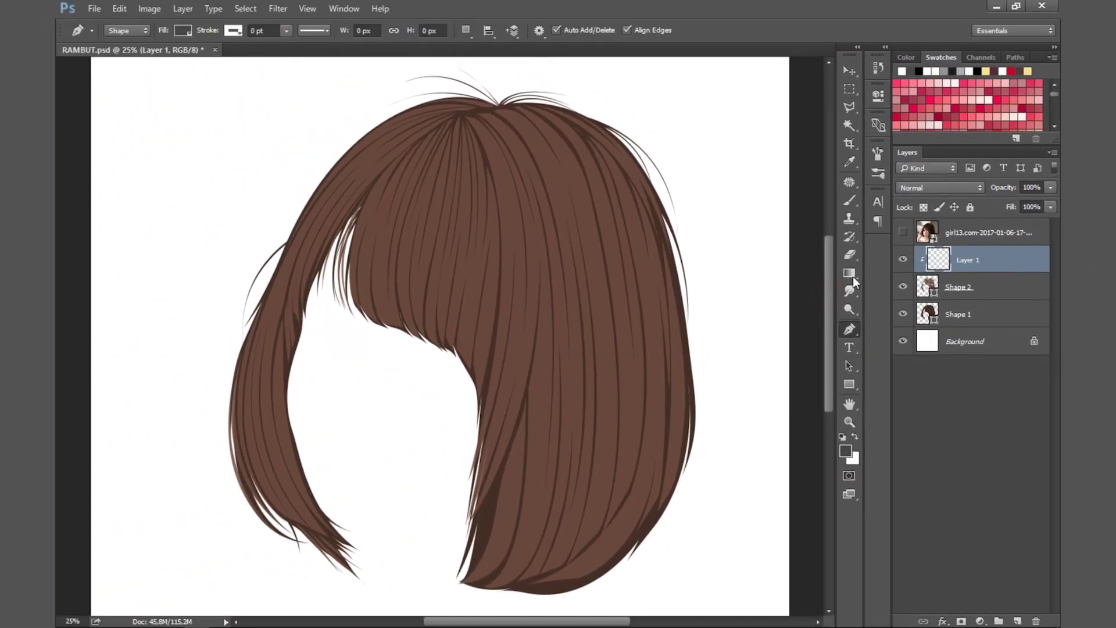
click(903, 231)
click(903, 232)
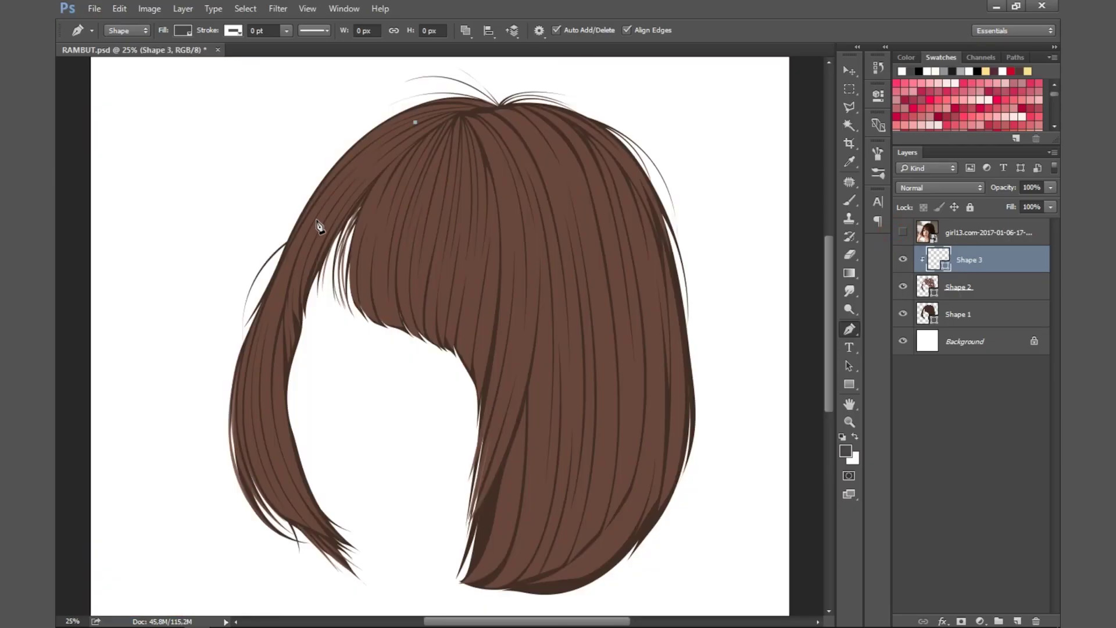
Draw a light-brown highlight strand from the crown down the left side of the hair.
drag(340, 179, 325, 204)
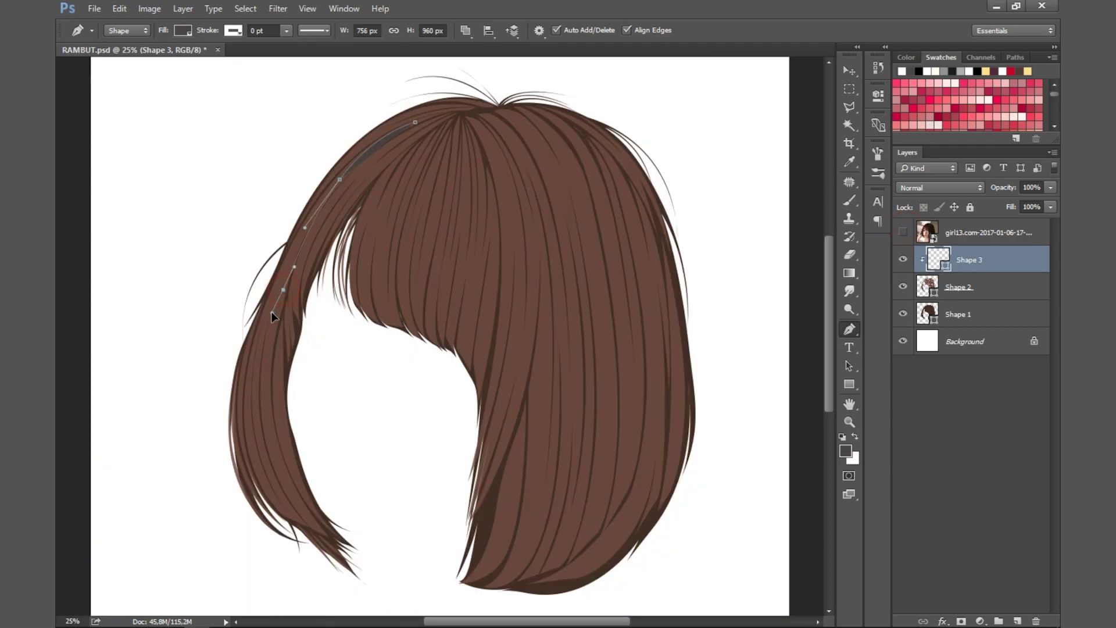
drag(259, 385, 259, 411)
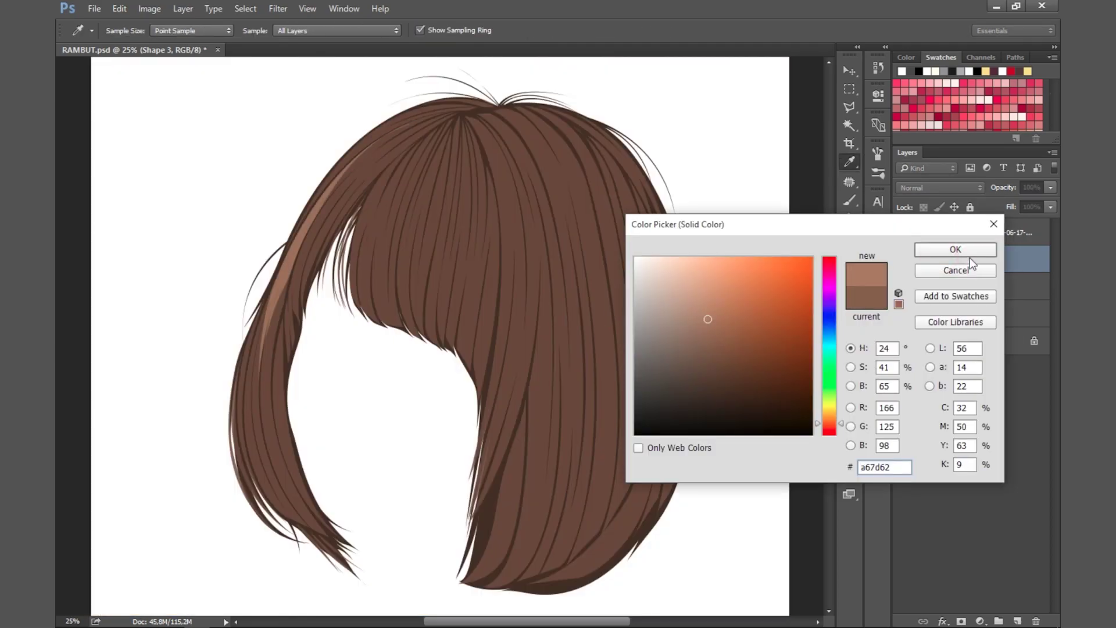
click(968, 254)
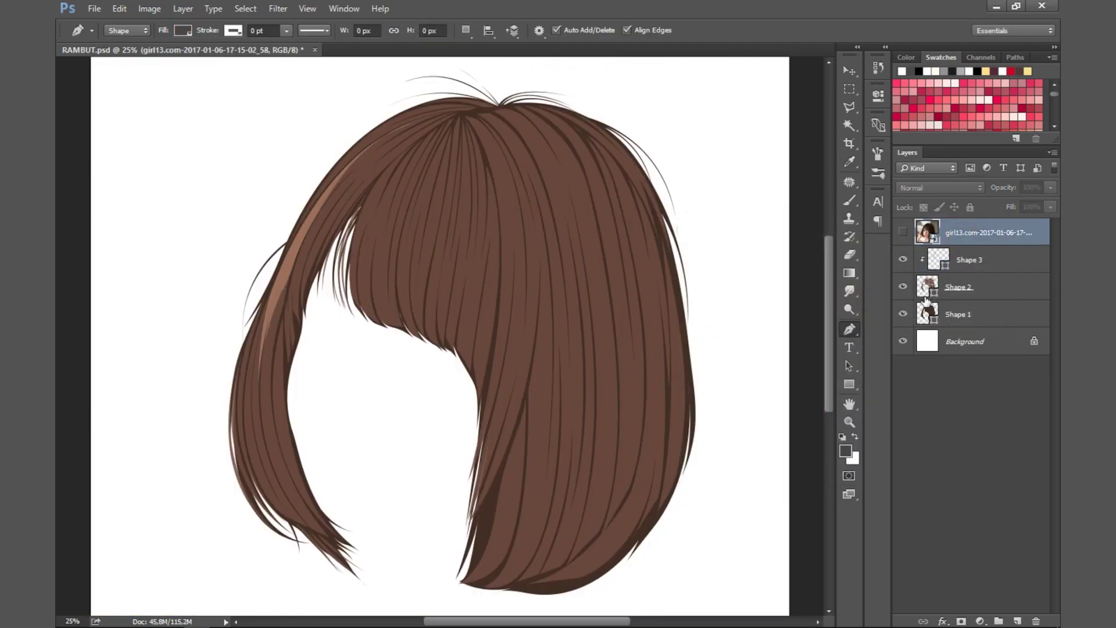
click(436, 104)
key(alt+bracketright)
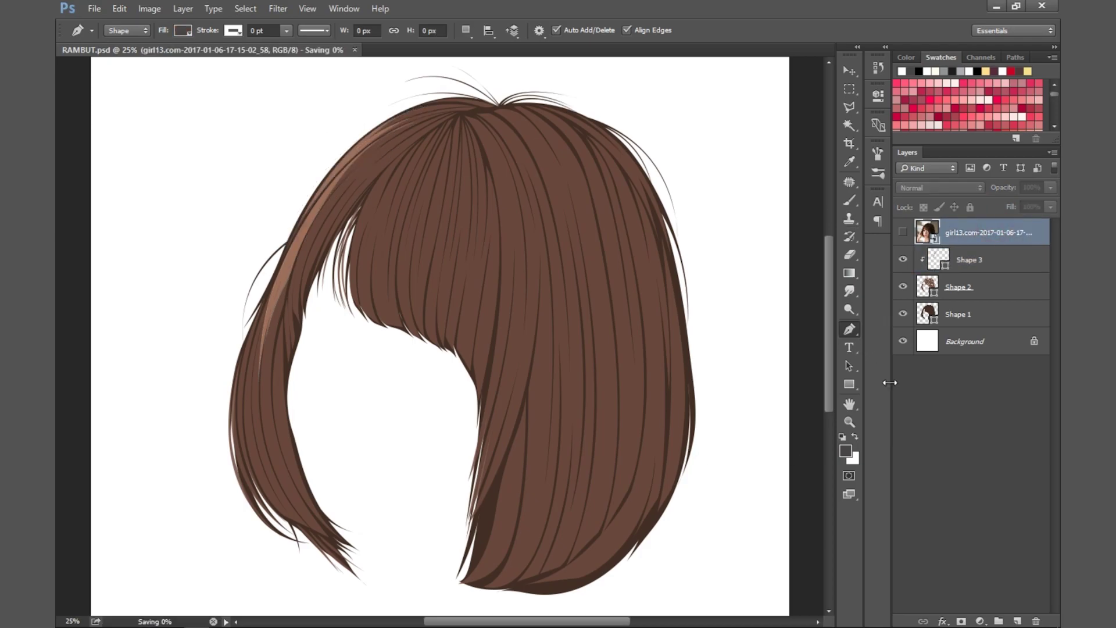
Draw a curved highlight strand on the upper left hair of Shape 3.
key(alt+bracketleft)
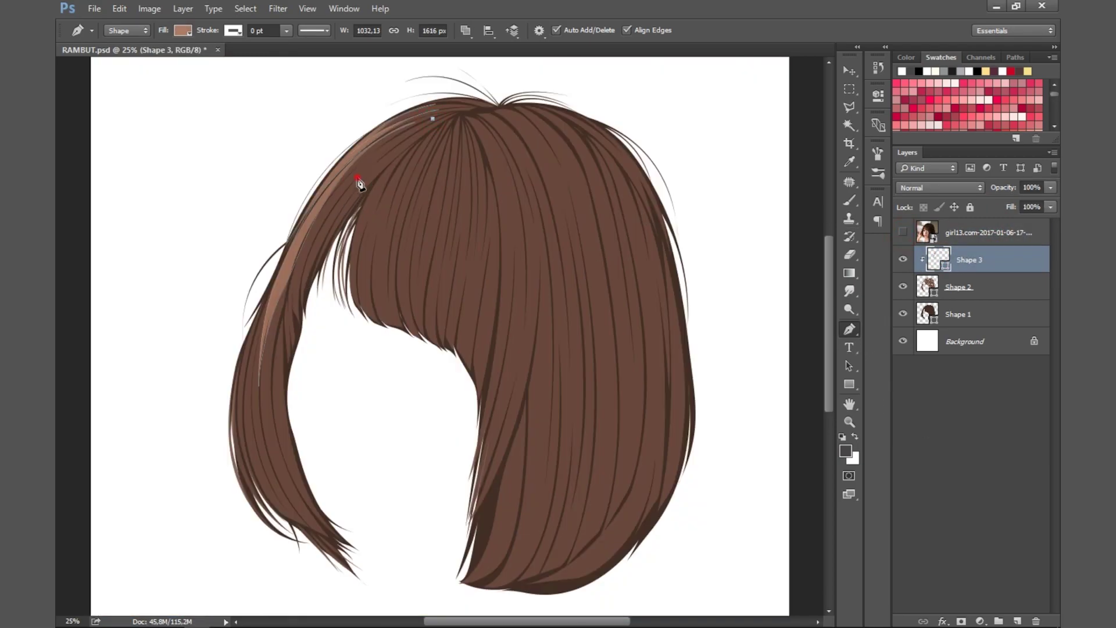
drag(356, 177, 395, 134)
drag(351, 185, 329, 230)
click(902, 232)
click(903, 232)
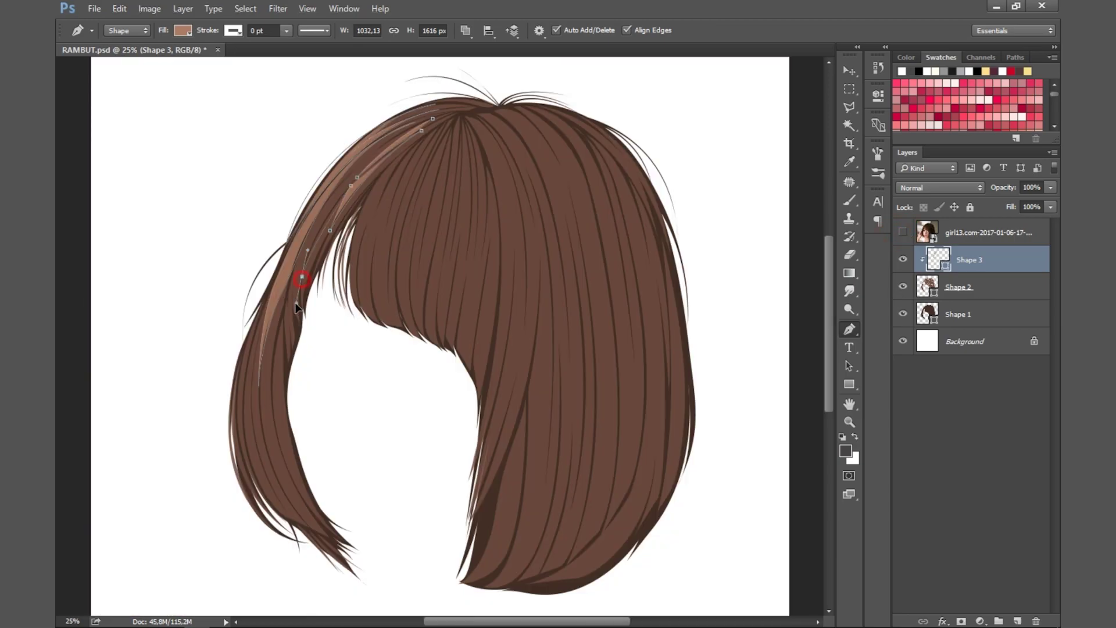
drag(302, 276, 293, 313)
click(432, 119)
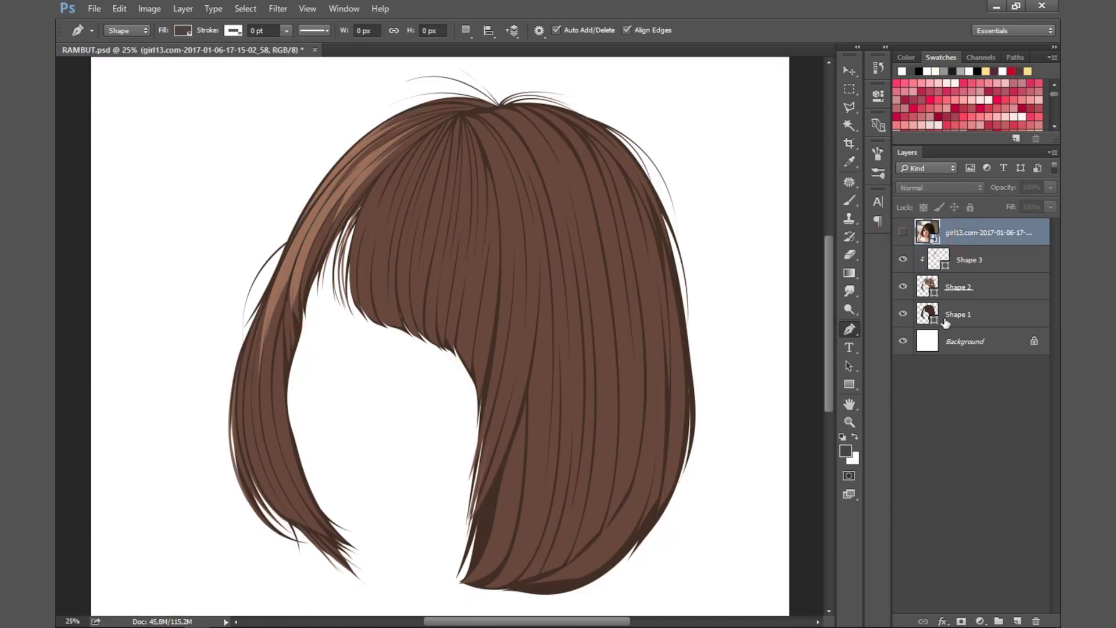
Add another highlight strand along the left hair and save the document.
click(903, 232)
click(327, 226)
drag(308, 268, 293, 289)
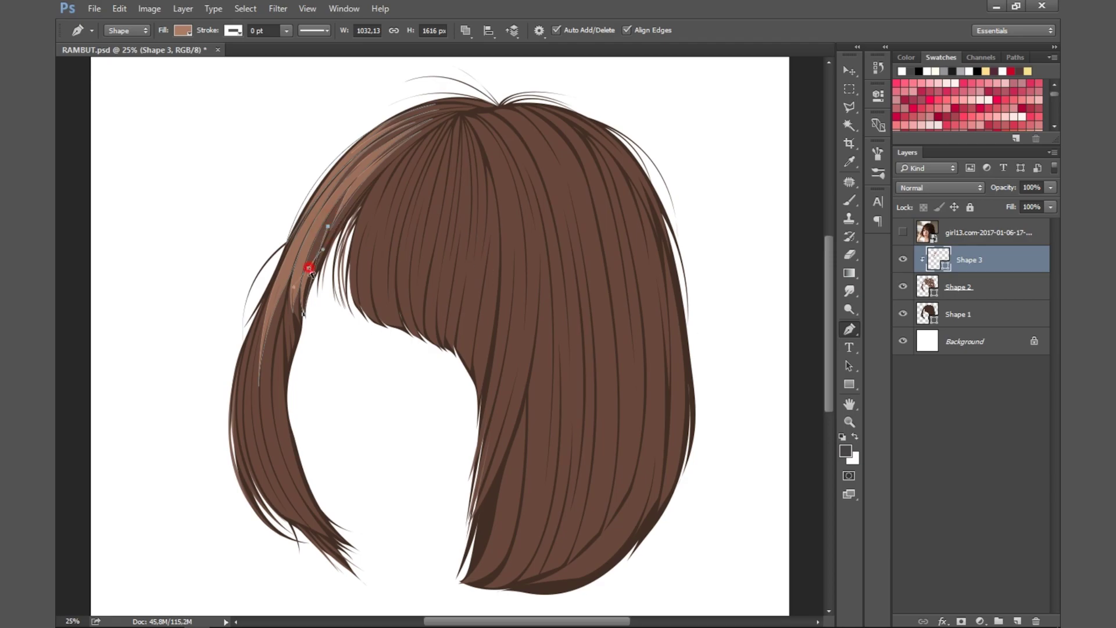
click(902, 232)
click(903, 232)
click(451, 122)
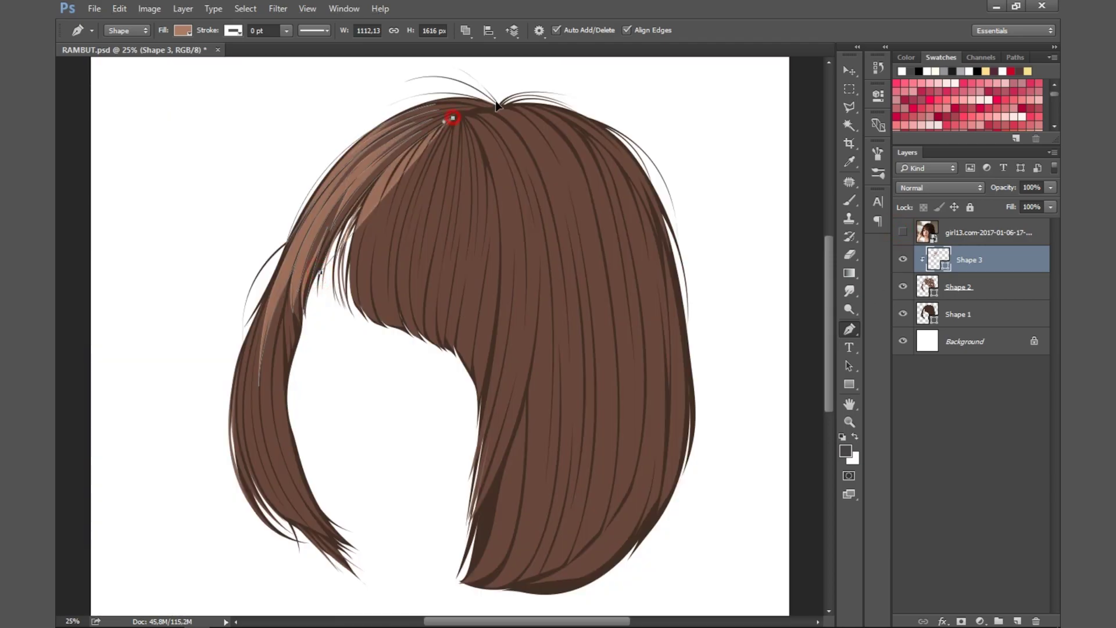
click(981, 238)
key(ctrl+s)
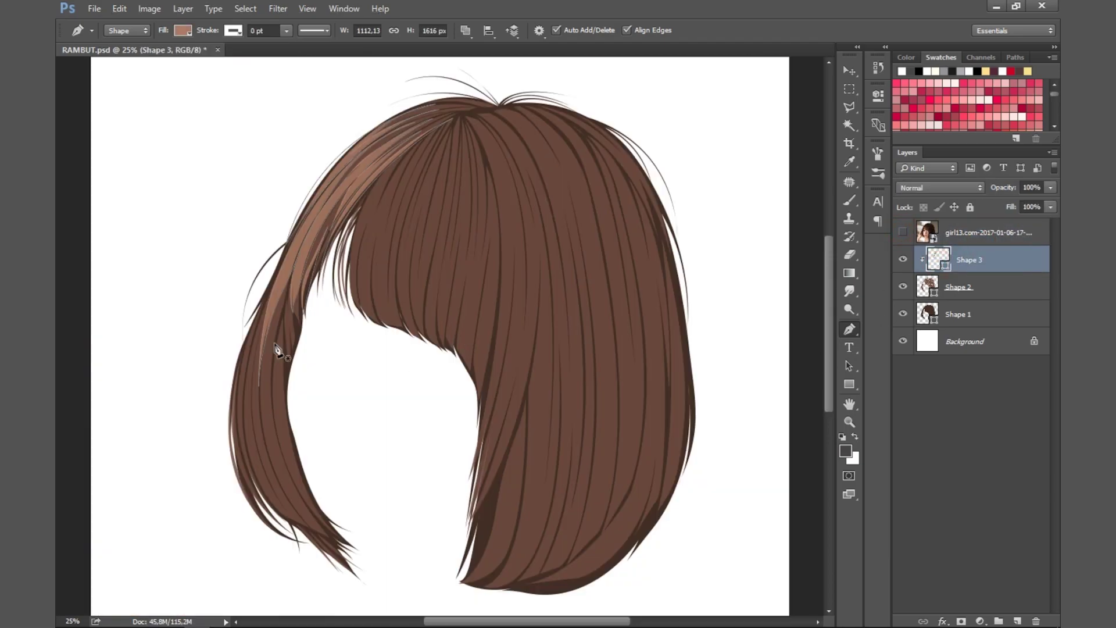
Draw a long strand down the left side toward the hair tips, then save.
click(265, 300)
click(247, 377)
drag(297, 540, 229, 506)
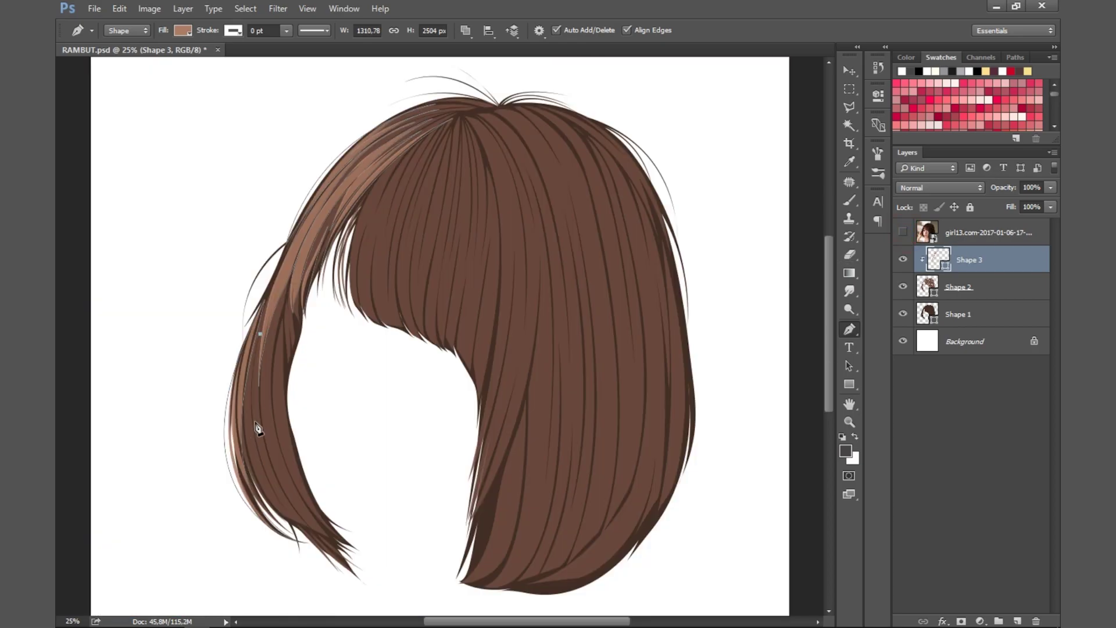
ctrl+click(256, 424)
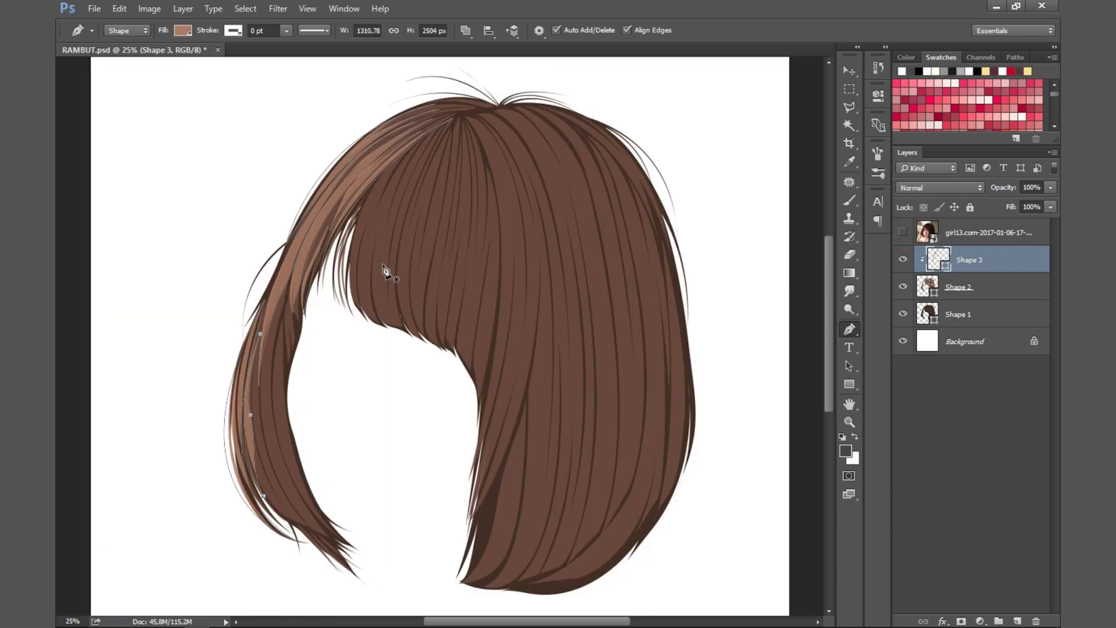
drag(285, 305, 284, 302)
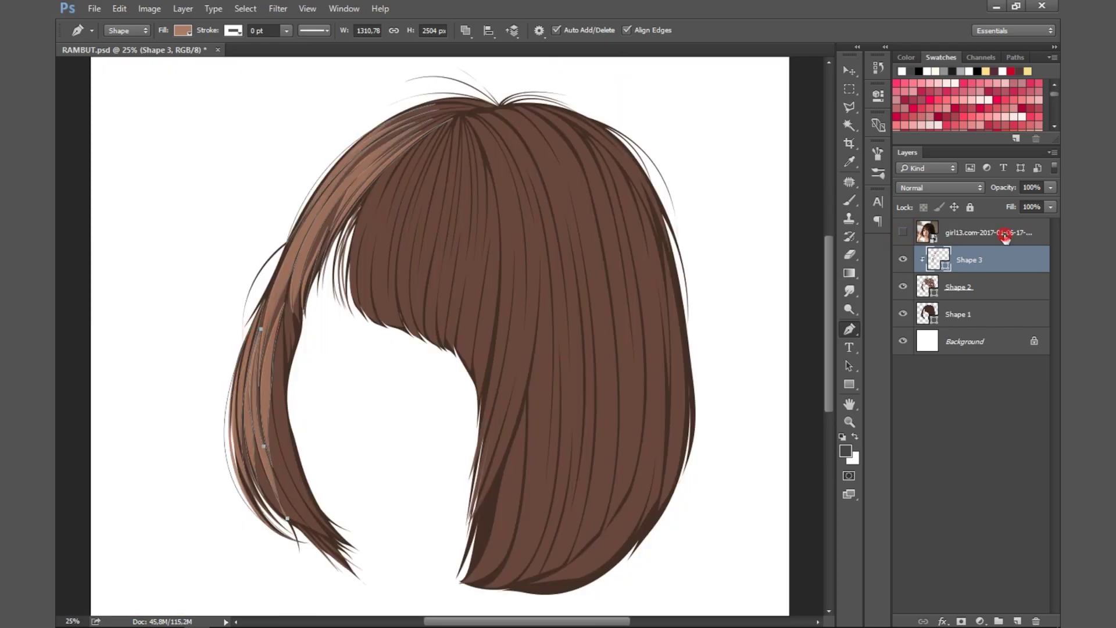
key(ctrl+s)
Check the reference photo and reselect the Shape 3 highlight layer.
scroll(830, 388, down, 1)
click(977, 259)
click(902, 232)
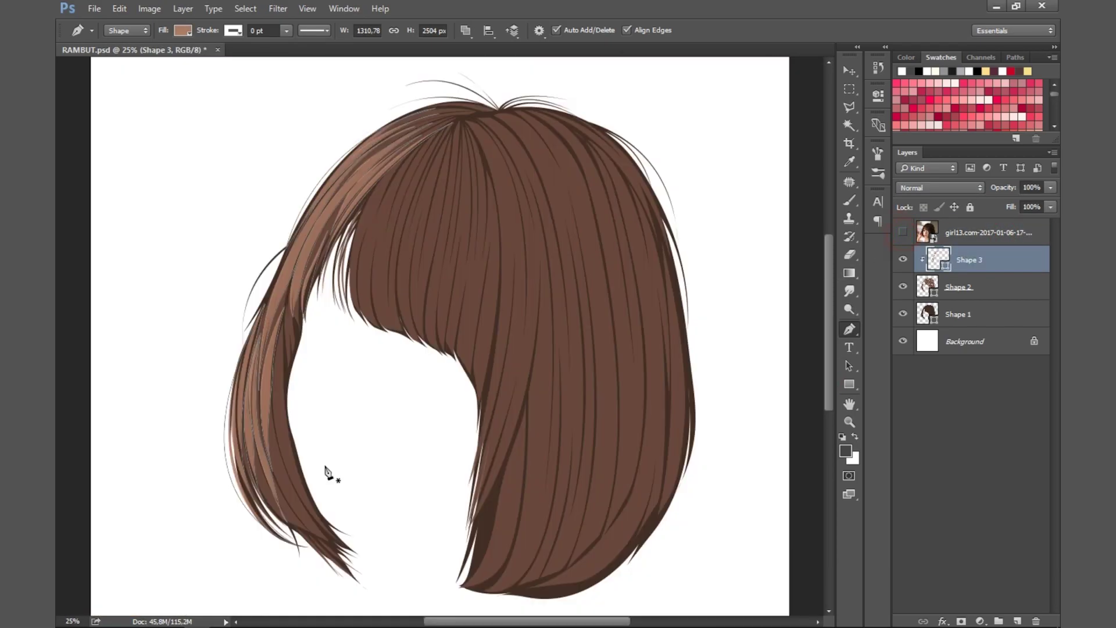
click(902, 232)
ctrl+click(297, 499)
click(1004, 230)
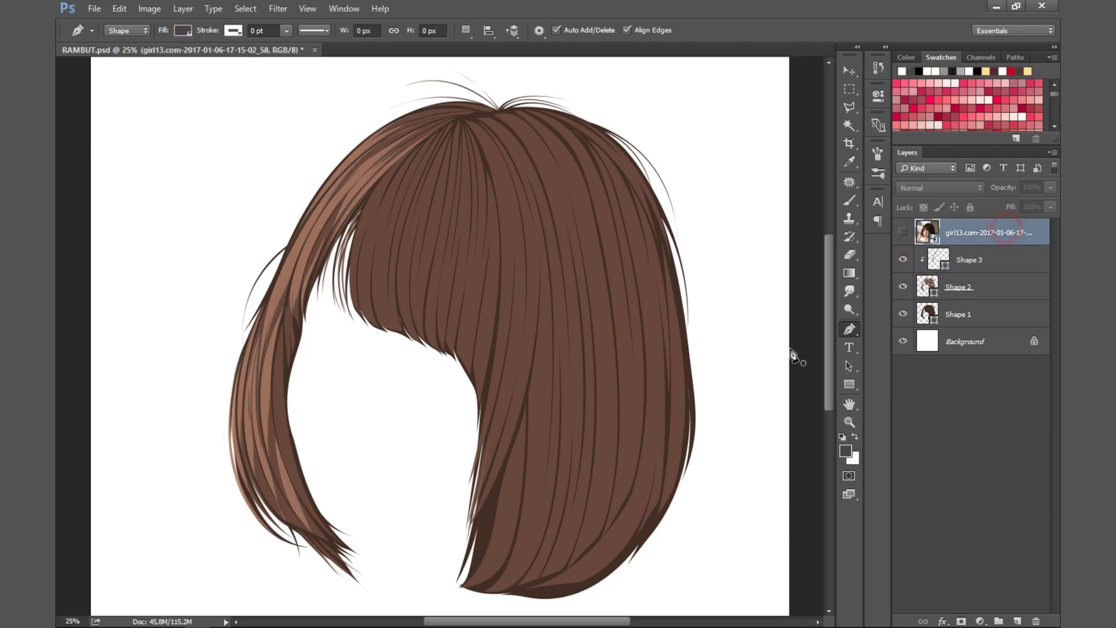
click(945, 257)
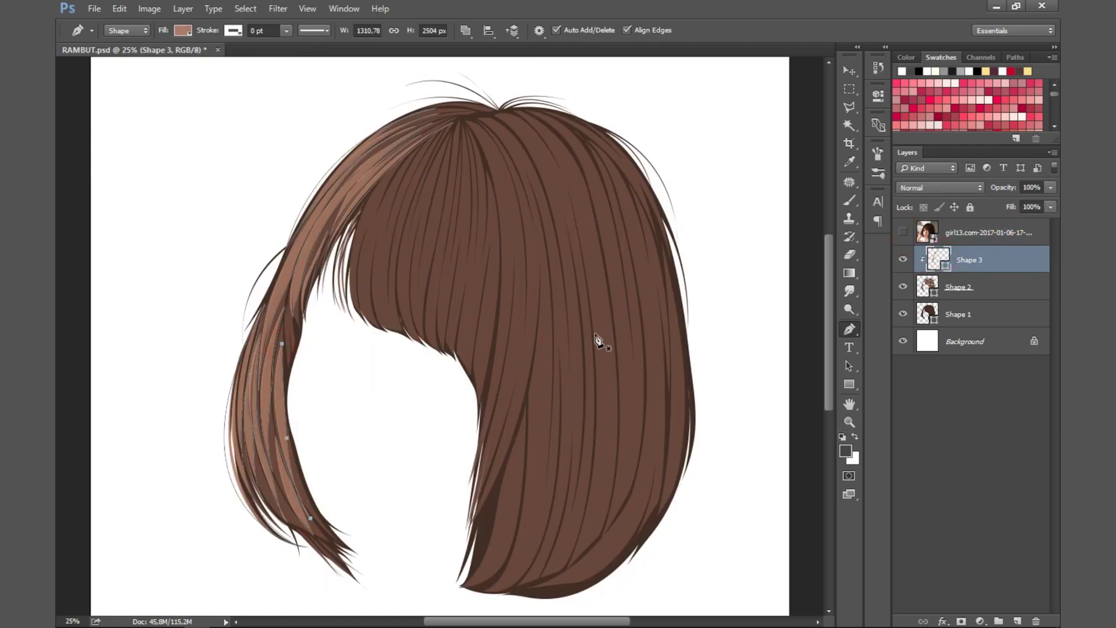
key(alt+])
scroll(803, 380, up, 1)
key(alt+[)
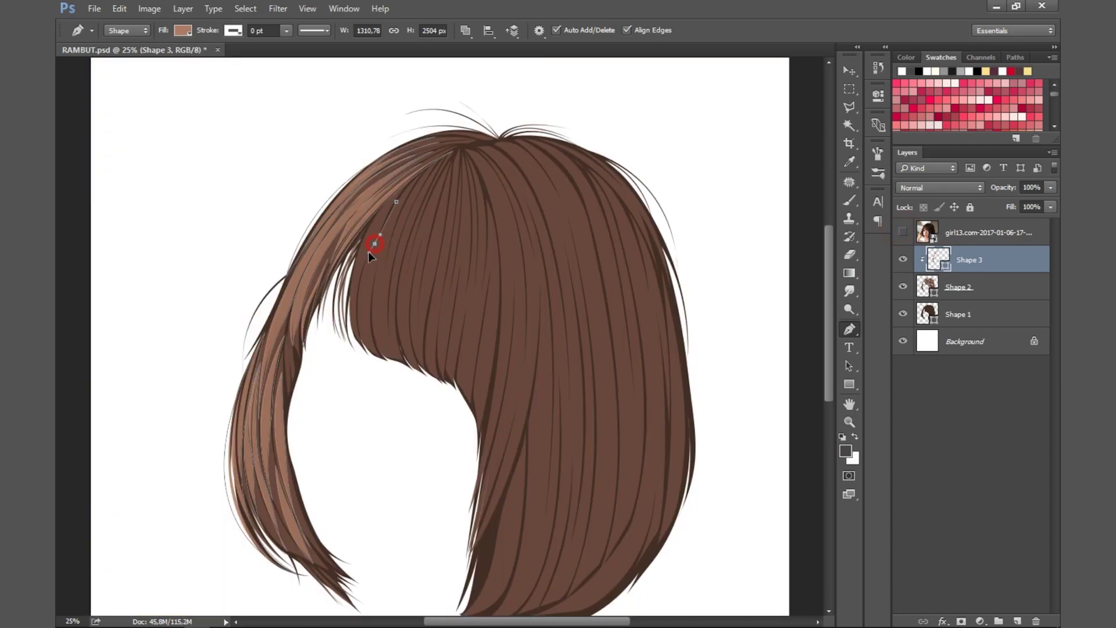
Draw a highlight strand from the top of the bangs down to the bang tip.
click(359, 344)
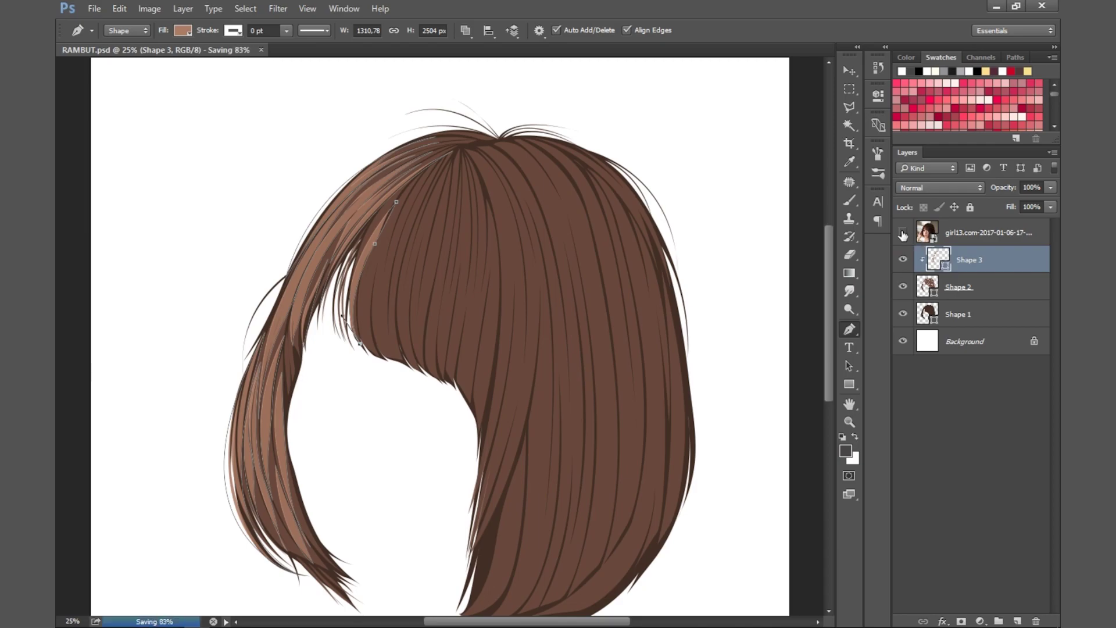
click(422, 173)
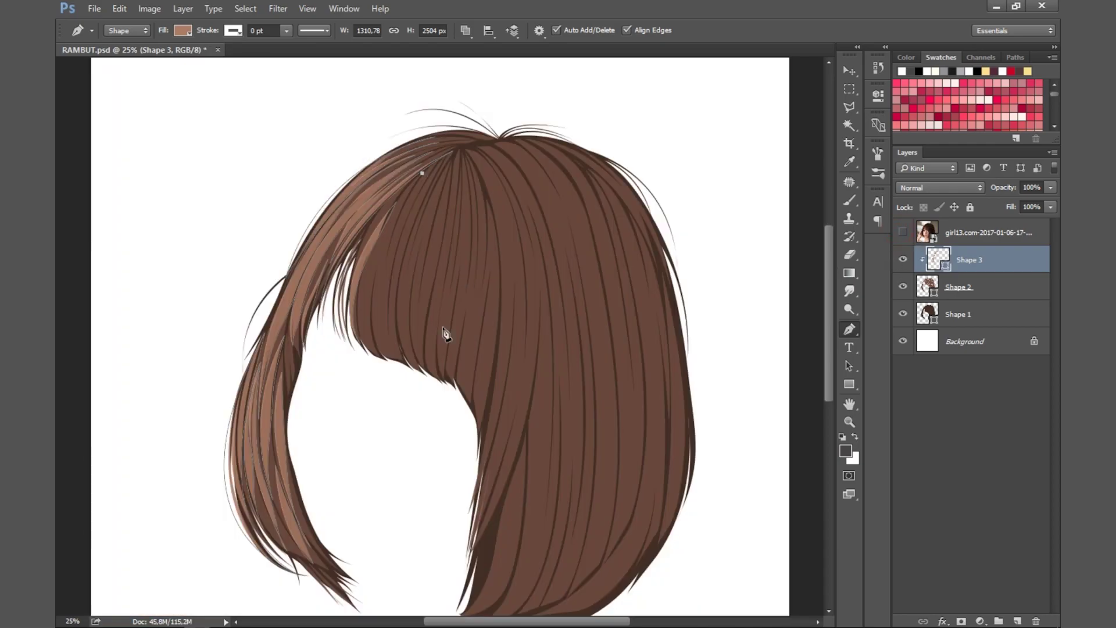
drag(373, 332, 406, 418)
alt+click(373, 332)
click(386, 355)
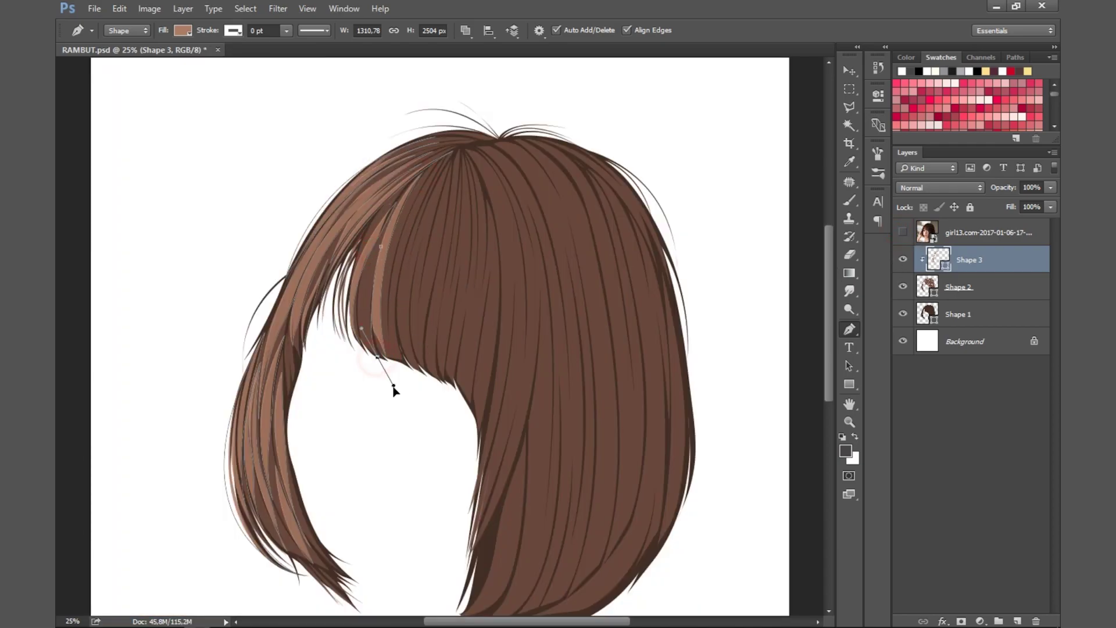
click(381, 246)
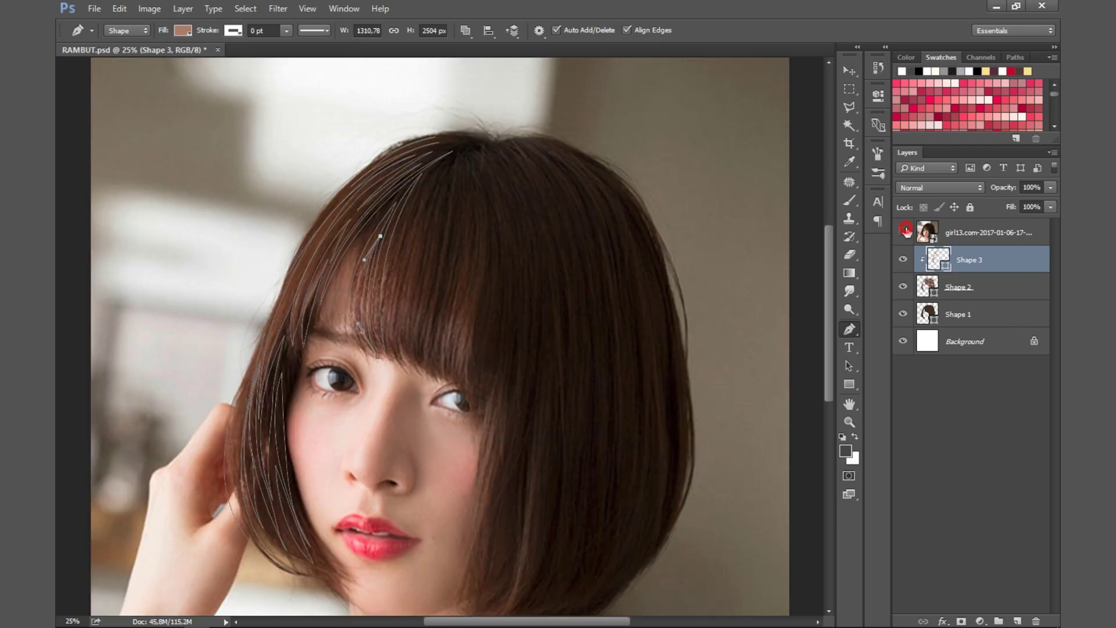
Draw a bang highlight strand from the crown, compare it with the photo, and save.
click(437, 164)
drag(388, 335, 401, 437)
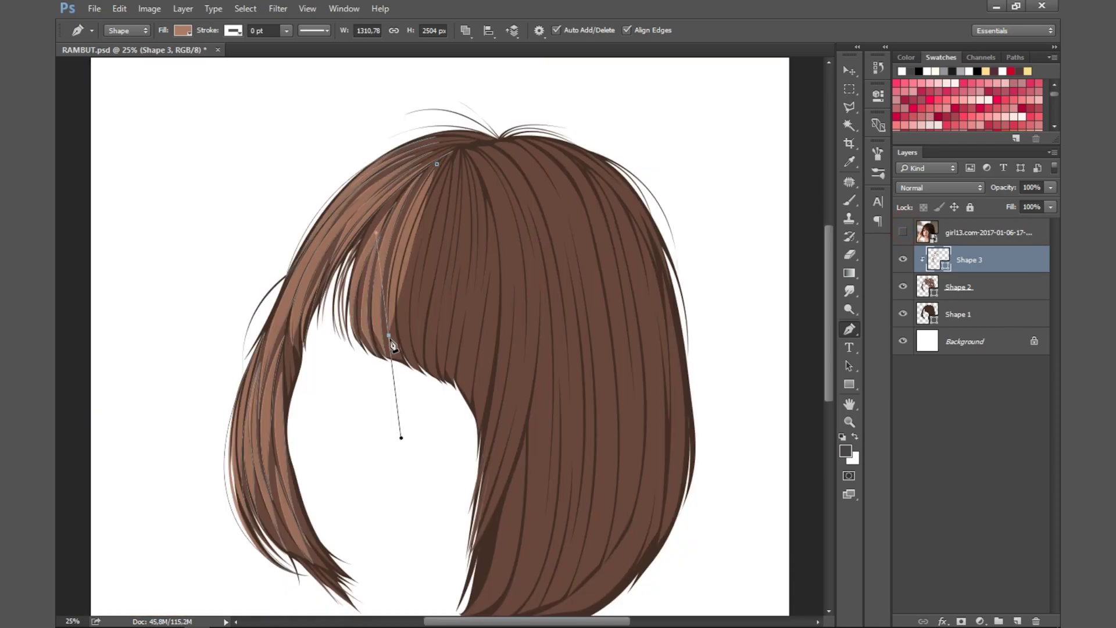
click(381, 235)
click(436, 164)
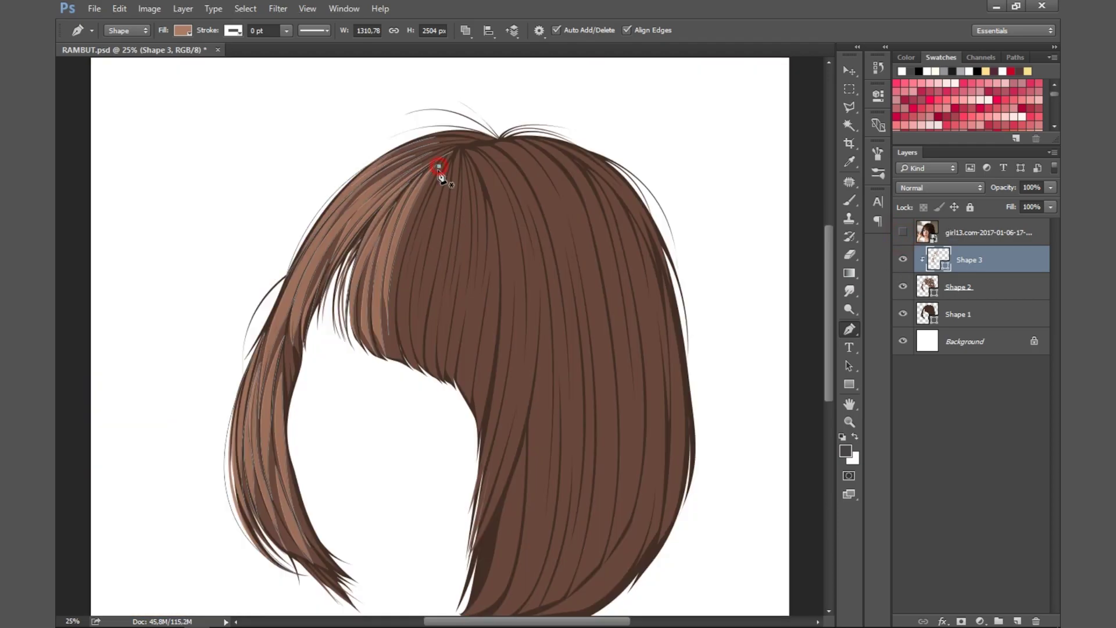
click(902, 232)
click(403, 363)
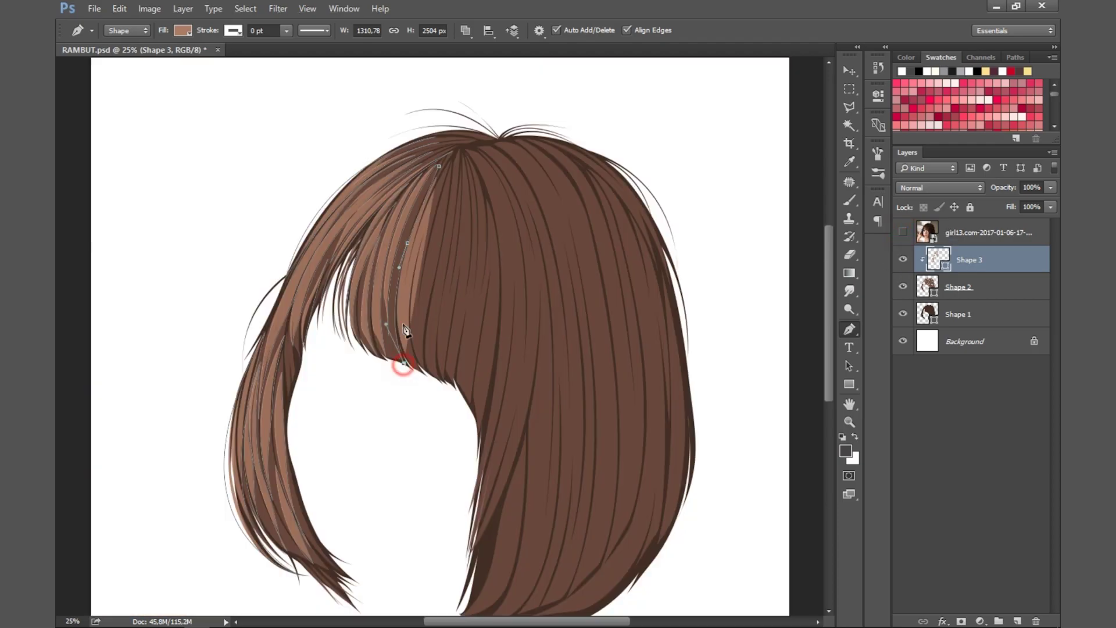
key(ctrl+s)
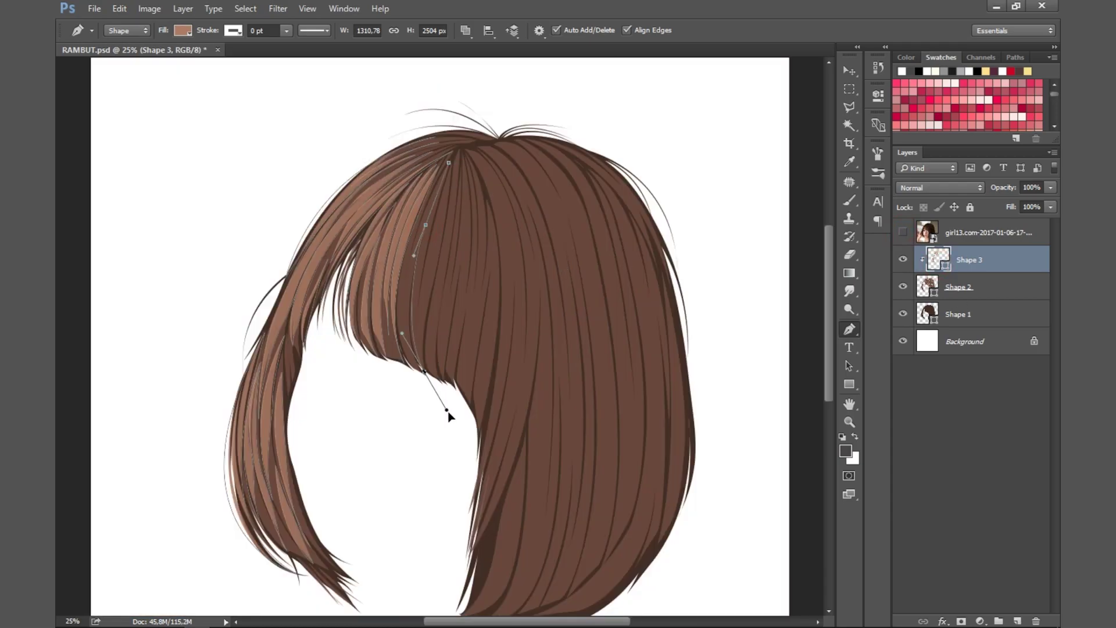
Curve the strand back up to the parting and close it.
alt+click(423, 371)
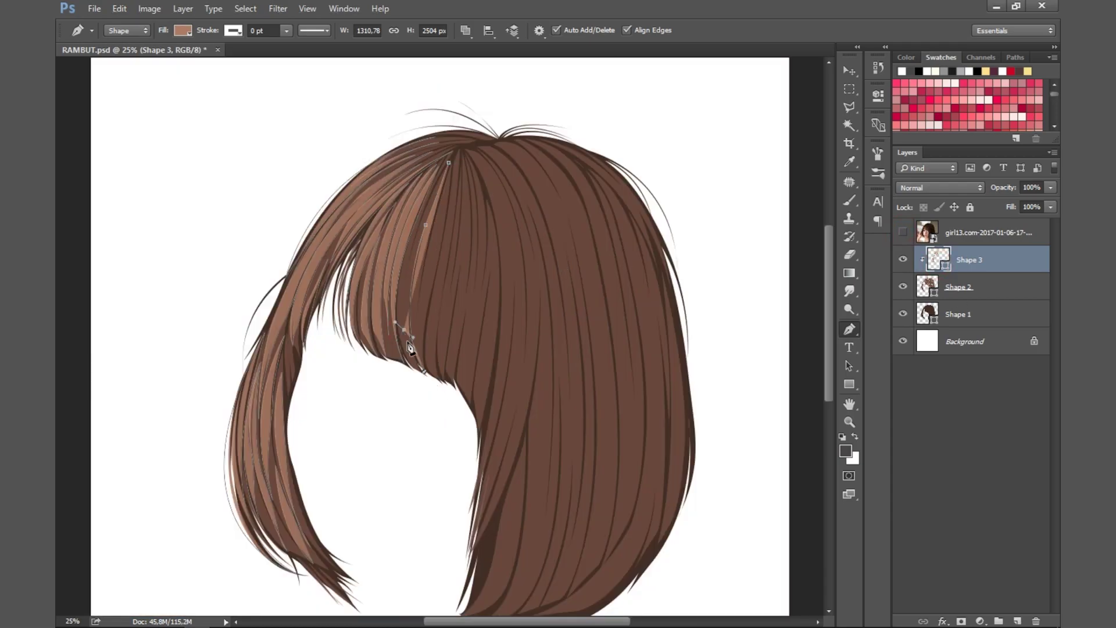
drag(460, 151, 434, 186)
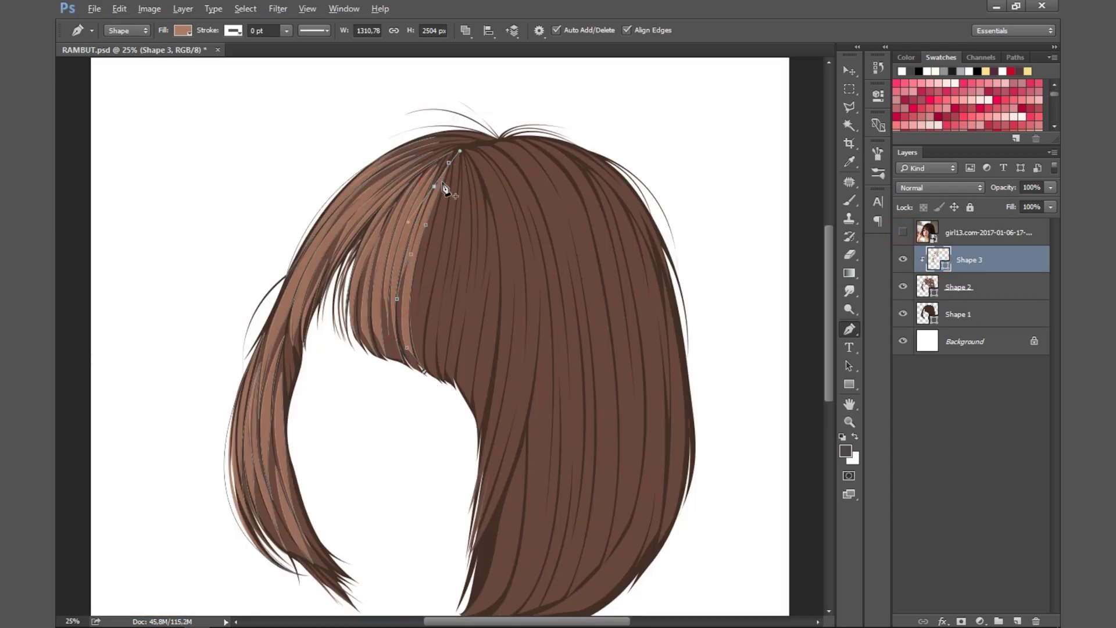
click(448, 164)
key(alt+bracketright)
key(alt+bracketleft)
click(417, 359)
drag(418, 304, 426, 298)
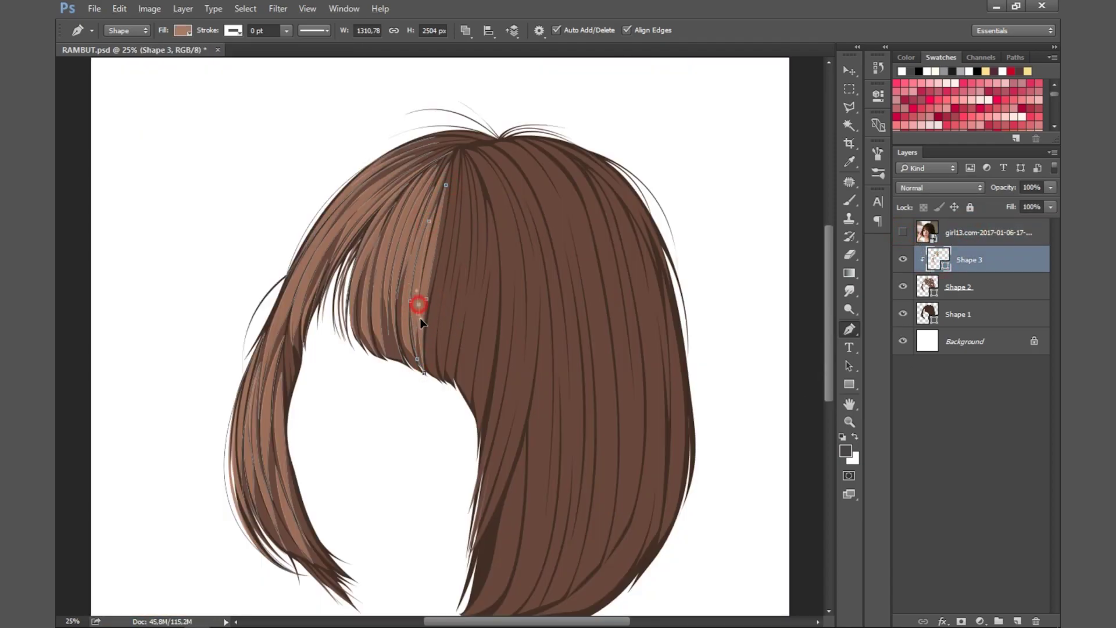
click(445, 185)
key(alt+bracketright)
key(alt+bracketleft)
Start a new highlight strand running from the crown down through the bangs.
scroll(848, 373, down, 3)
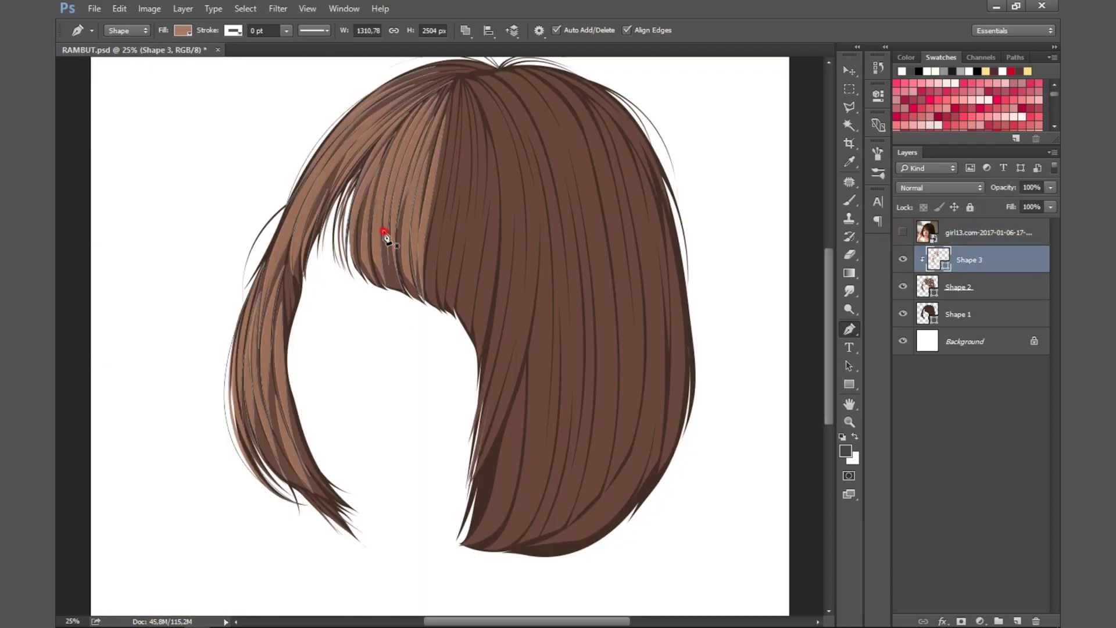
key(alt+bracketright)
scroll(465, 131, up, 2)
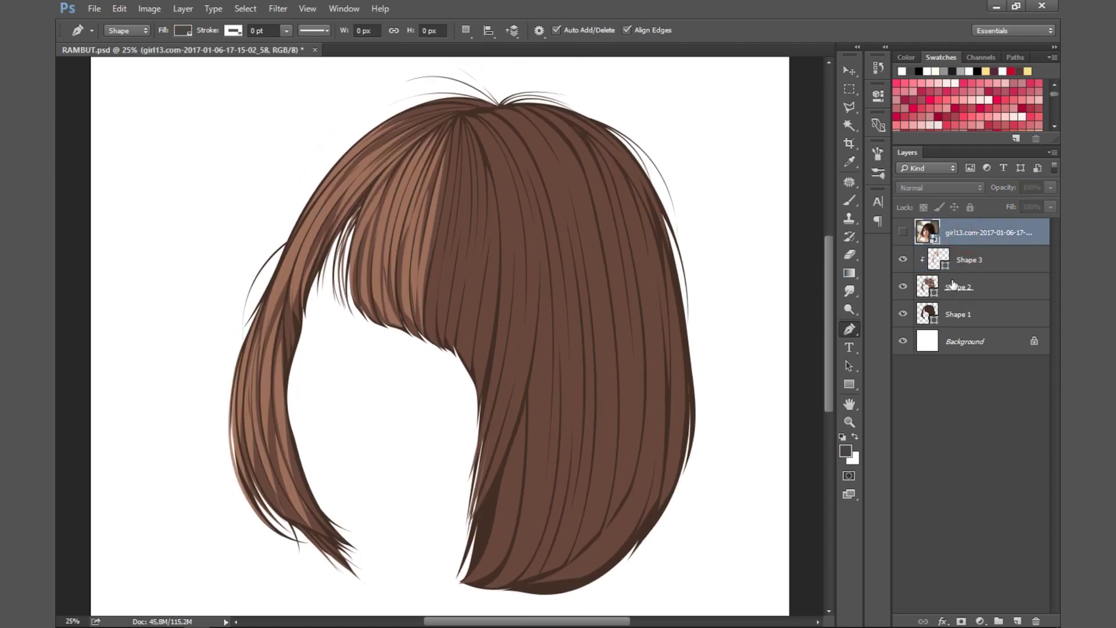
key(alt+bracketleft)
click(432, 335)
click(460, 137)
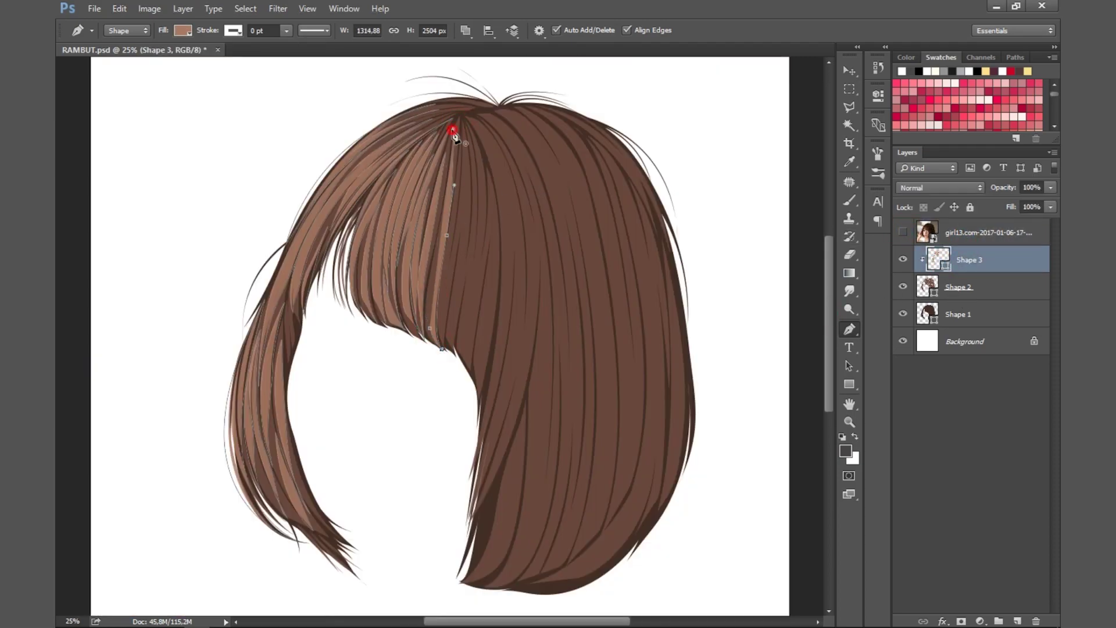
mouse_move(452, 251)
mouse_down()
mouse_move(448, 286)
mouse_move(466, 254)
mouse_up()
drag(443, 347, 461, 308)
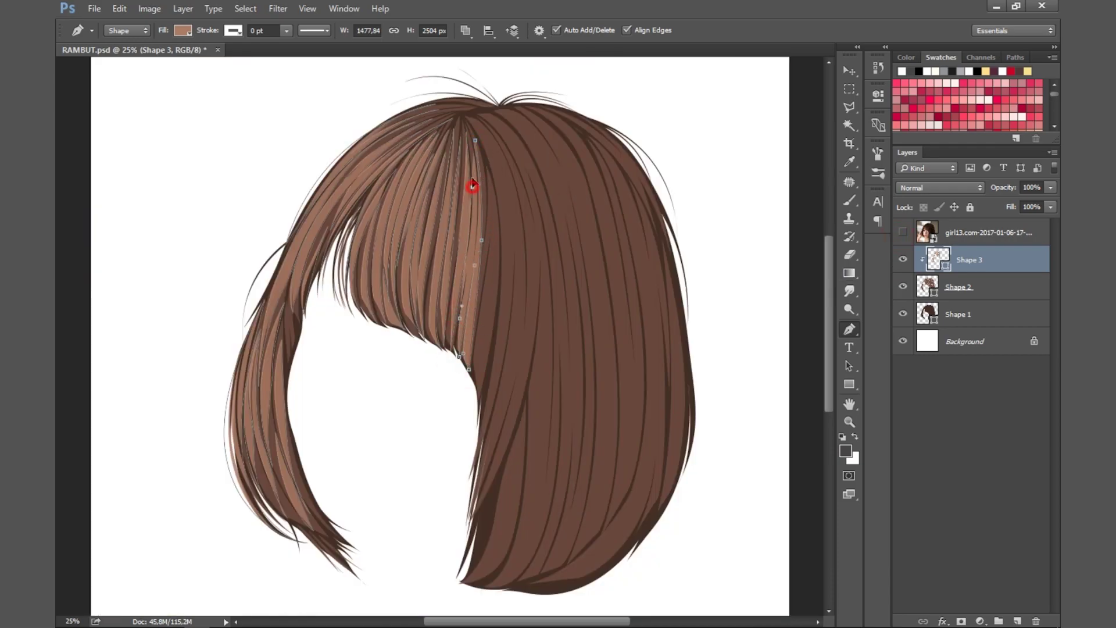
Extend that strand to the bang tip, close it, and compare with the reference photo.
click(982, 232)
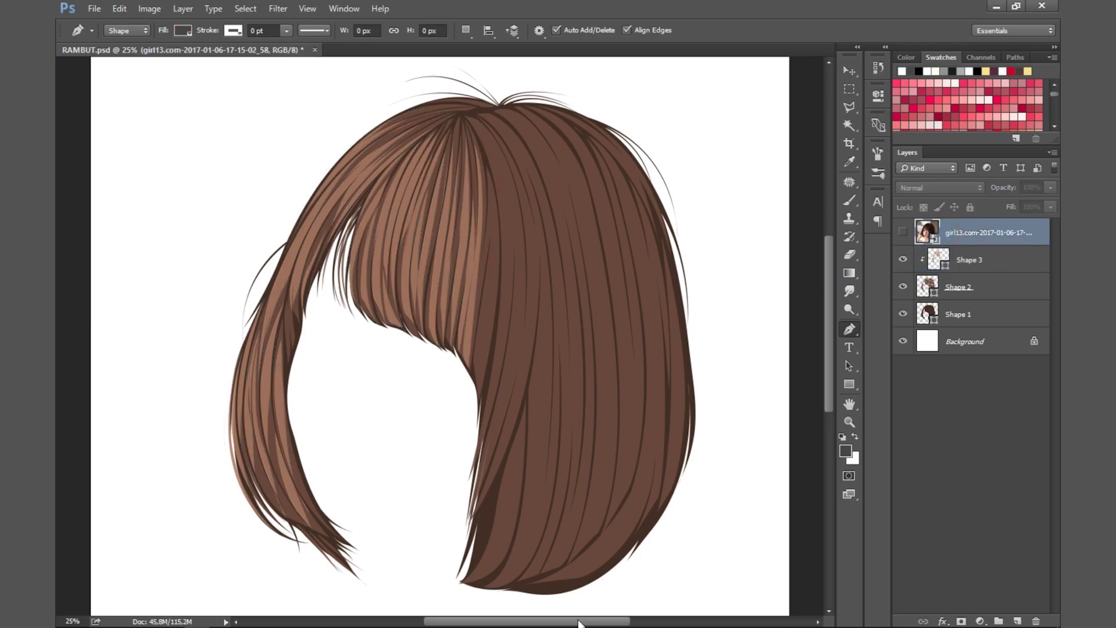
scroll(442, 325, right, 2)
click(903, 231)
click(452, 232)
drag(437, 385, 450, 342)
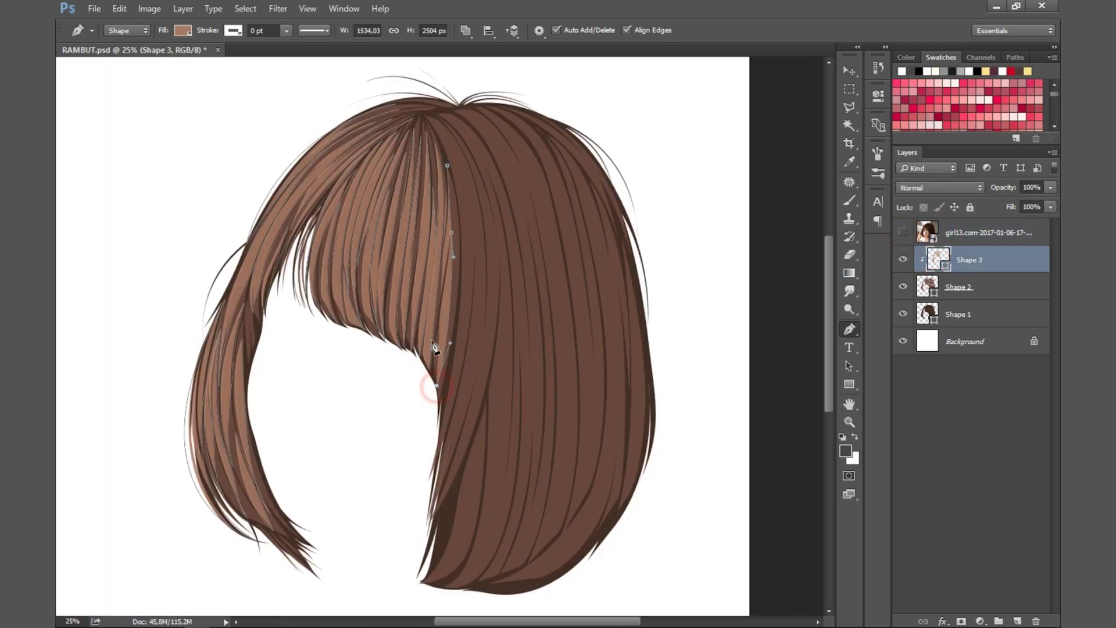
click(426, 118)
click(982, 232)
click(903, 231)
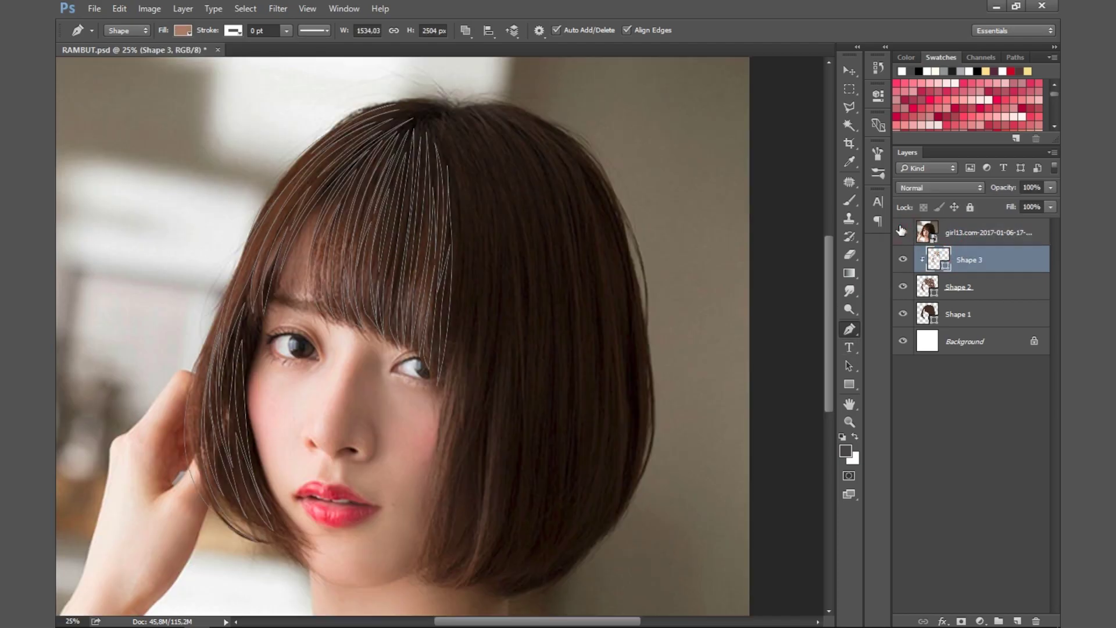
click(951, 250)
Draw a thin tapered strand from the crown past the bangs' right edge.
click(471, 238)
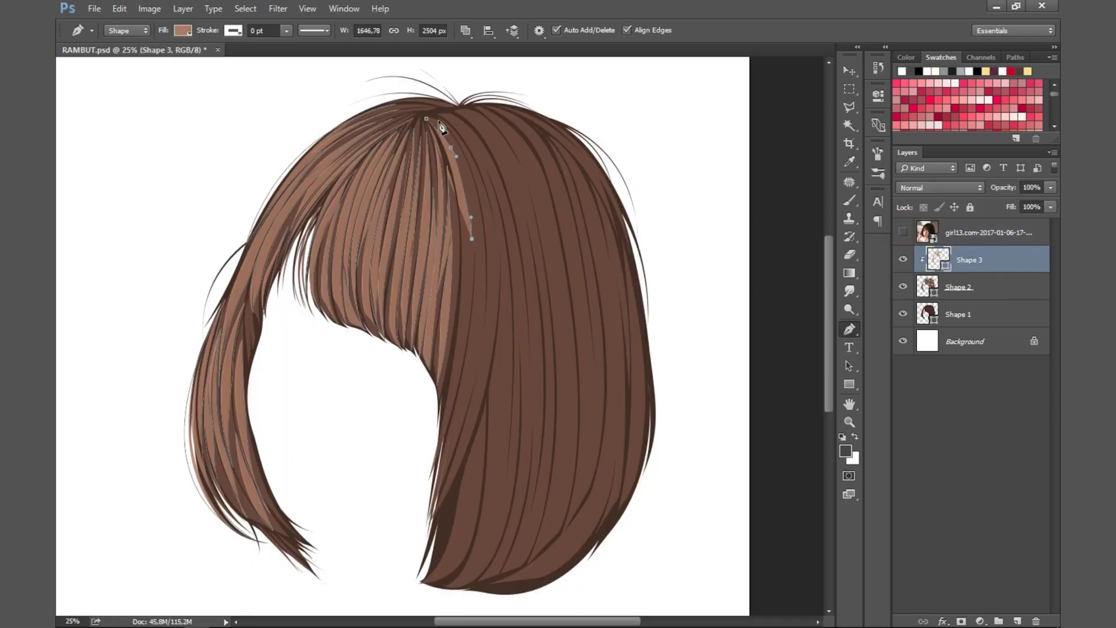
drag(477, 383, 463, 461)
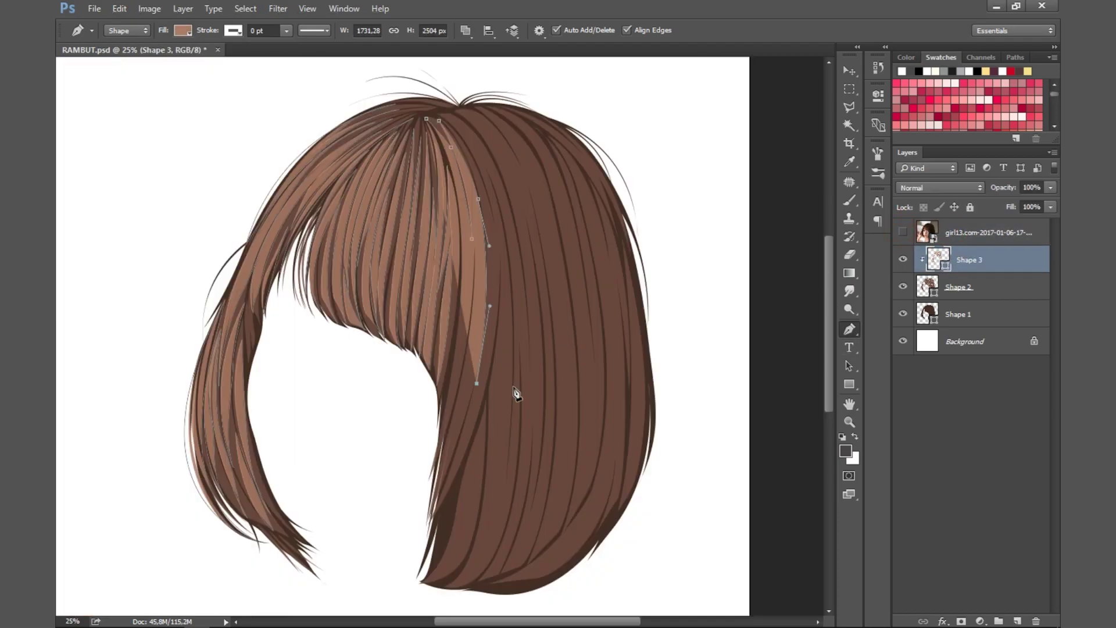
drag(433, 505, 411, 523)
click(448, 429)
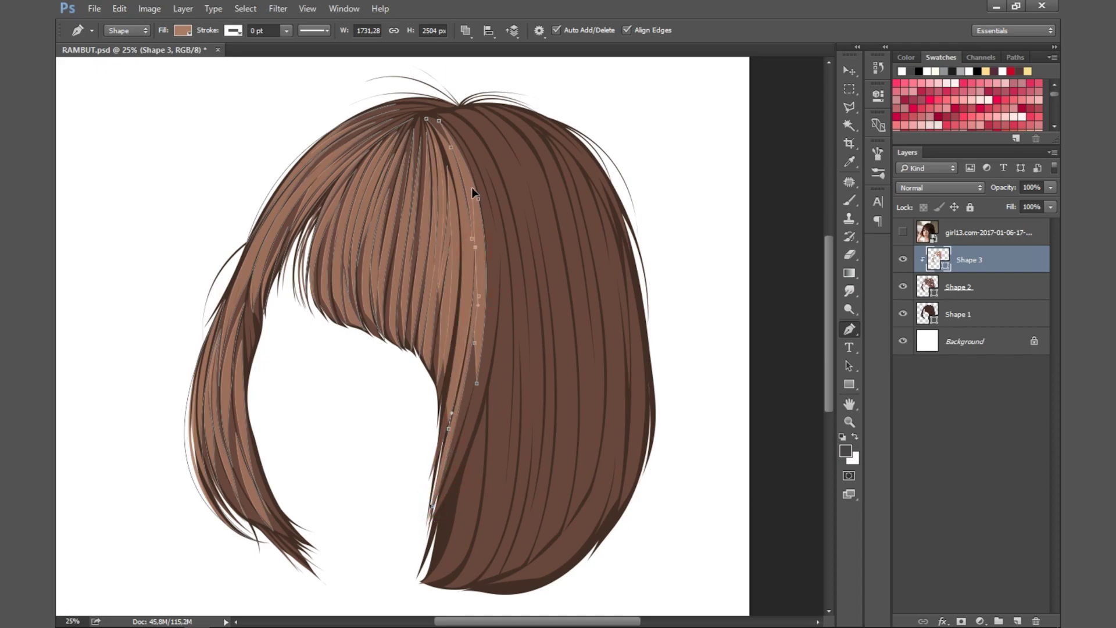
click(463, 339)
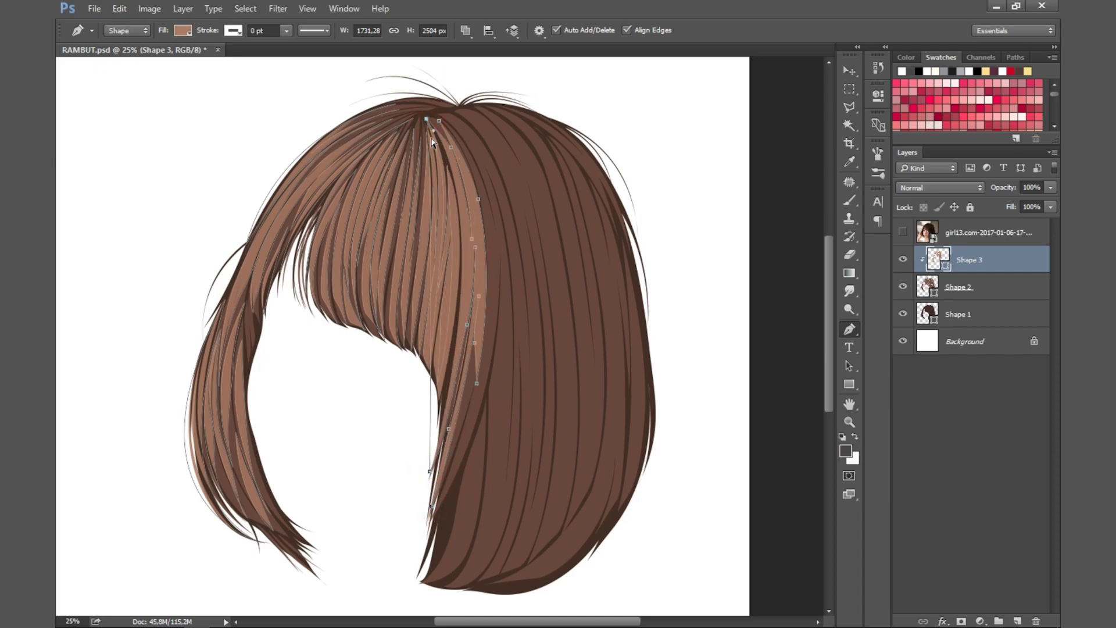
click(426, 120)
click(988, 233)
click(902, 232)
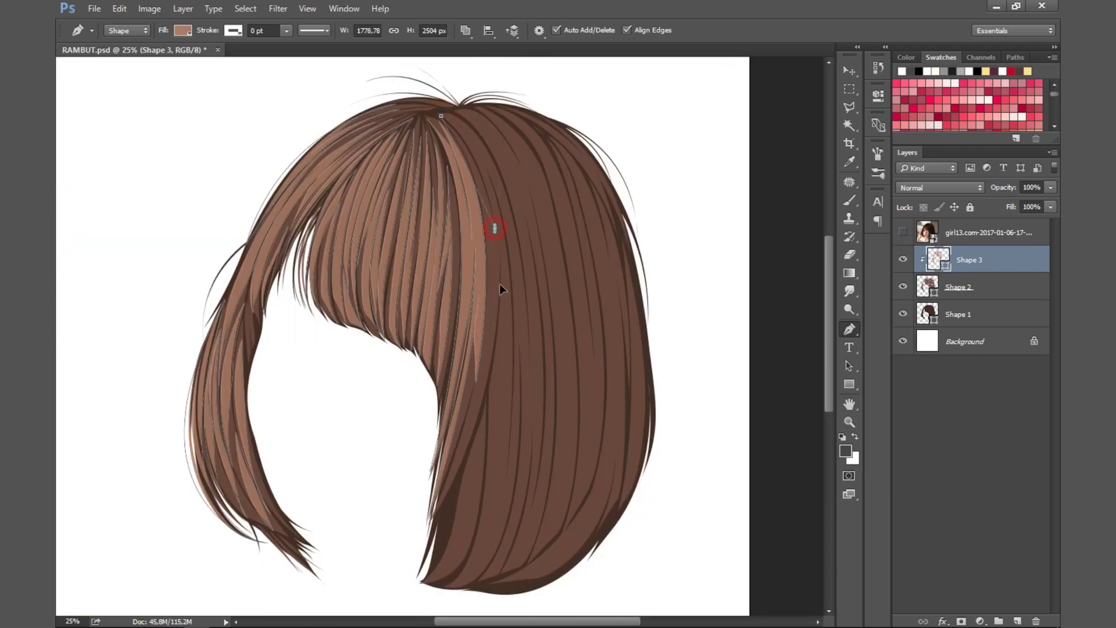
Draw a highlight strand from the crown curving down the right side.
click(487, 178)
mouse_move(436, 513)
mouse_down()
mouse_move(540, 244)
mouse_move(560, 237)
mouse_up()
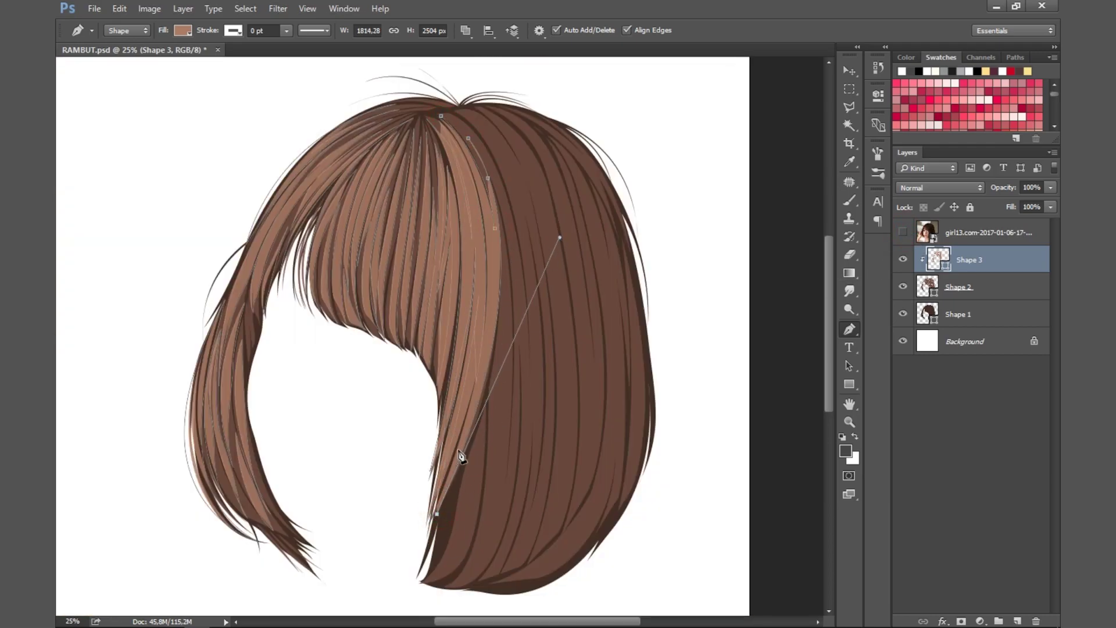
click(442, 116)
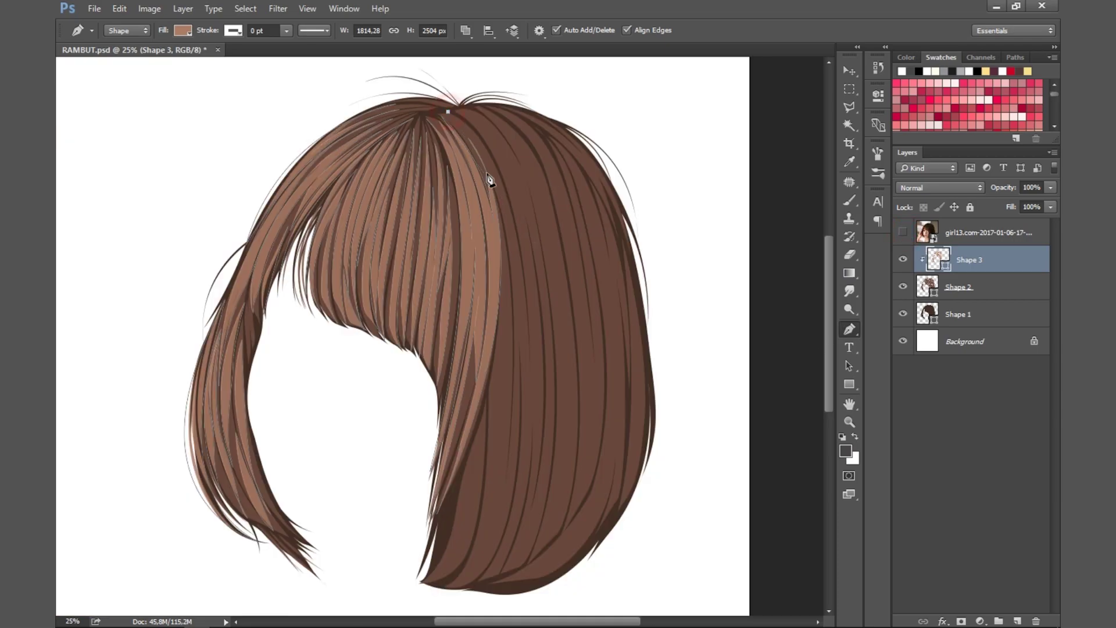
drag(488, 166, 498, 203)
scroll(539, 441, down, 1)
drag(518, 432, 512, 472)
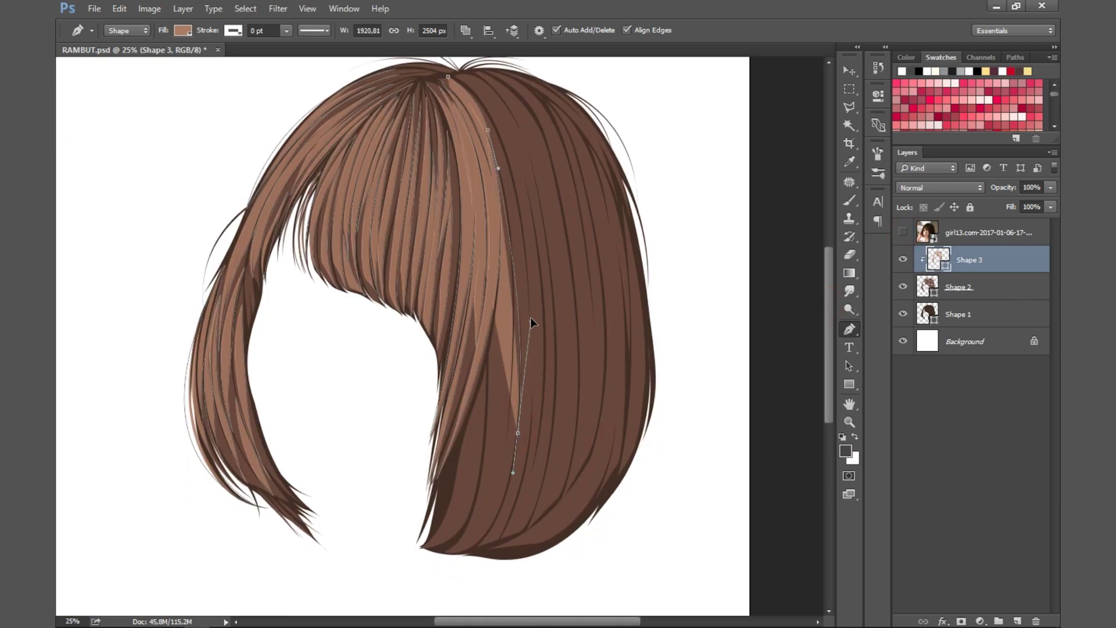
Draw a strand reaching the hair bottom on the right and reshape its curve.
drag(532, 323, 532, 306)
mouse_move(476, 548)
mouse_down()
mouse_move(520, 500)
mouse_move(525, 512)
mouse_up()
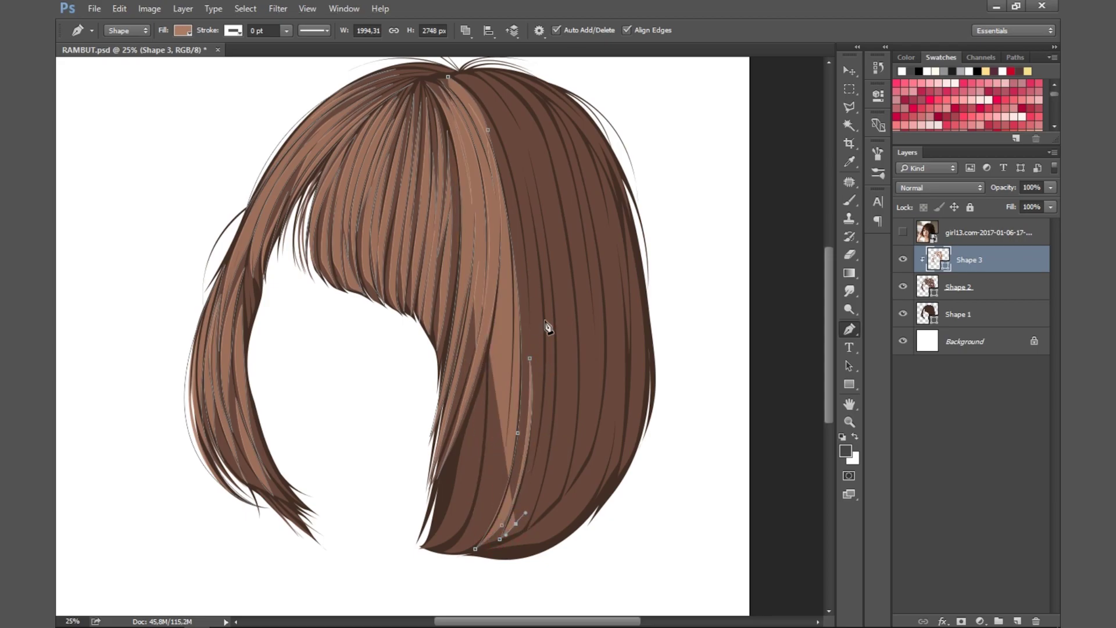
drag(514, 134, 576, 356)
scroll(526, 241, up, 3)
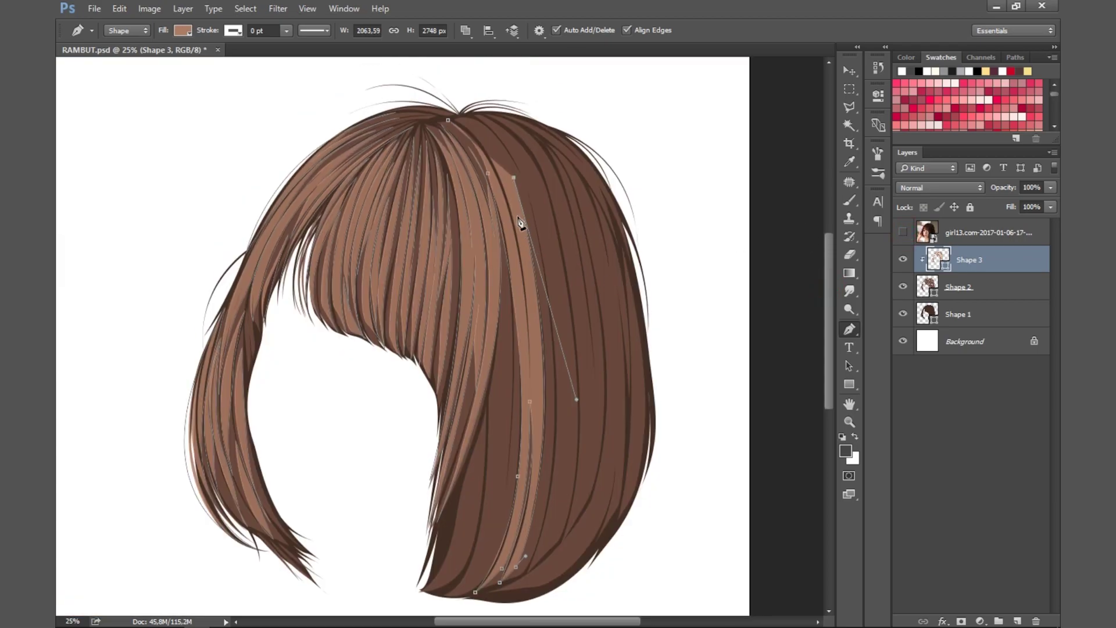
drag(576, 399, 529, 382)
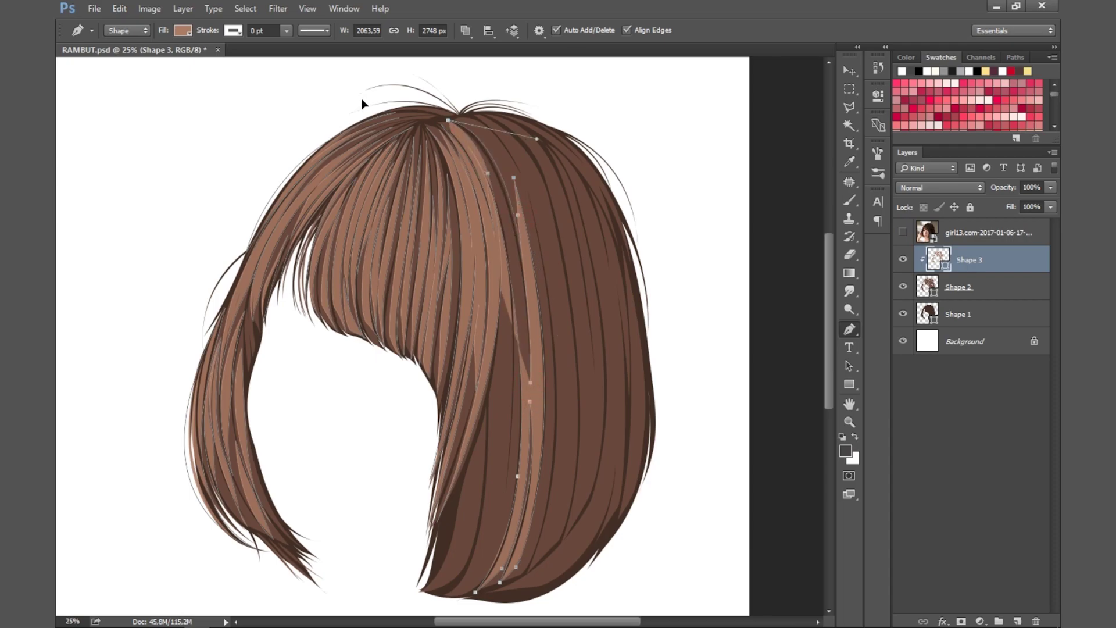
click(982, 233)
click(917, 248)
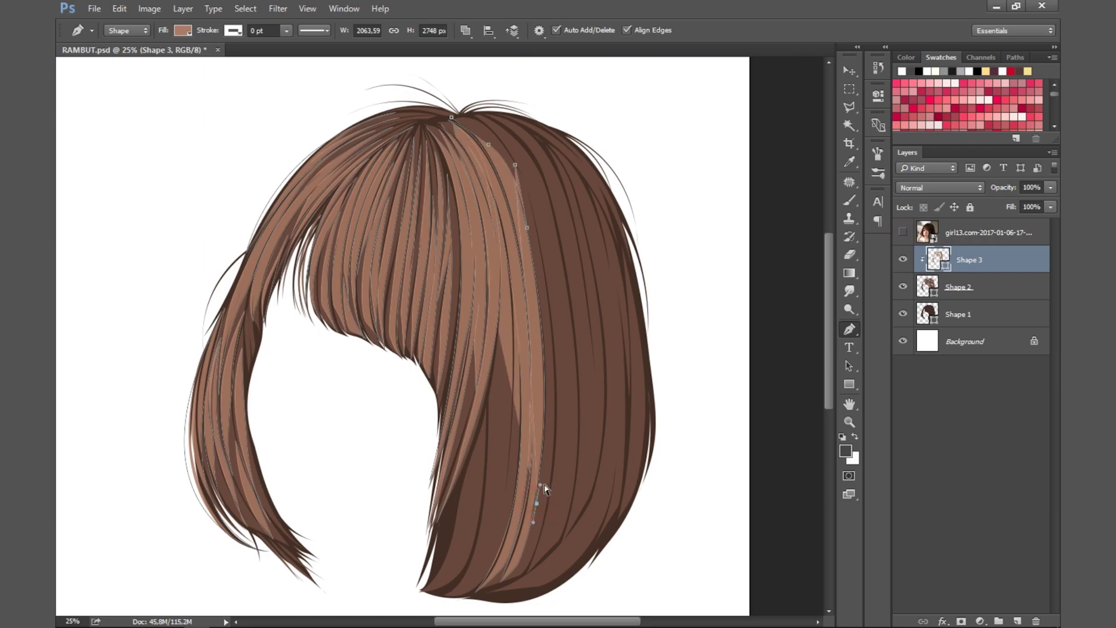
Draw a long strand from the bob's lower tip up to the crown, then save.
click(522, 573)
drag(529, 190, 521, 164)
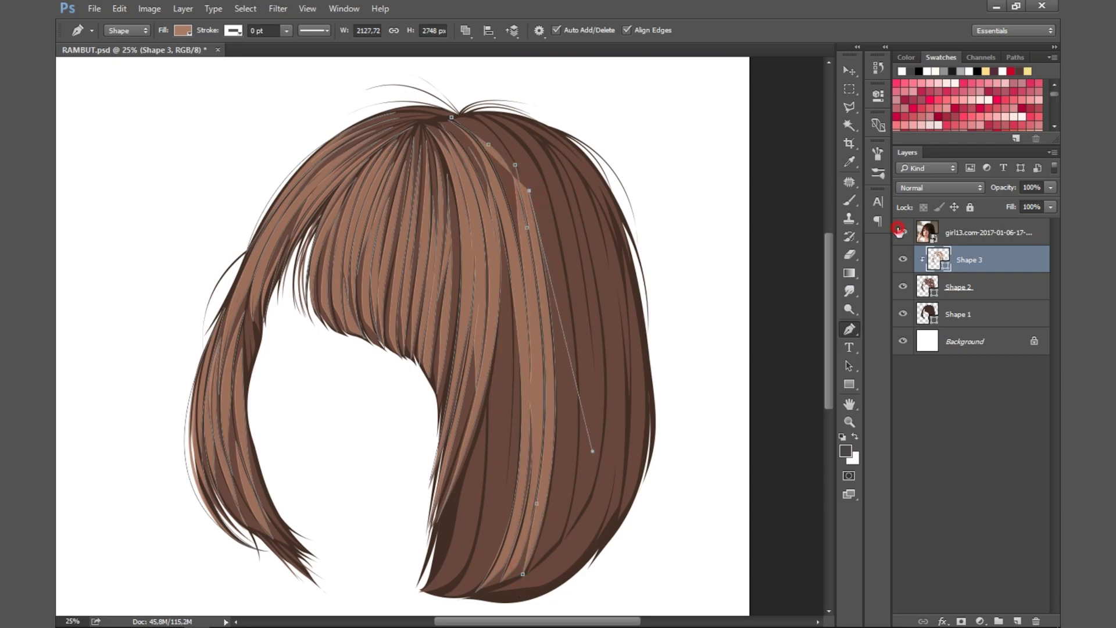
click(553, 307)
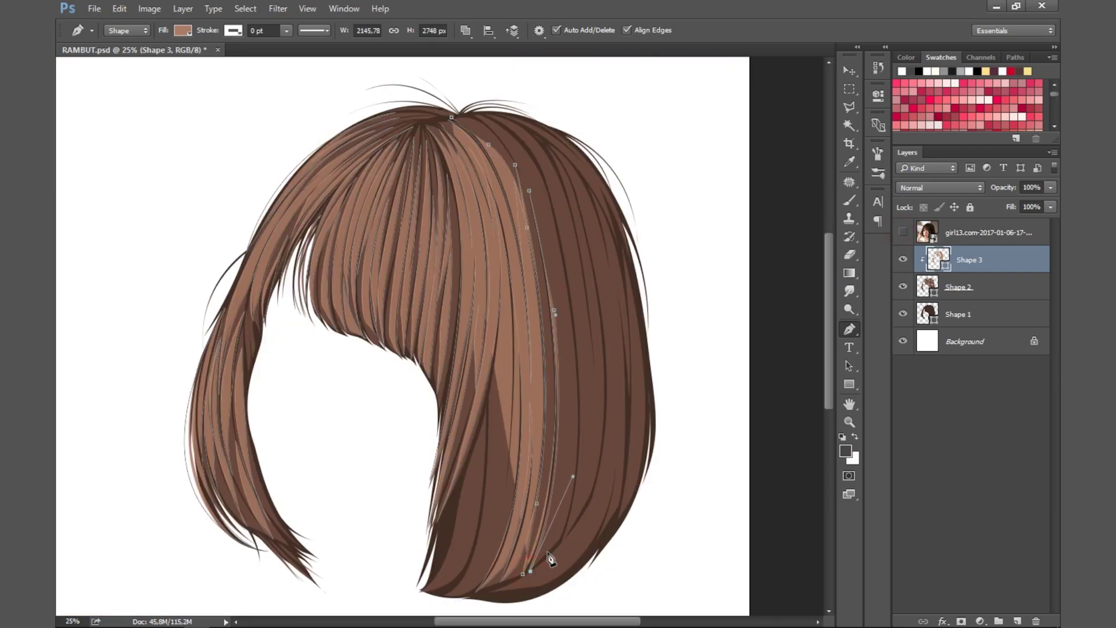
click(550, 253)
drag(549, 552, 588, 410)
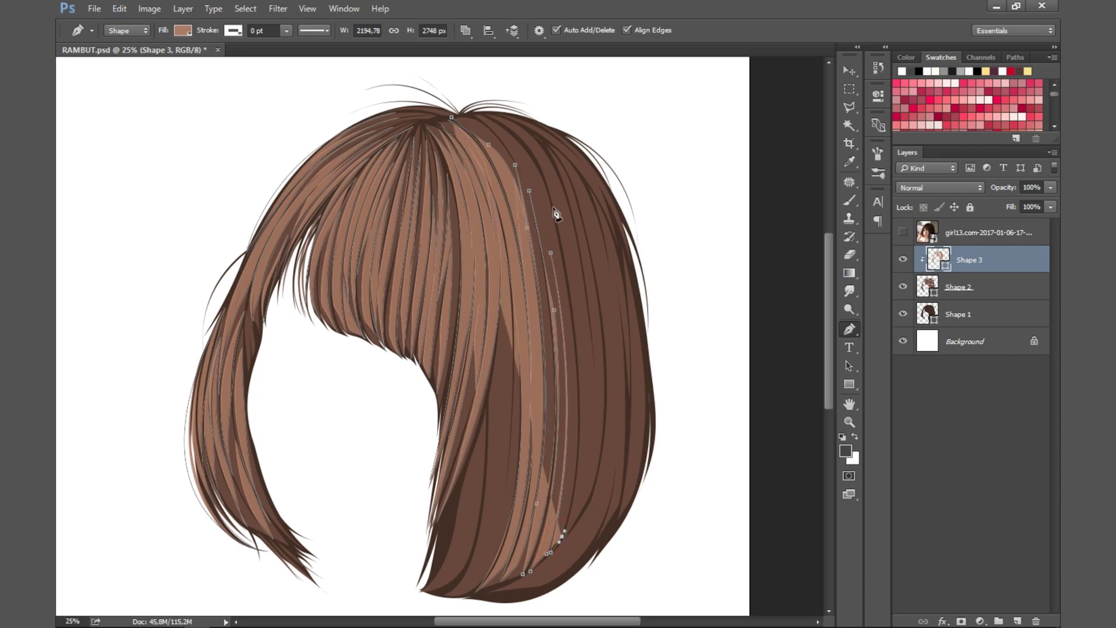
click(903, 231)
click(552, 250)
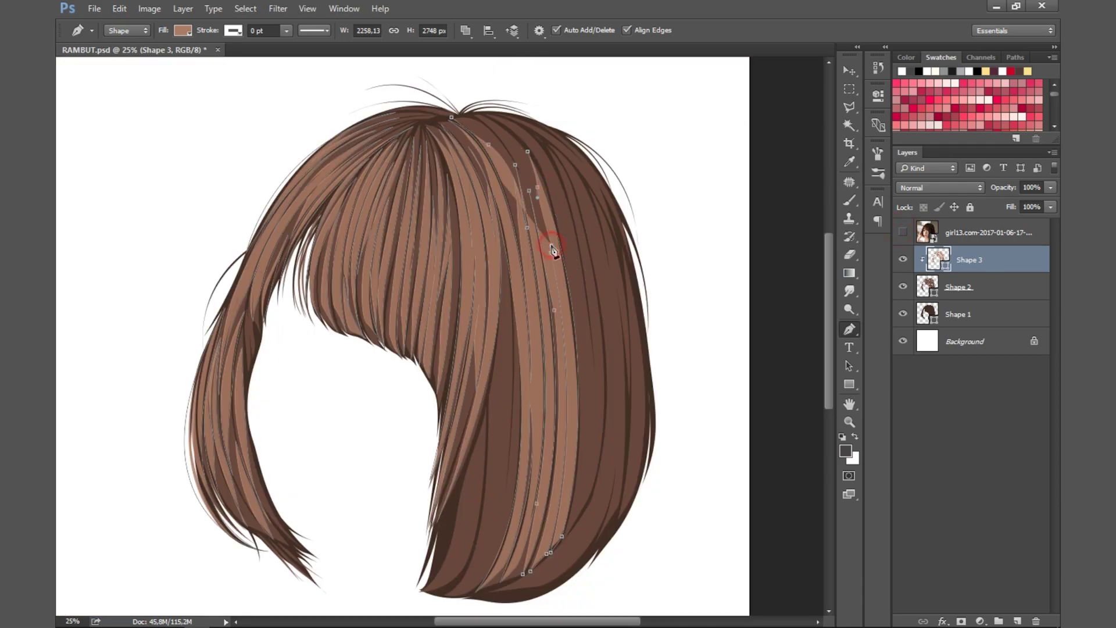
click(467, 109)
click(521, 181)
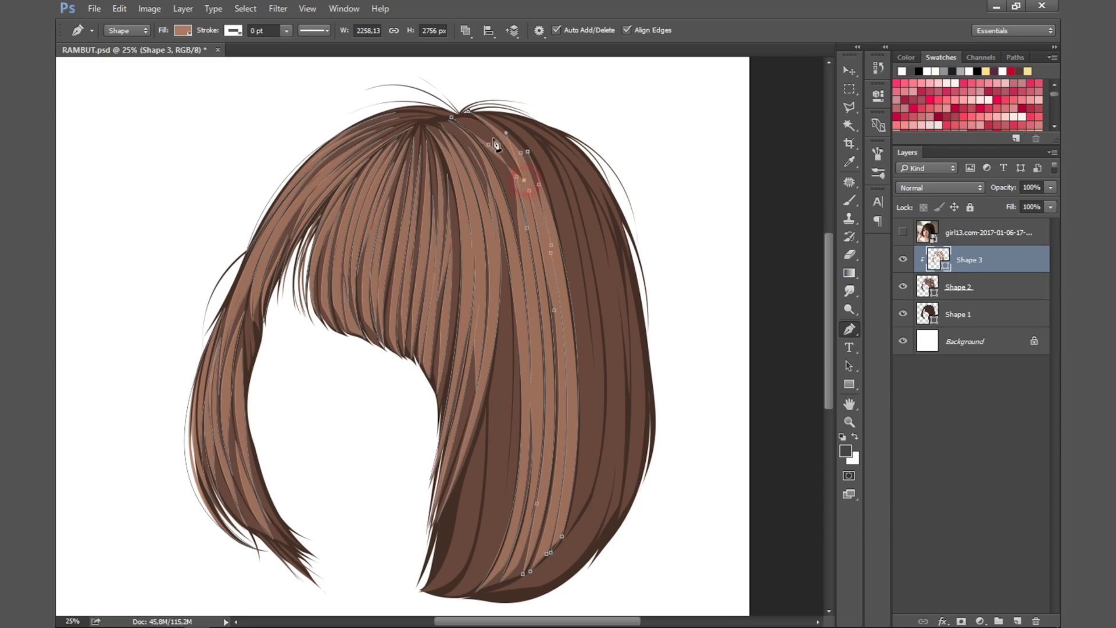
key(ctrl+s)
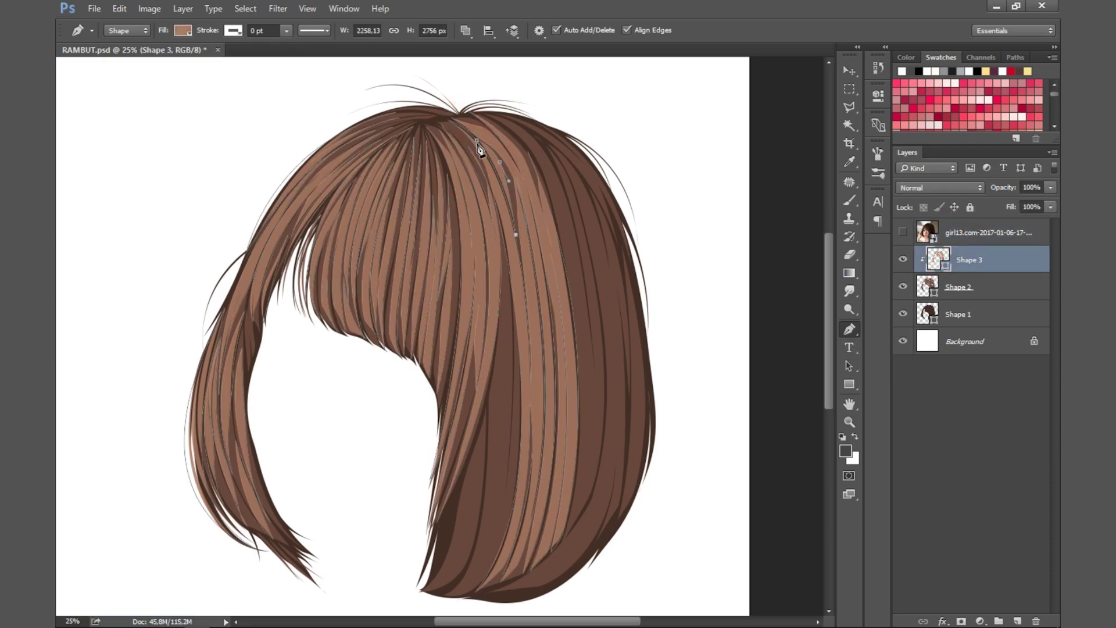
scroll(494, 186, down, 1)
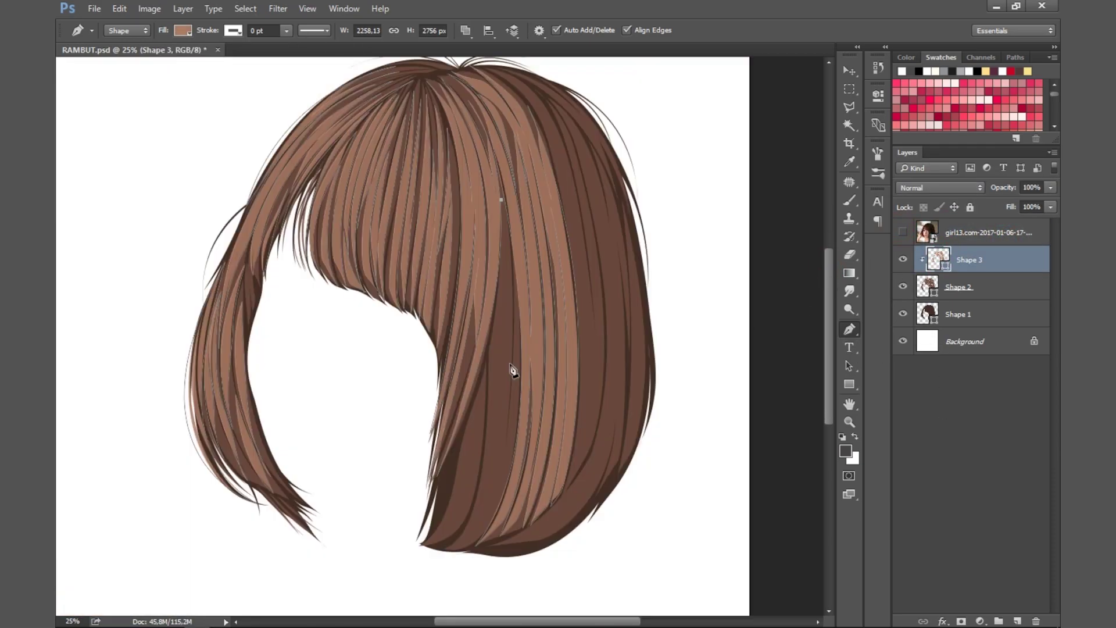
Draw and close a light highlight strand down the right side of the bob on Shape 3.
click(501, 462)
click(503, 412)
click(489, 514)
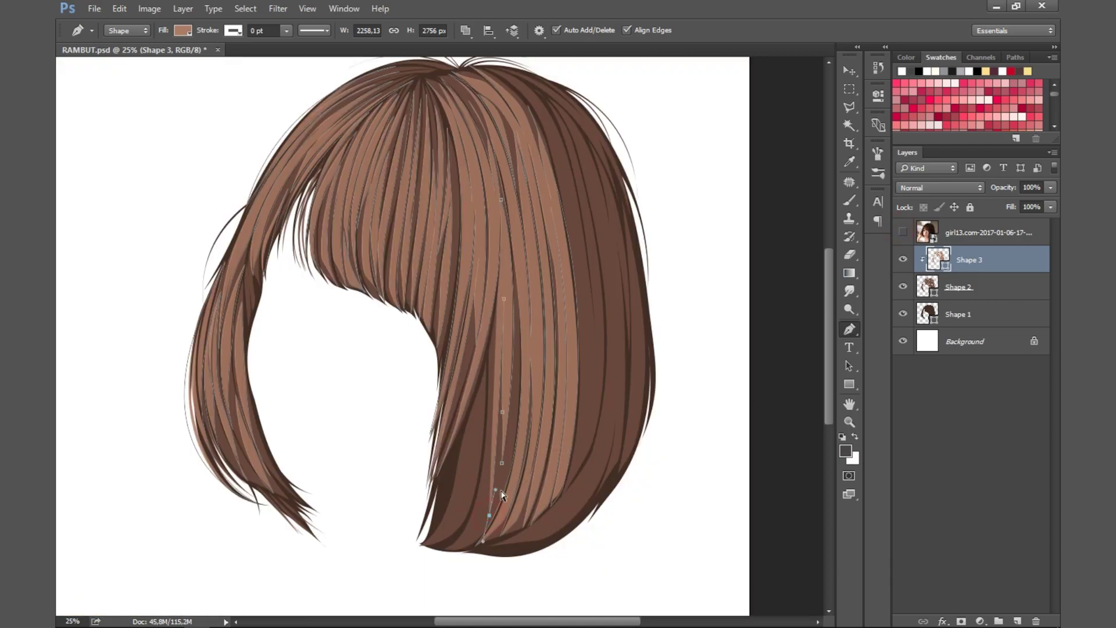
click(484, 541)
click(447, 548)
drag(487, 271, 494, 356)
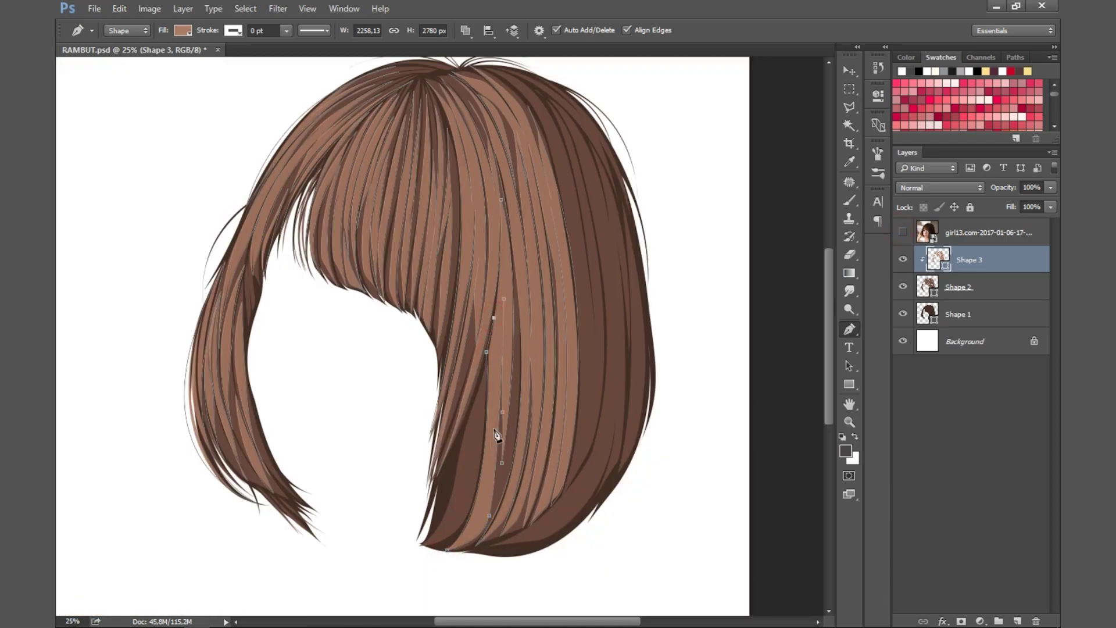
click(502, 201)
click(903, 232)
Draw a second right-side highlight strand toward the hair tips, checking against the reference photo.
click(468, 449)
click(425, 546)
click(467, 515)
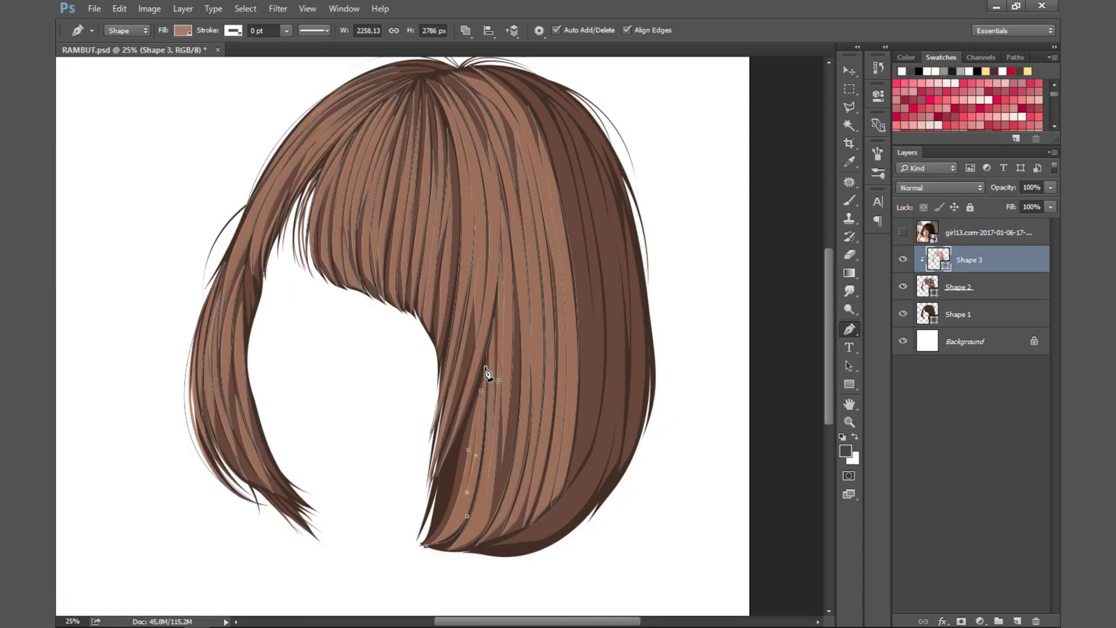
click(969, 233)
scroll(830, 359, up, 3)
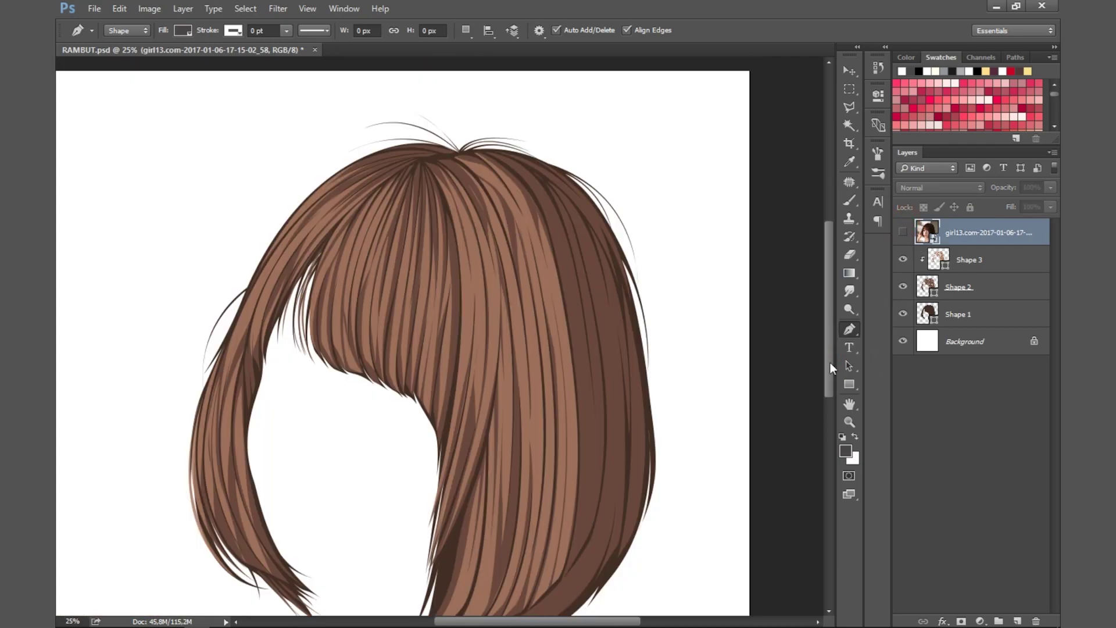
click(965, 260)
click(903, 232)
click(485, 153)
Draw a curved highlight strand from the crown down the right side, then zoom out to check.
click(563, 290)
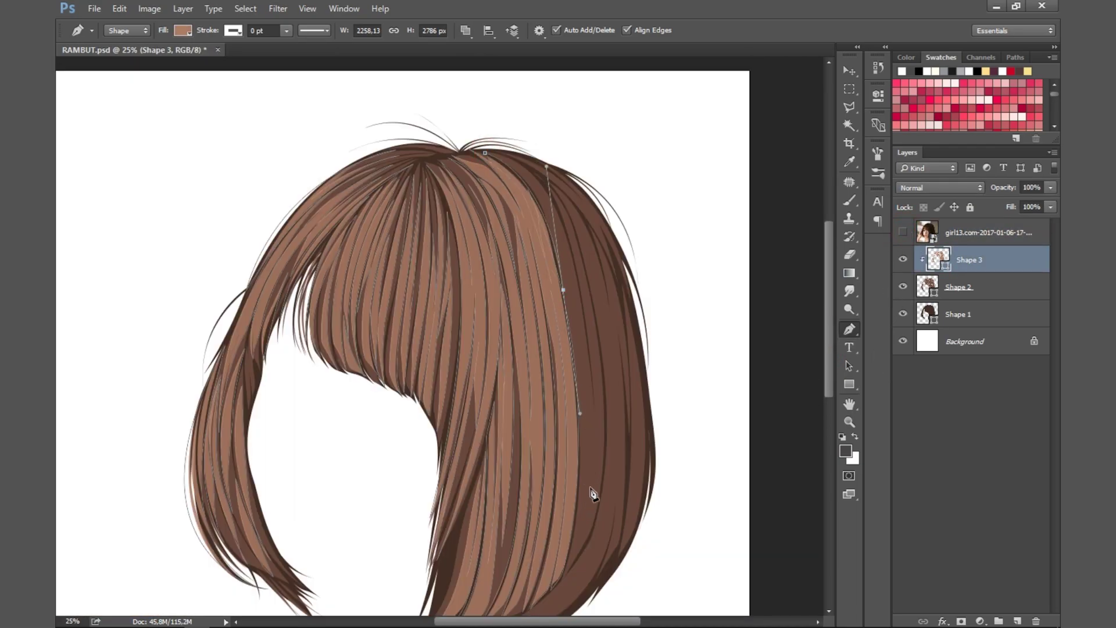
drag(589, 473, 588, 492)
click(574, 295)
click(579, 554)
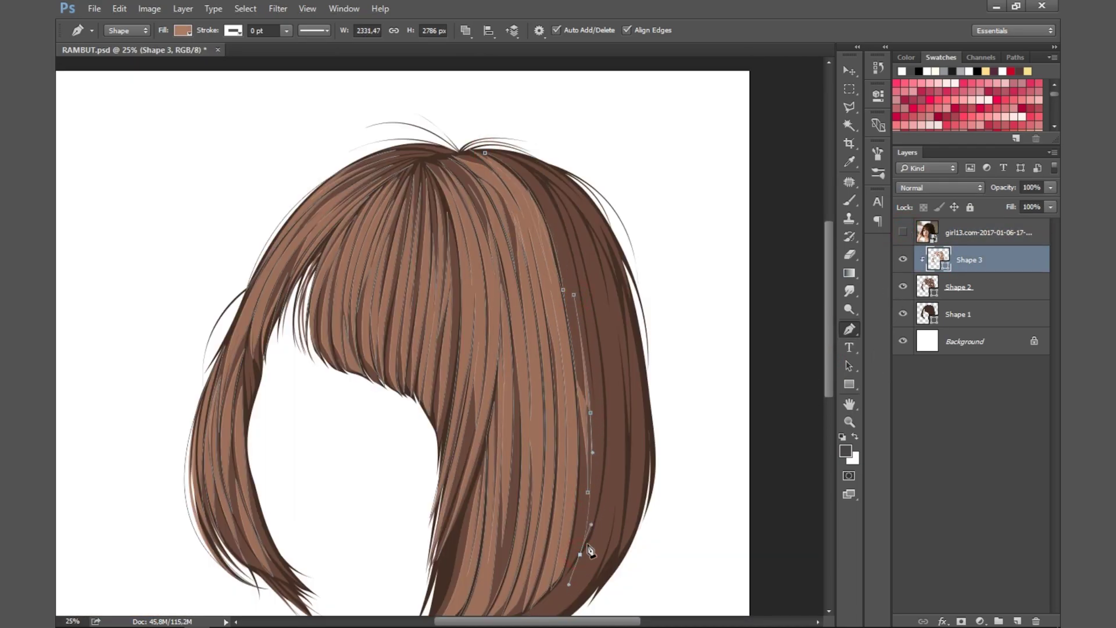
click(556, 198)
scroll(558, 254, up, 2)
click(573, 304)
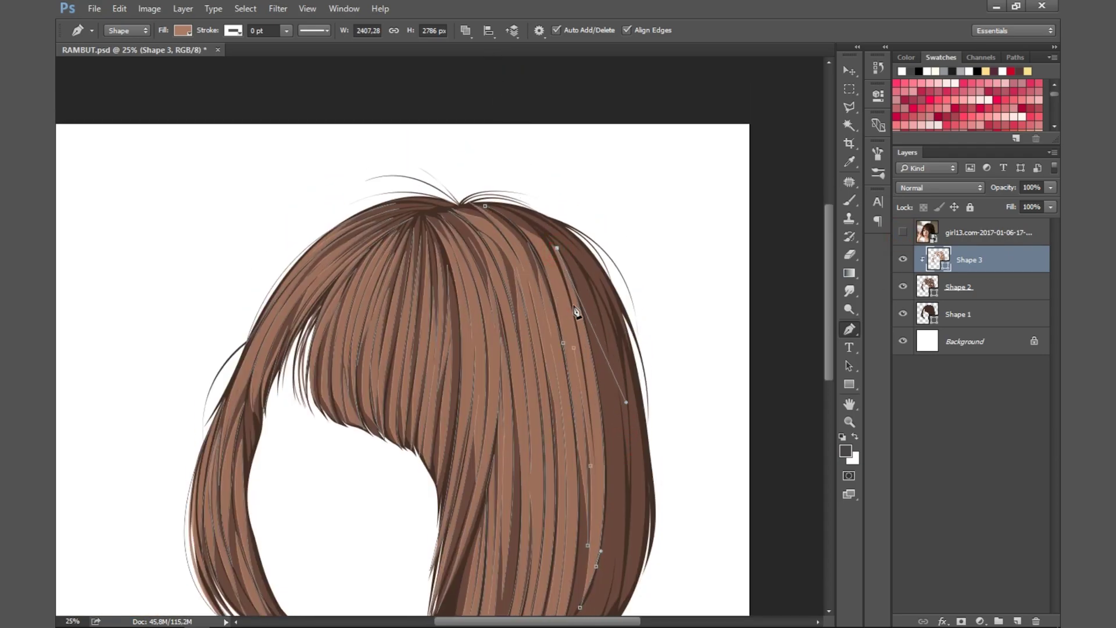
drag(531, 224, 476, 149)
drag(548, 277, 555, 272)
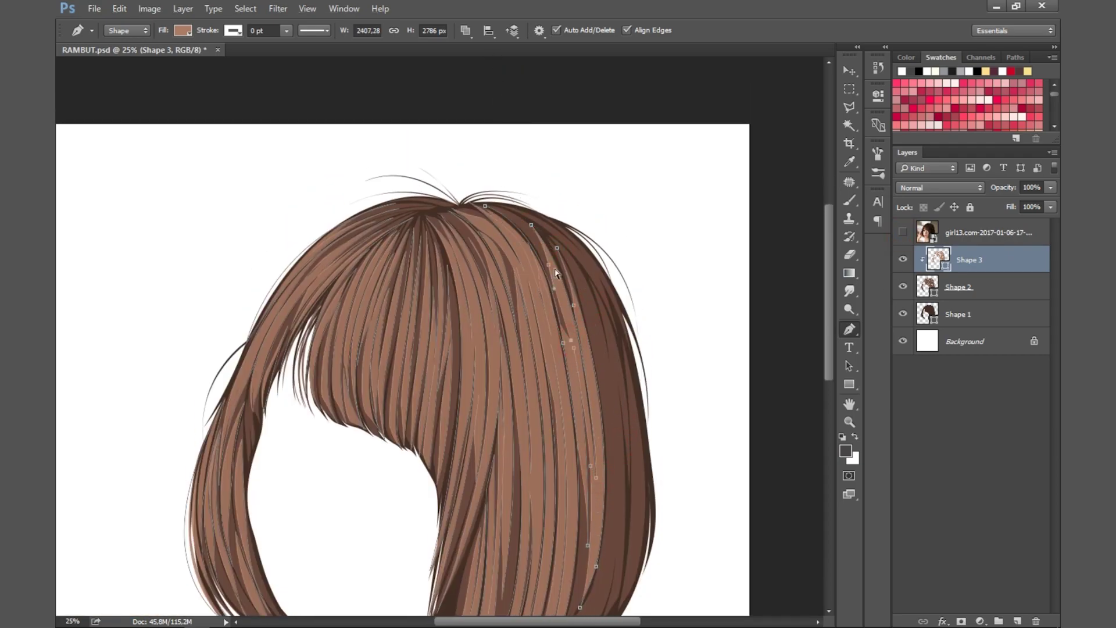
key(Return)
key(ctrl+minus)
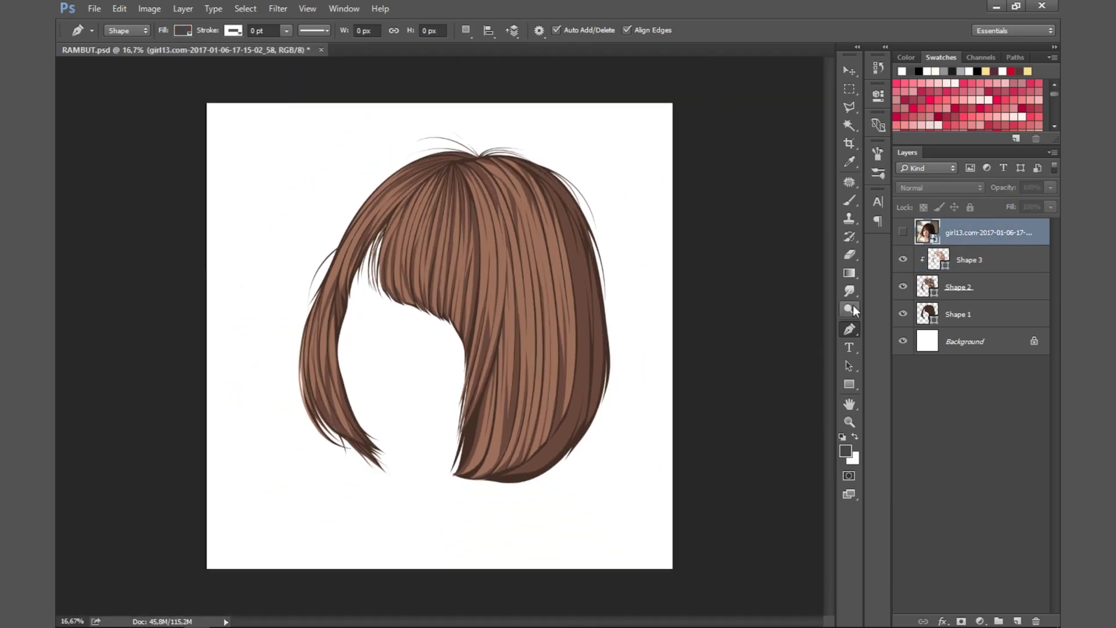
key(ctrl+plus)
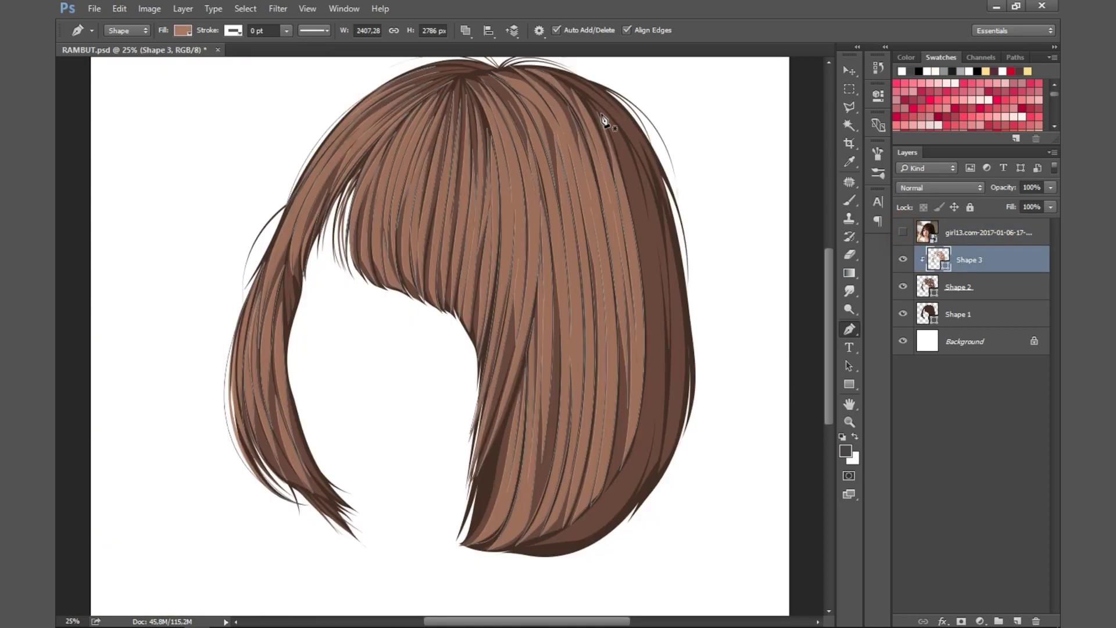
Start a long highlight strand at the top right, curving down the outer right edge.
click(587, 103)
click(645, 236)
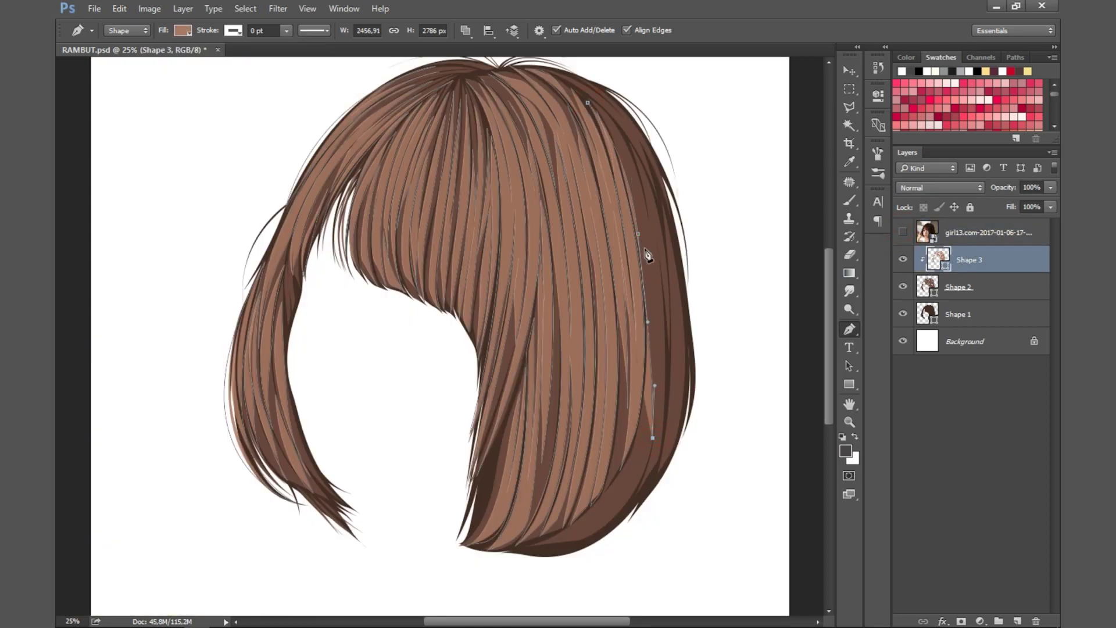
drag(656, 441, 656, 455)
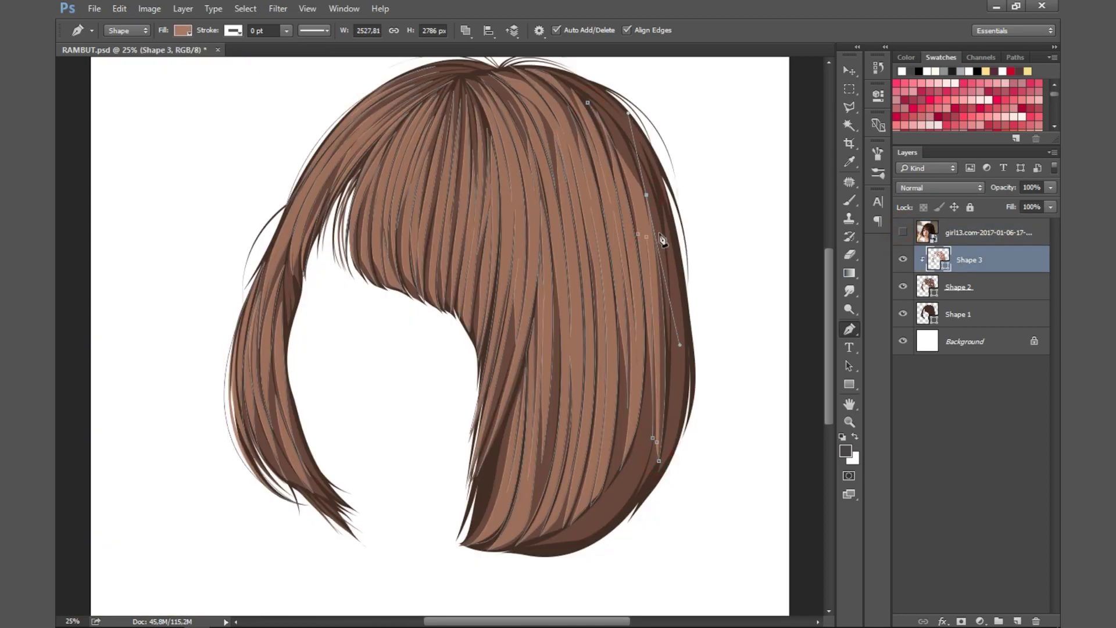
click(652, 263)
ctrl+click(642, 221)
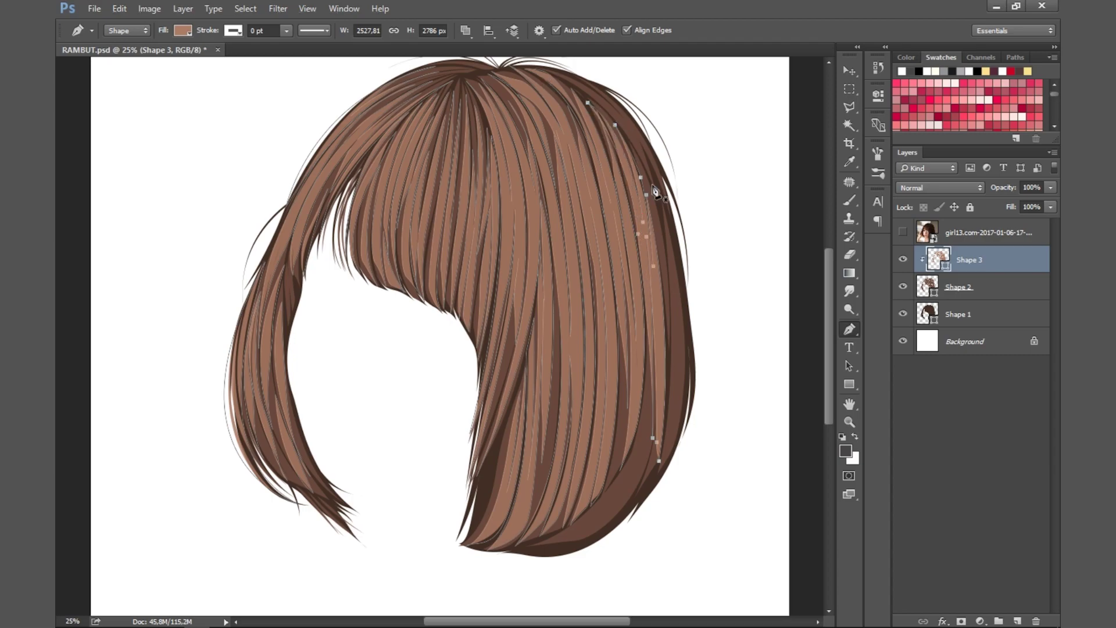
drag(639, 177, 661, 169)
Add anchors near the crown and along the right edge to shape the strand.
scroll(590, 86, up, 1)
click(576, 86)
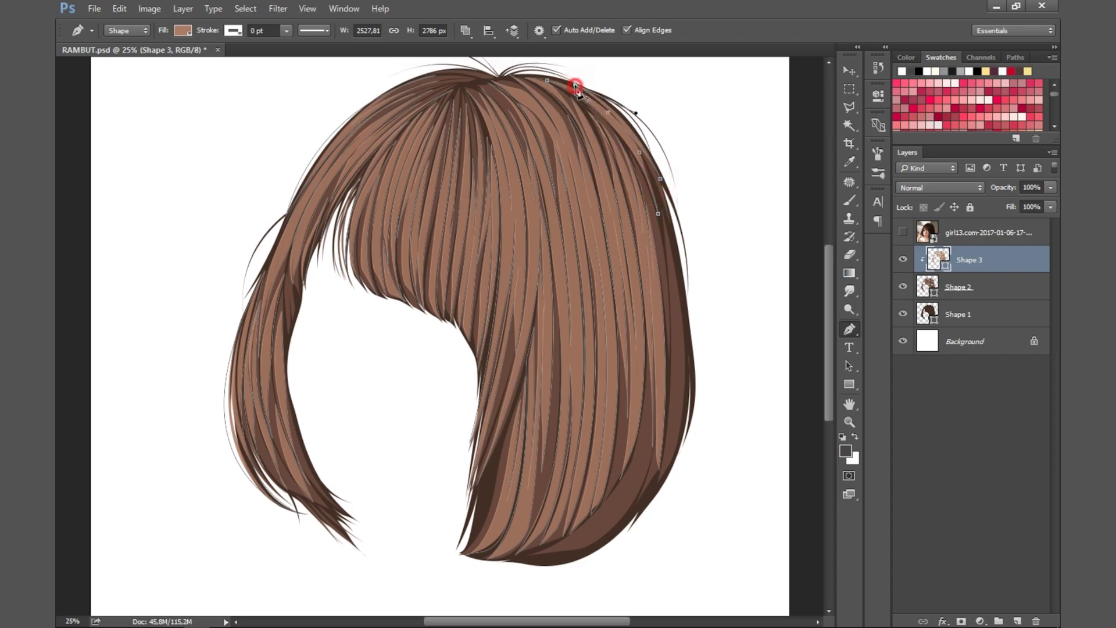
click(667, 358)
click(654, 251)
click(633, 157)
scroll(633, 157, down, 3)
Compare with the reference photo, then close the right-edge strand path and check the whole hair.
click(902, 231)
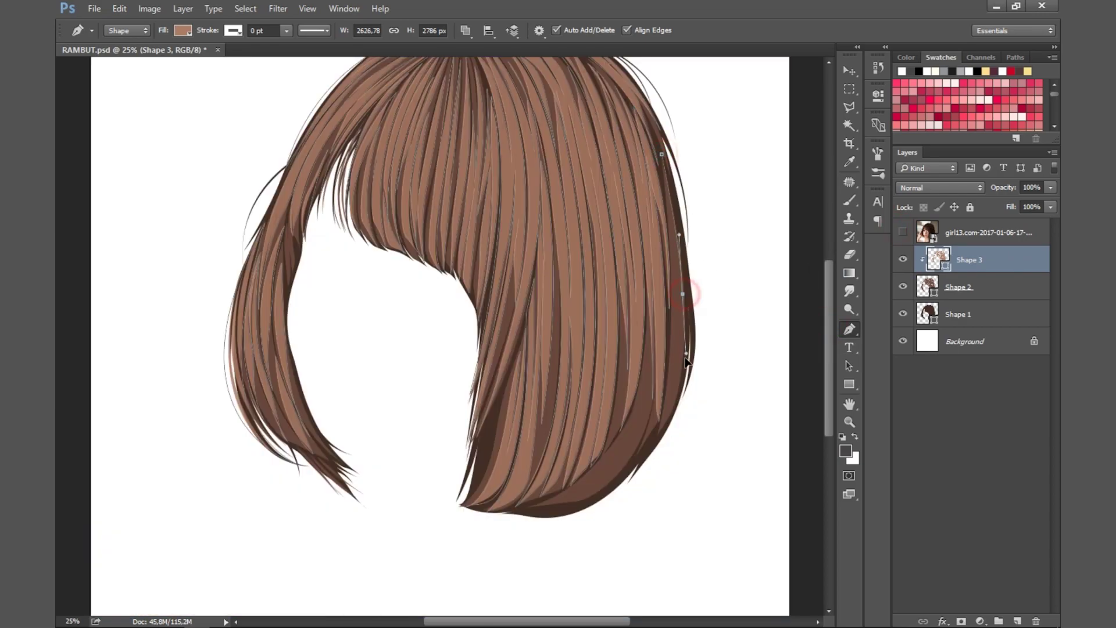
click(972, 232)
scroll(813, 347, down, 3)
scroll(830, 348, up, 3)
click(957, 286)
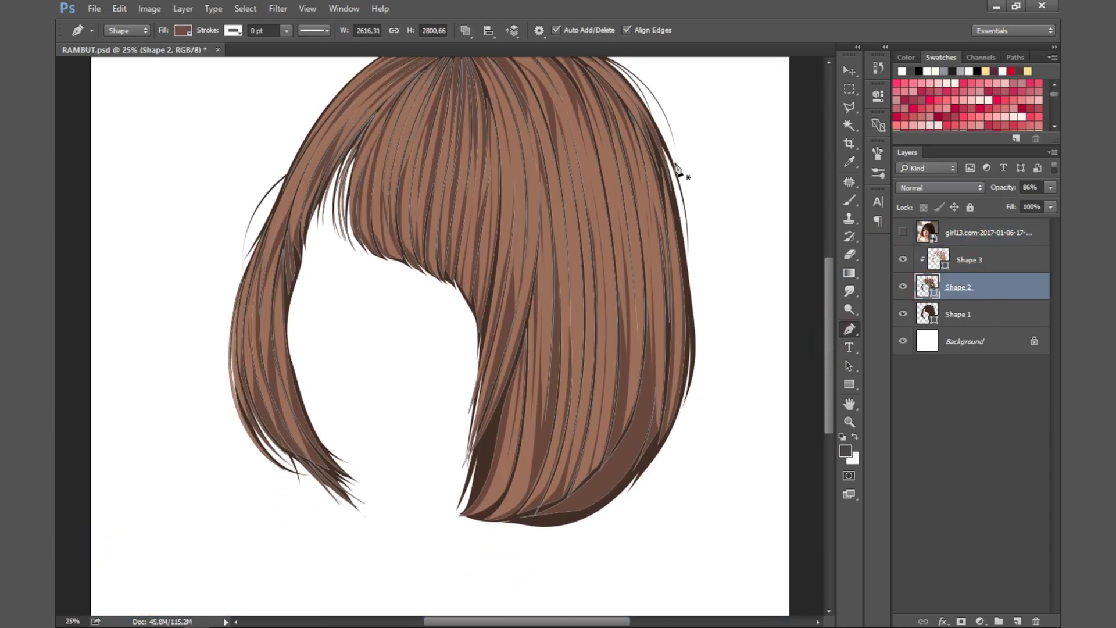
drag(697, 340, 695, 459)
scroll(813, 349, down, 2)
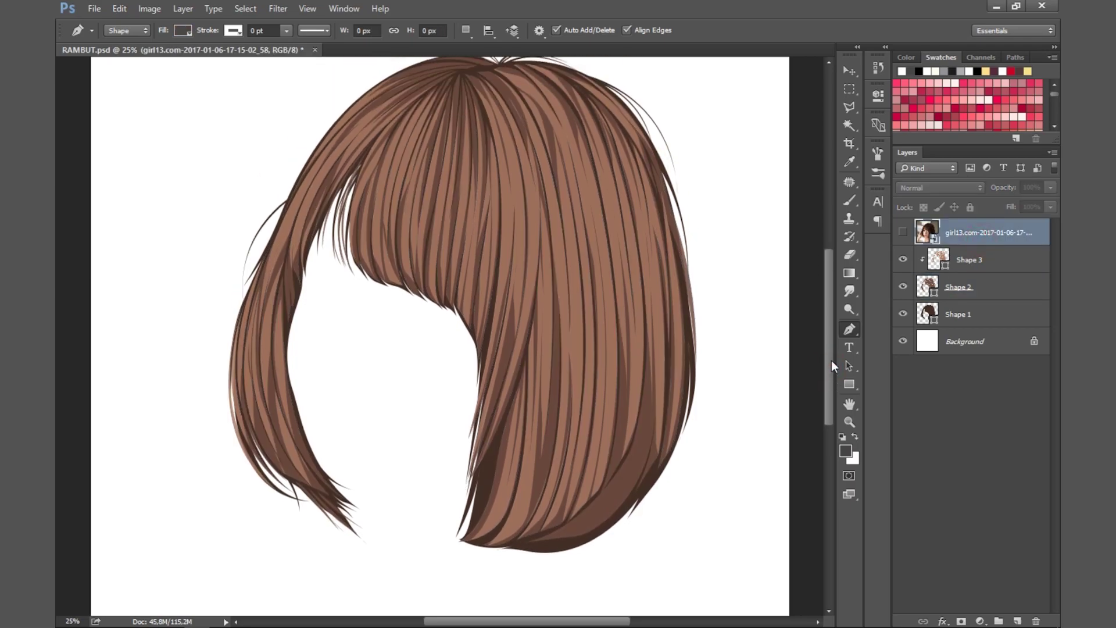
click(968, 259)
click(903, 231)
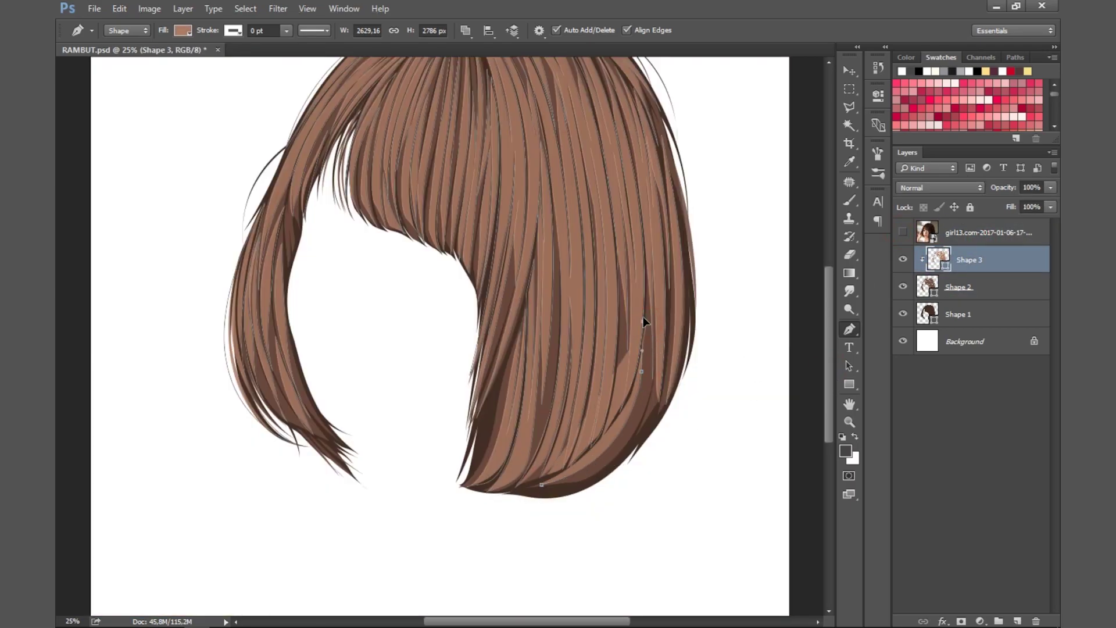
drag(644, 318, 646, 376)
key(alt+bracketright)
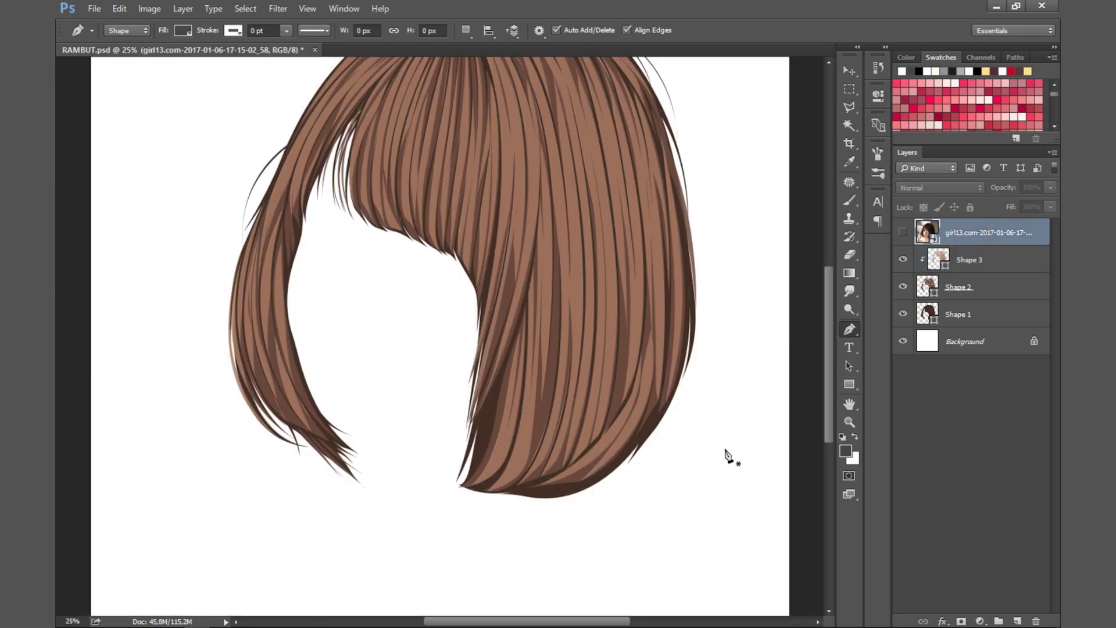
key(ctrl+minus)
key(ctrl+plus)
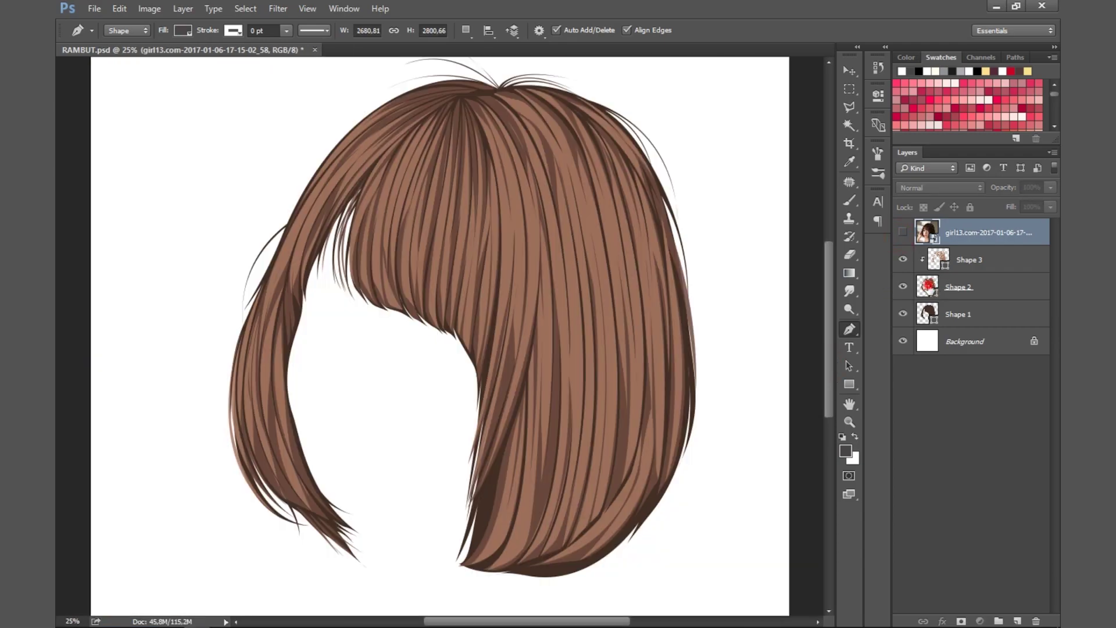
Recolour Shape 2's strands to hex 694a3c, then add new Layer 1 above Shape 3.
double_click(928, 285)
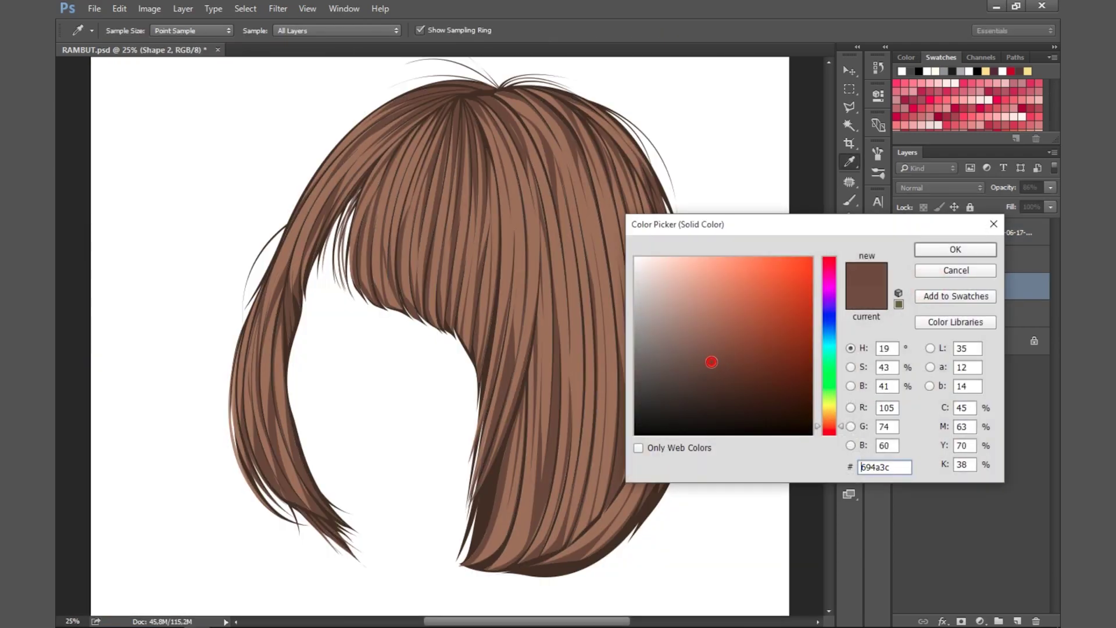
click(930, 249)
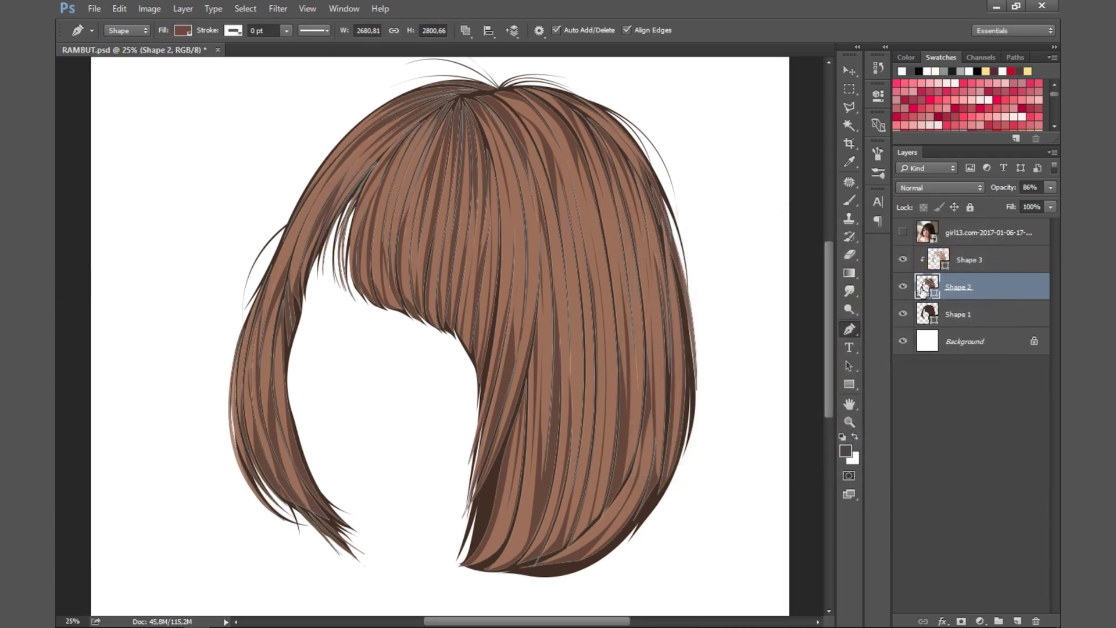
click(941, 263)
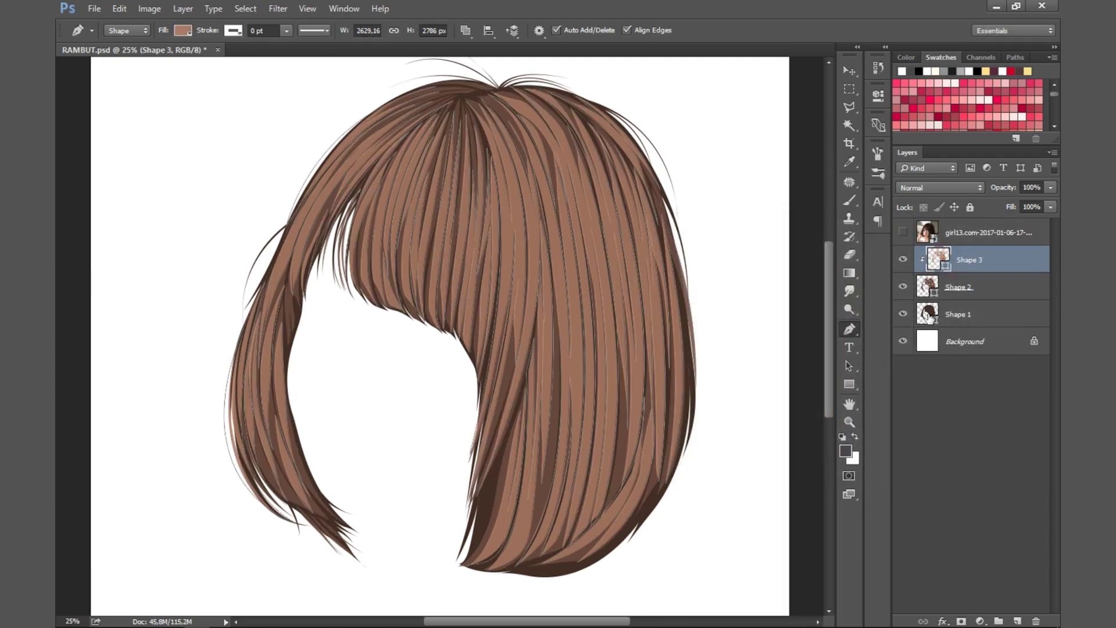
click(1017, 621)
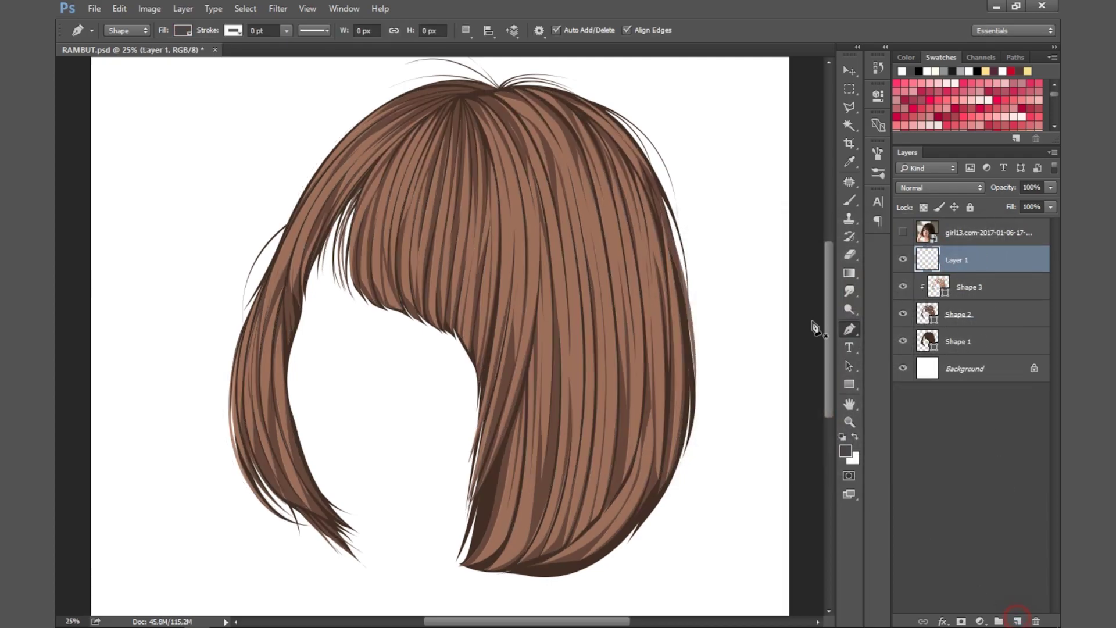
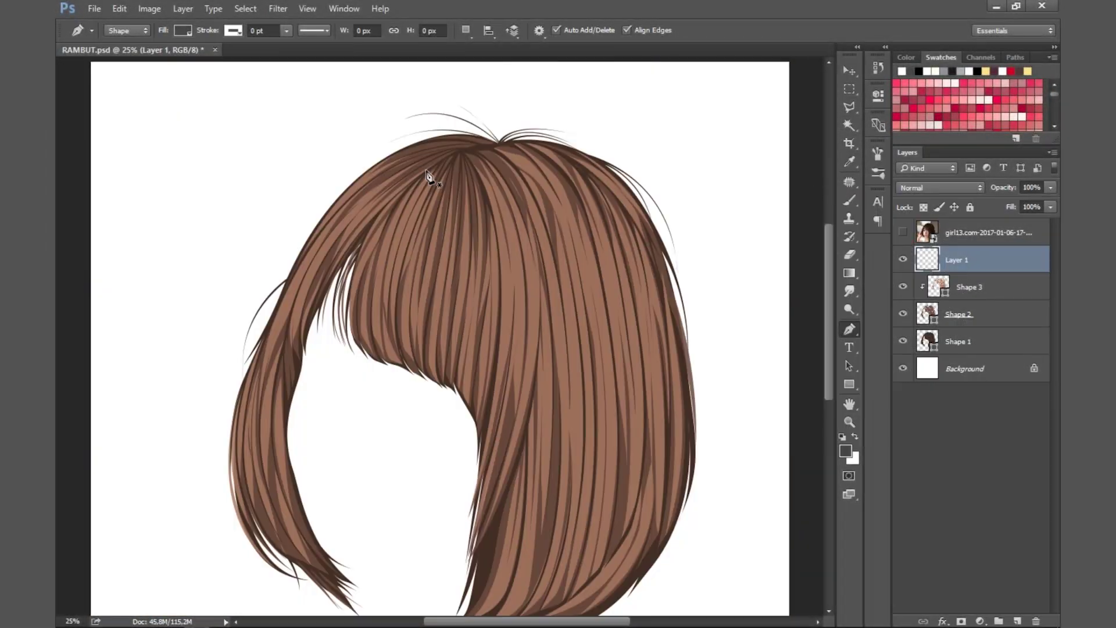
Place the first point of a new Shape 4 strand on the left side of the hair.
click(430, 165)
Close the first left strand into a sliver and give it a lighter highlight fill.
drag(304, 348, 300, 237)
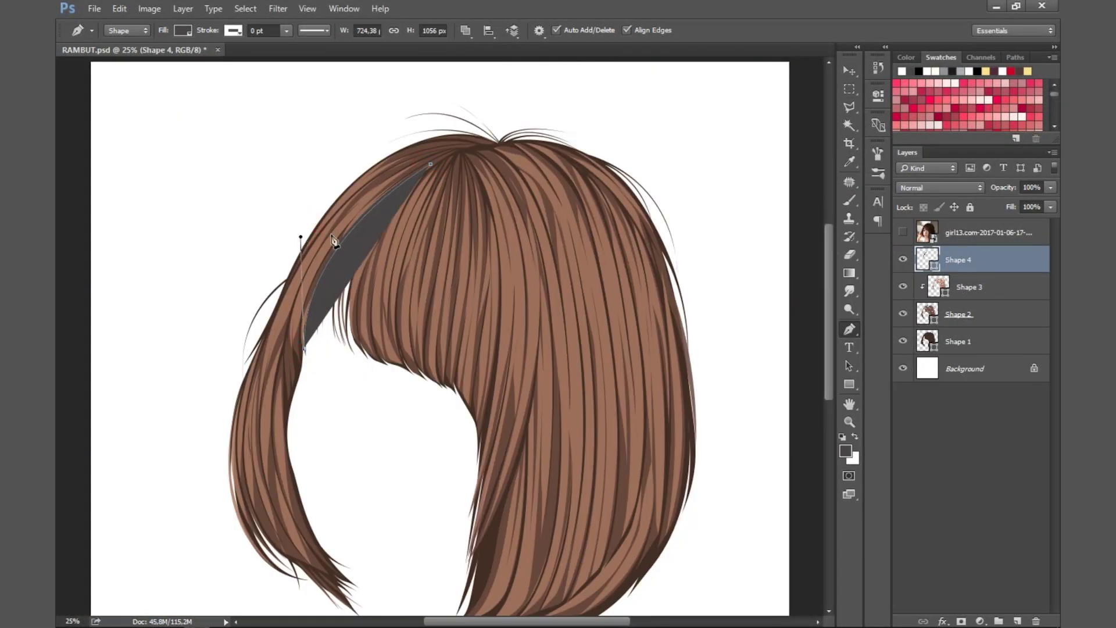
click(300, 237)
click(183, 30)
click(954, 249)
Extend the light strand on Shape 4 with another curved anchor and close it.
click(987, 232)
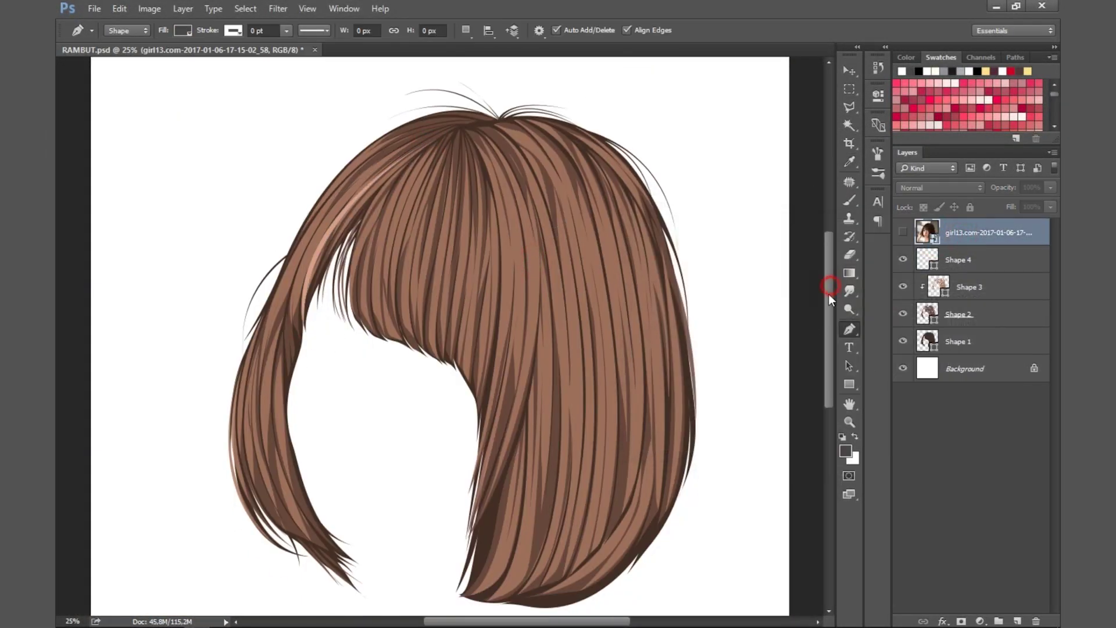
drag(830, 290, 829, 298)
click(912, 255)
drag(292, 305, 294, 396)
alt+click(291, 305)
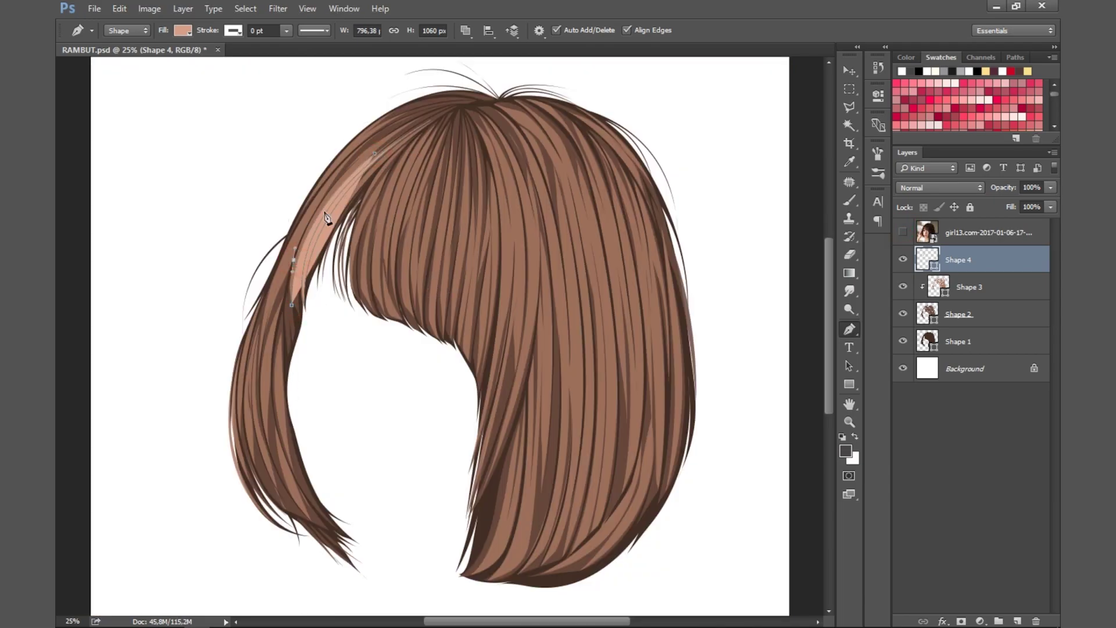
click(300, 219)
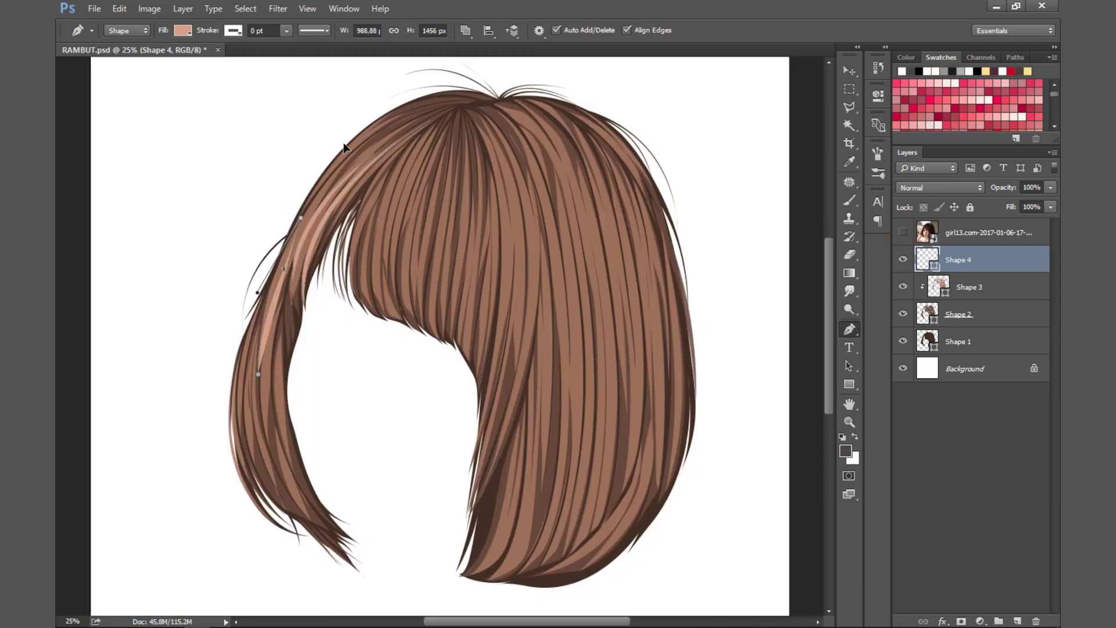
scroll(639, 319, down, 2)
Draw a curved light strand down the left side, checking it against the reference photo.
drag(241, 285, 213, 378)
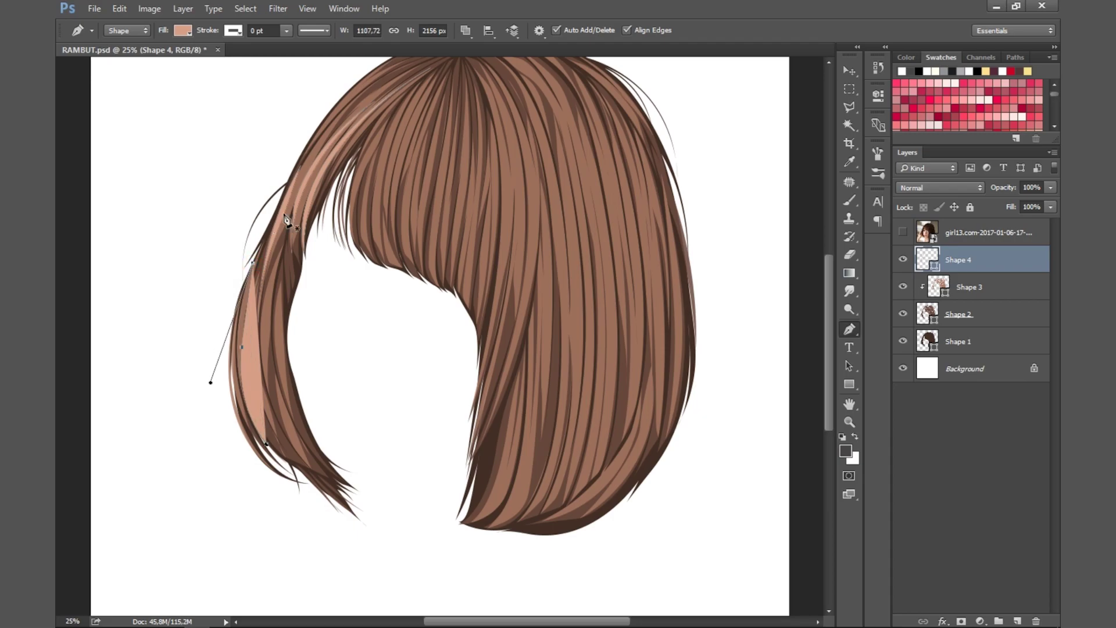
drag(251, 442, 293, 487)
drag(241, 285, 209, 386)
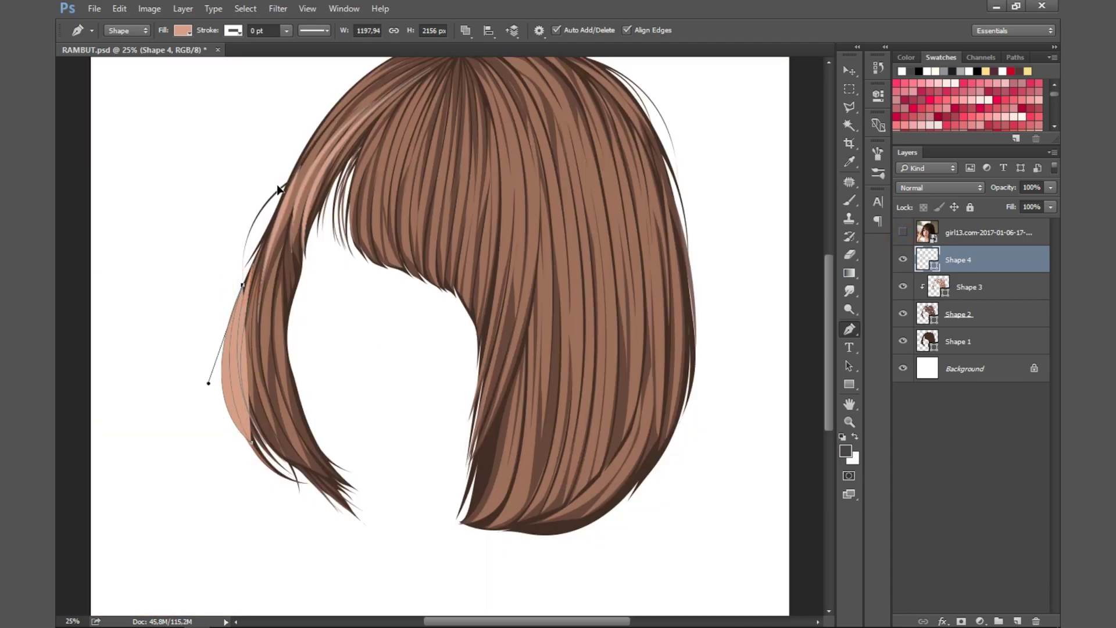
click(903, 232)
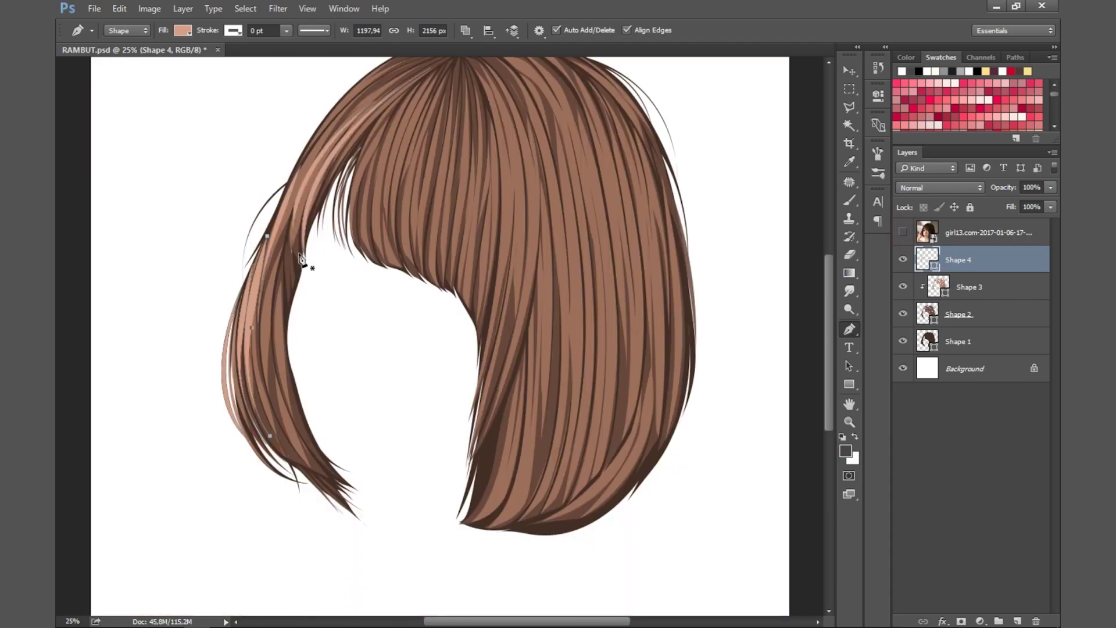
scroll(830, 351, up, 2)
double_click(938, 287)
click(955, 271)
key(p)
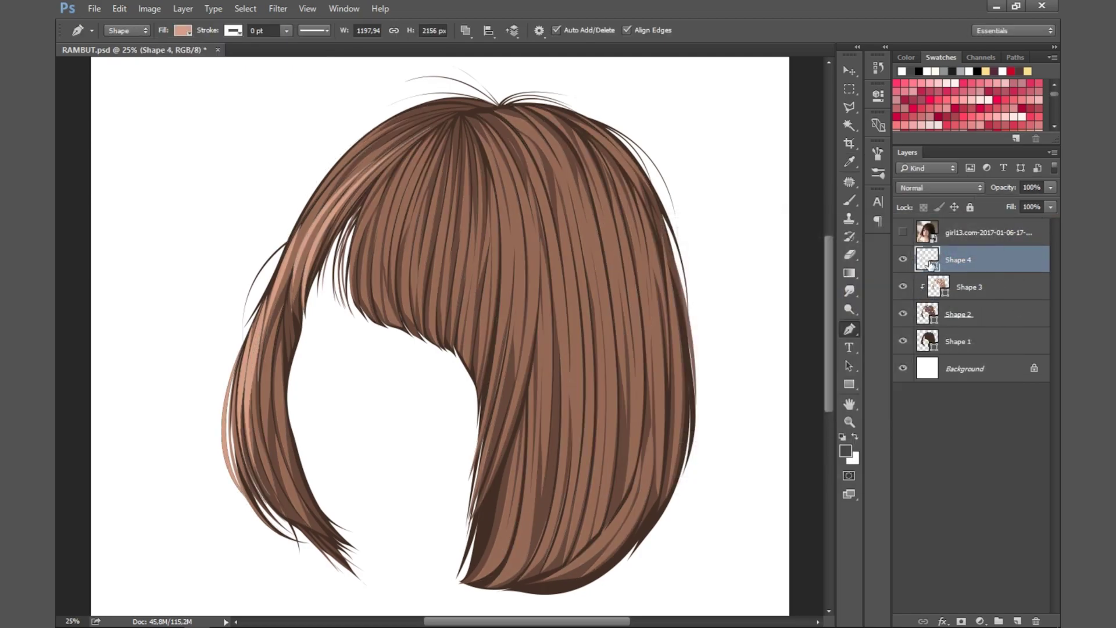
click(902, 232)
Start a thin light strand at the crown, extending it down toward the right.
drag(494, 110, 536, 139)
click(567, 181)
click(494, 110)
click(900, 229)
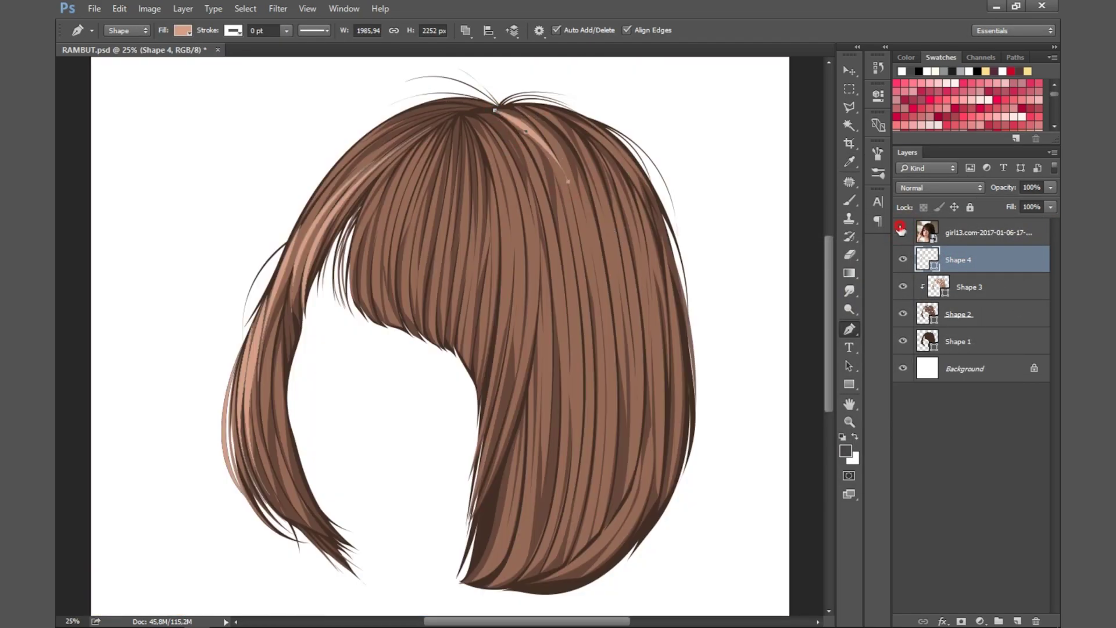
click(596, 213)
drag(581, 159, 557, 142)
Finish the upper-right highlight strand and draw another thin strand across the crown.
drag(620, 248, 605, 164)
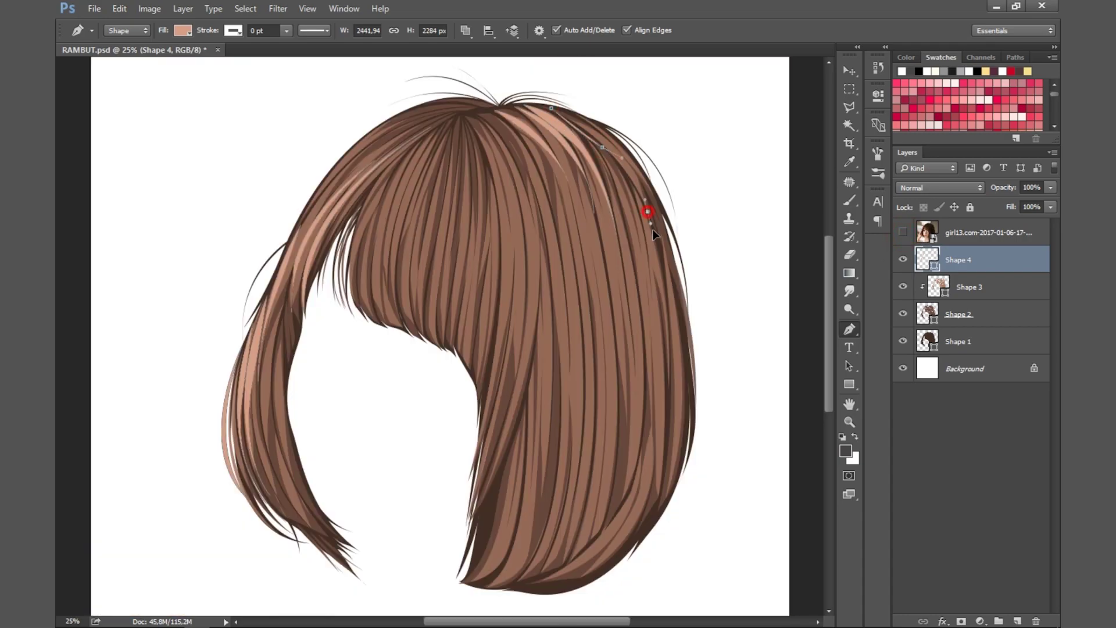
drag(652, 229, 596, 150)
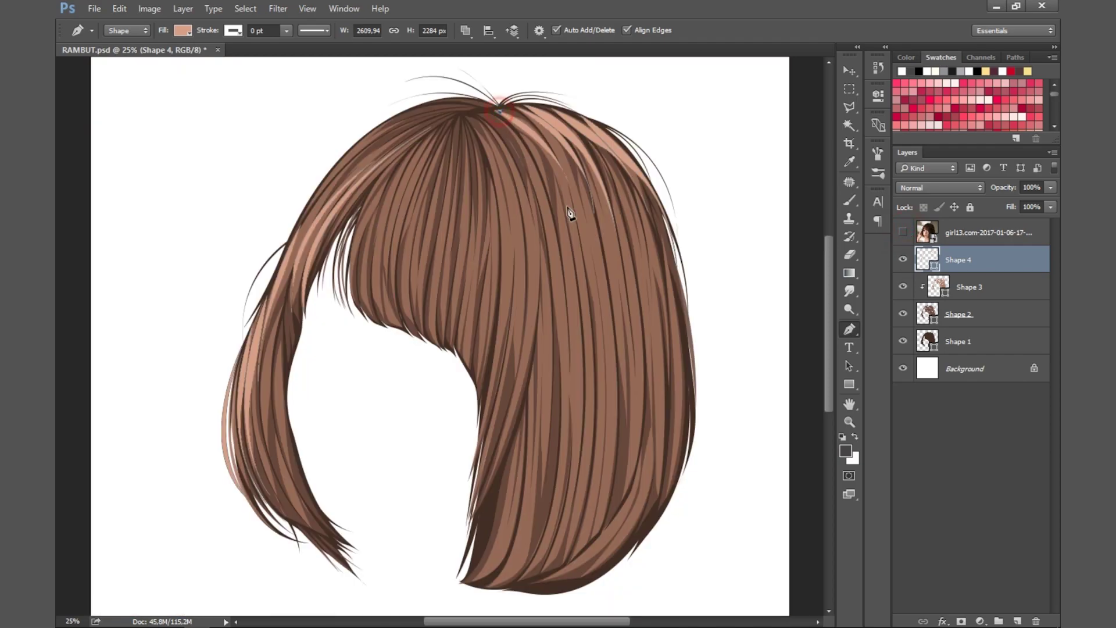
click(499, 111)
drag(499, 110, 615, 200)
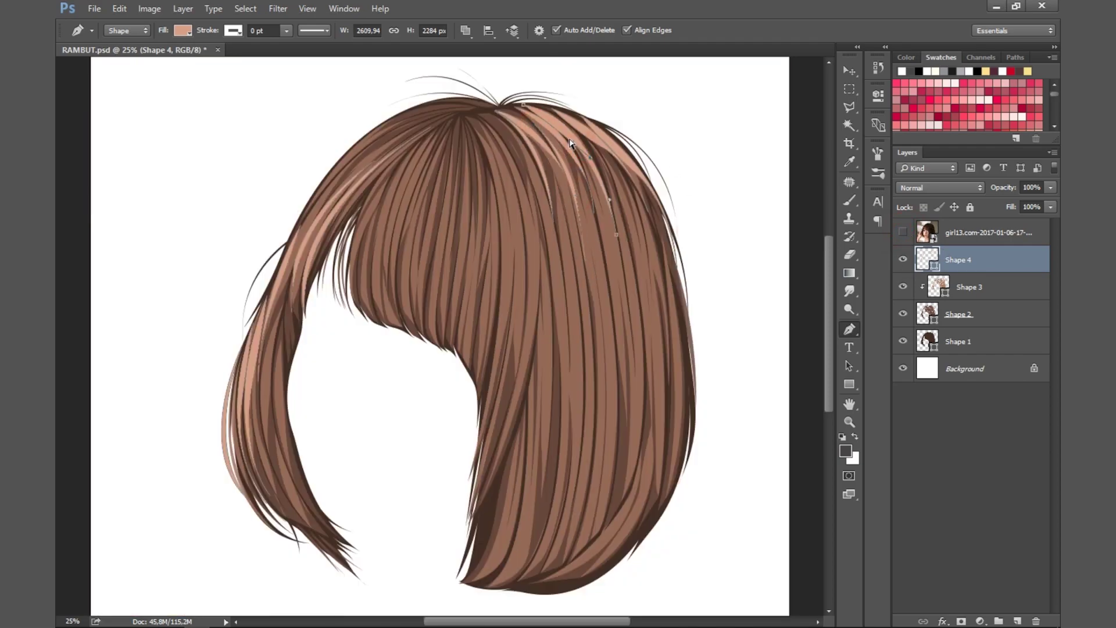
click(596, 148)
click(579, 115)
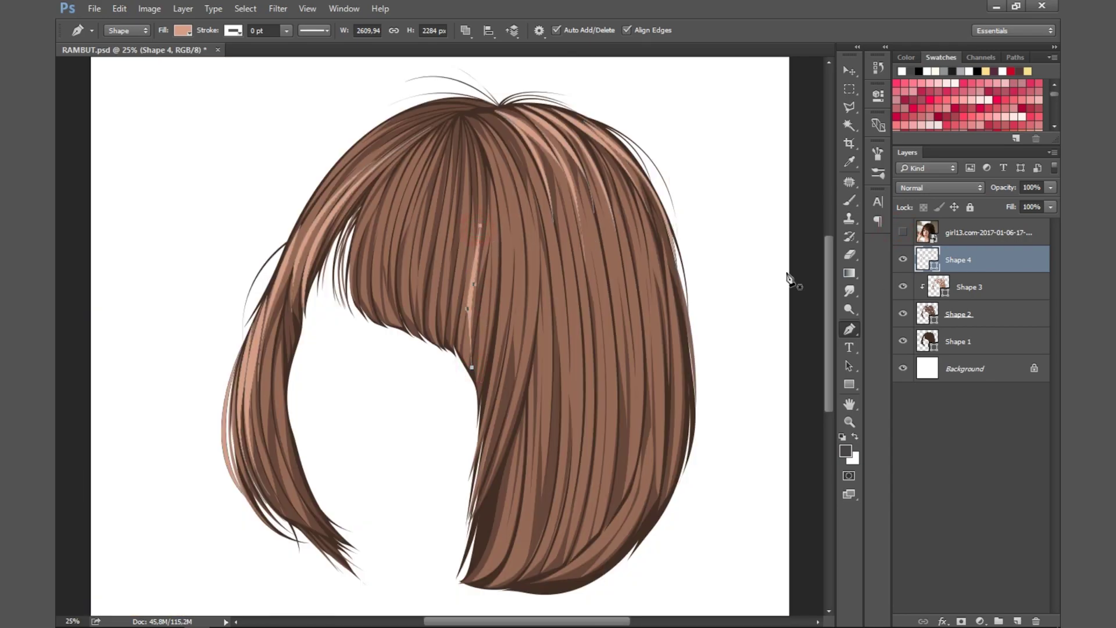
click(457, 303)
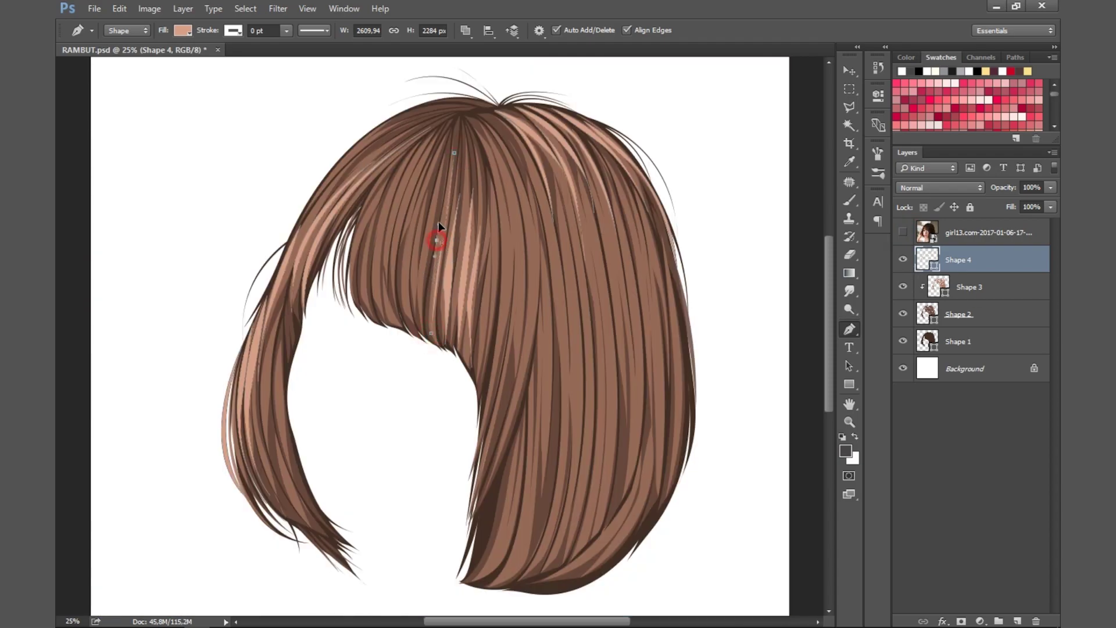
Draw thin highlight strands down the bangs and the left bangs.
click(443, 159)
click(418, 264)
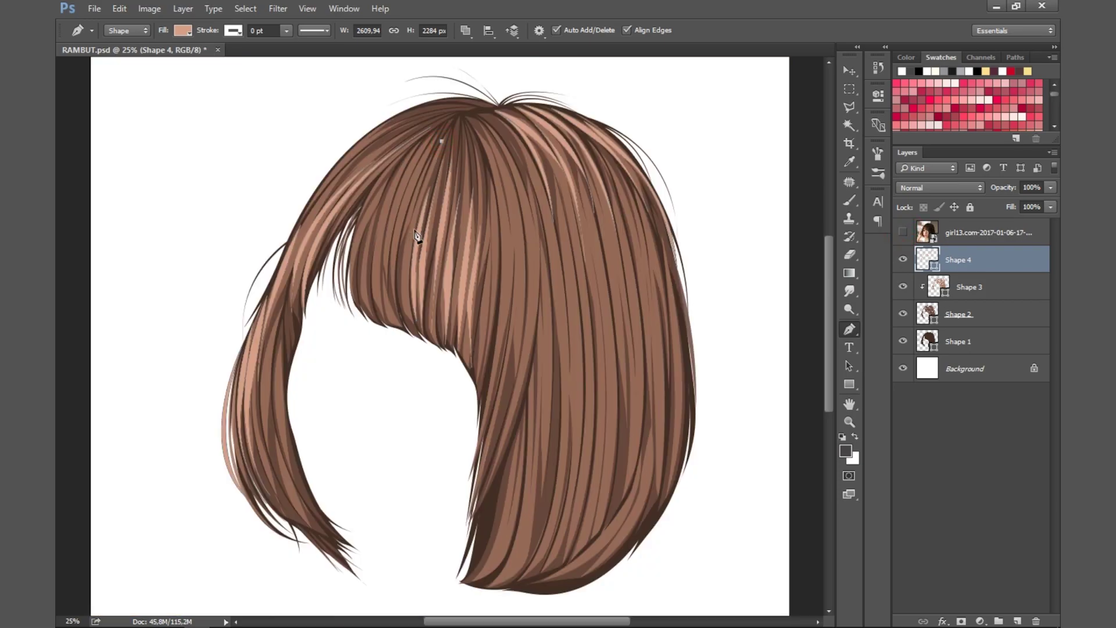
click(441, 142)
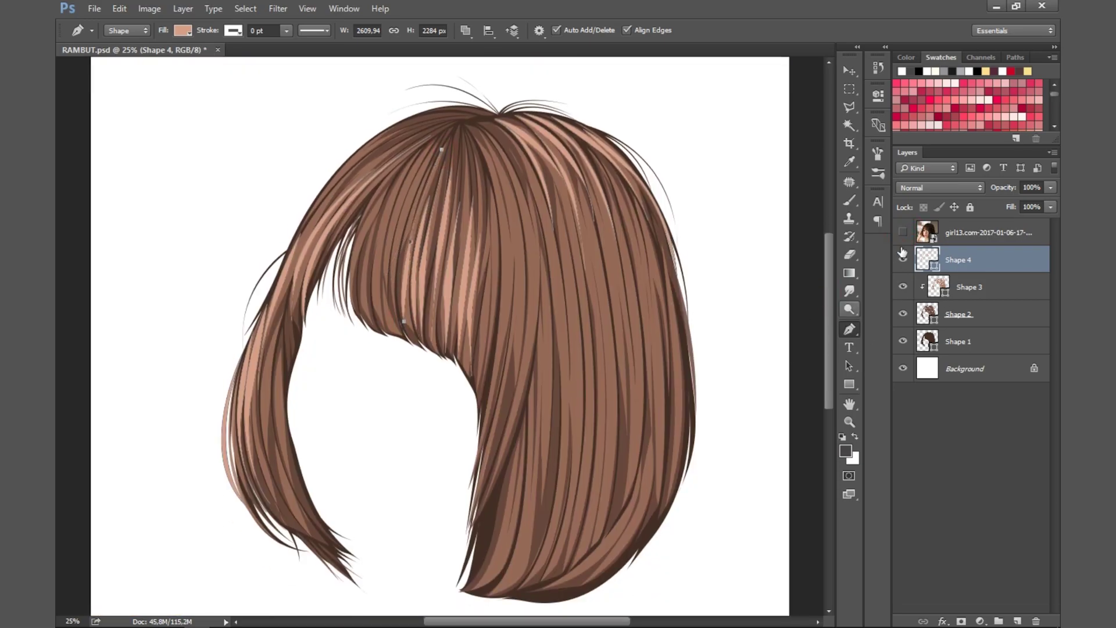
click(397, 173)
click(372, 322)
drag(367, 253, 370, 250)
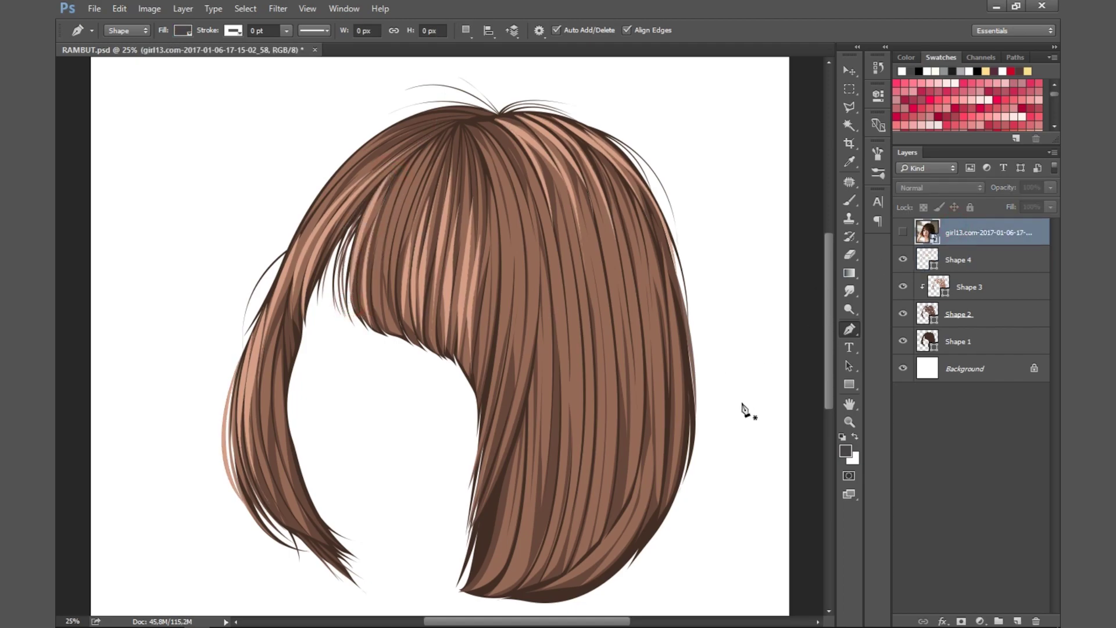
Make Shape 4's fill a lighter peach, briefly clipping it to the layer below, then releasing it.
right_click(987, 260)
click(914, 344)
double_click(937, 258)
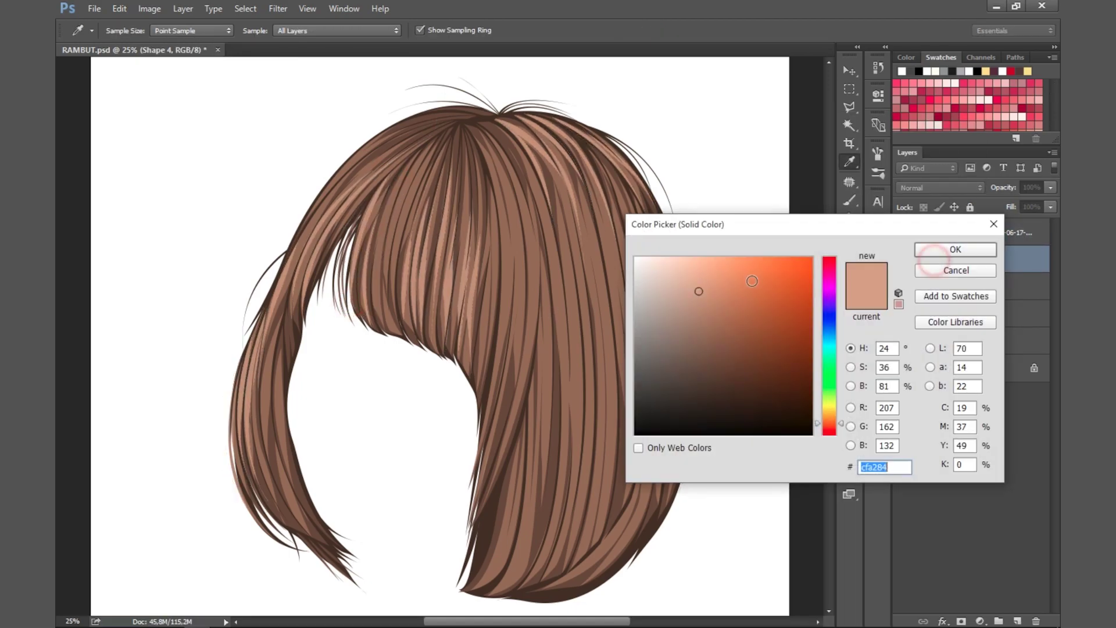
click(960, 244)
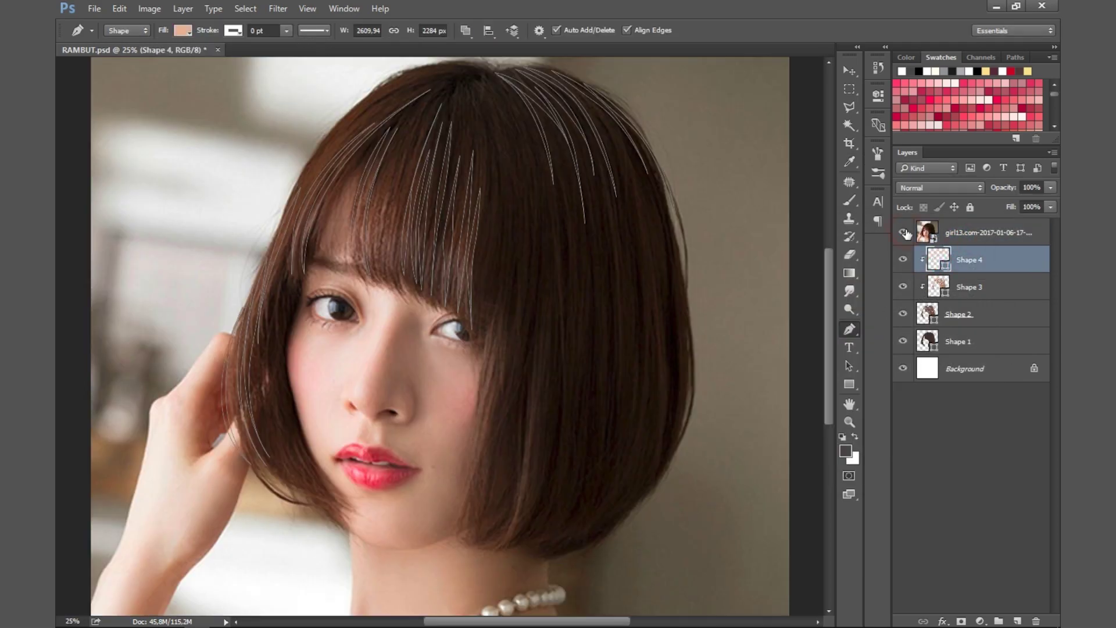
right_click(953, 259)
click(860, 373)
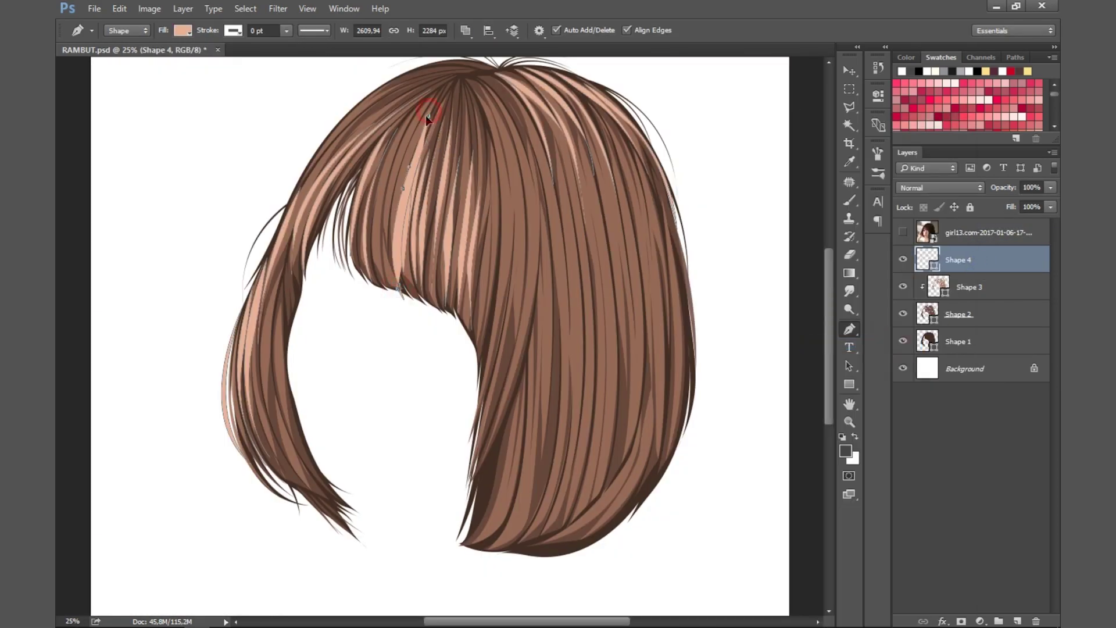
Add a thin peach strand and begin another down the lower right hair.
scroll(429, 113, up, 2)
key(Return)
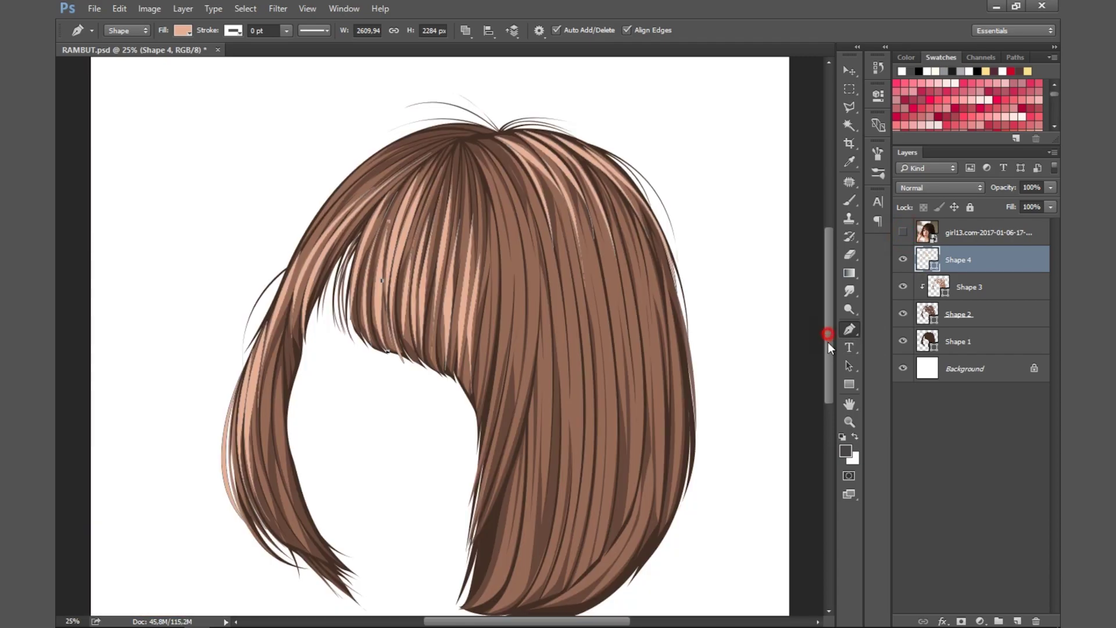
scroll(494, 375, down, 1)
click(472, 458)
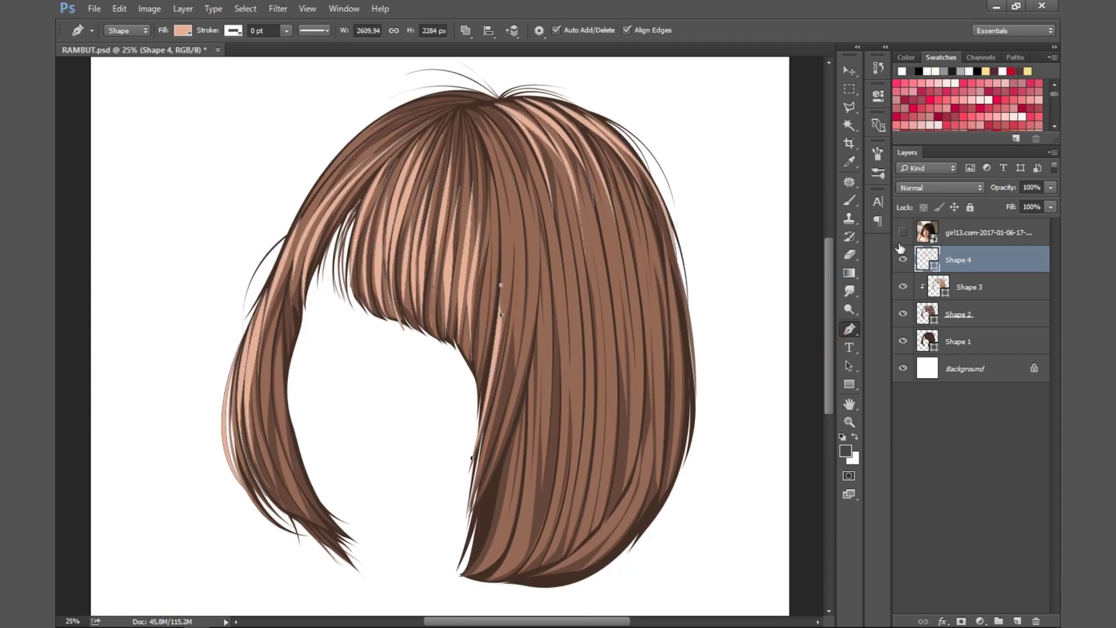
click(530, 370)
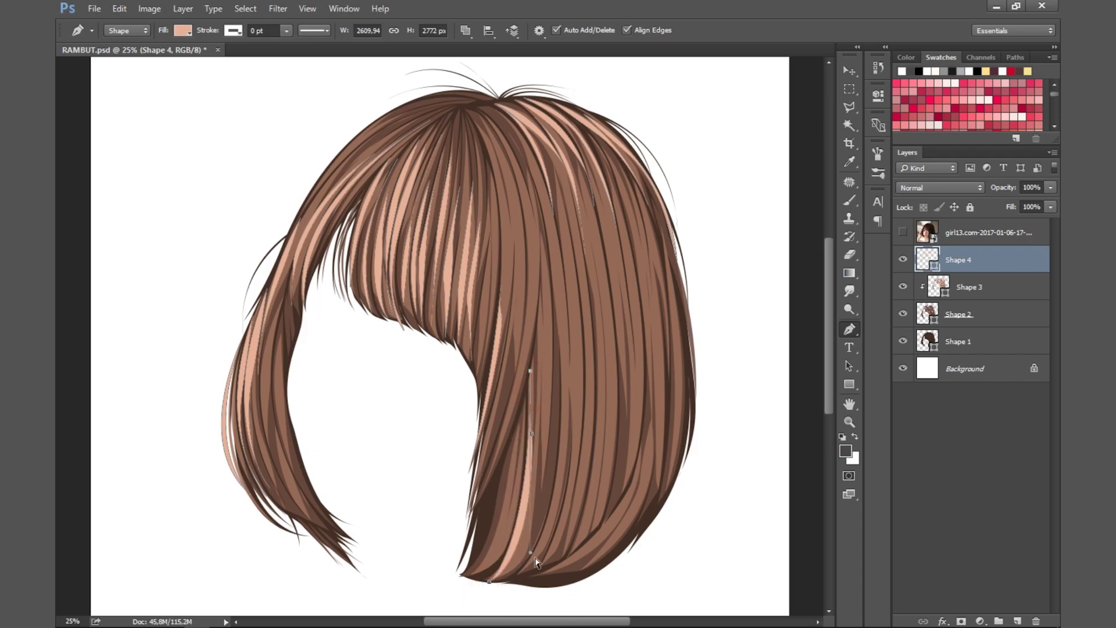
click(655, 281)
drag(665, 440, 661, 481)
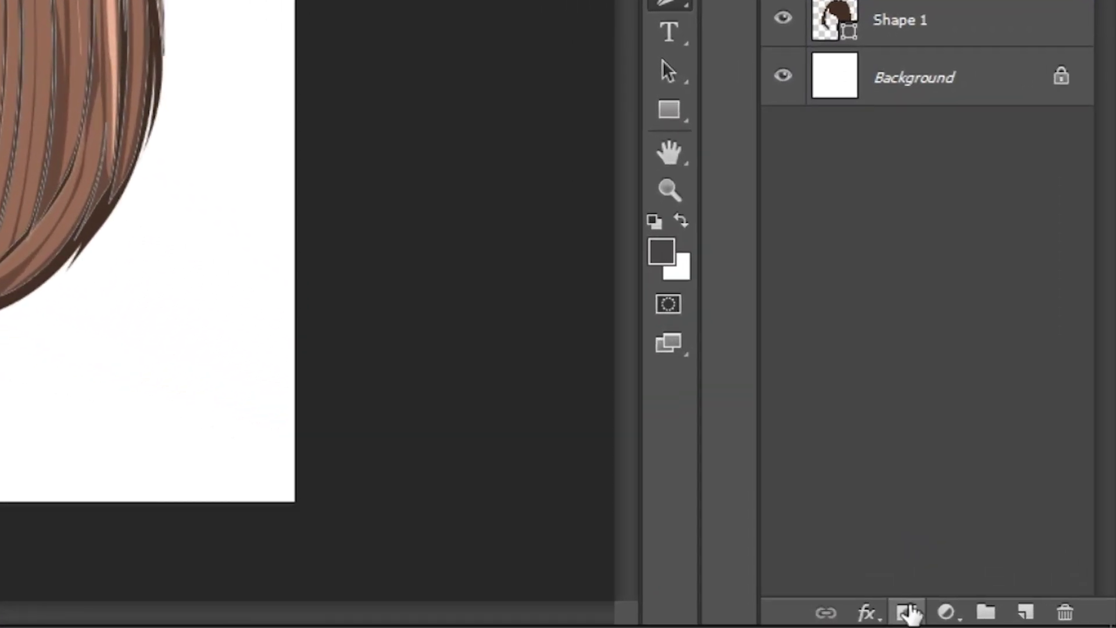
Add a layer mask to Shape 2 and set the soft brush opacity to 25%.
click(907, 610)
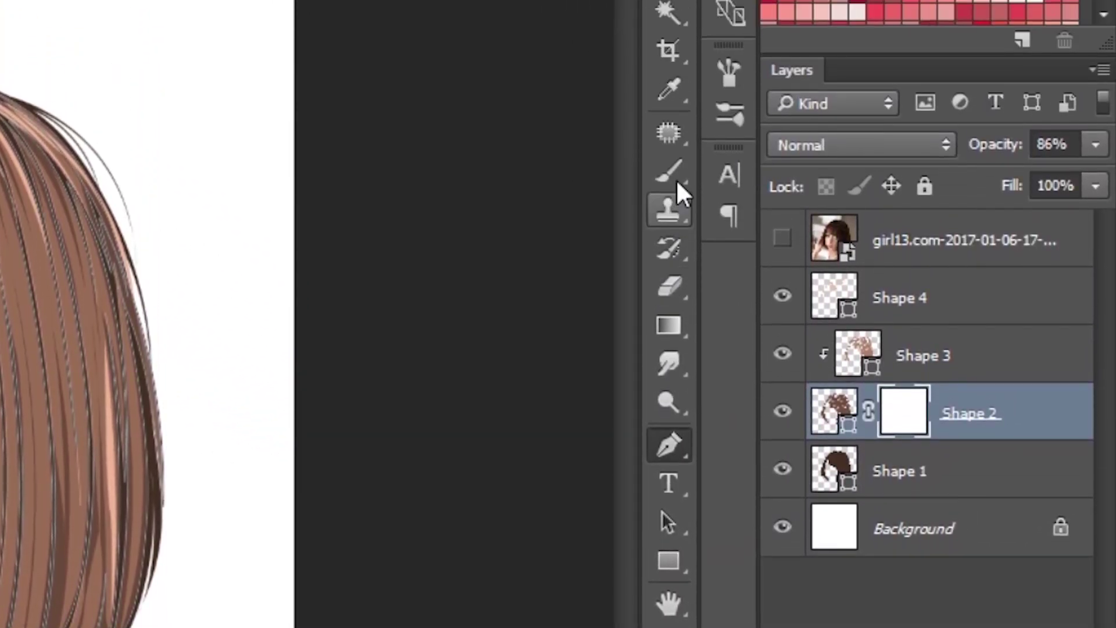
click(668, 171)
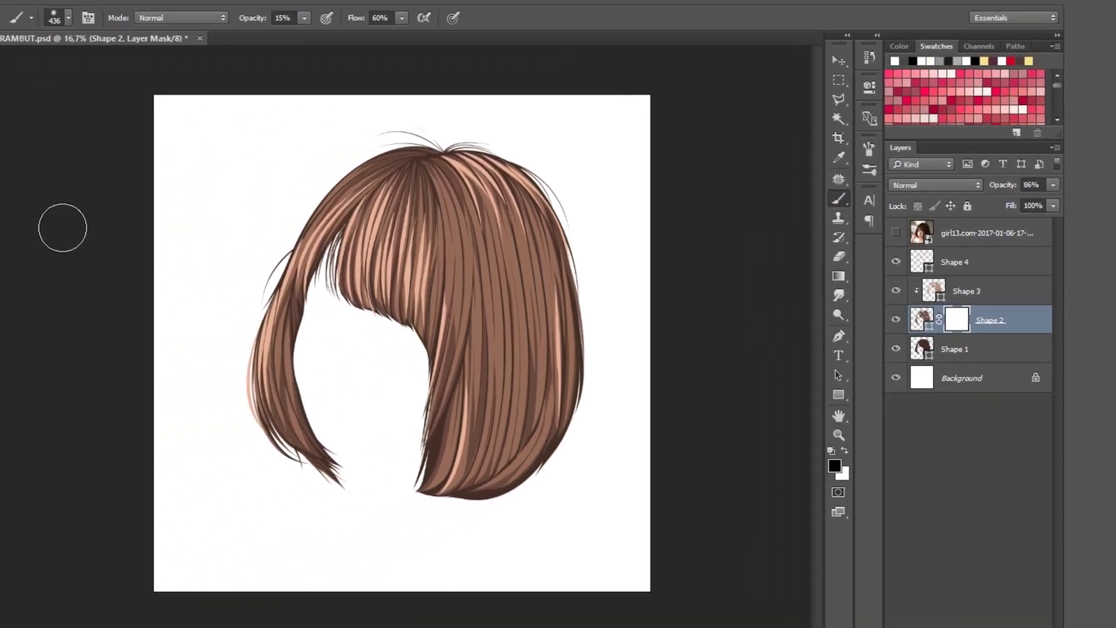
click(54, 18)
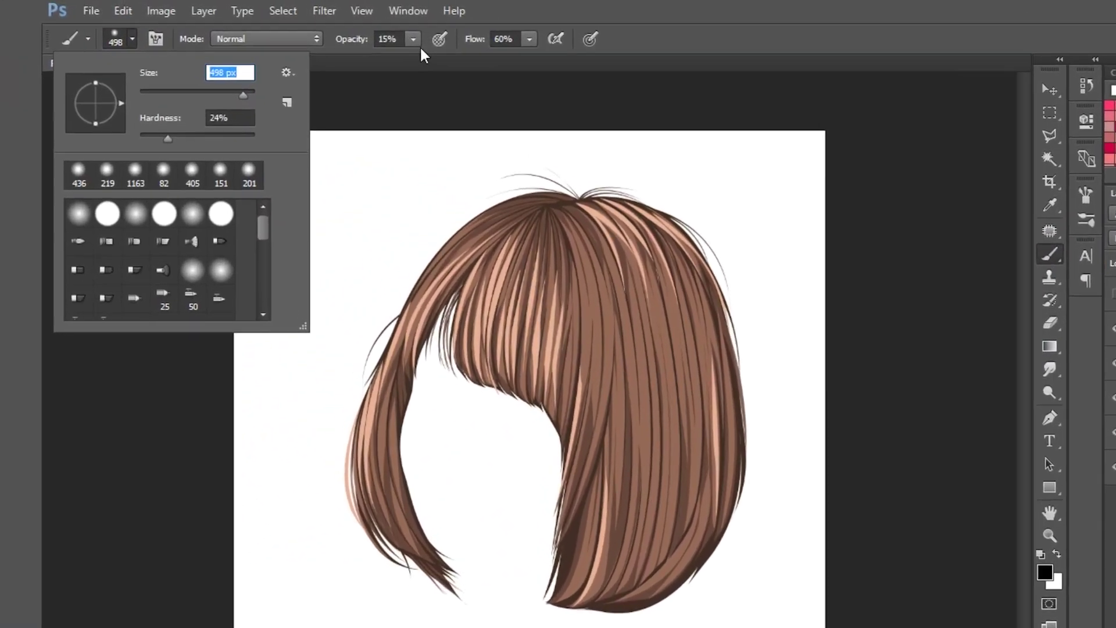
click(348, 31)
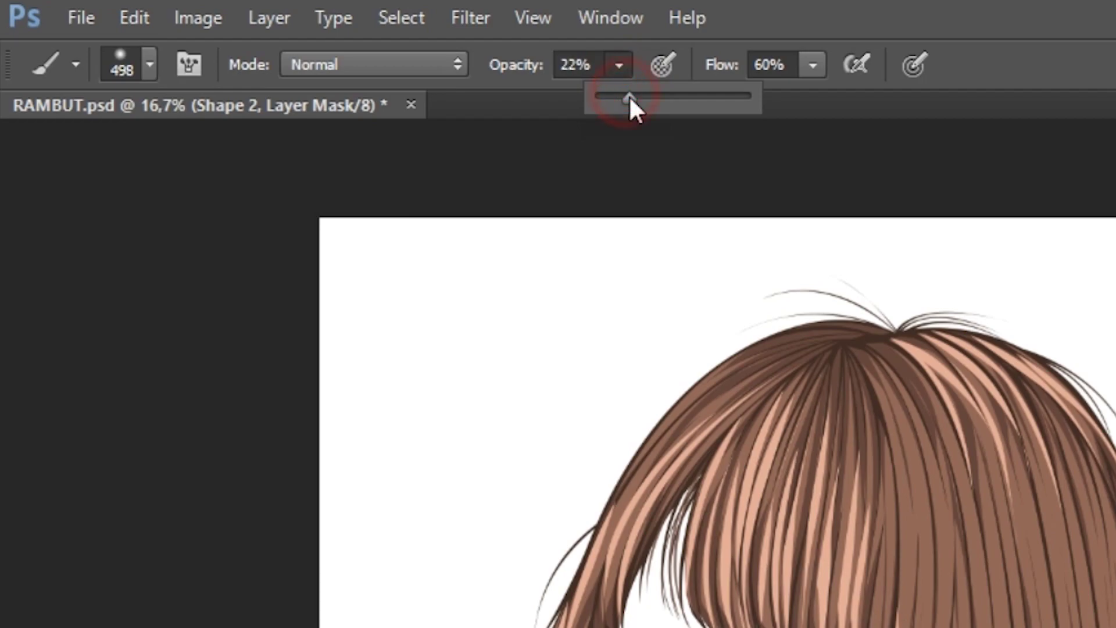
drag(624, 93, 634, 97)
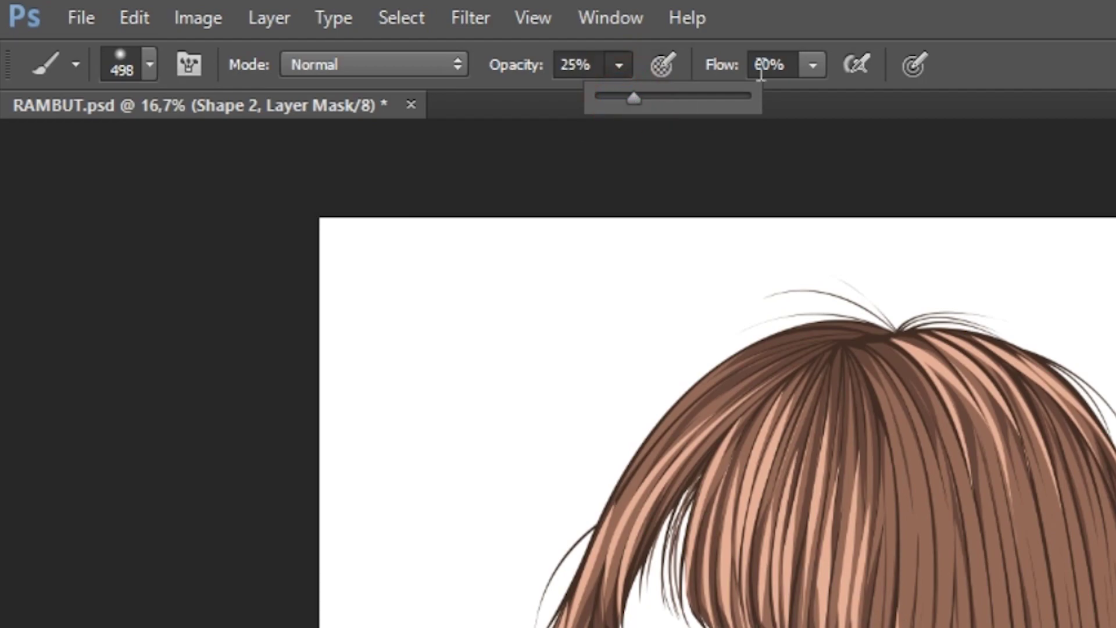
Set the brush size to 1512 px.
click(141, 73)
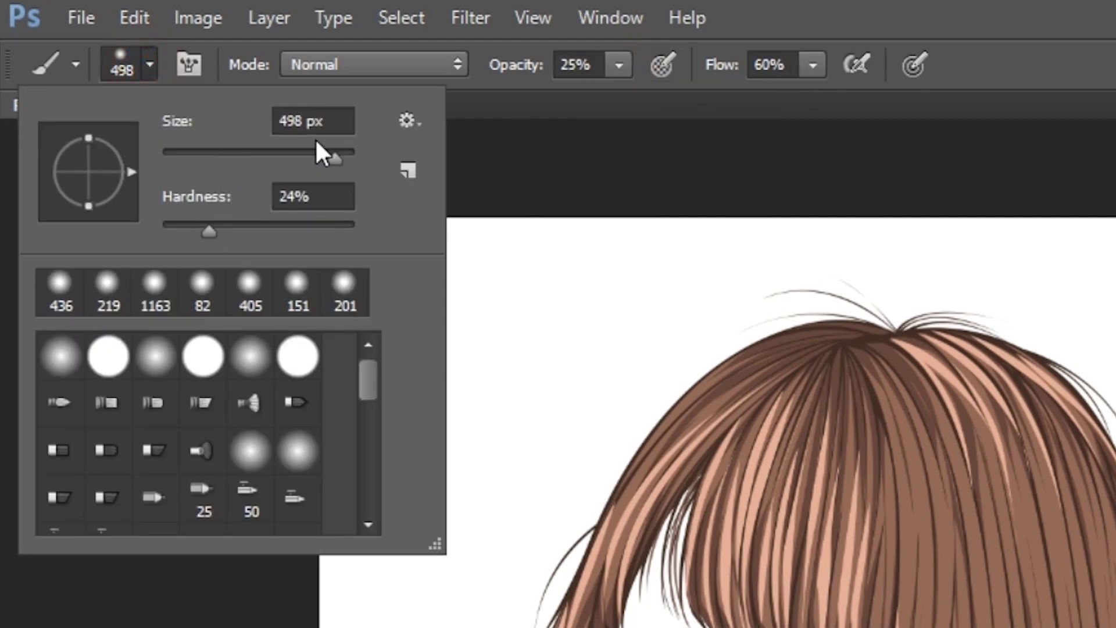
drag(338, 165, 343, 164)
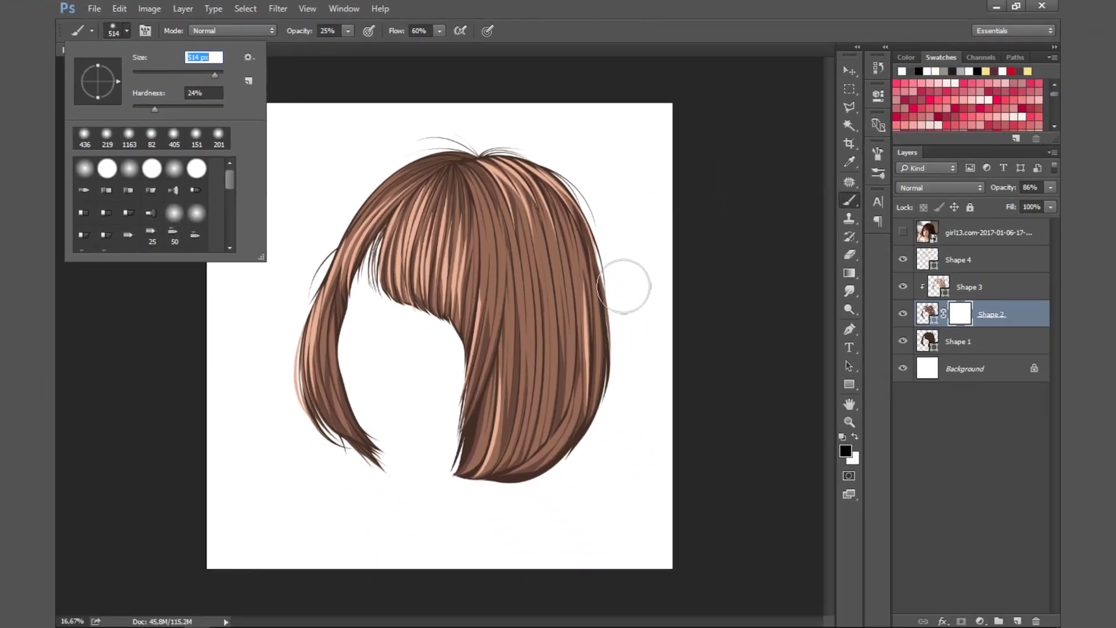
text(1512)
key(Return)
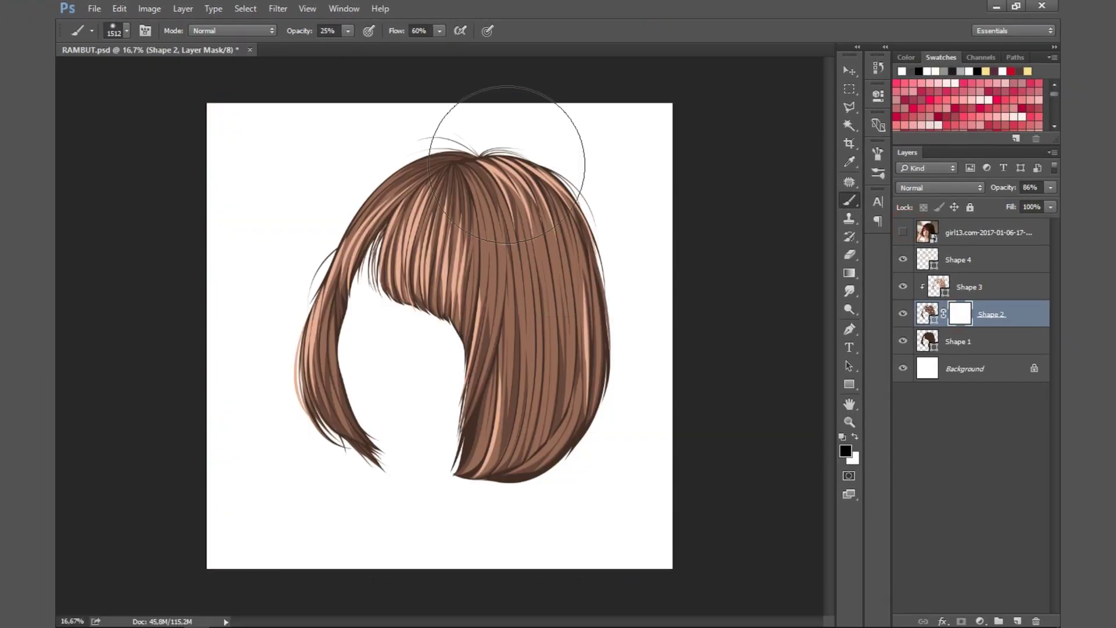
Set the brush to 467 px and paint soft shading into Shape 2's mask.
click(127, 30)
text(467)
key(Return)
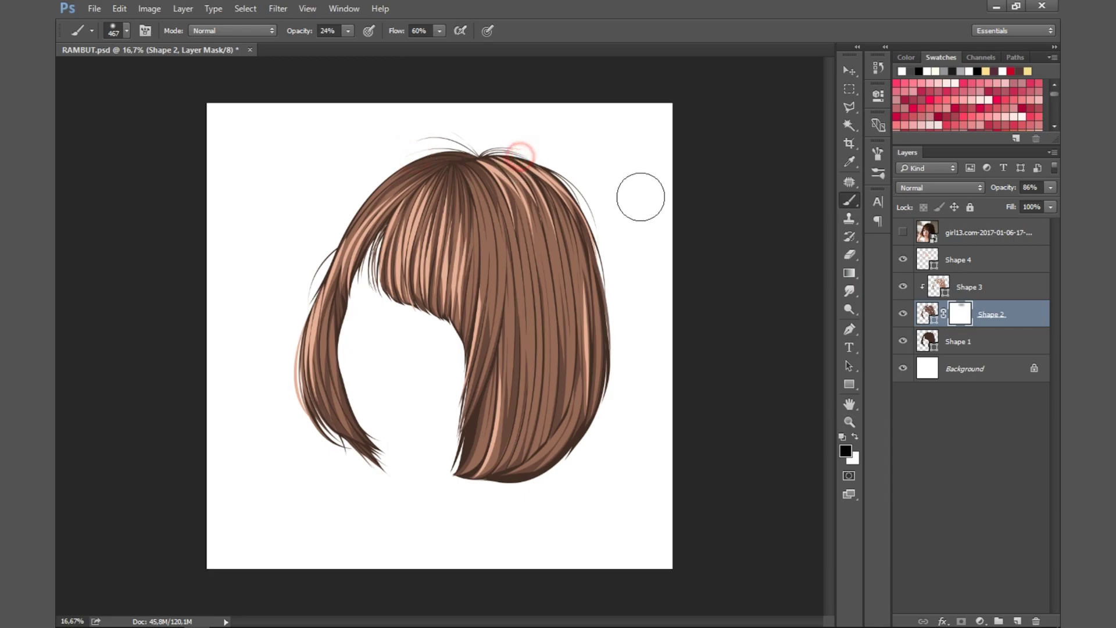
click(902, 232)
click(902, 232)
click(902, 233)
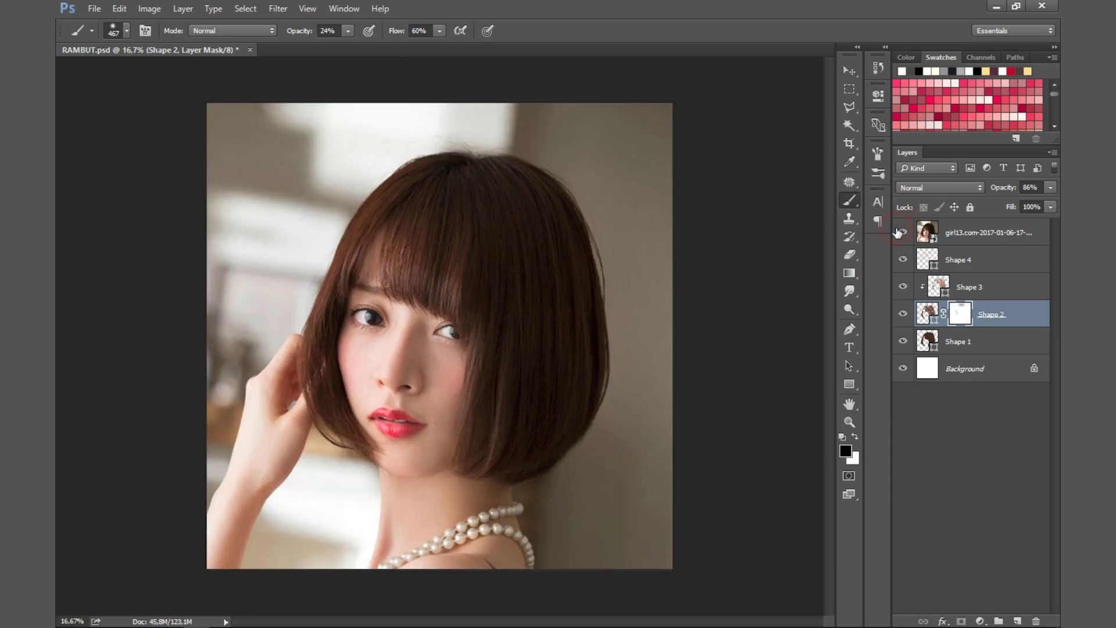
click(902, 232)
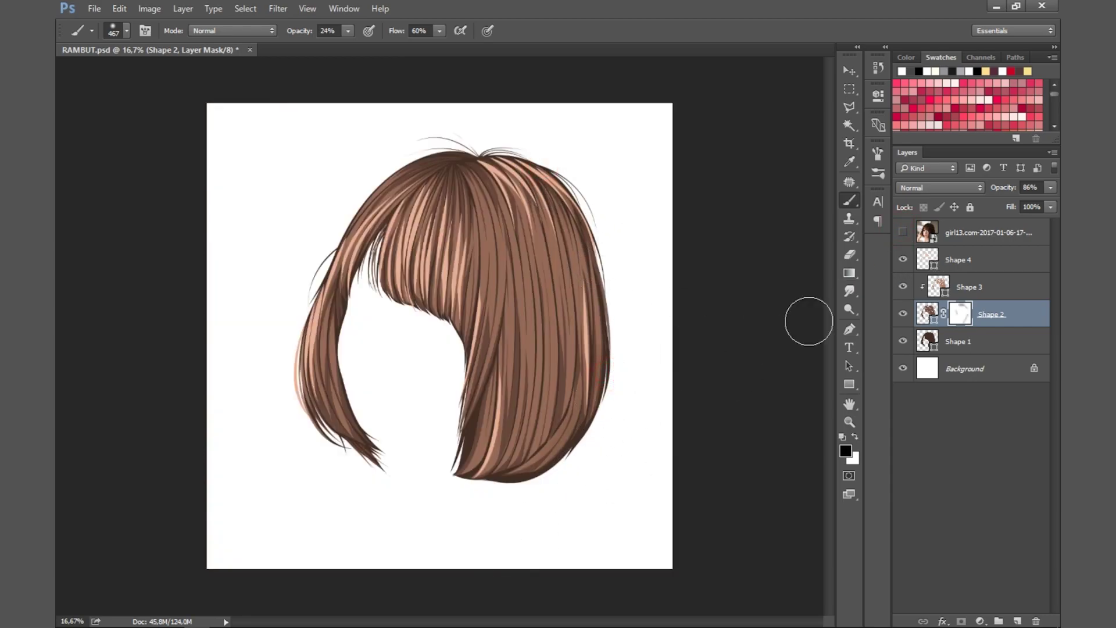
click(904, 233)
click(904, 232)
click(903, 233)
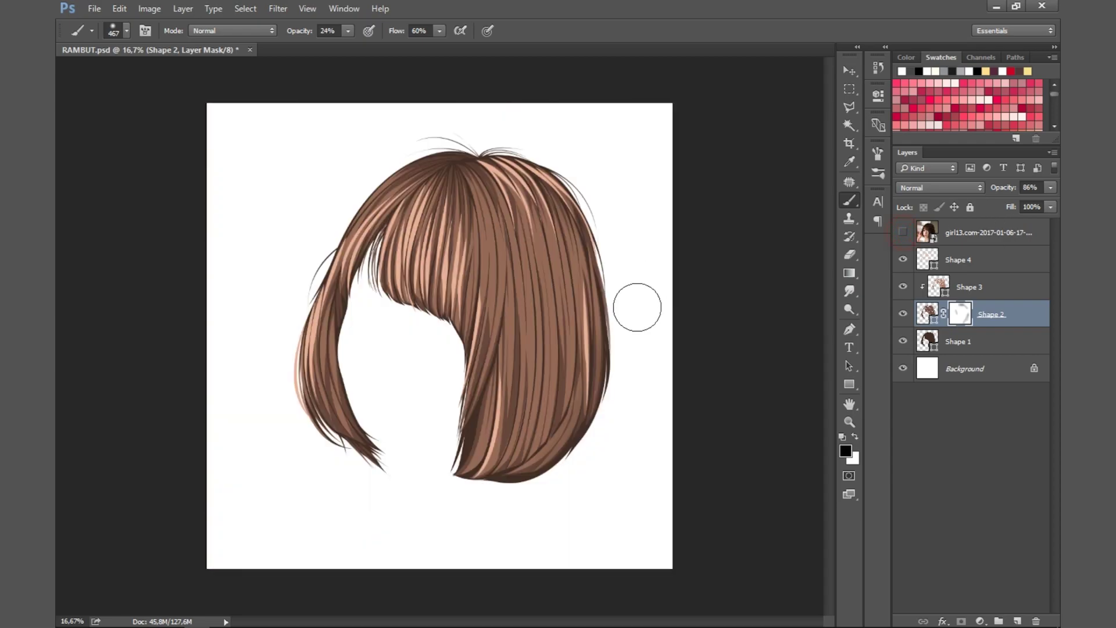
click(905, 234)
click(905, 234)
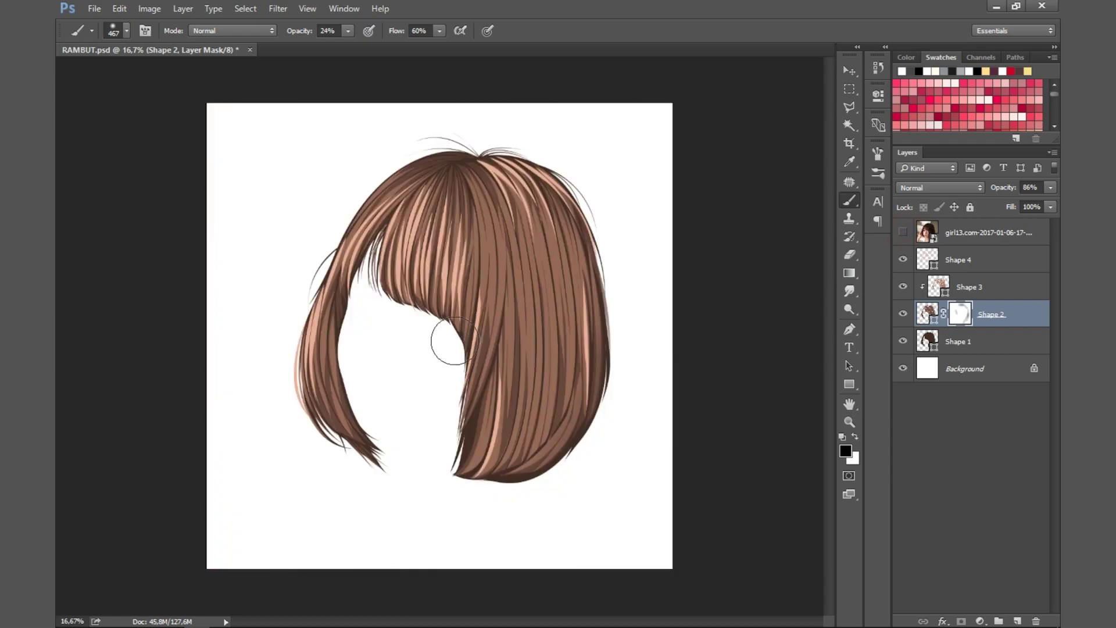
click(903, 233)
click(903, 232)
drag(322, 332, 369, 431)
click(903, 233)
click(902, 232)
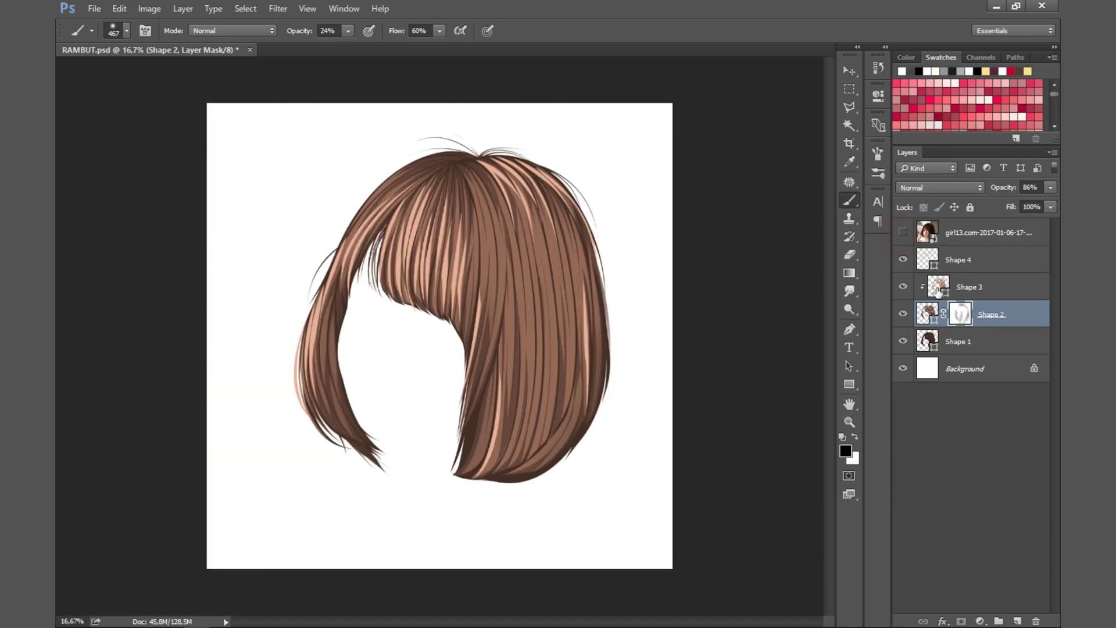
Hide Shape 4 and Shape 3 to inspect Shape 2's mask, then restore Shape 3.
click(903, 259)
click(903, 287)
right_click(960, 317)
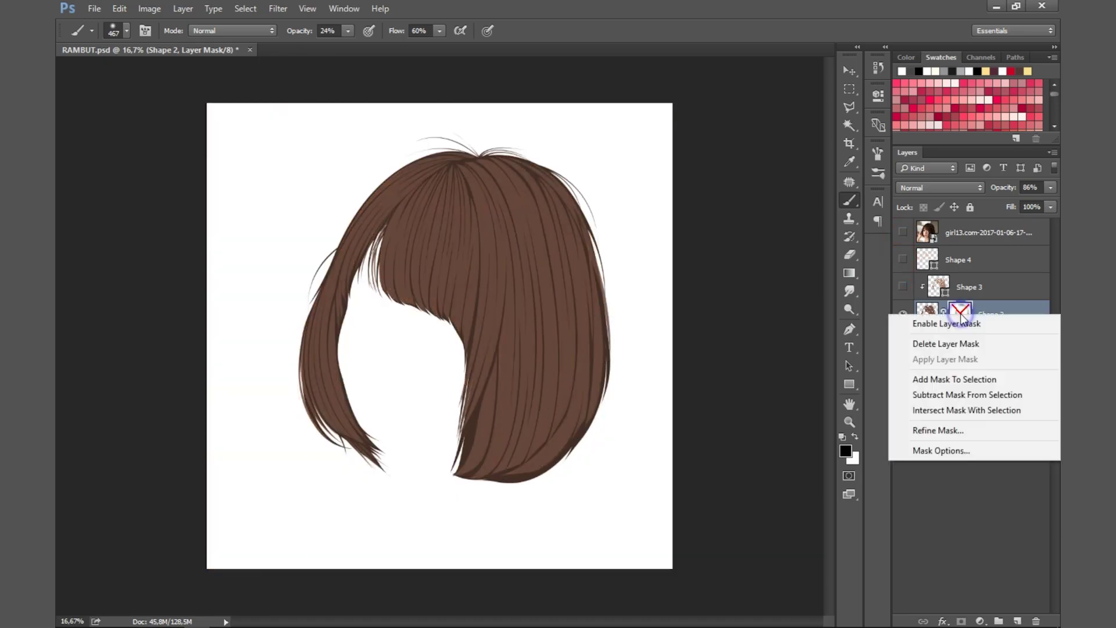
key(Escape)
click(902, 232)
click(903, 233)
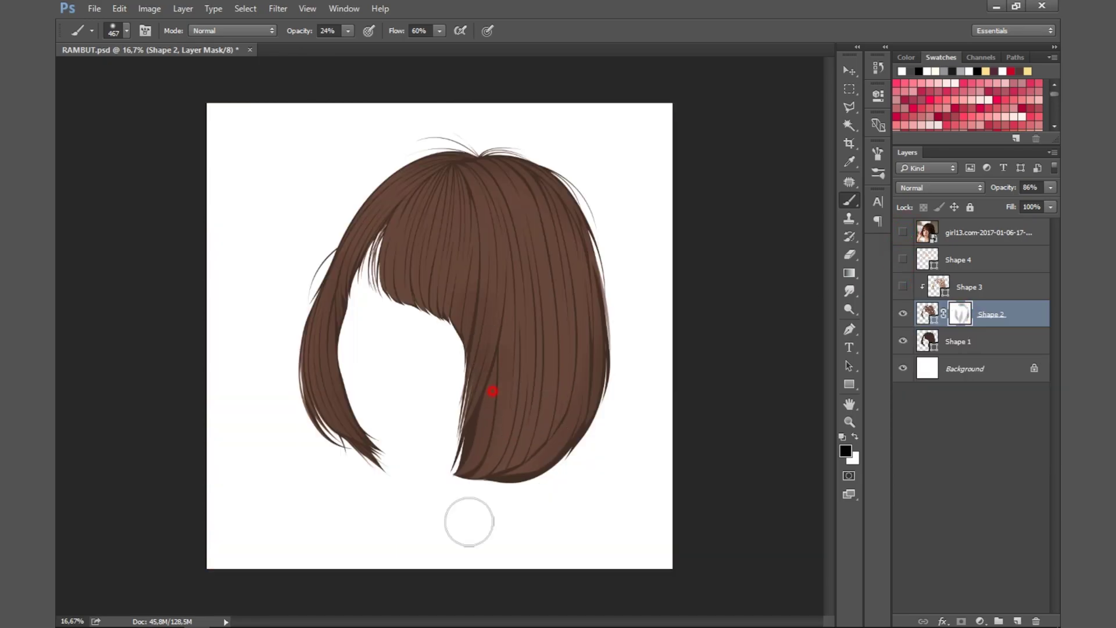
click(903, 232)
click(903, 287)
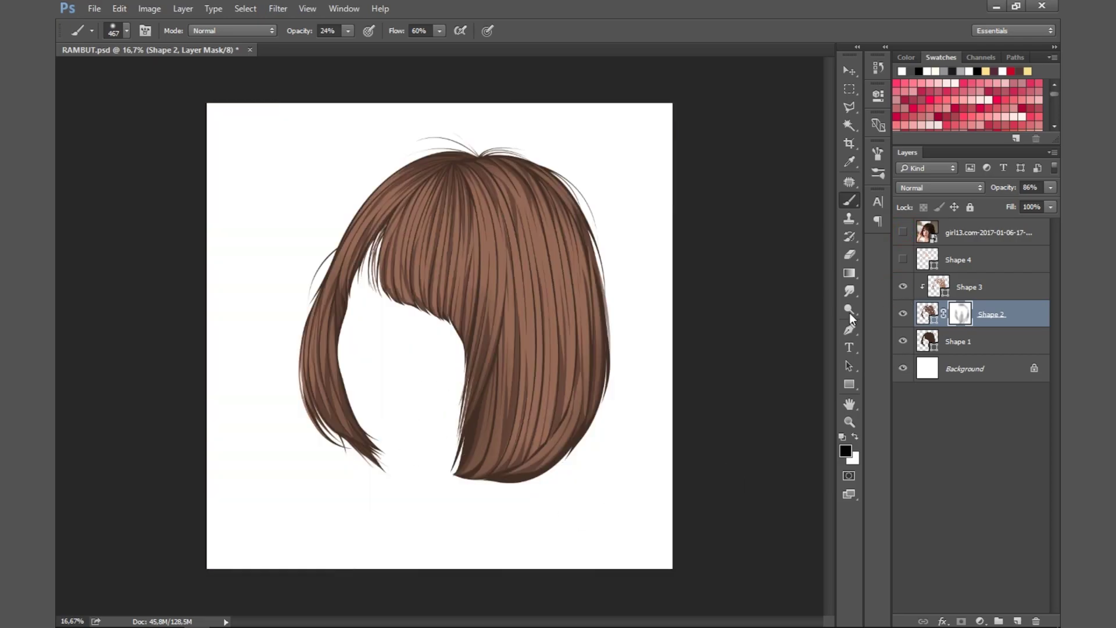
Add a layer mask to Shape 3, dab soft shading into it, and show Shape 4 again.
click(948, 282)
click(960, 621)
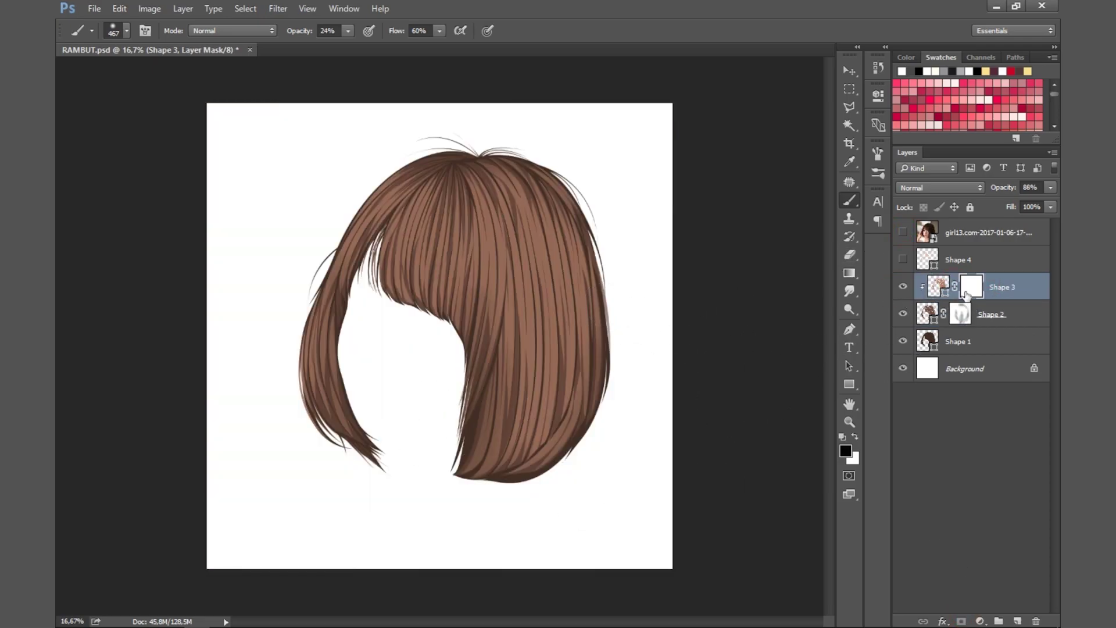
click(902, 232)
click(902, 233)
click(903, 232)
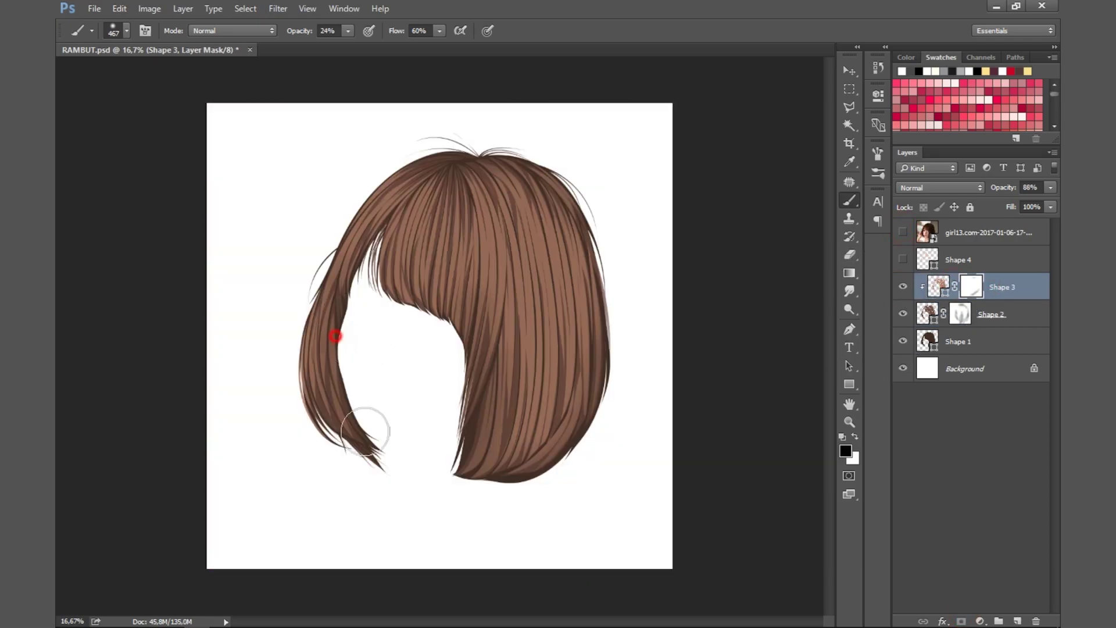
click(903, 232)
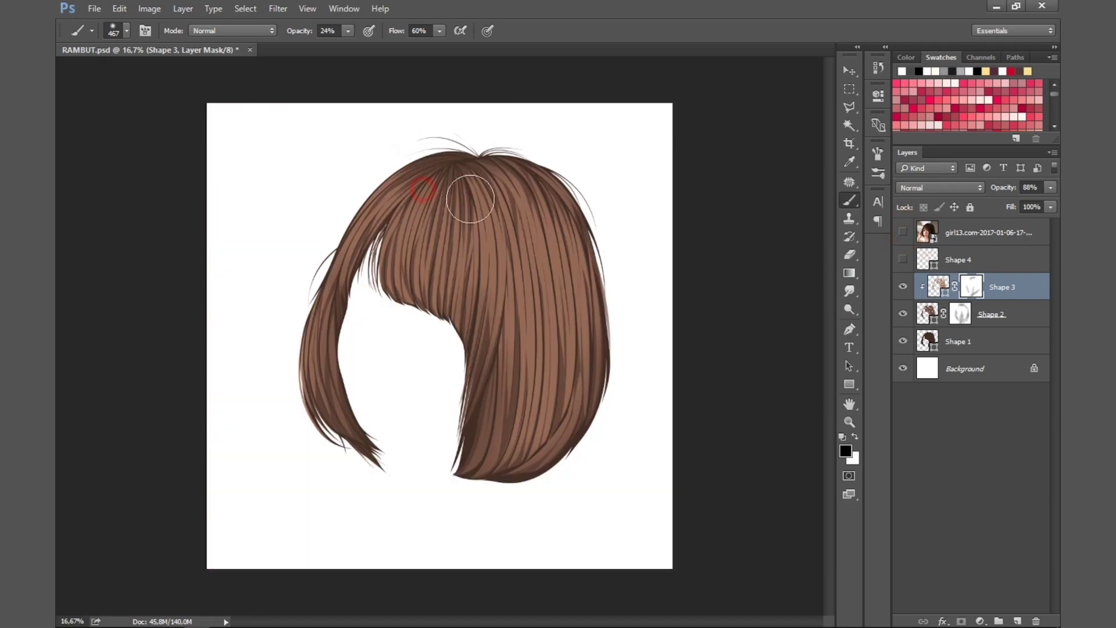
click(903, 232)
click(902, 233)
click(902, 259)
click(970, 259)
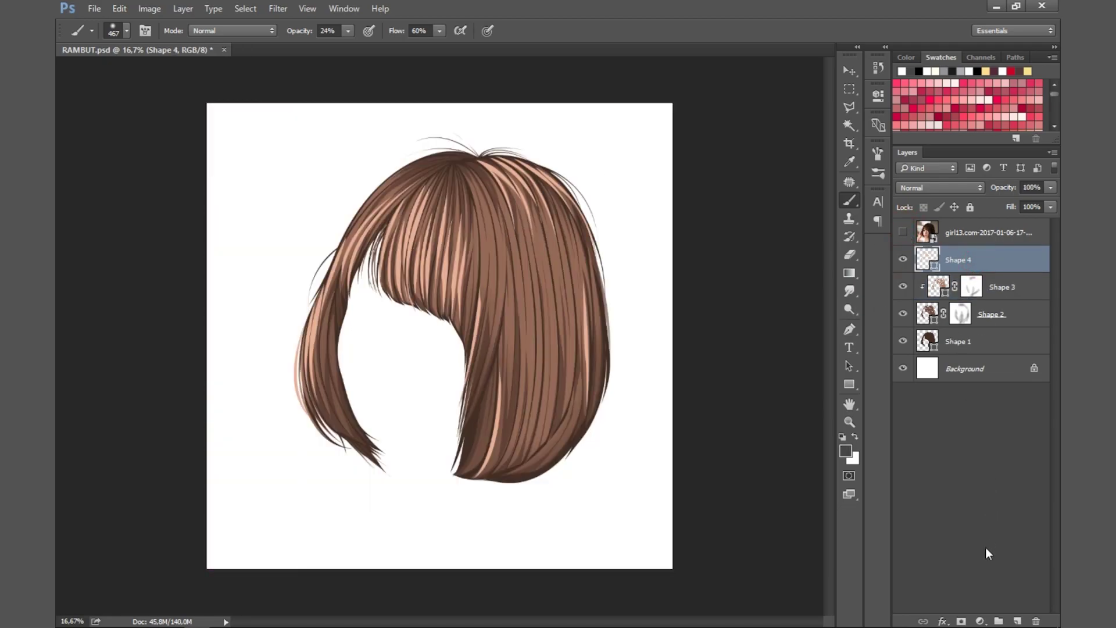
Add a layer mask to Shape 4 and change Shape 3's fill to #b98b6c.
click(962, 621)
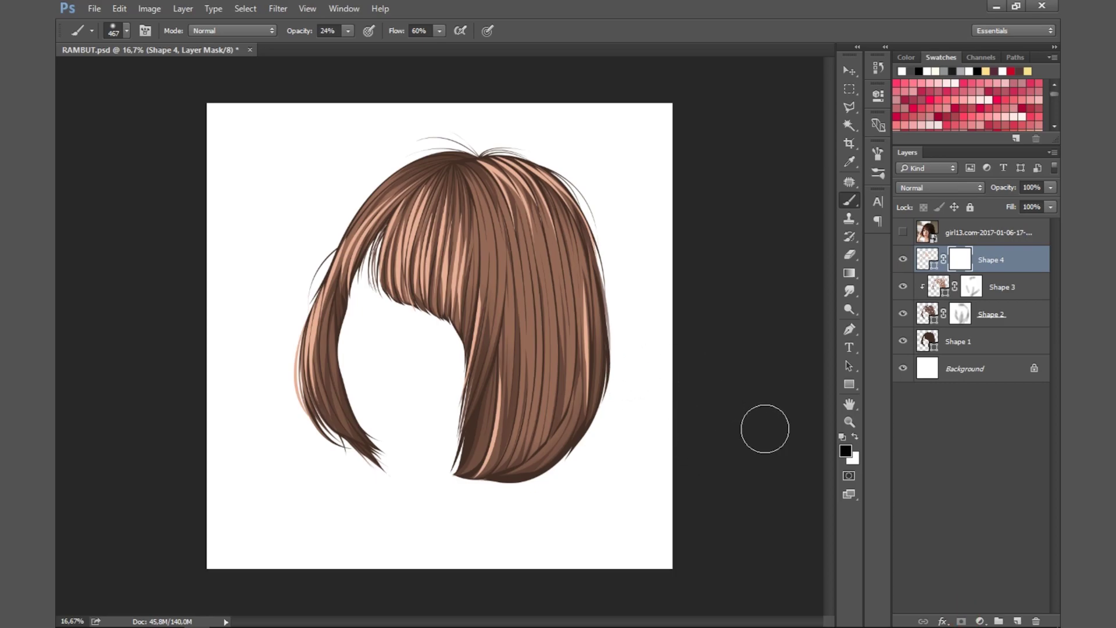
click(902, 232)
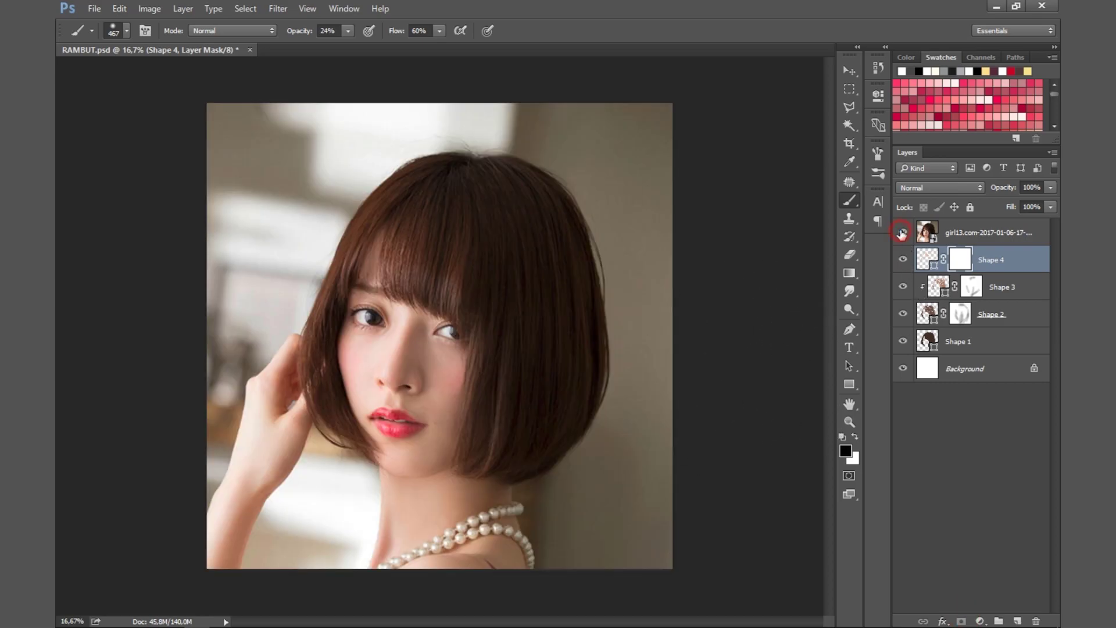
double_click(937, 286)
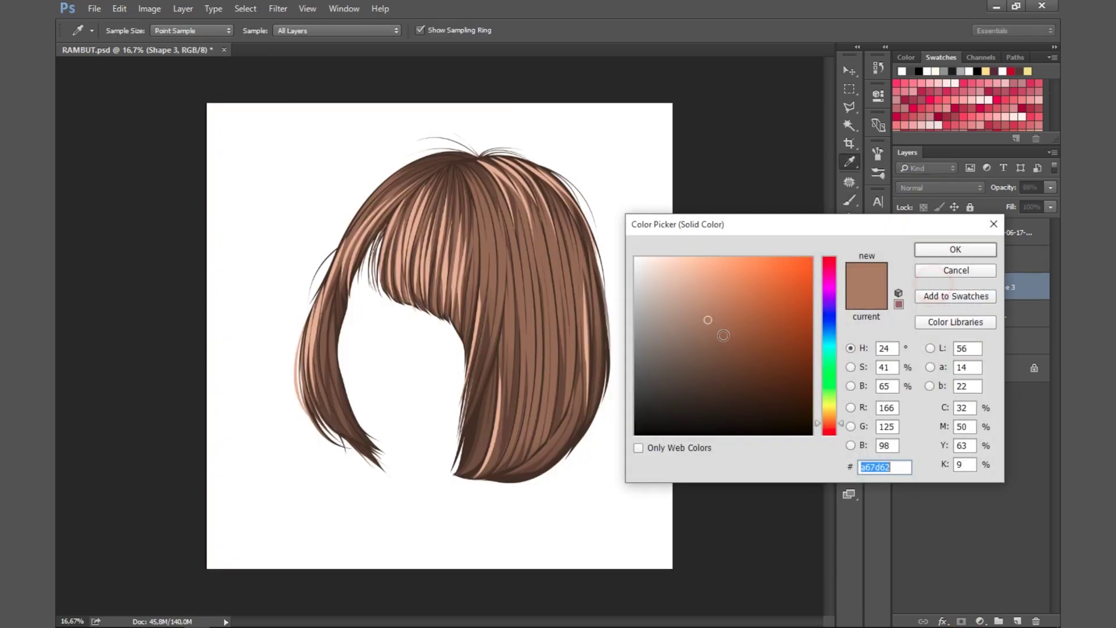
click(707, 307)
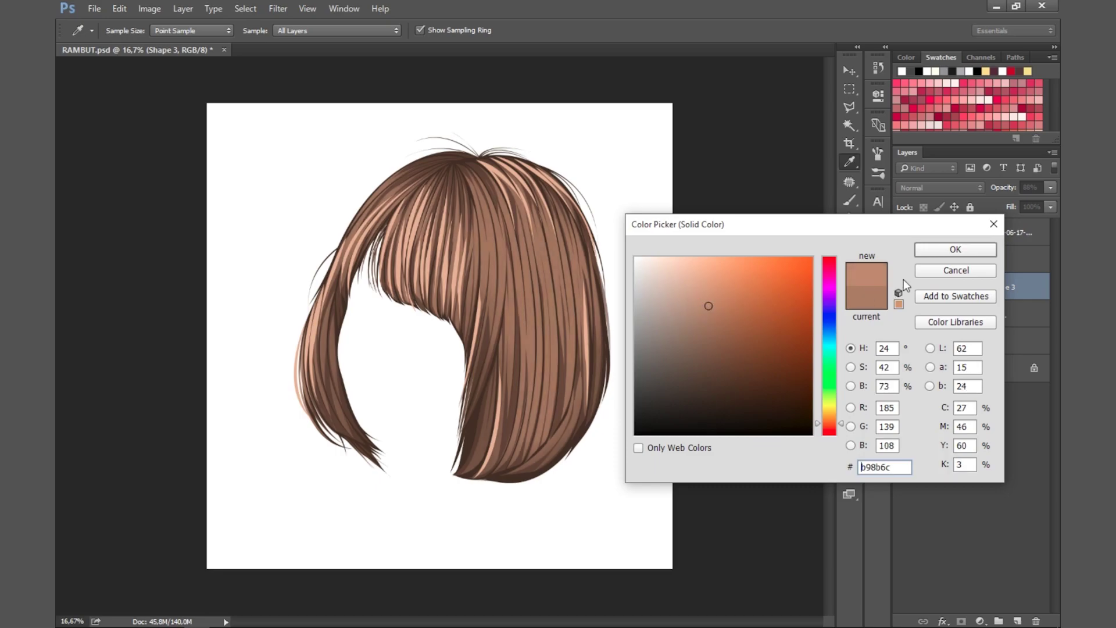
click(955, 248)
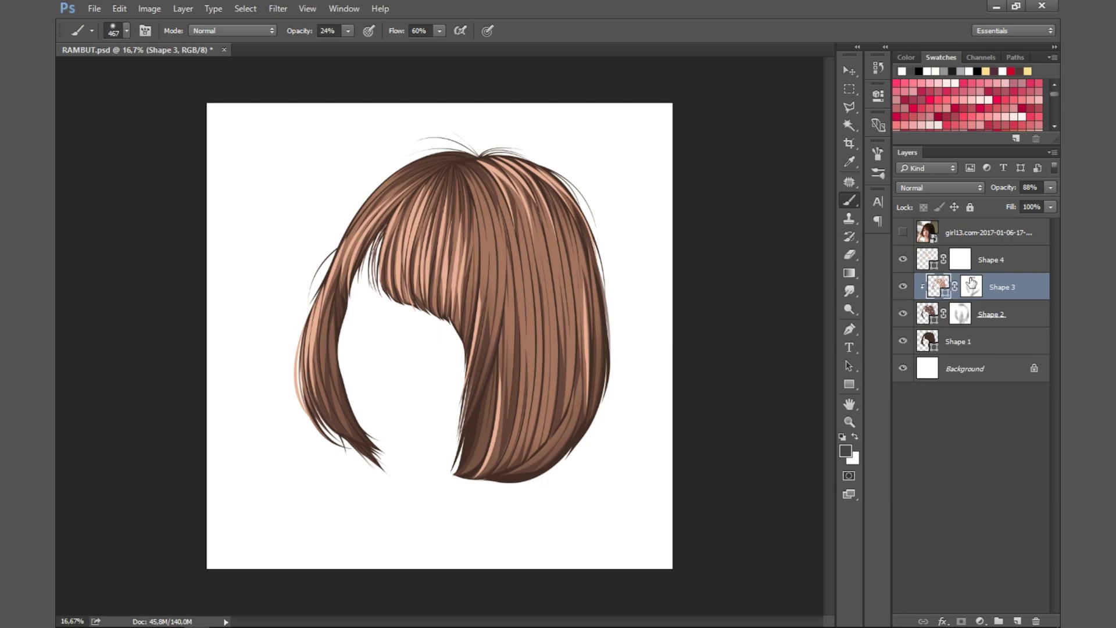
Paint soft black on Shape 4's mask over the right hair, bangs and left strand highlights.
click(959, 260)
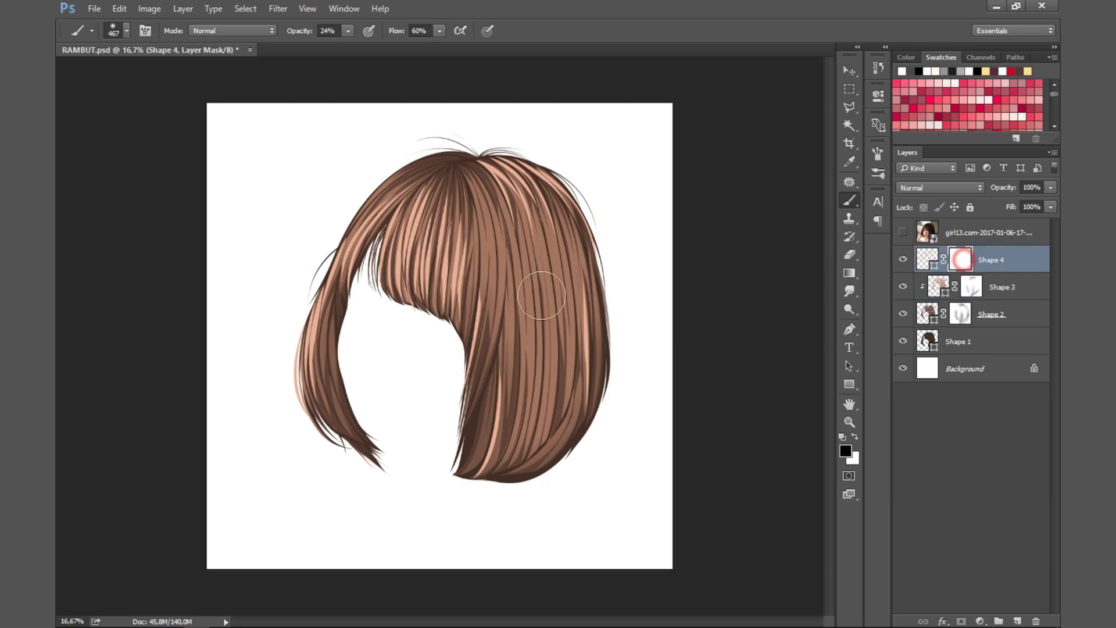
click(902, 231)
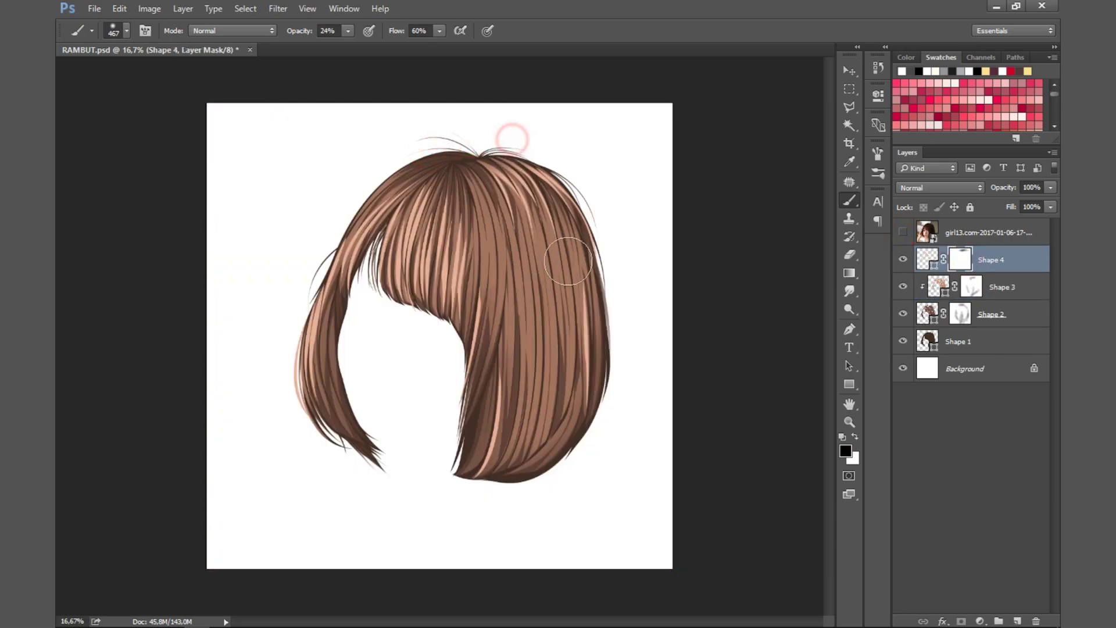
mouse_move(562, 304)
mouse_down()
mouse_move(587, 418)
mouse_move(494, 473)
mouse_move(516, 393)
mouse_up()
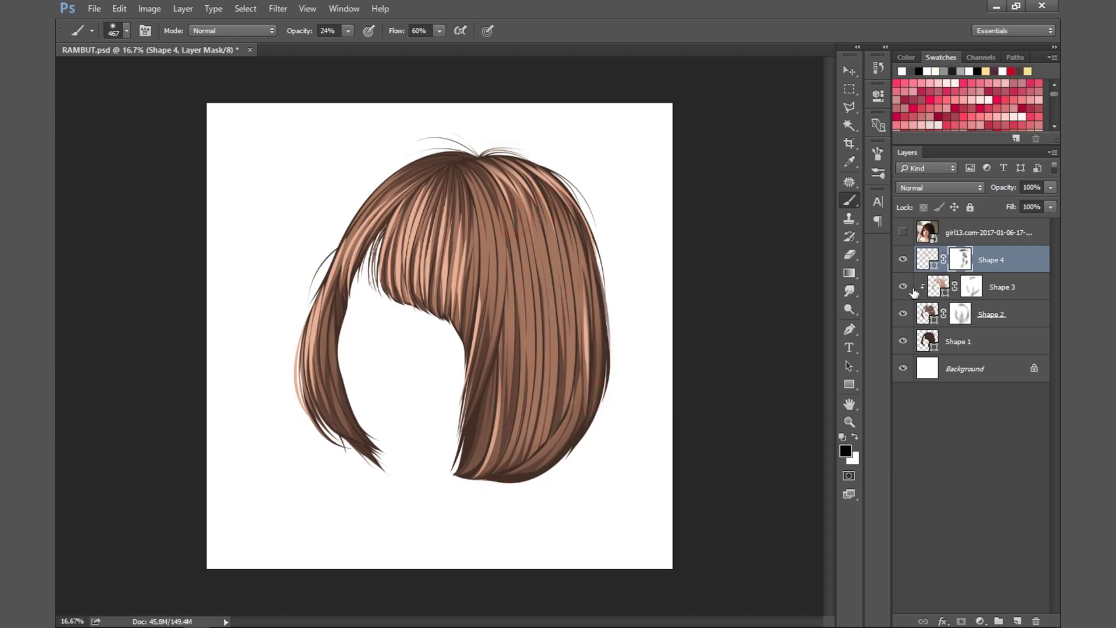
drag(401, 215, 499, 327)
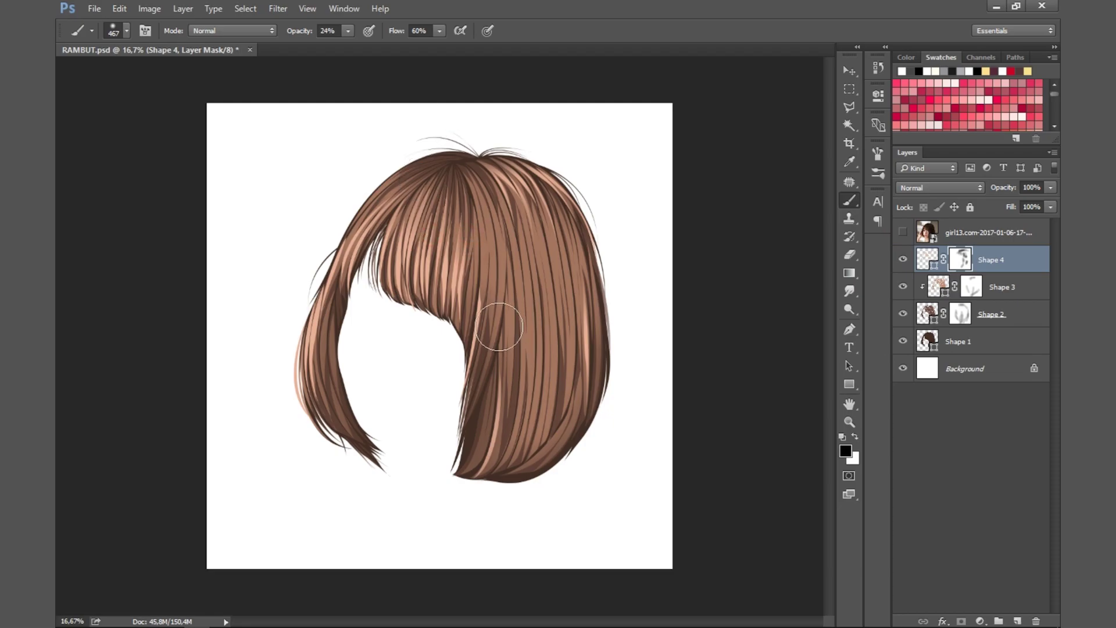
click(374, 304)
drag(451, 371, 411, 456)
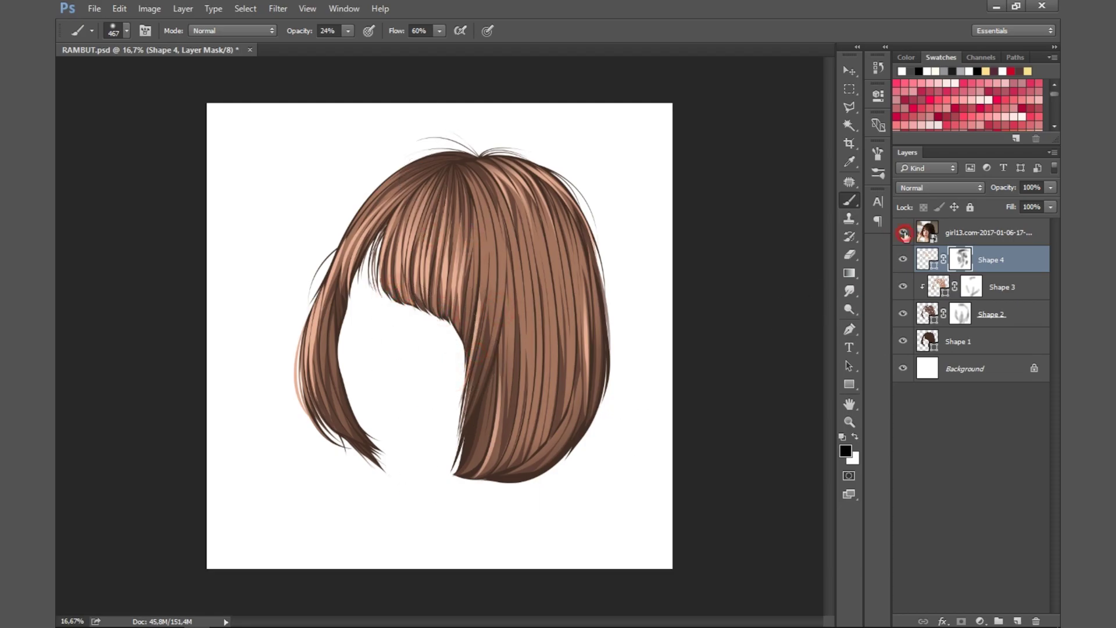
drag(329, 358, 307, 476)
Dab out more highlights on the upper-left bangs, left strand and mid-bangs.
click(903, 232)
click(902, 232)
drag(331, 248, 338, 232)
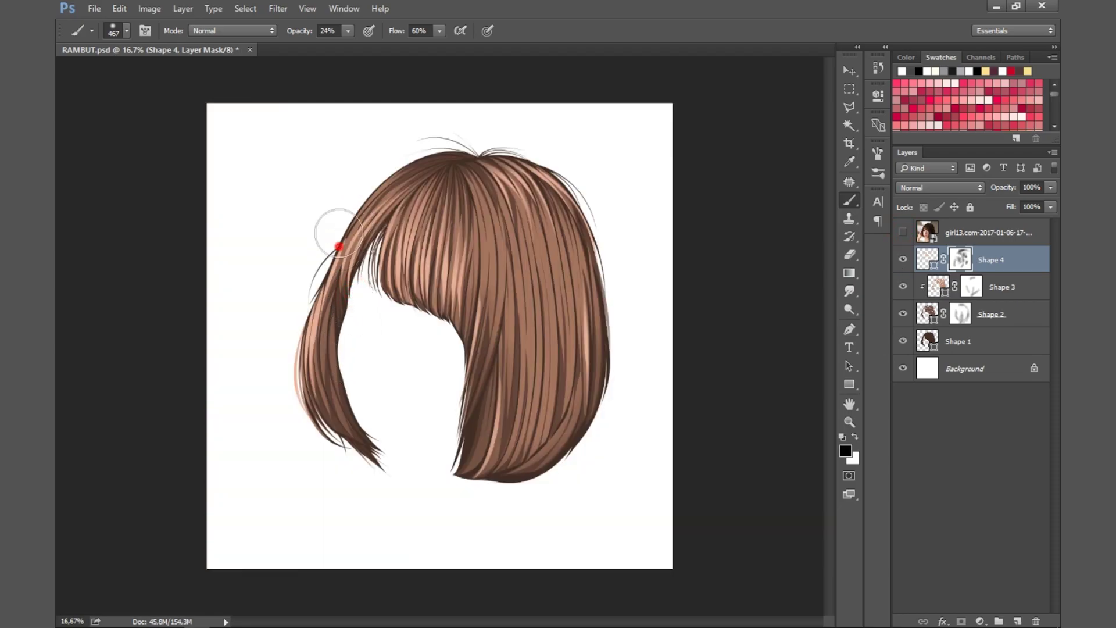
click(391, 194)
click(456, 280)
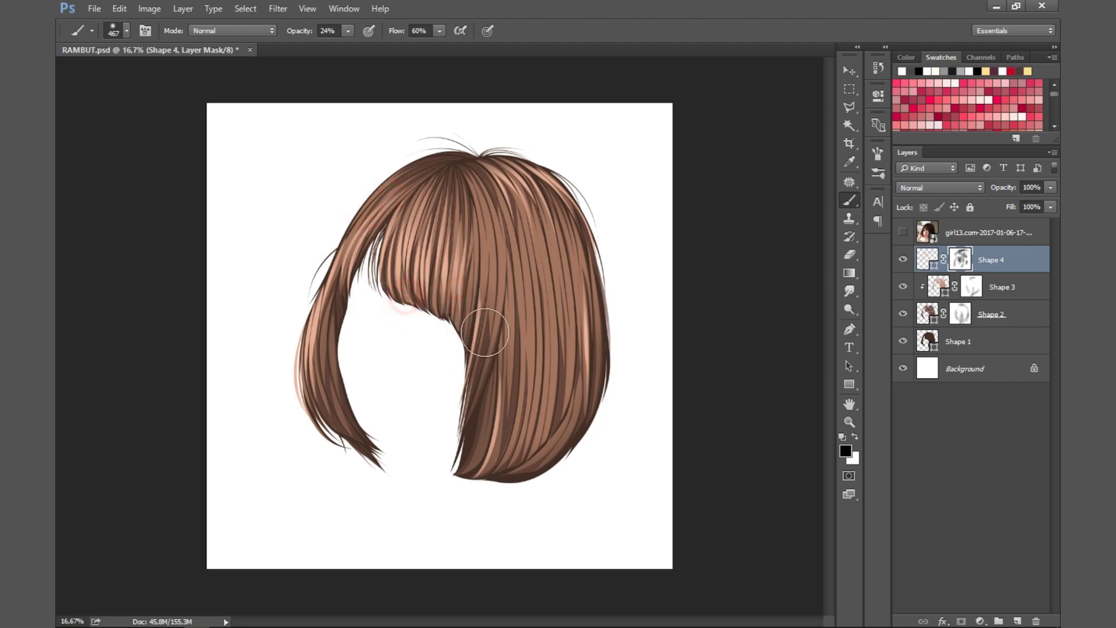
click(902, 232)
click(902, 232)
Check Shape 2's mask and lower Shape 2's opacity to about 91%.
click(960, 313)
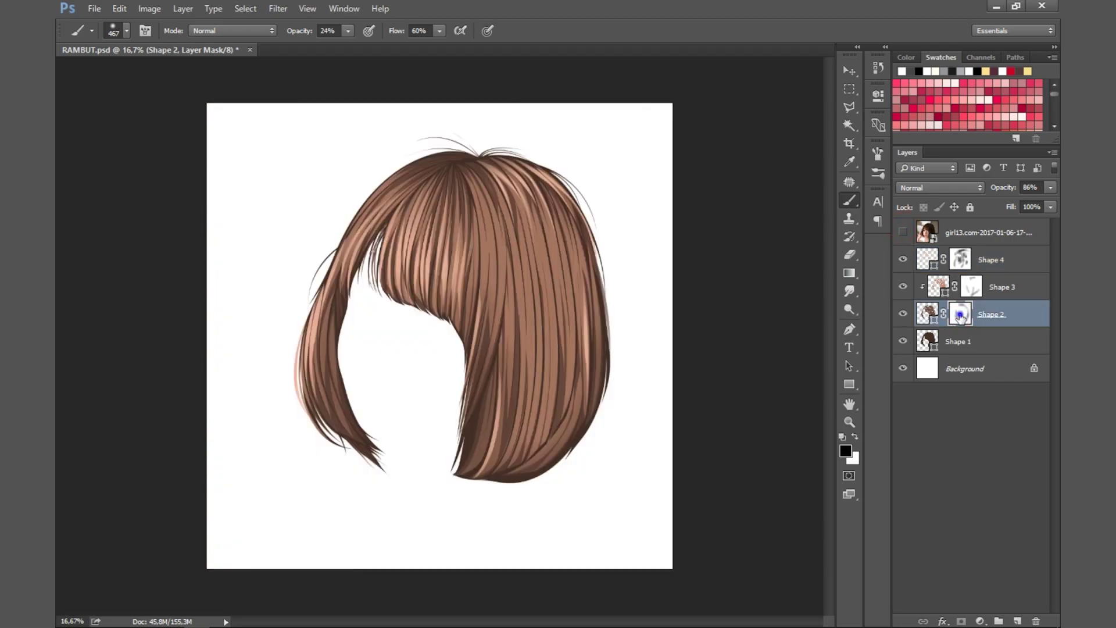
shift+click(960, 314)
click(846, 451)
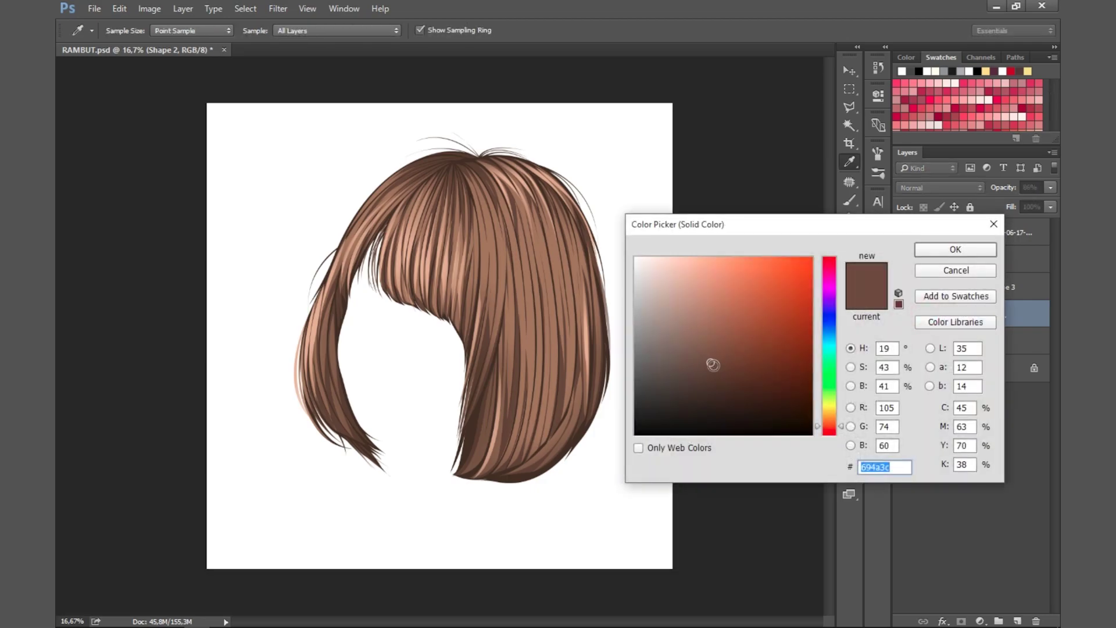
click(953, 249)
drag(1057, 204, 1049, 217)
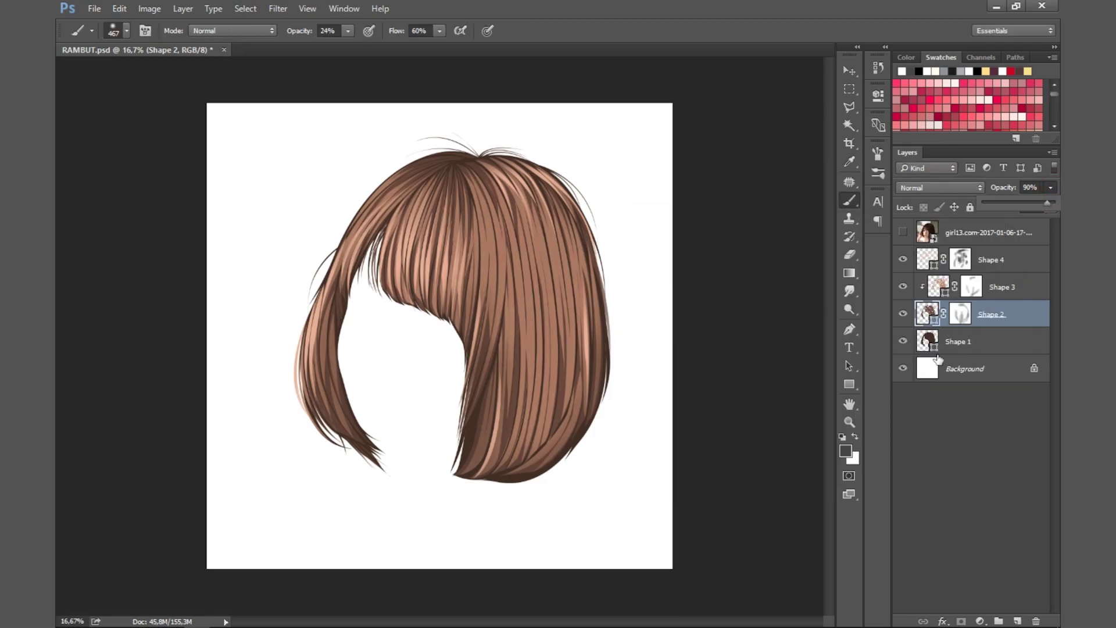
Recolour Shape 3 a lighter brown, Shape 2 a dark brown and Shape 4 a light peach.
double_click(937, 286)
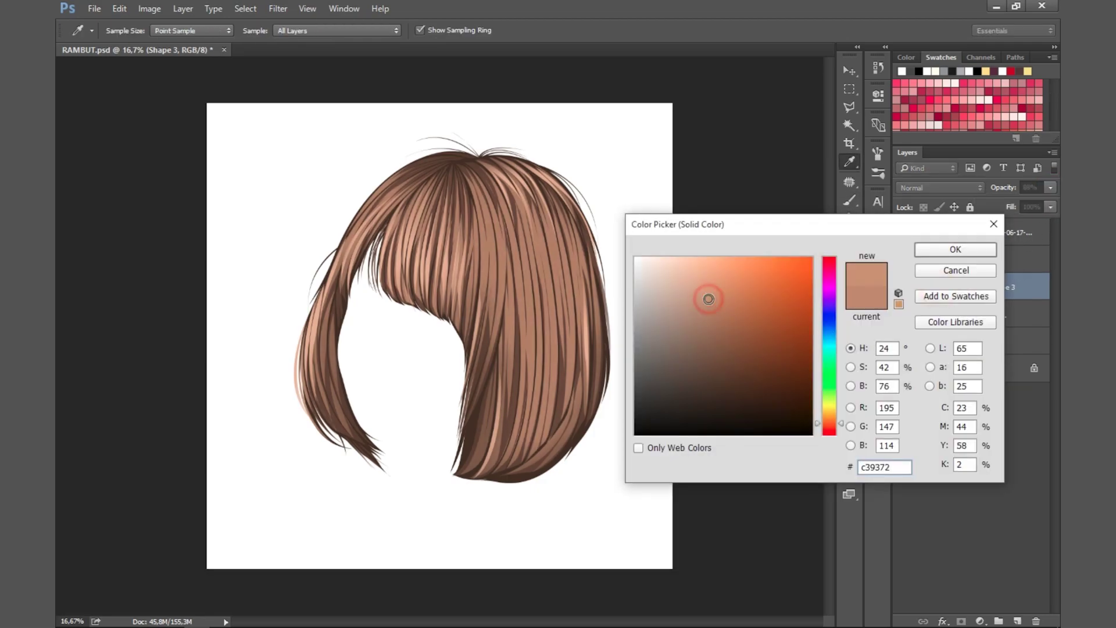
drag(708, 299, 705, 301)
click(955, 249)
double_click(937, 313)
drag(715, 363, 713, 375)
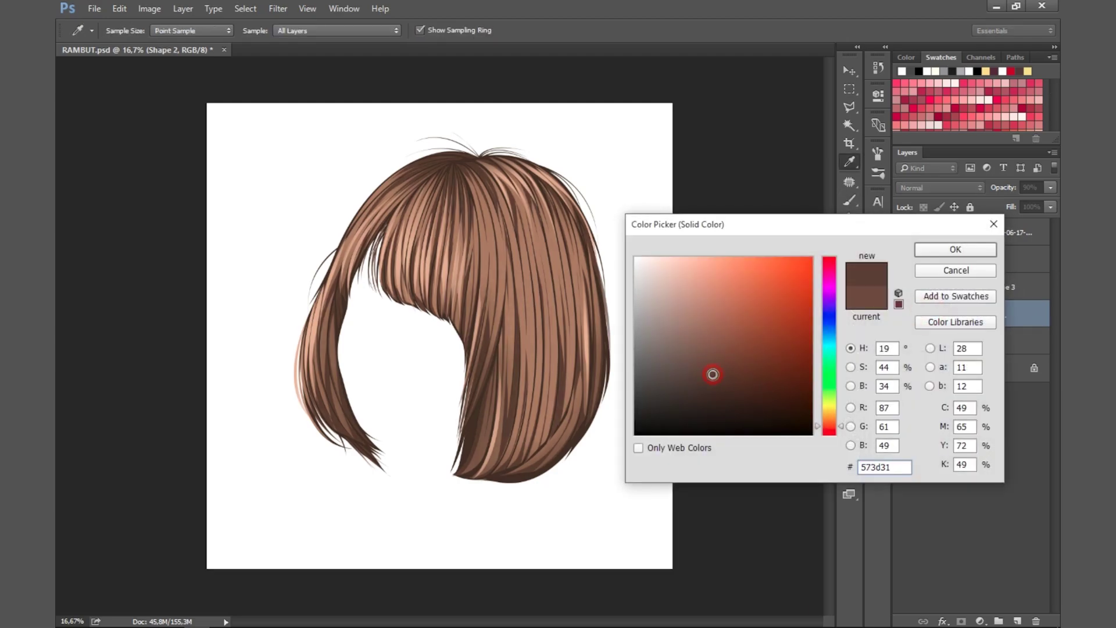
click(930, 278)
double_click(937, 313)
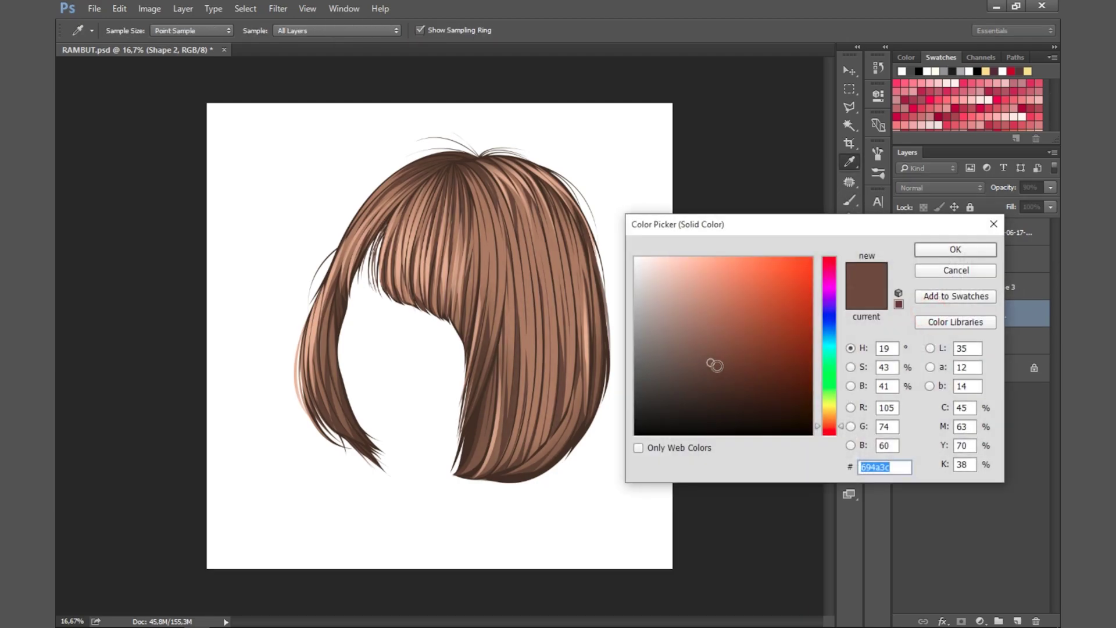
click(955, 249)
double_click(938, 259)
click(695, 277)
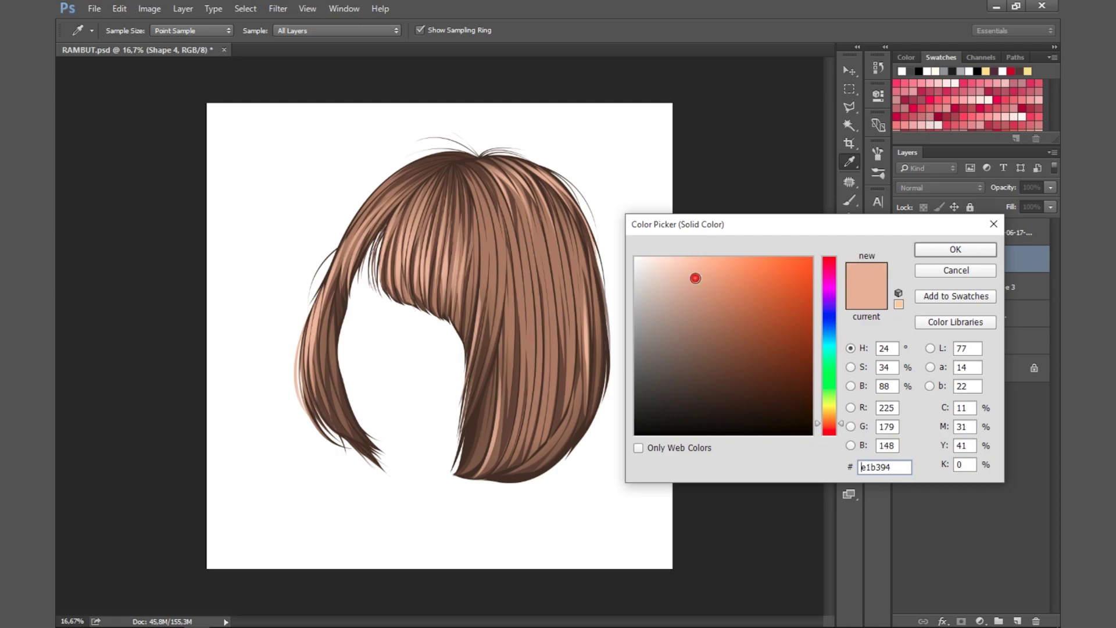
click(955, 249)
Softly brush Shape 4's mask to fade strands near the hair tips and crown.
key(b)
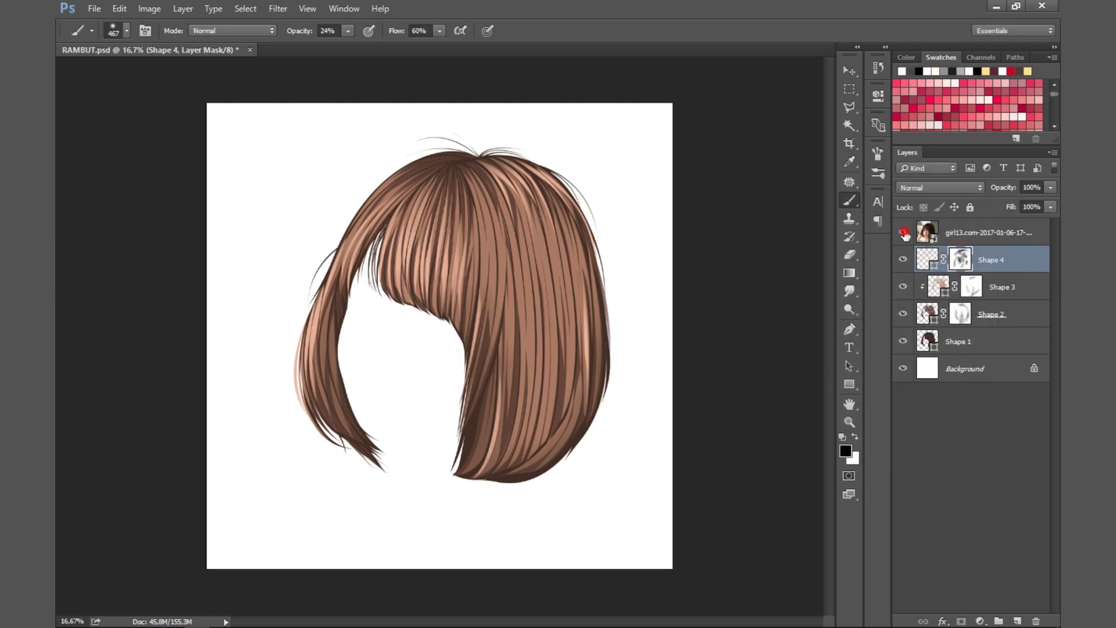
click(903, 234)
drag(481, 473, 456, 509)
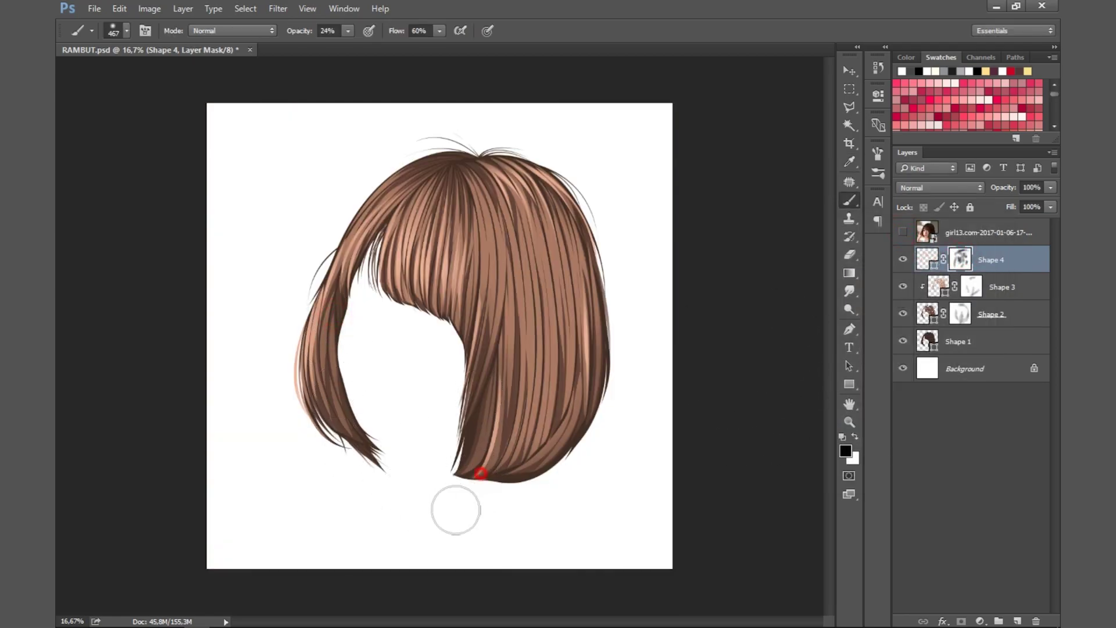
drag(433, 175, 485, 219)
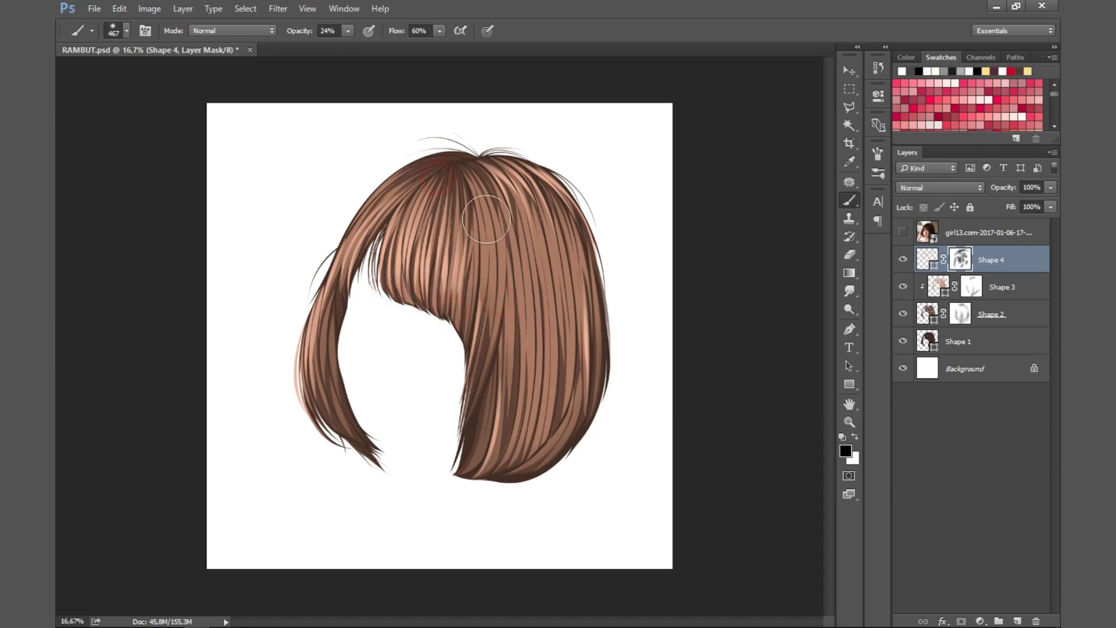
click(902, 231)
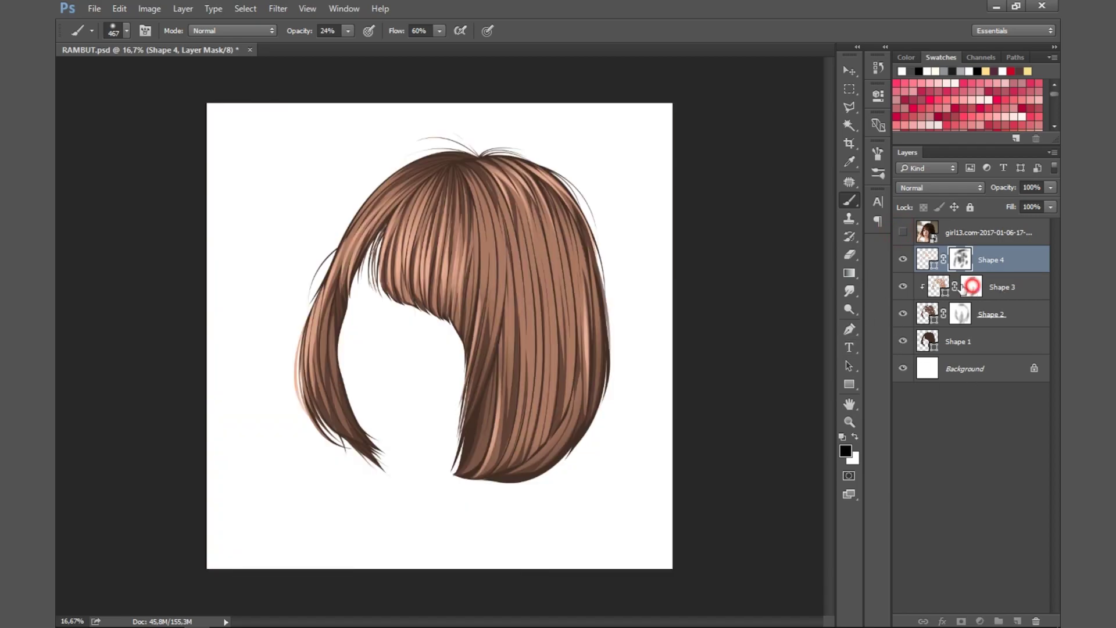
click(971, 286)
click(902, 232)
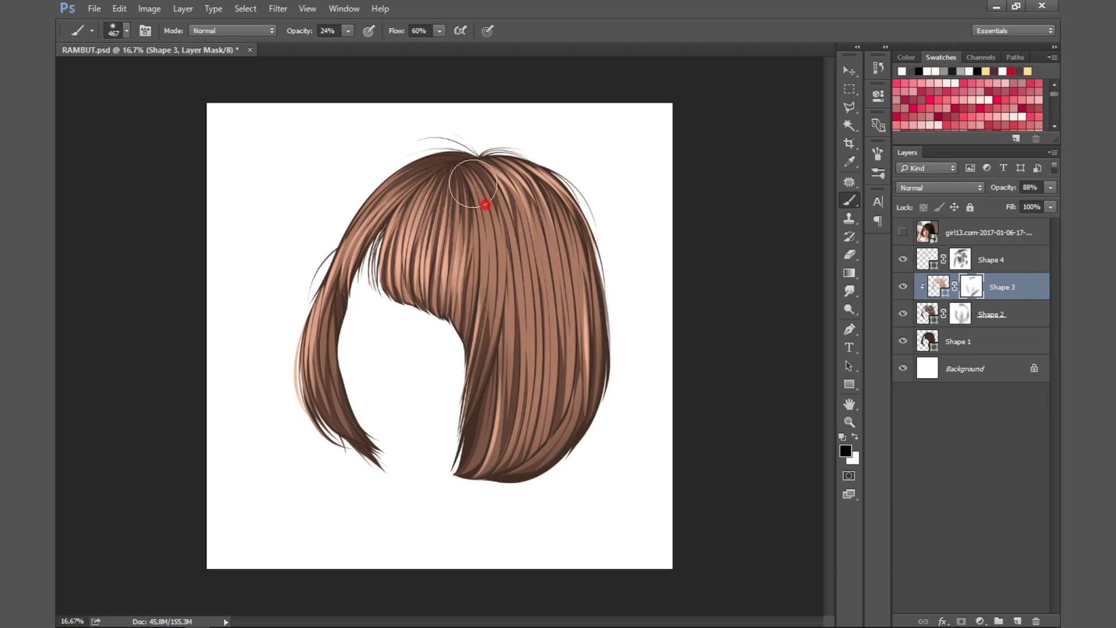
Draw a first closed light highlight strand on Shape 4 near the crown.
key(p)
key(alt+bracketright)
key(ctrl+plus)
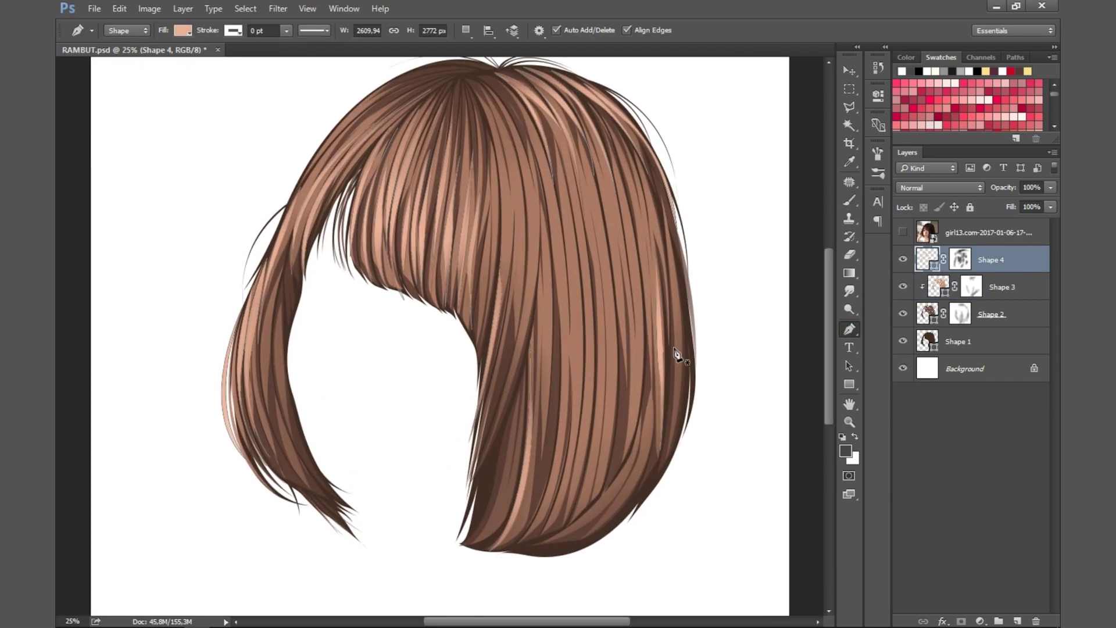
key(ctrl+s)
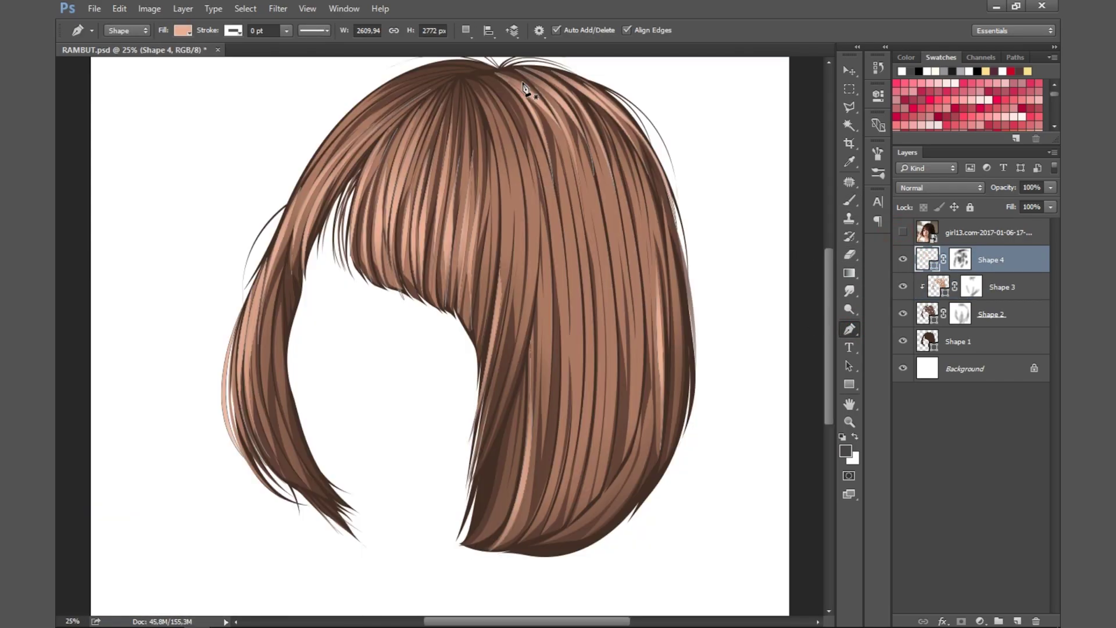
click(531, 146)
click(902, 232)
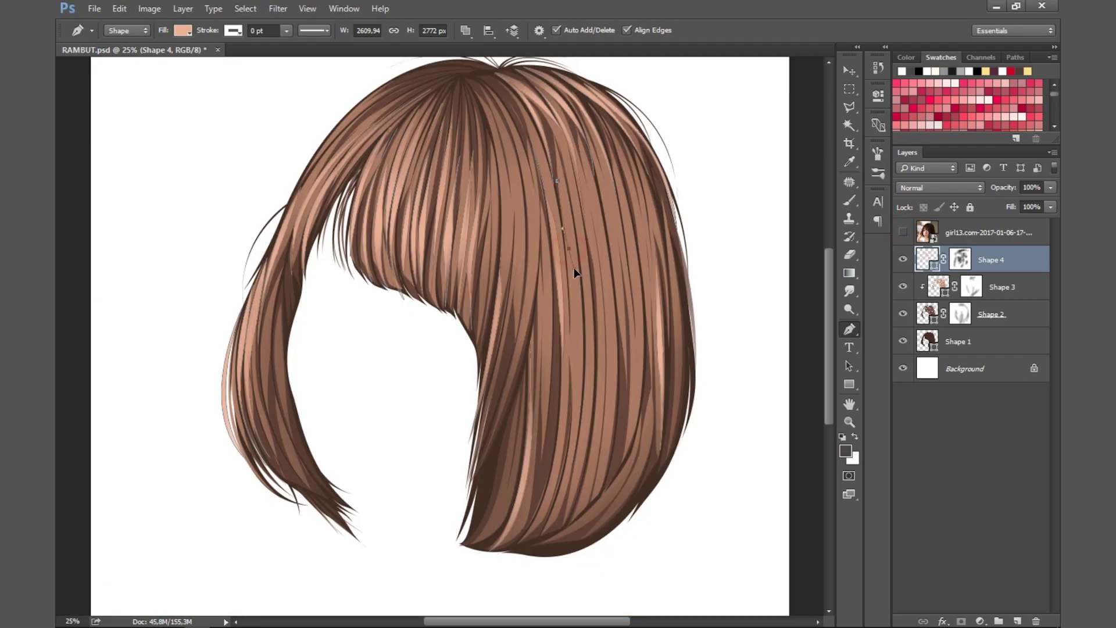
click(564, 467)
click(556, 181)
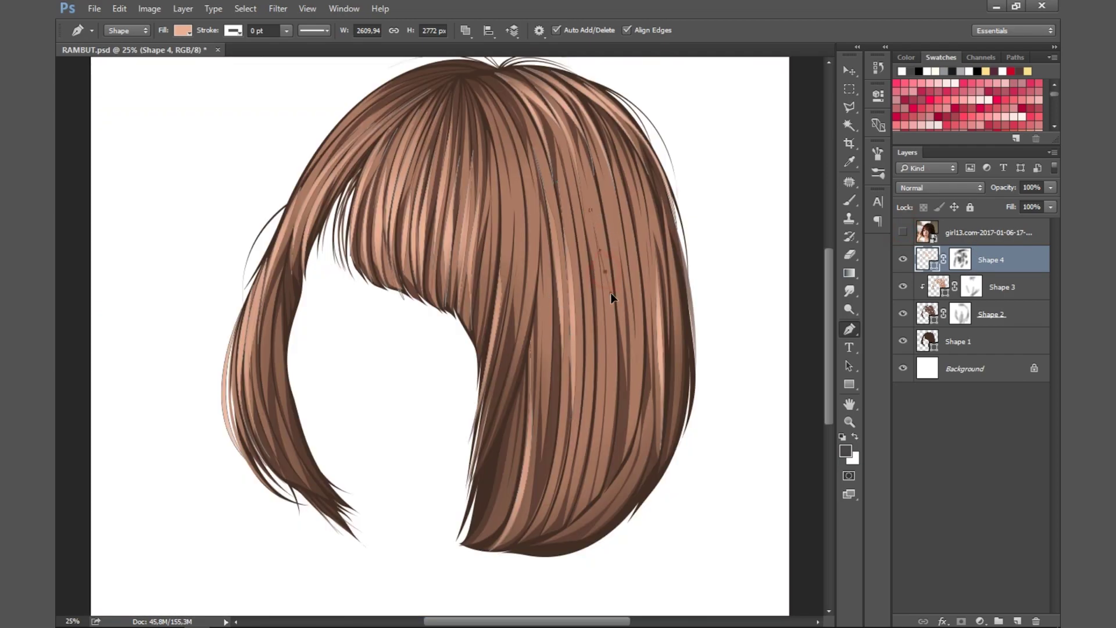
Draw two more closed highlight strands to the right and lower right.
click(598, 462)
click(590, 210)
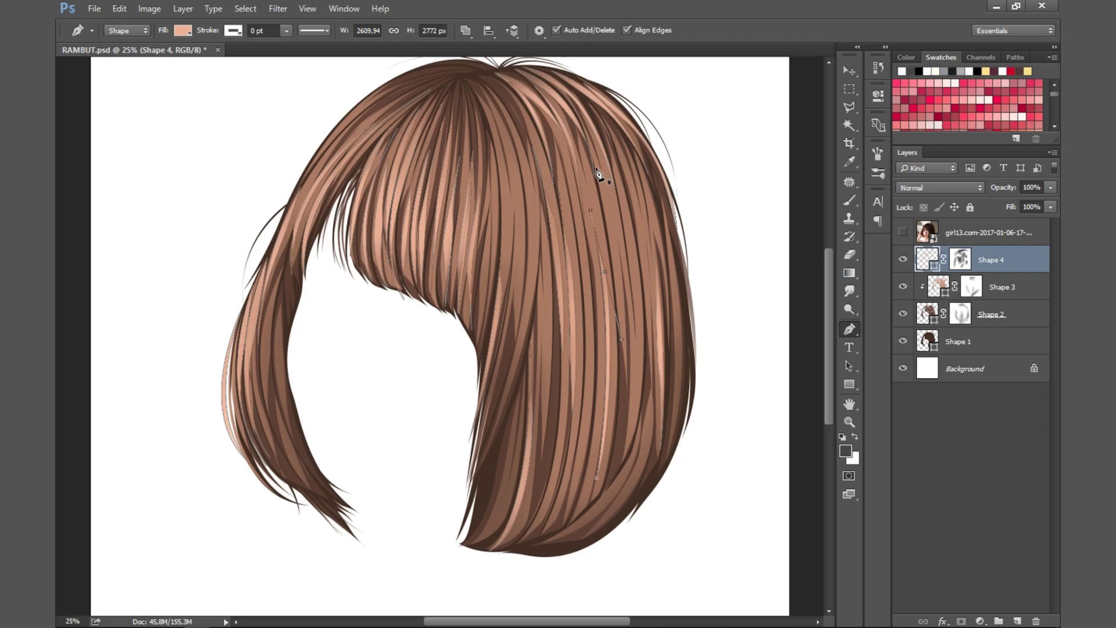
click(613, 280)
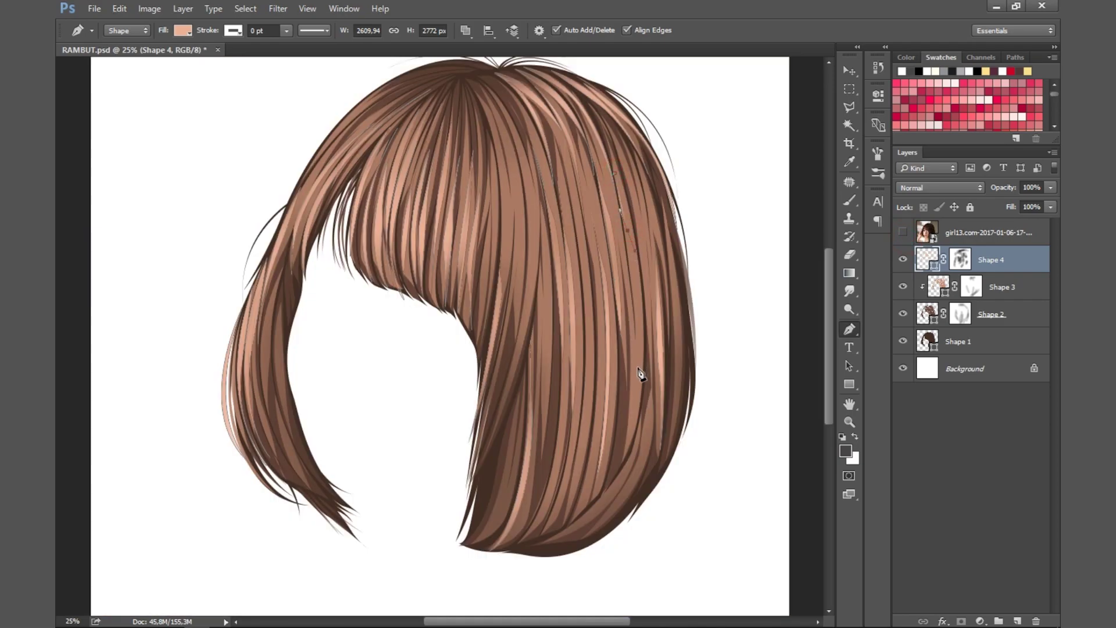
click(613, 173)
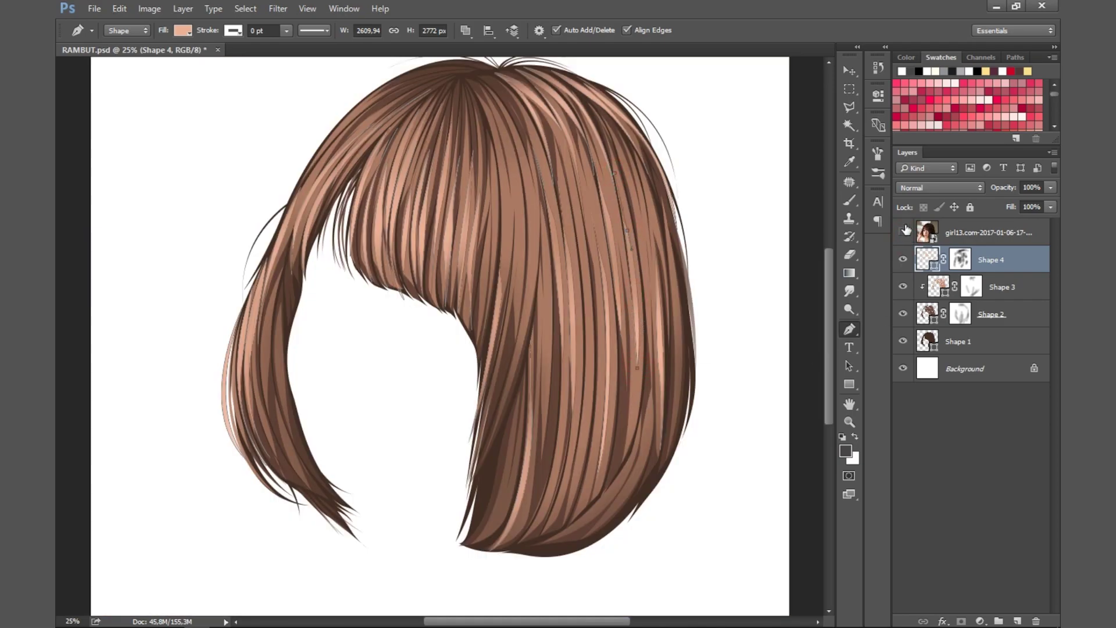
click(648, 356)
click(619, 160)
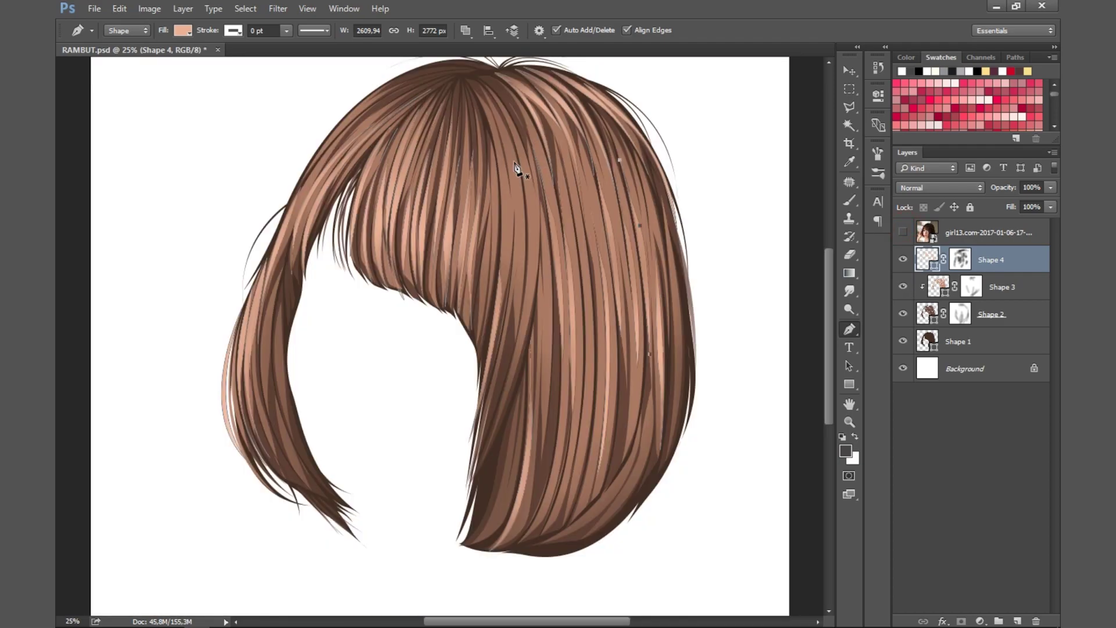
scroll(511, 233, up, 5)
scroll(781, 292, down, 5)
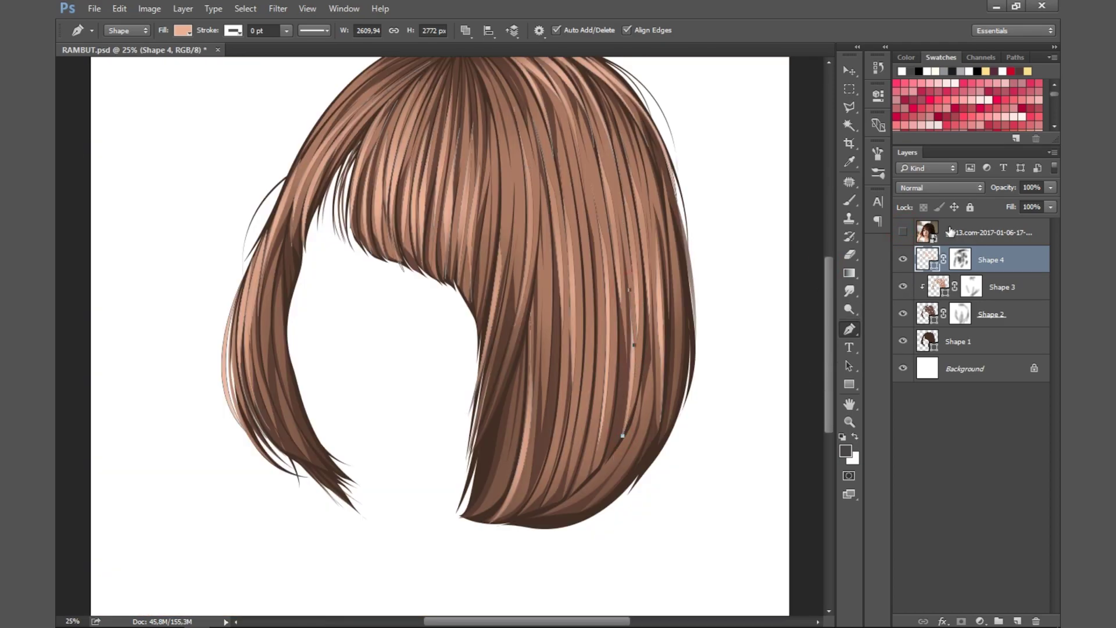
Reselect Shape 4 and bend the strand along the upper-left hair.
key(ctrl+minus)
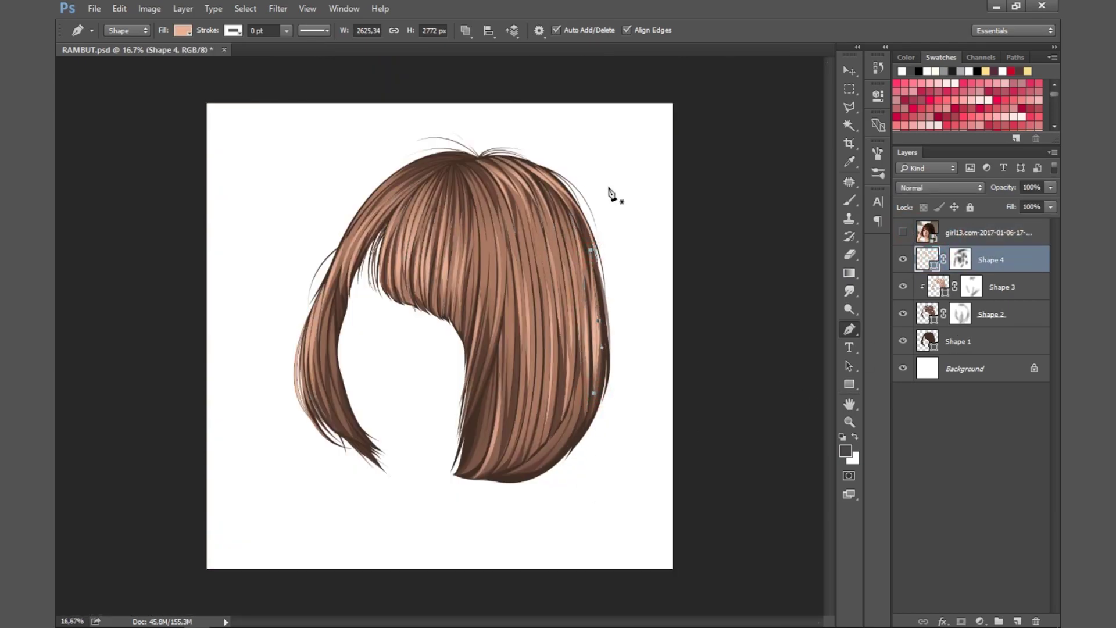
click(918, 227)
key(ctrl+plus)
click(918, 266)
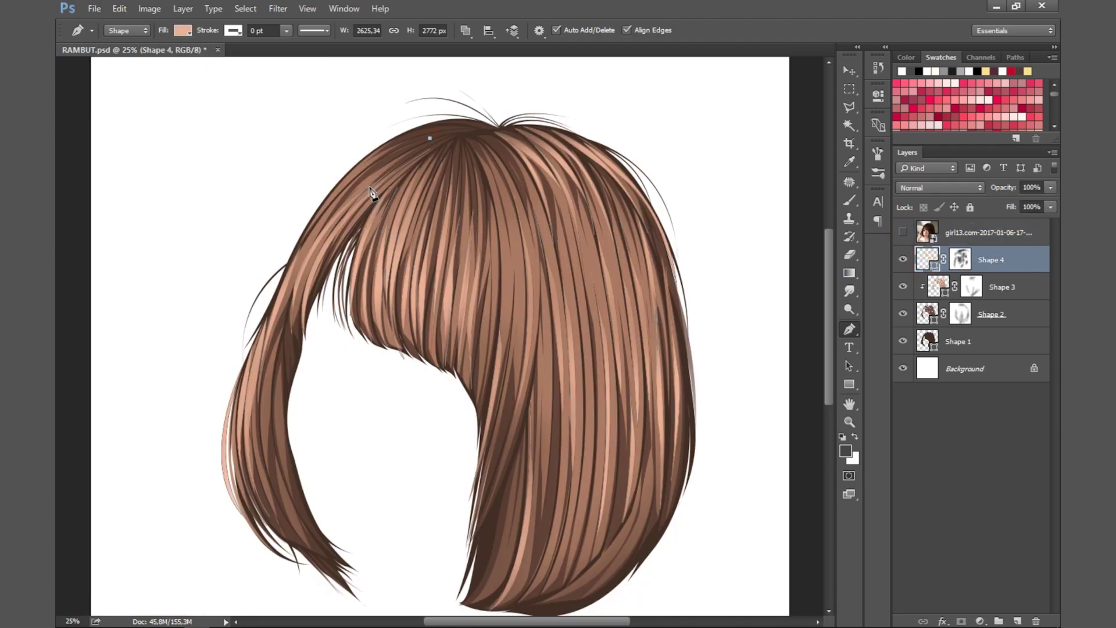
drag(330, 219, 319, 236)
click(303, 239)
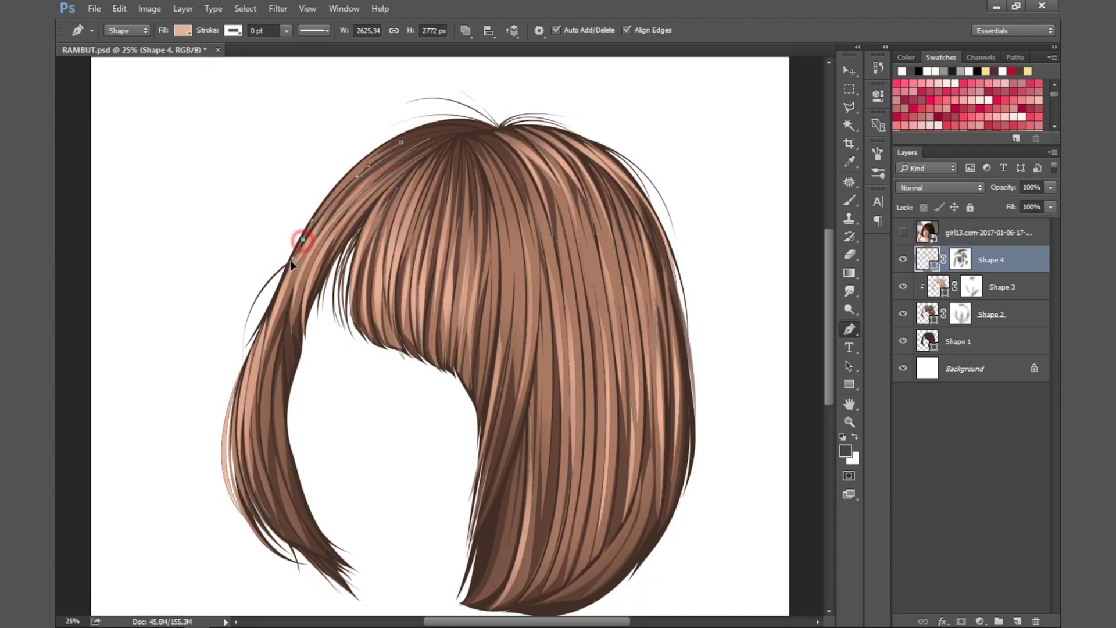
drag(332, 181, 320, 207)
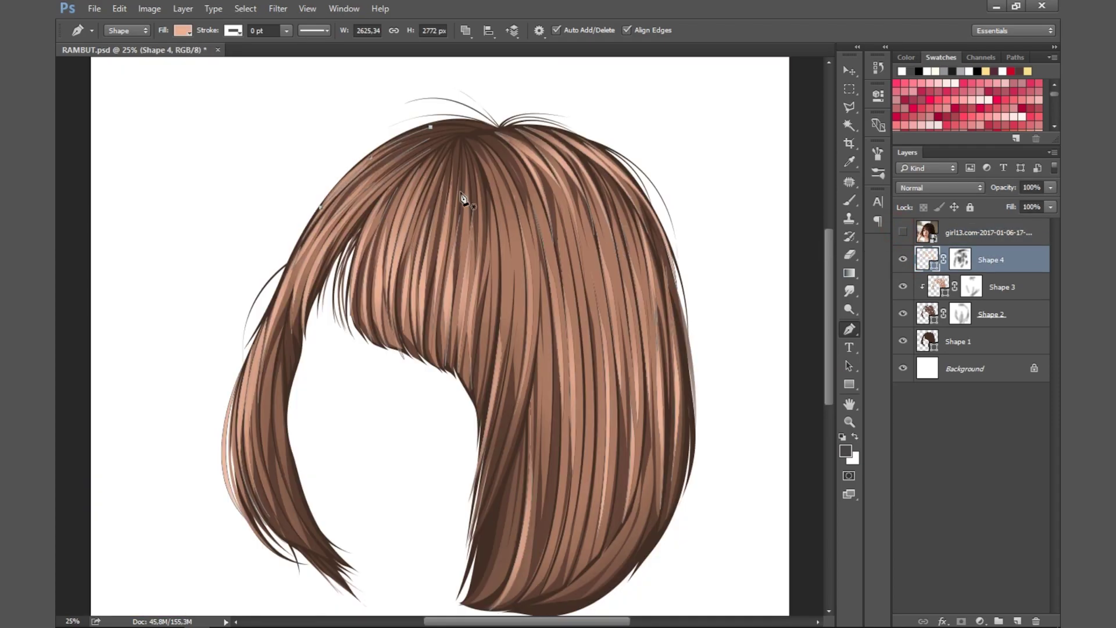
Pull the crown strand's points upward and refine its curve.
click(482, 145)
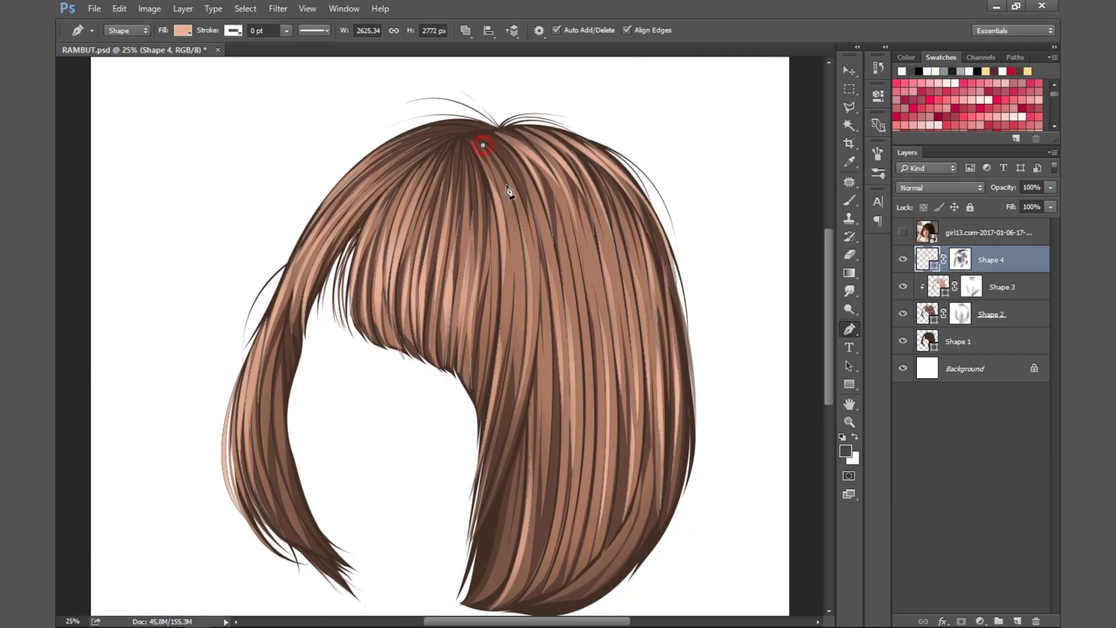
drag(482, 145, 483, 137)
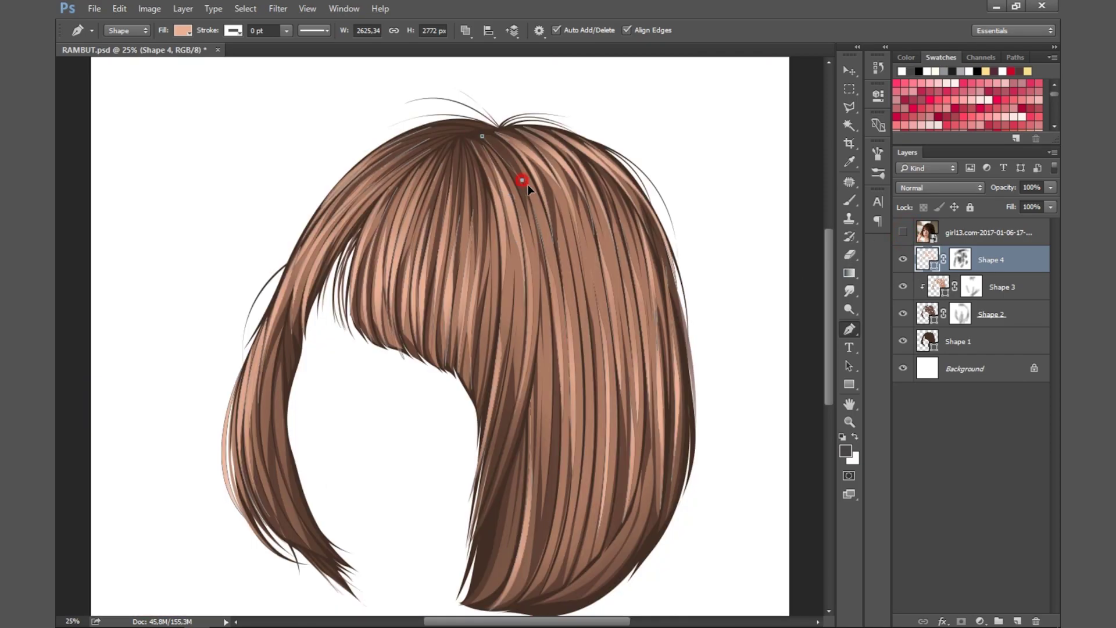
drag(510, 195, 522, 180)
key(ctrl+minus)
Step through the Shape 2, Shape 3 and Shape 4 layer masks.
click(960, 314)
click(849, 200)
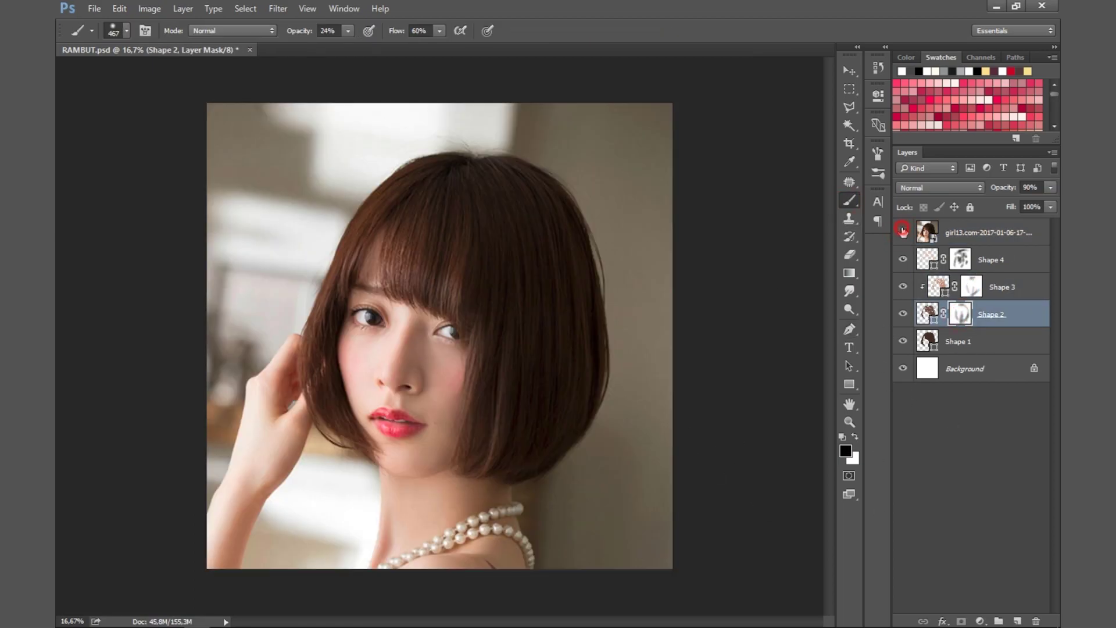
click(971, 287)
click(960, 259)
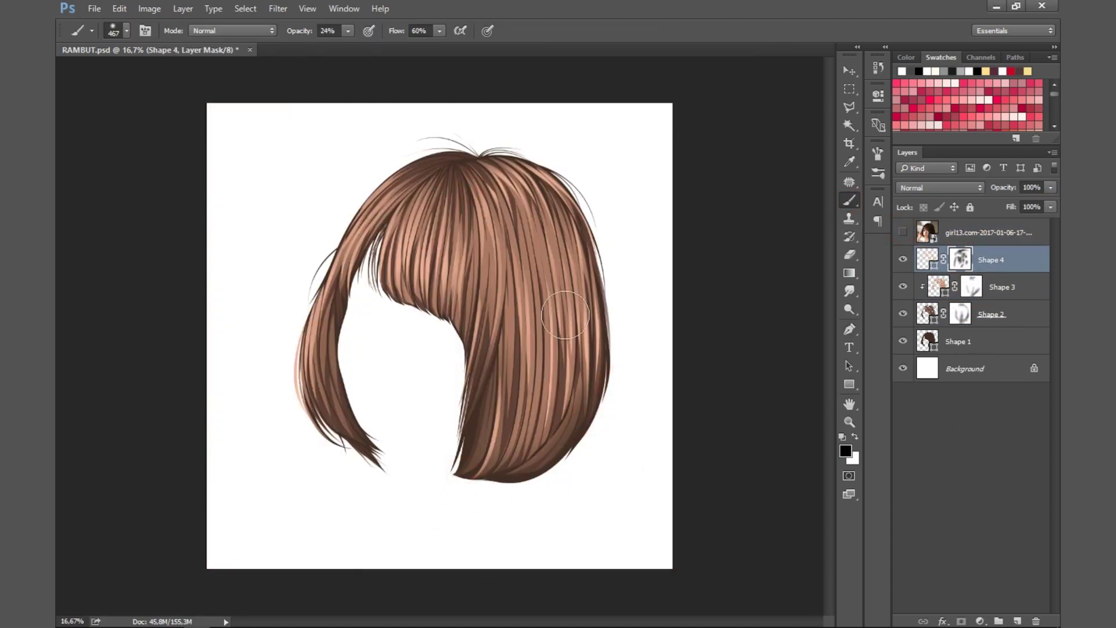
Toggle the girl13 reference to compare, save as RAMBUT2.psd, and retarget Shape 4's mask.
click(903, 232)
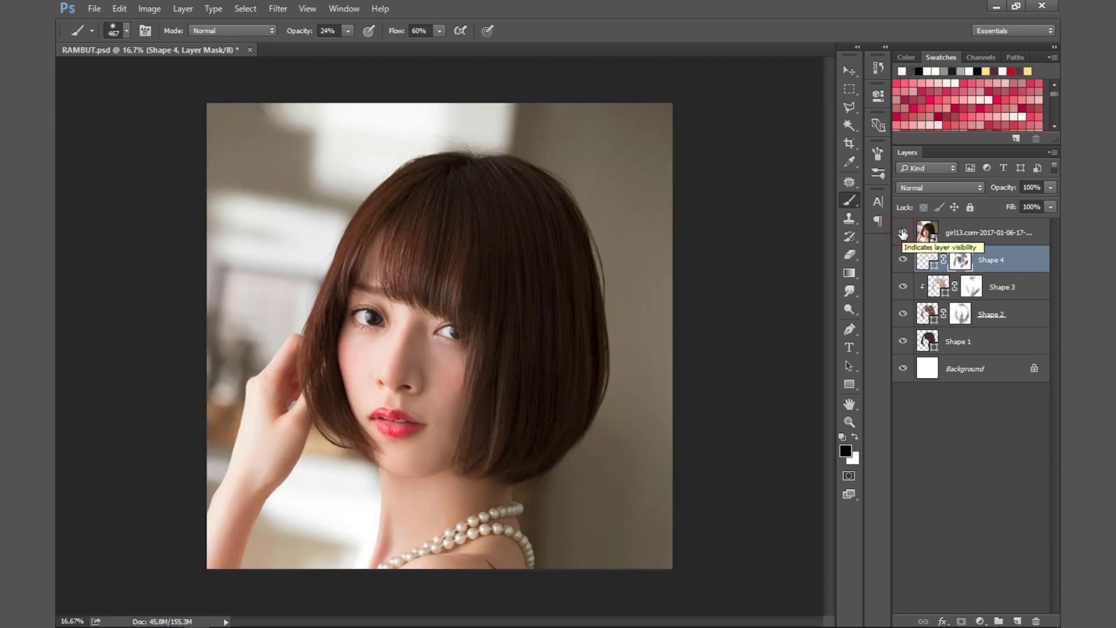
key(ctrl+plus)
click(902, 232)
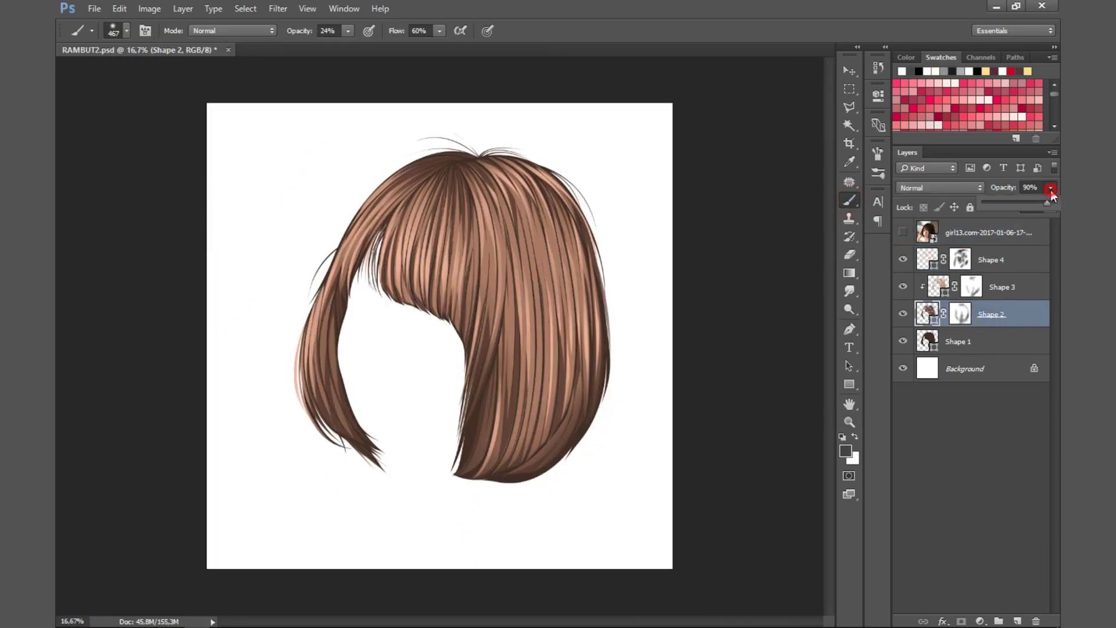
click(960, 259)
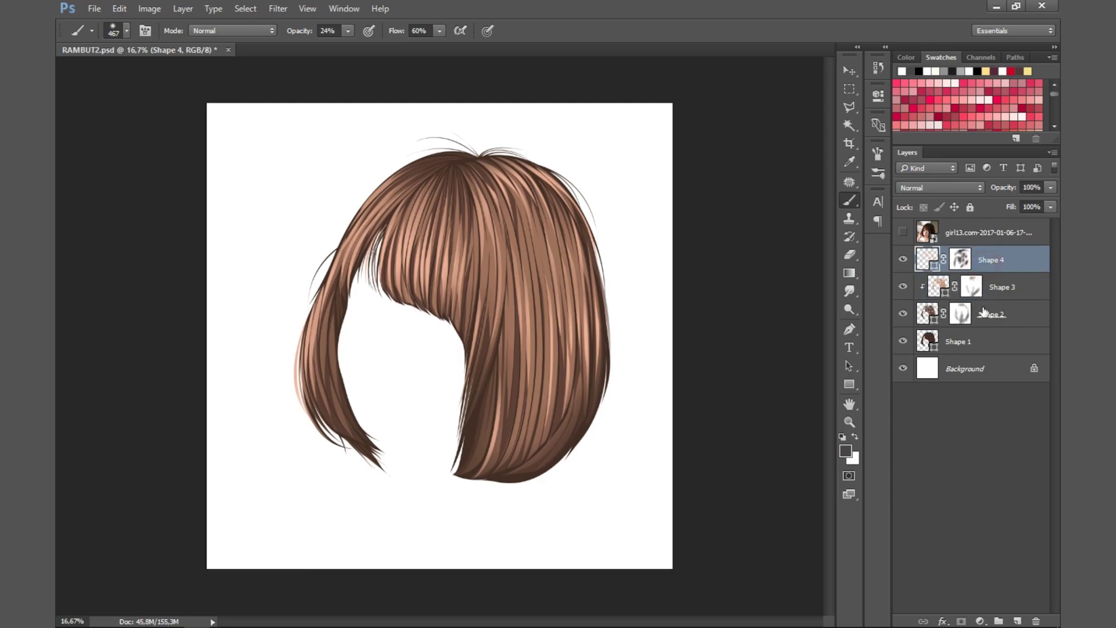